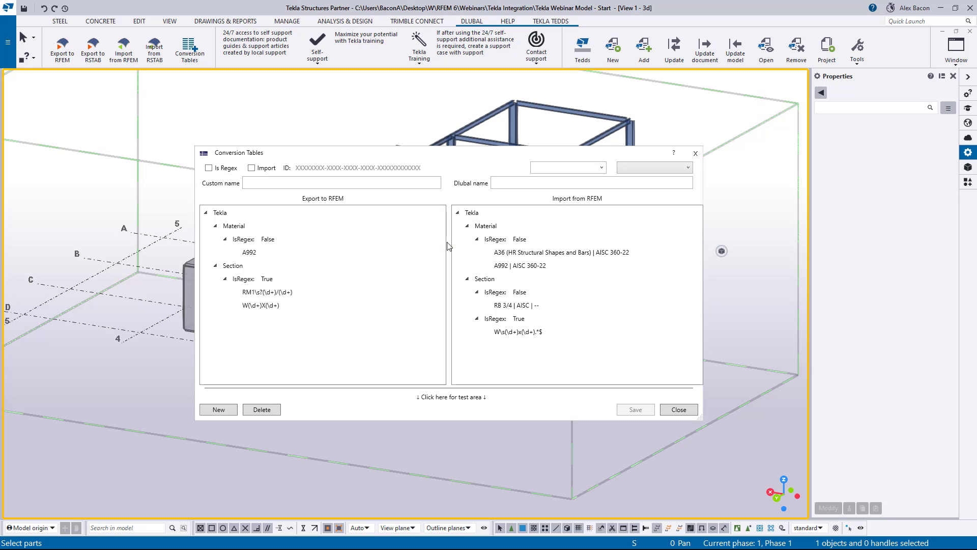
Close the conversion tables and arrange Tekla Structures and RFEM side by side, with the RFEM grid in view
click(372, 184)
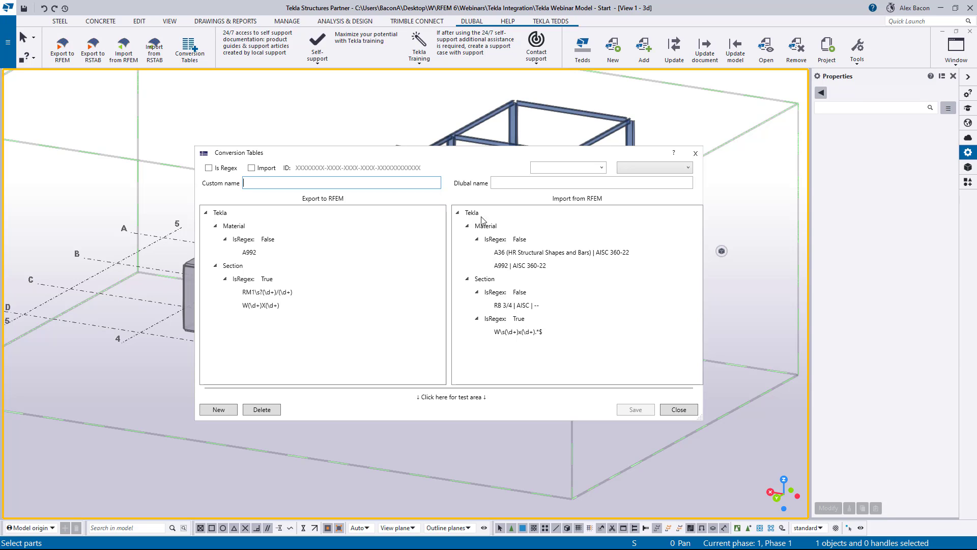
click(696, 153)
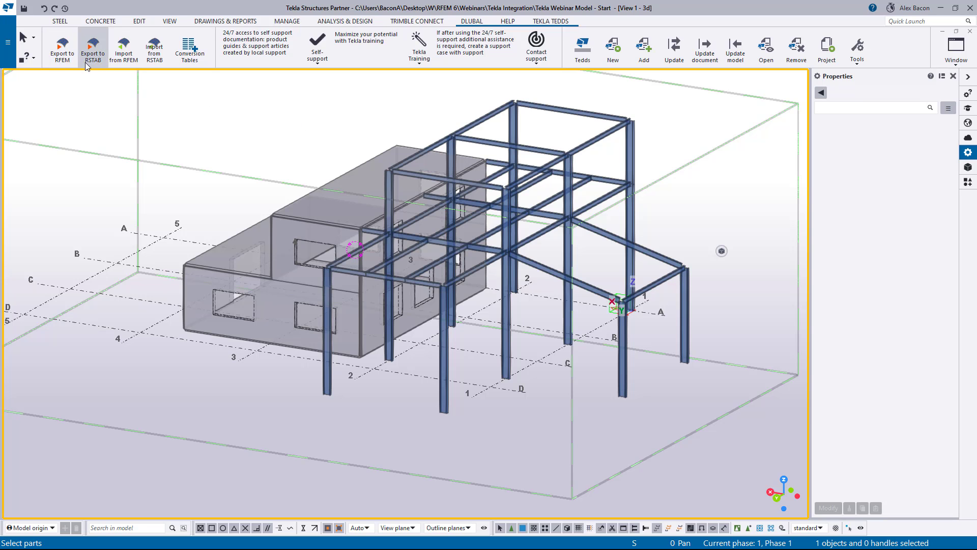
drag(268, 15, 960, 166)
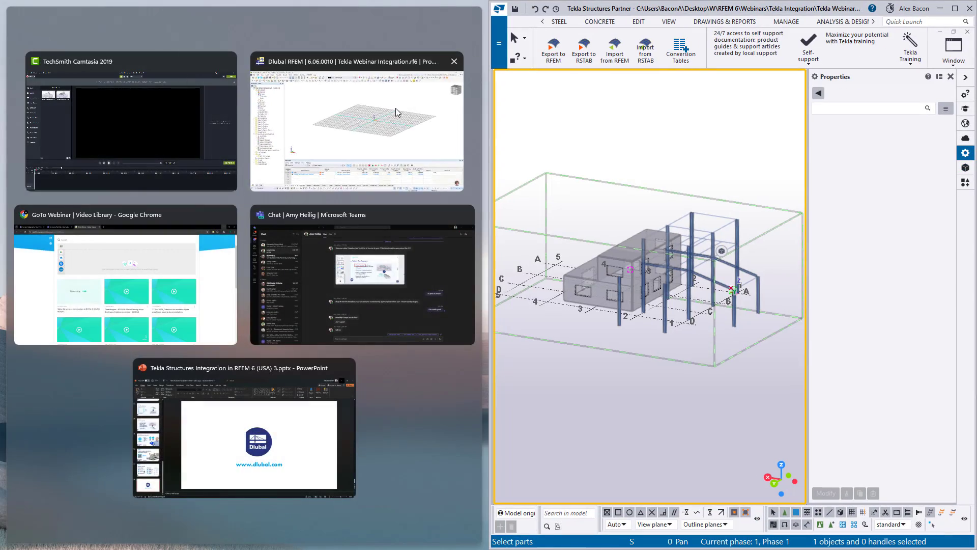
click(396, 108)
scroll(361, 235, down, 2)
middle_drag(361, 236, 345, 254)
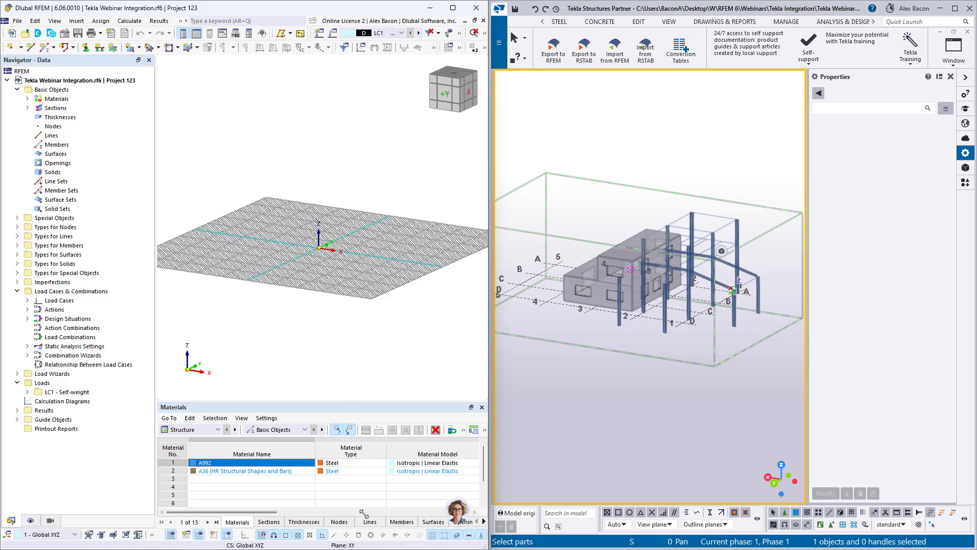
click(338, 503)
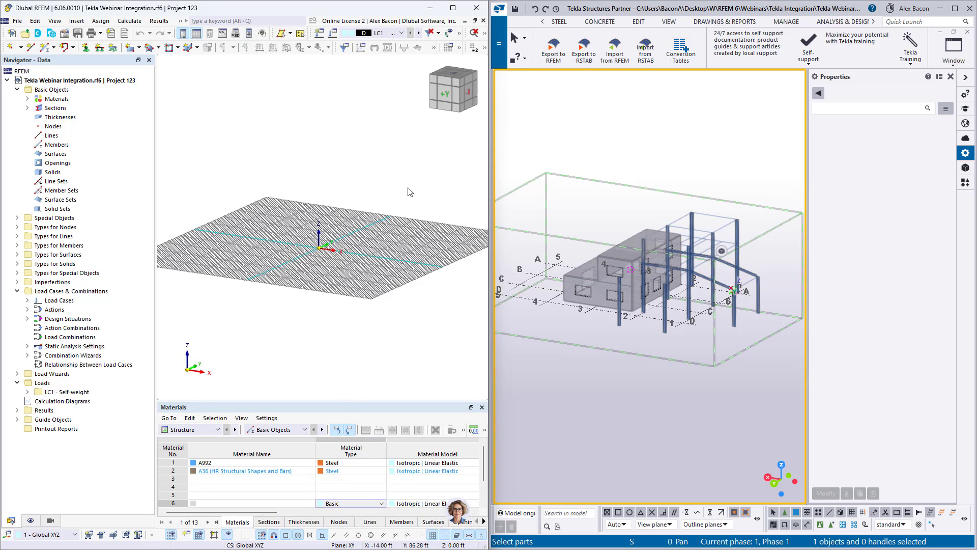
Export the Tekla model to RFEM as a physical model with the Z-axis upward, overwriting the current model
click(555, 51)
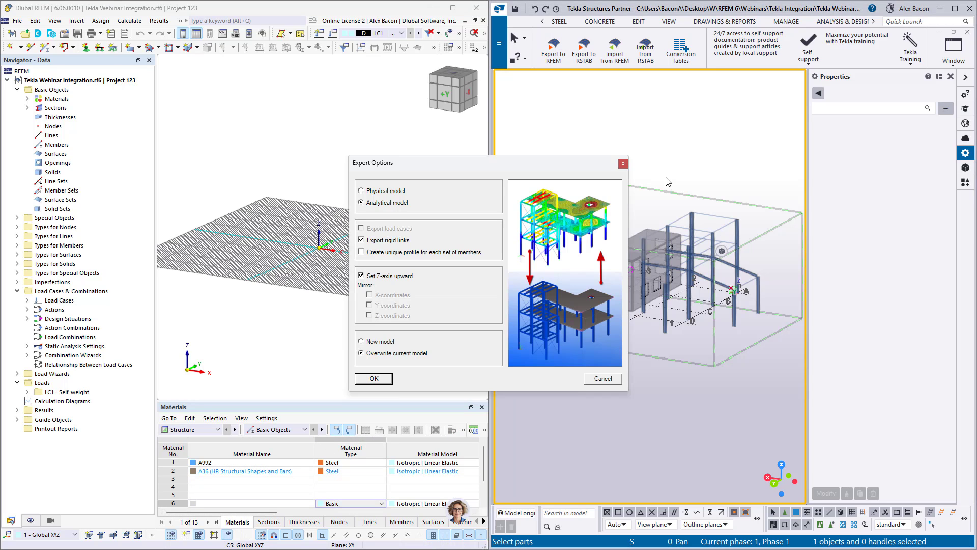
click(382, 191)
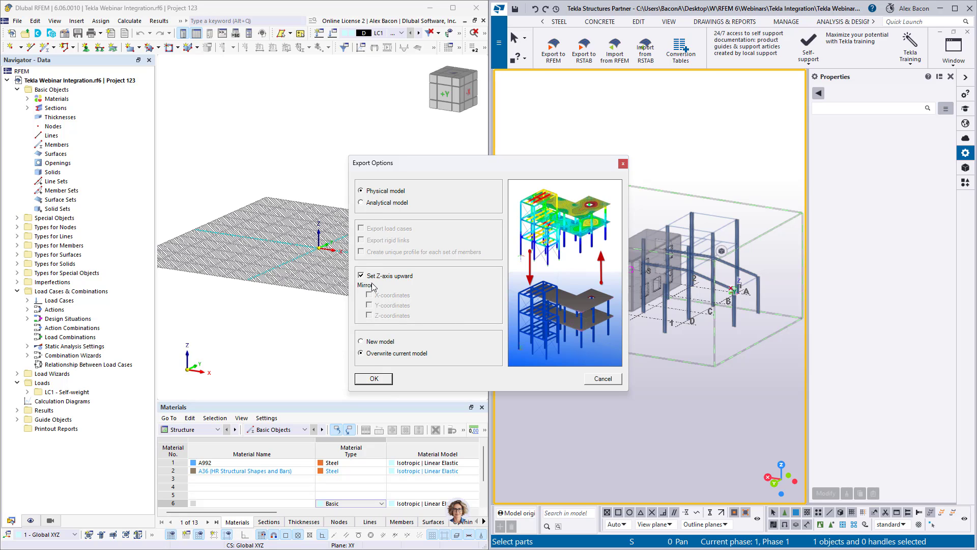
click(373, 378)
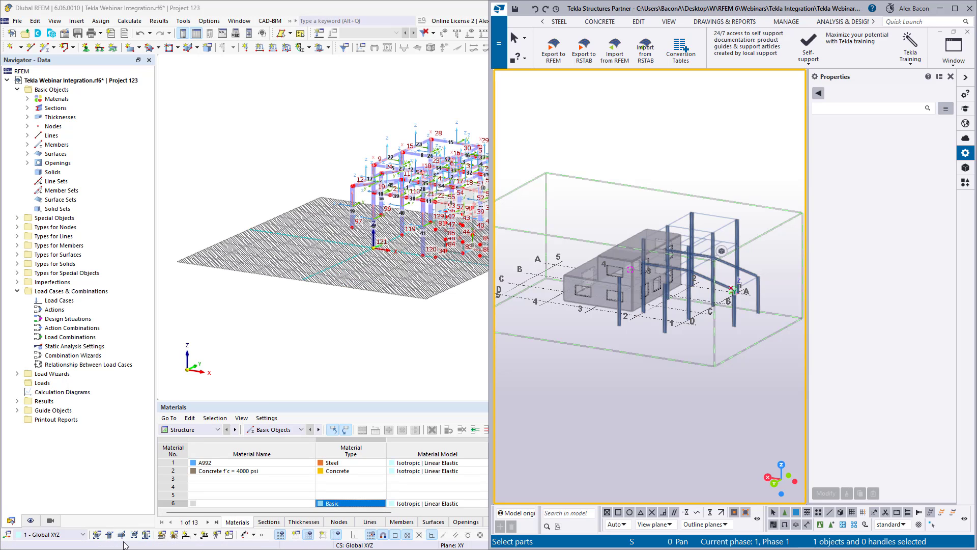
Switch to RFEM and turn off the object numbering in the view of the exported model
click(367, 329)
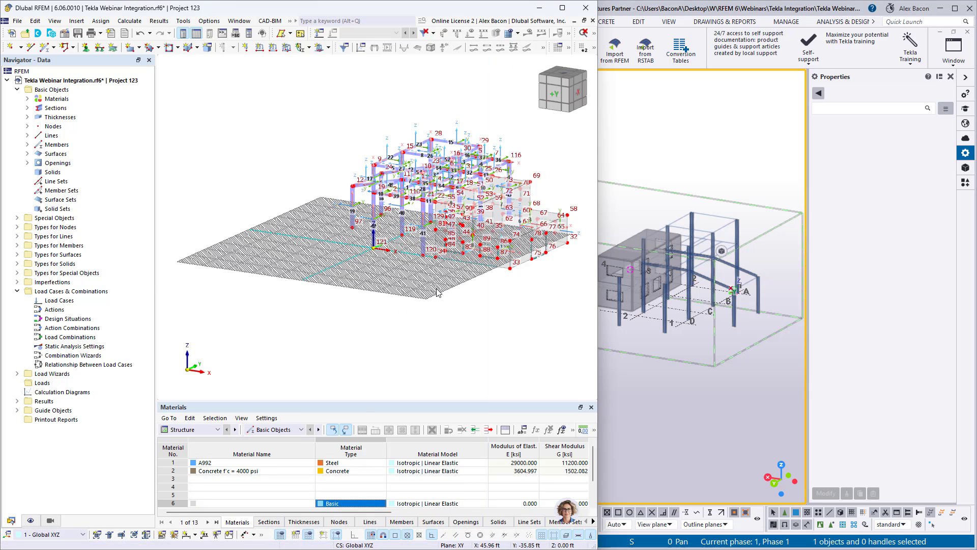
middle_drag(435, 288, 348, 301)
middle_drag(456, 61, 474, 69)
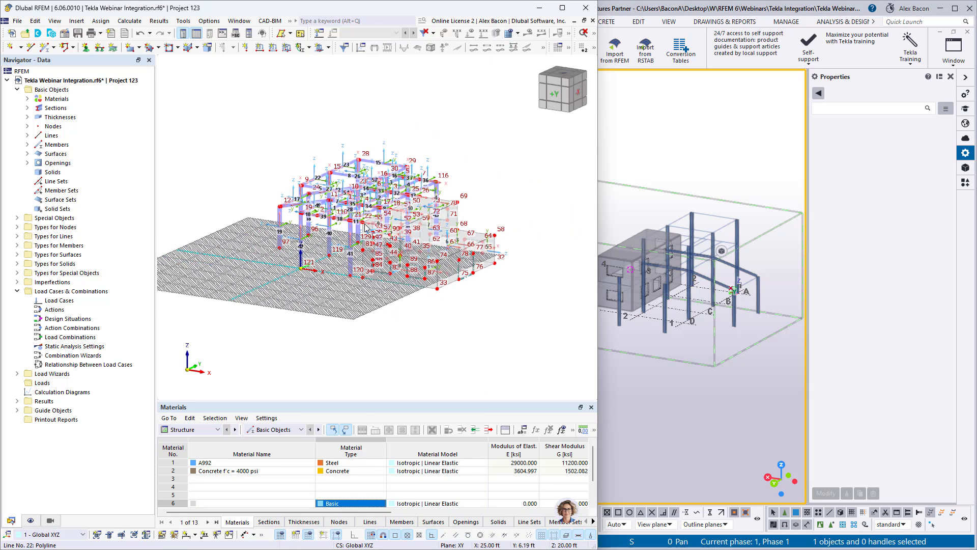
scroll(382, 233, up, 3)
scroll(382, 232, down, 2)
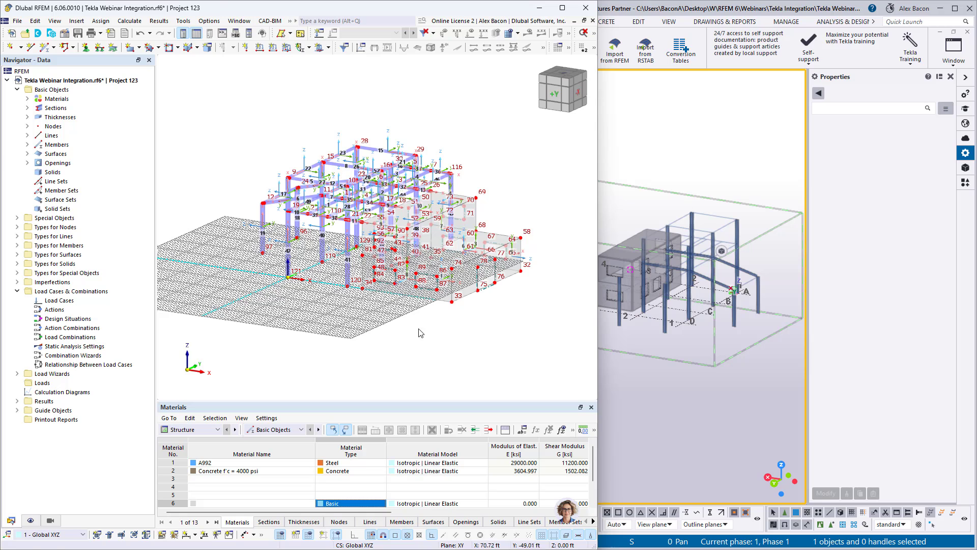
right_click(415, 308)
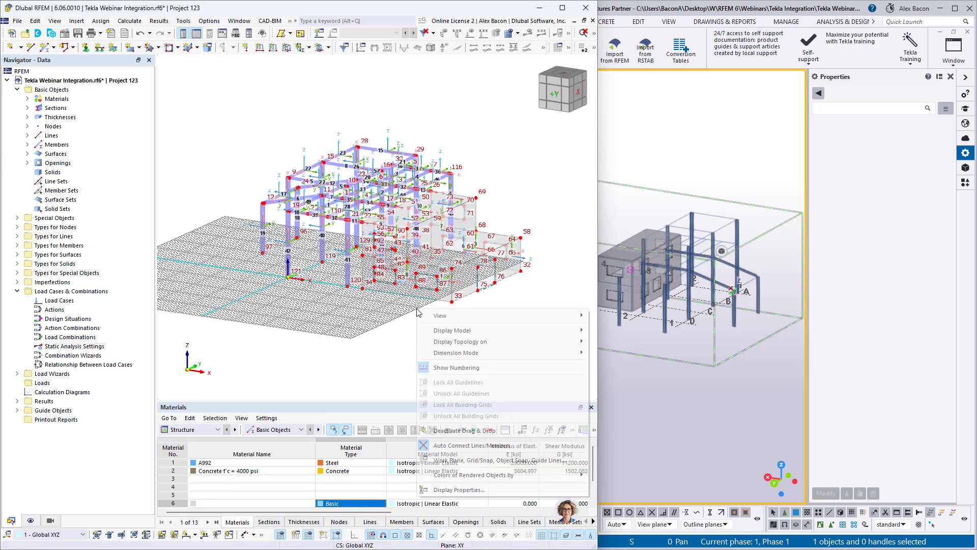
click(466, 371)
Hide the local axis systems of members and the work plane grid in the model view
right_click(414, 337)
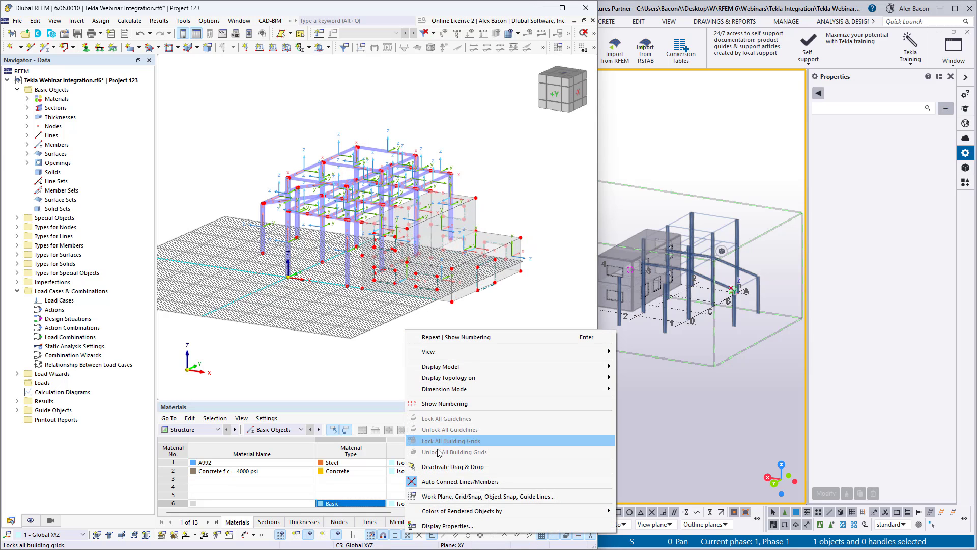
click(386, 360)
right_click(289, 237)
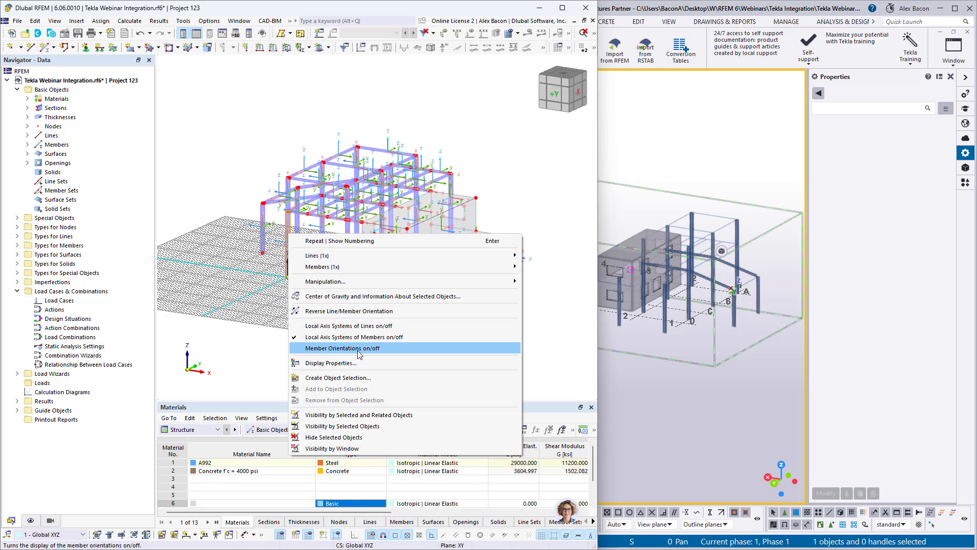
click(341, 336)
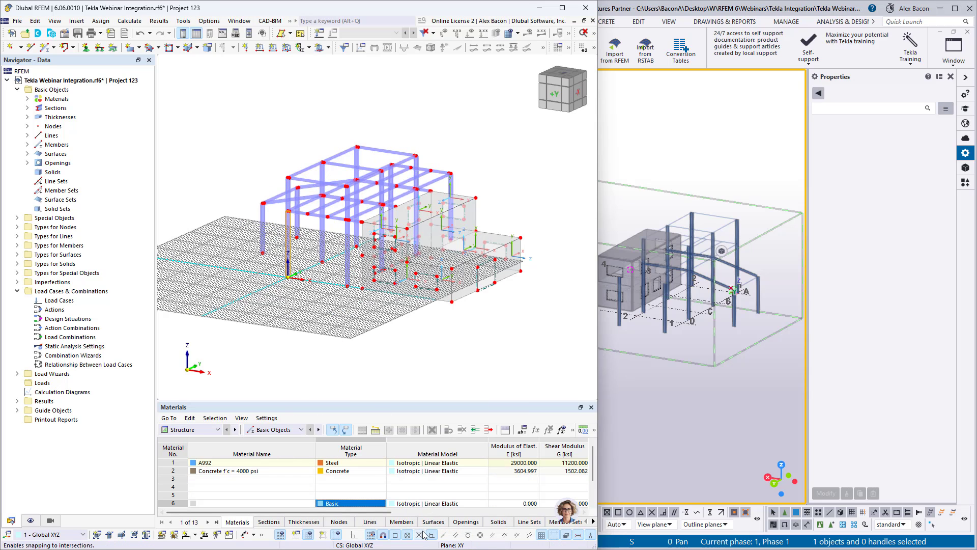
click(281, 534)
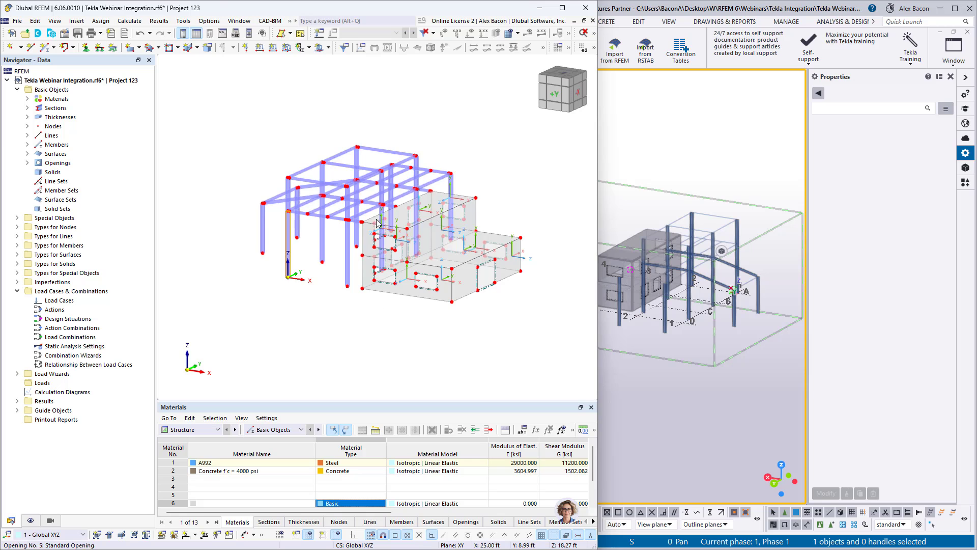
Examine a beam-to-column joint in the exported RFEM model and compare it with the steel frame joints in Tekla Structures
scroll(379, 219, up, 2)
scroll(290, 211, up, 6)
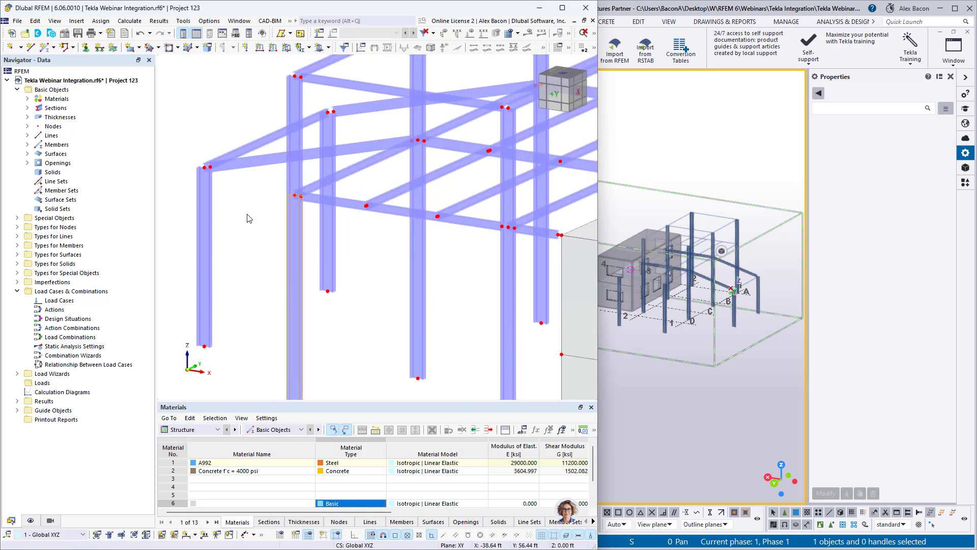
scroll(353, 195, down, 5)
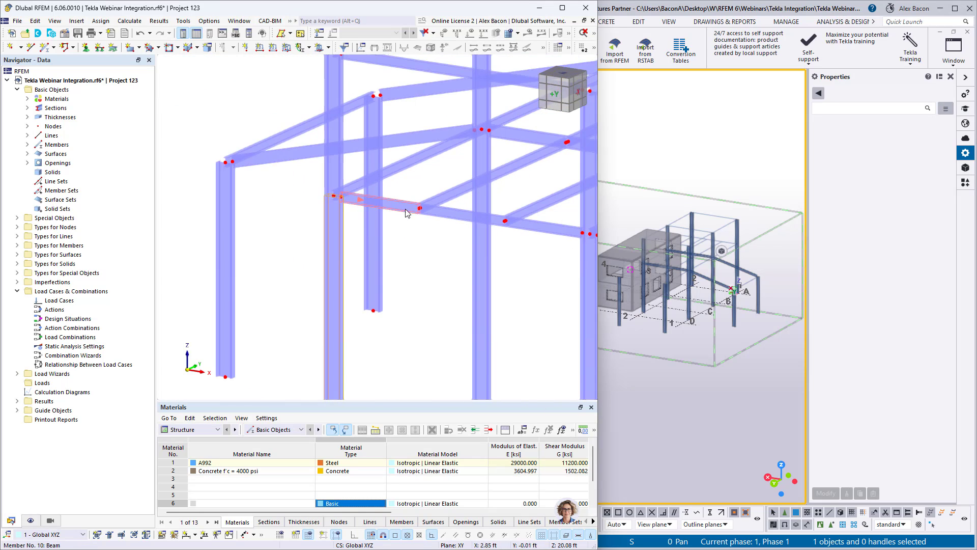
scroll(362, 227, up, 4)
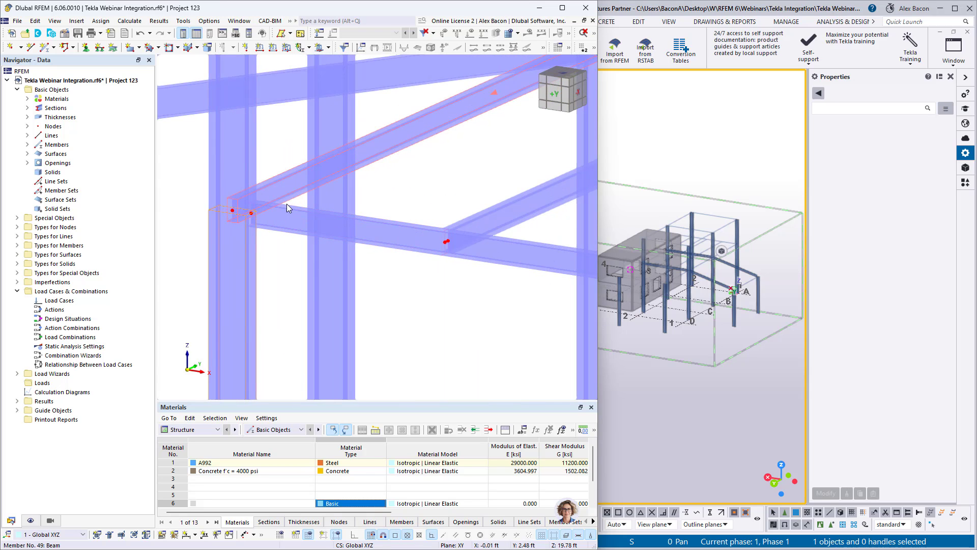
scroll(240, 224, down, 2)
scroll(240, 224, down, 3)
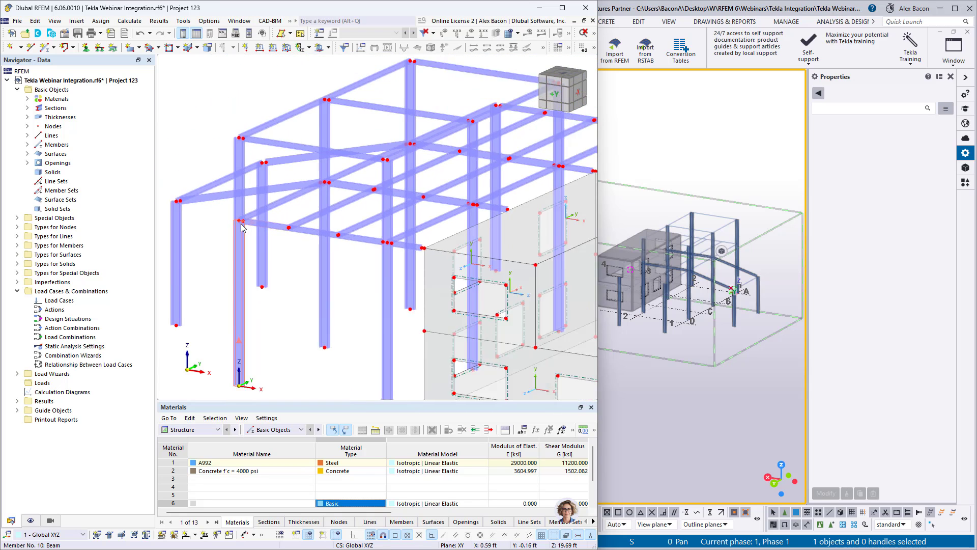
click(673, 270)
scroll(673, 270, up, 3)
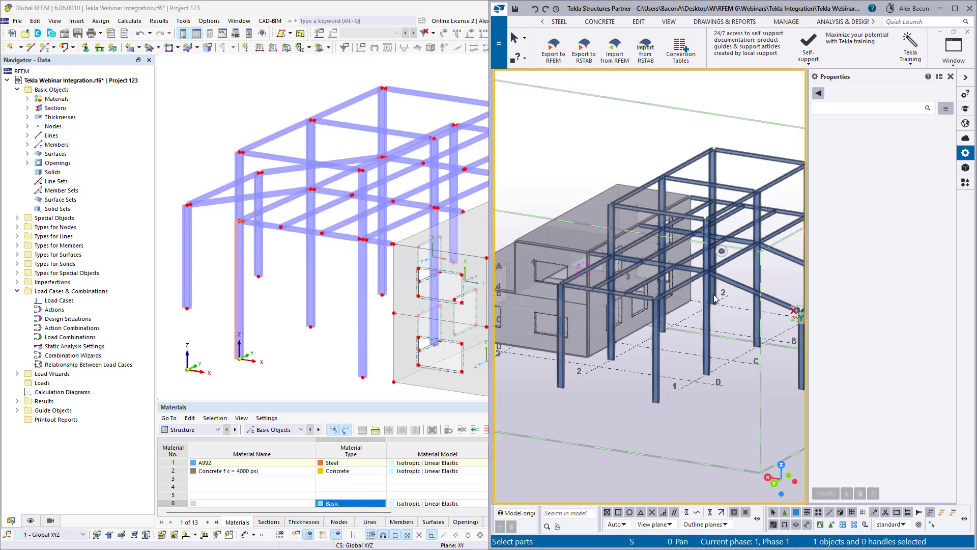
ctrl+middle_drag(716, 300, 596, 324)
scroll(596, 324, up, 6)
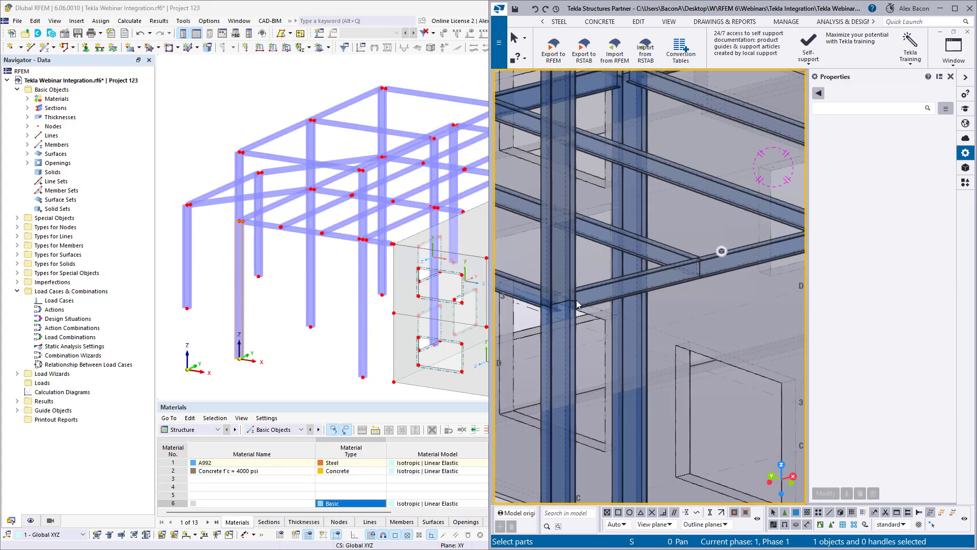
Switch to RFEM, display the model as a wireframe, and inspect how the member ends meet at the beam-to-column joint
click(245, 123)
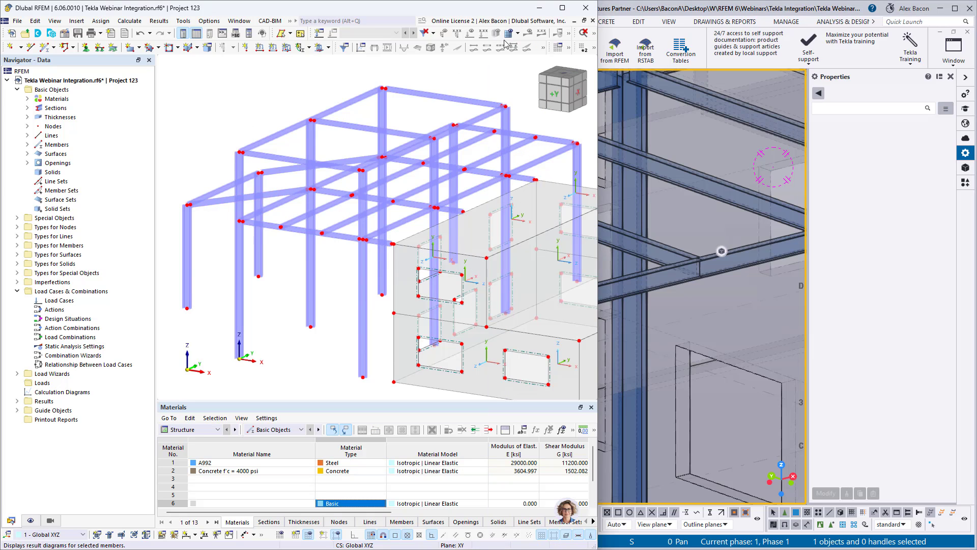
click(593, 34)
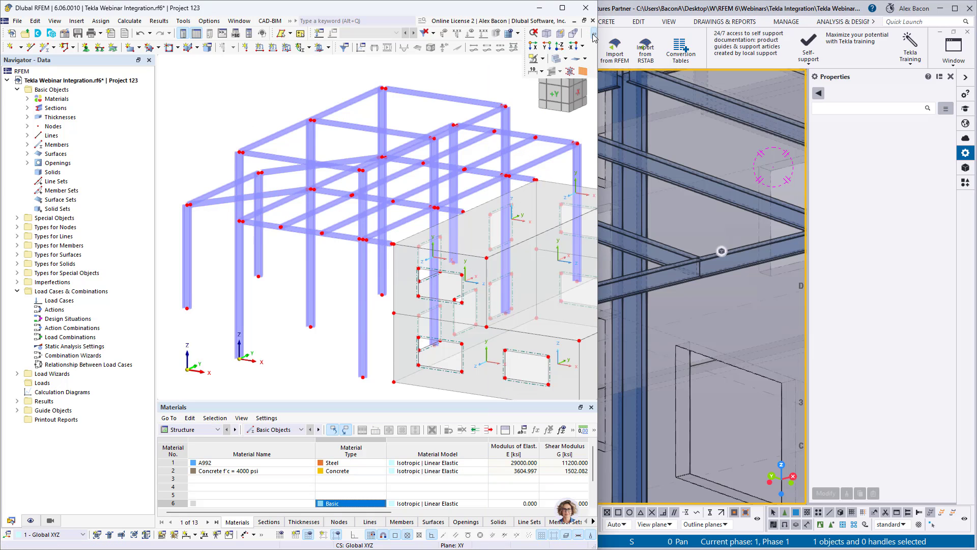
click(566, 59)
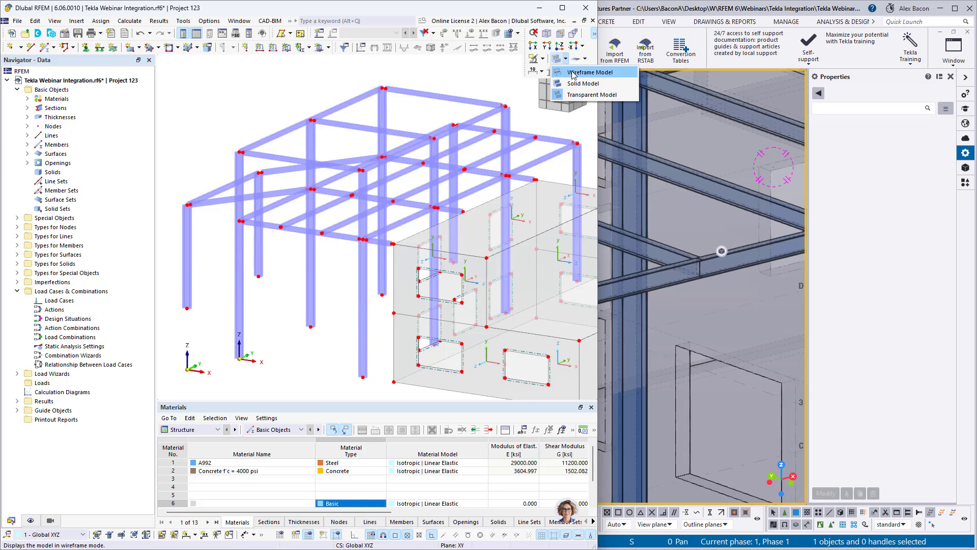
click(586, 72)
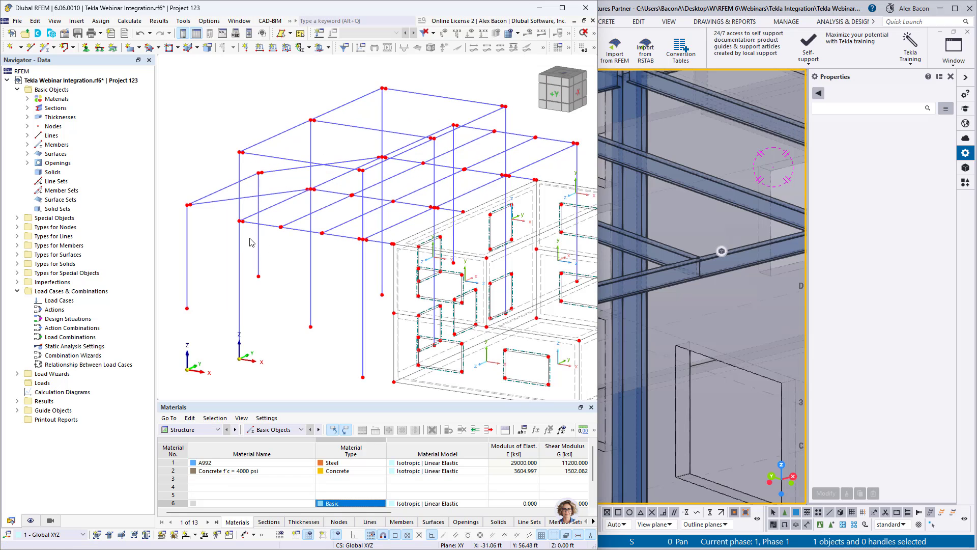
scroll(245, 228, up, 5)
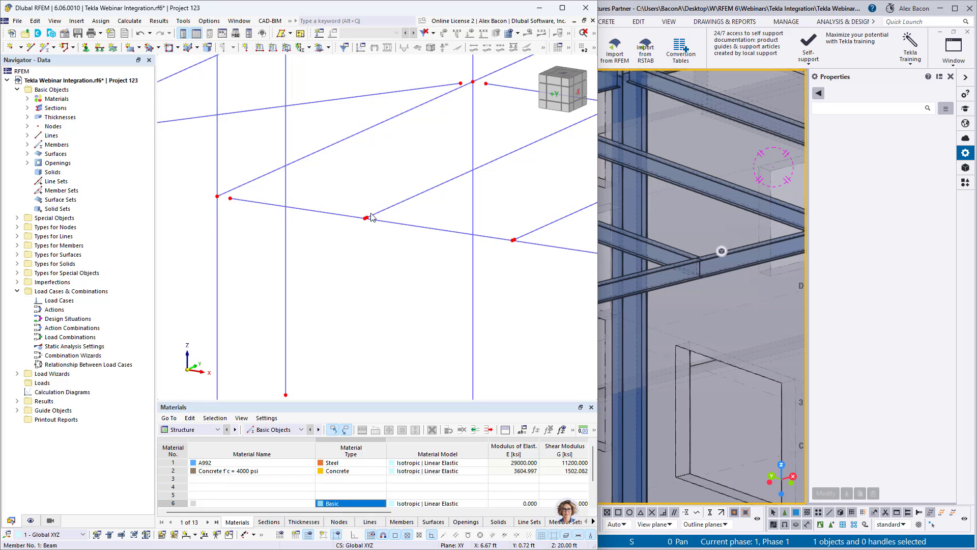
scroll(370, 218, down, 5)
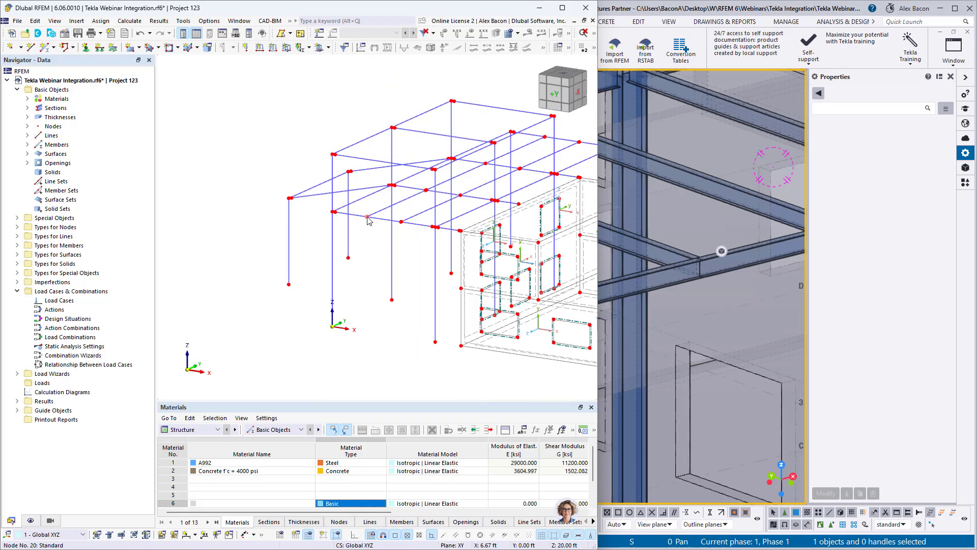
Switch to Tekla Structures at full-screen size and start a new analysis model from the Analysis & Design Models dialog
drag(696, 8, 407, 3)
scroll(416, 195, down, 6)
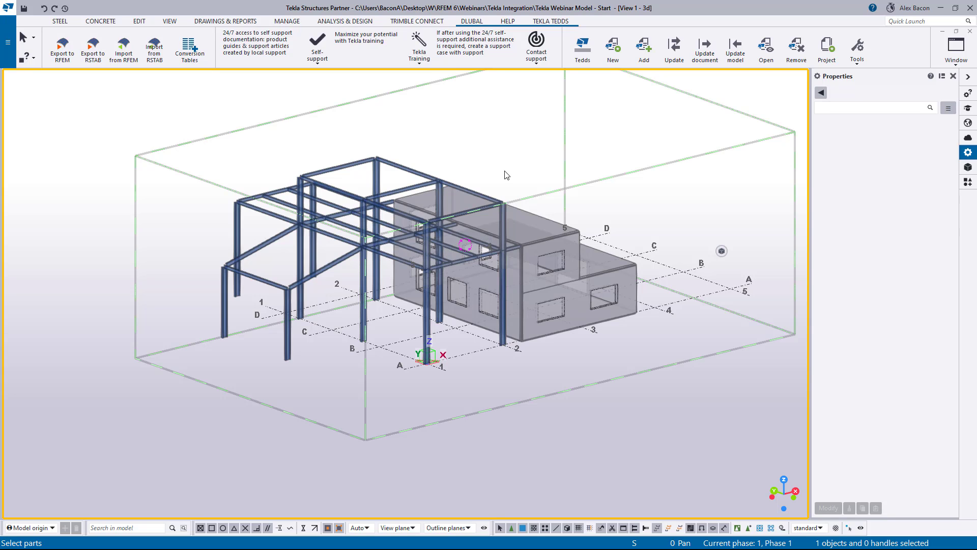
click(324, 22)
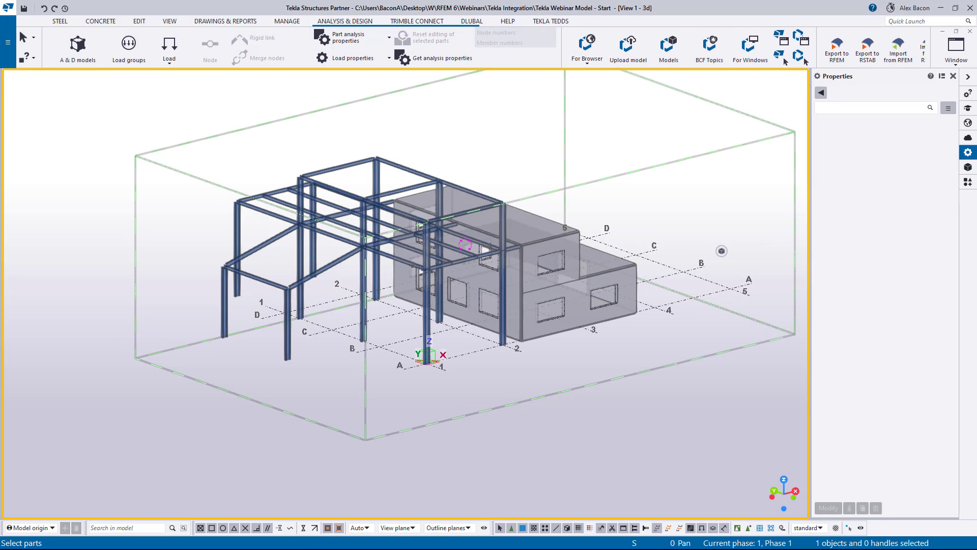
drag(0, 166, 559, 133)
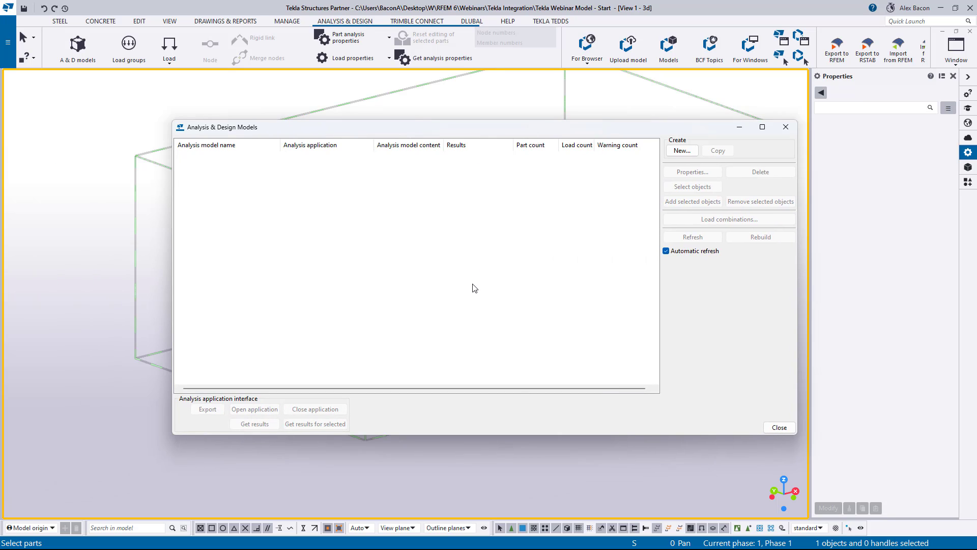
click(681, 151)
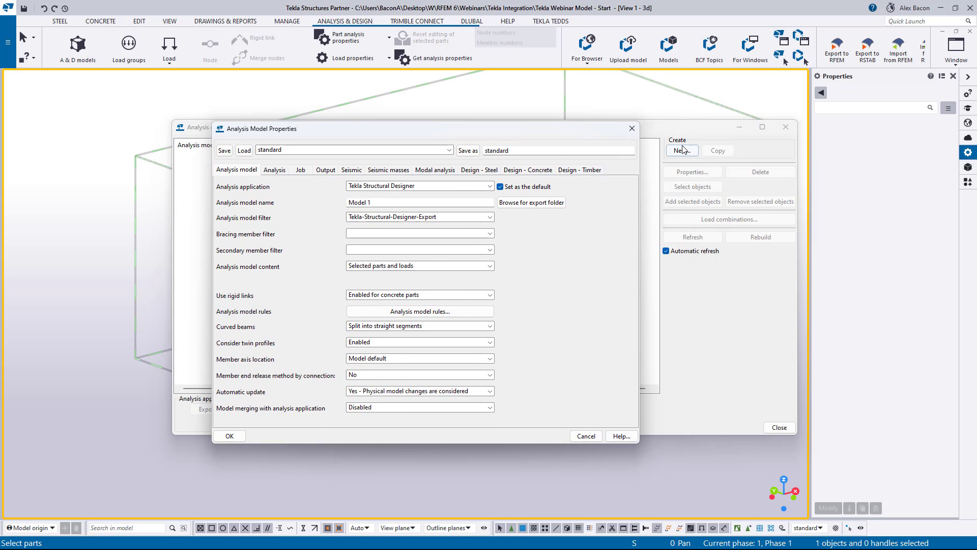
Set the new analysis model's analysis application to the blank option
click(420, 186)
click(420, 186)
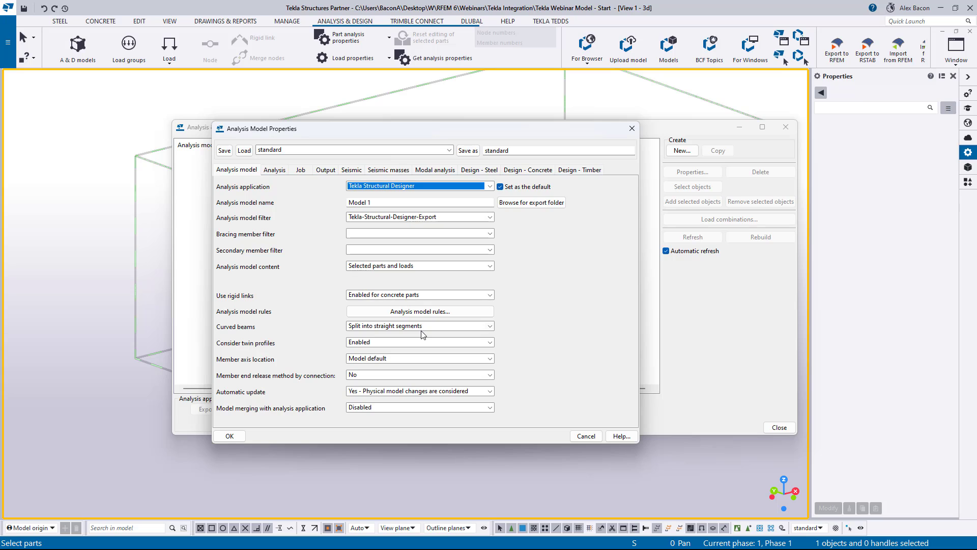
click(412, 186)
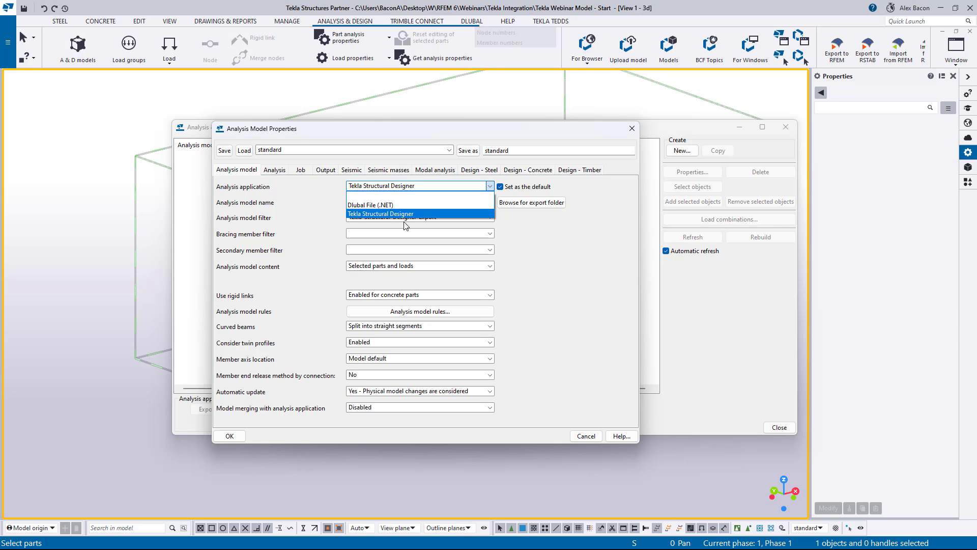
click(393, 196)
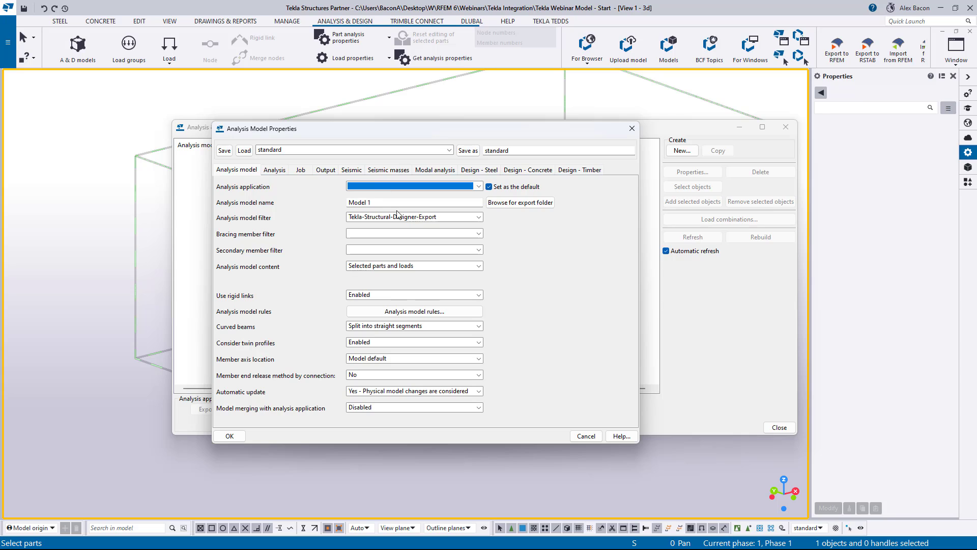
Name the new analysis model Steel
drag(375, 202, 343, 193)
key(BackSpace)
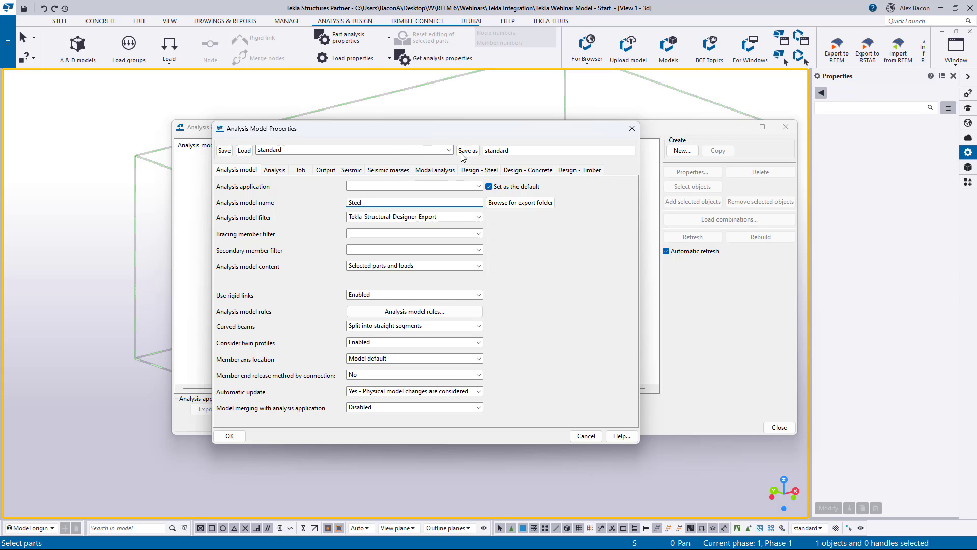
double_click(505, 153)
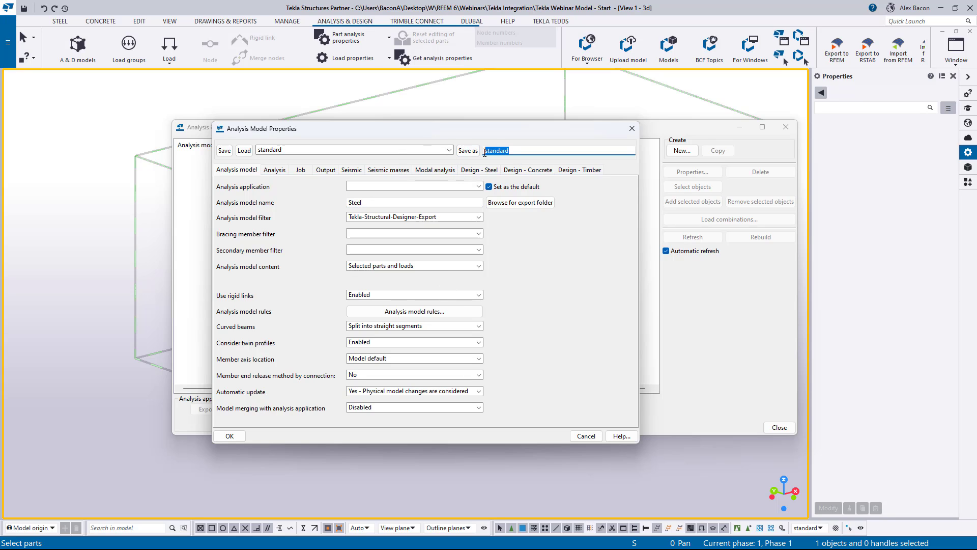
Load the saved Tekla Integration Webinar settings into the model properties and create the analysis model
click(449, 150)
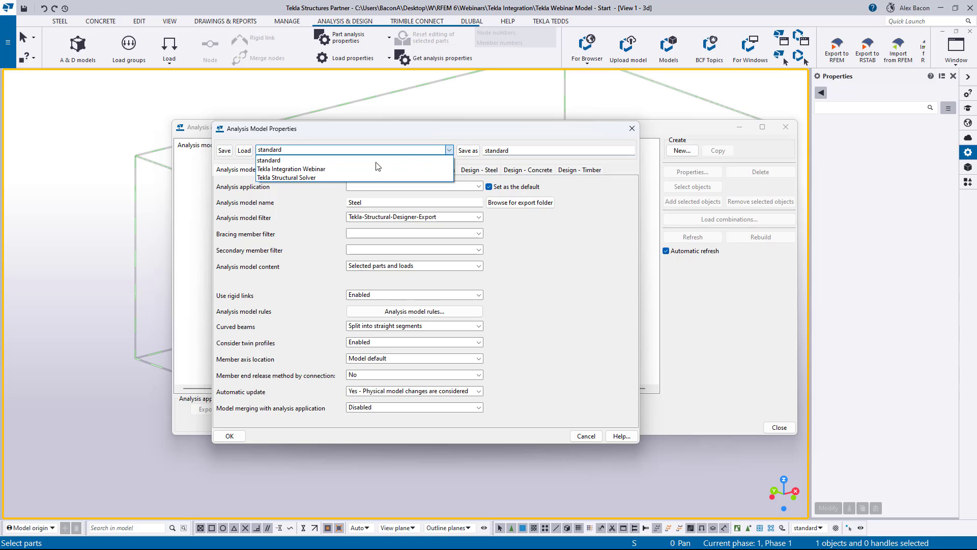
click(298, 169)
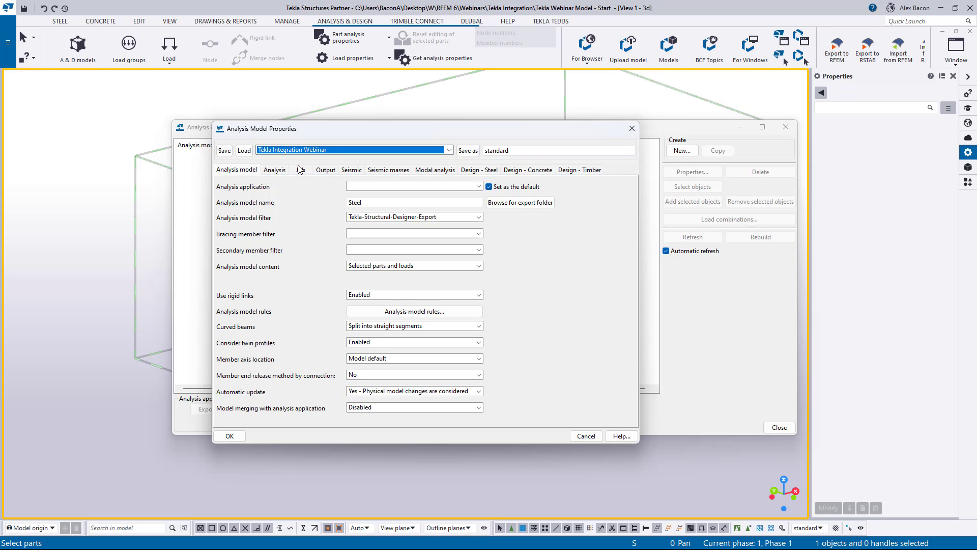
click(244, 151)
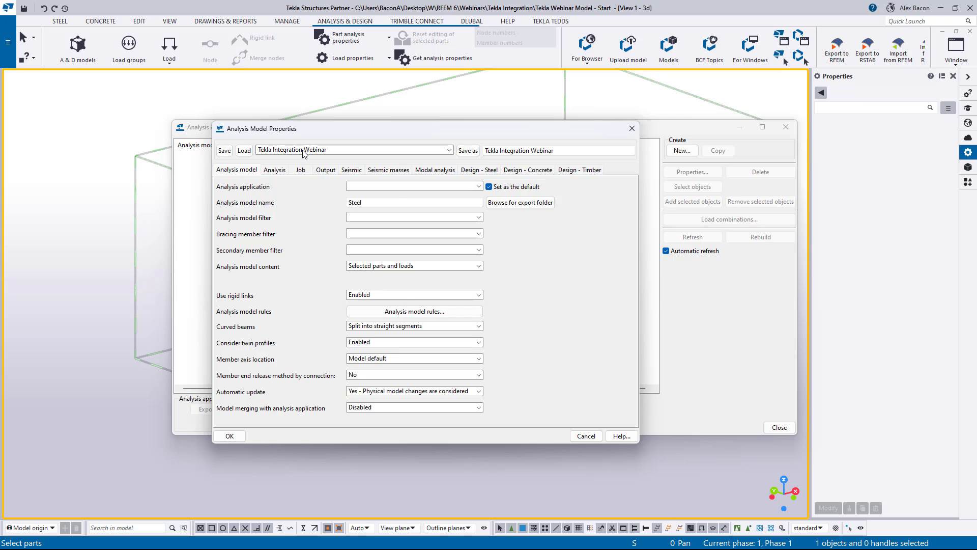
click(228, 436)
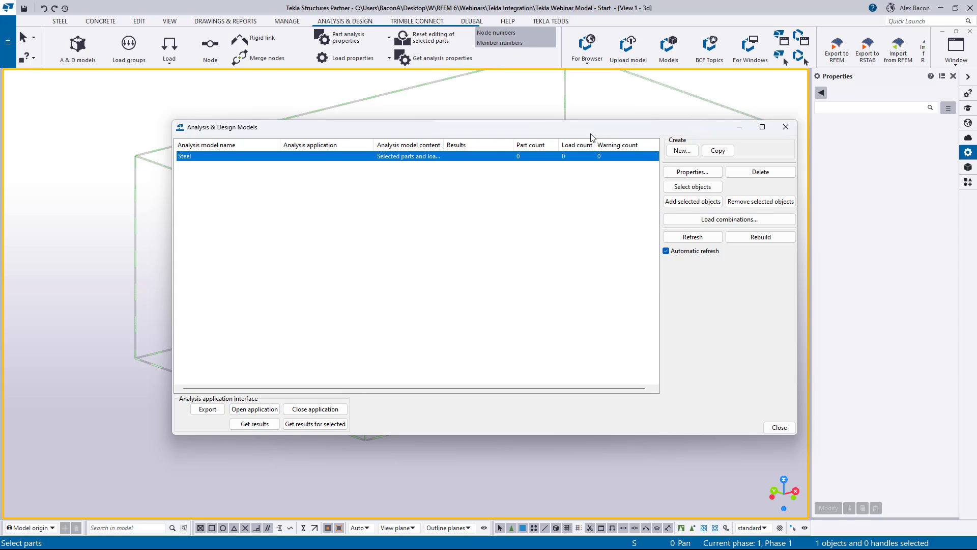
Select the complete steel frame in plan view, leaving out the adjoining walled building, and return to 3D
drag(435, 132, 0, 135)
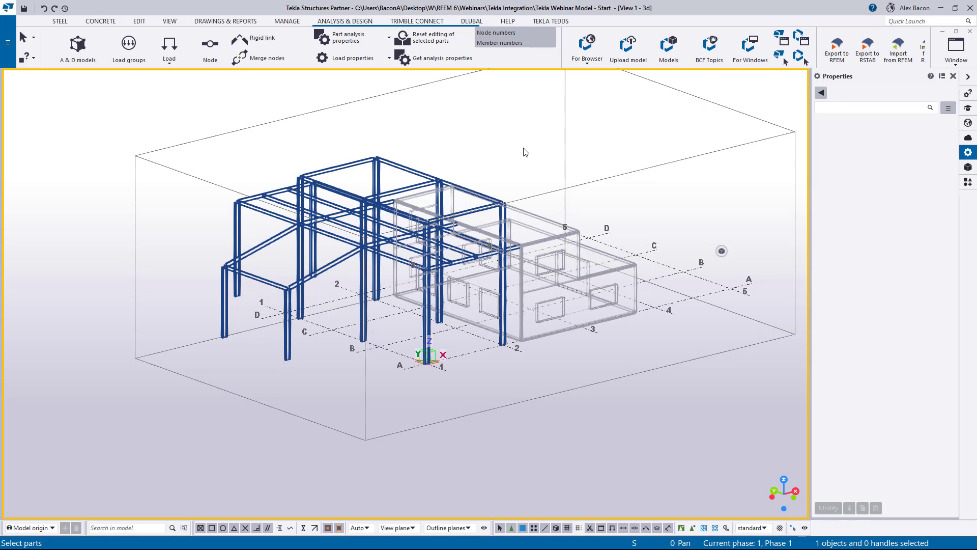
key(ctrl+p)
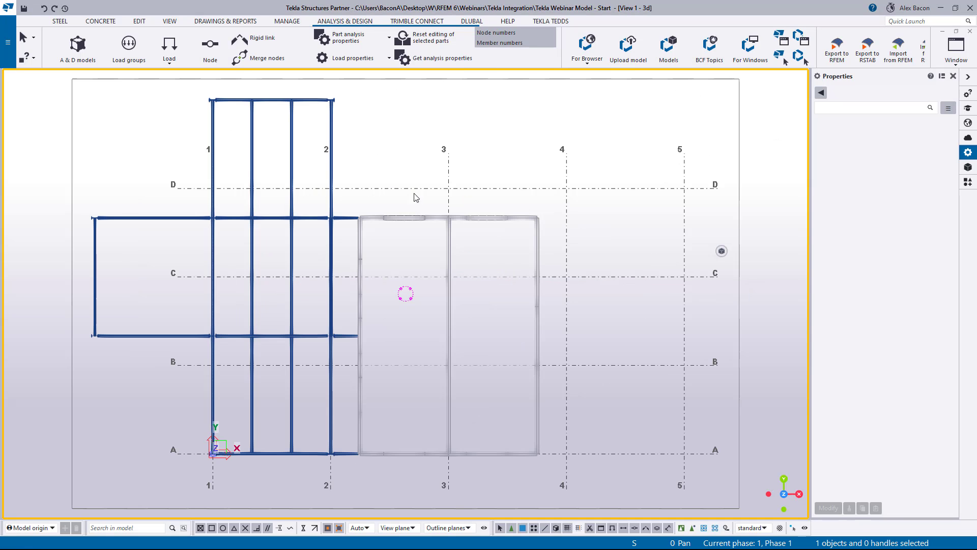
scroll(360, 204, down, 1)
middle_drag(304, 242, 402, 238)
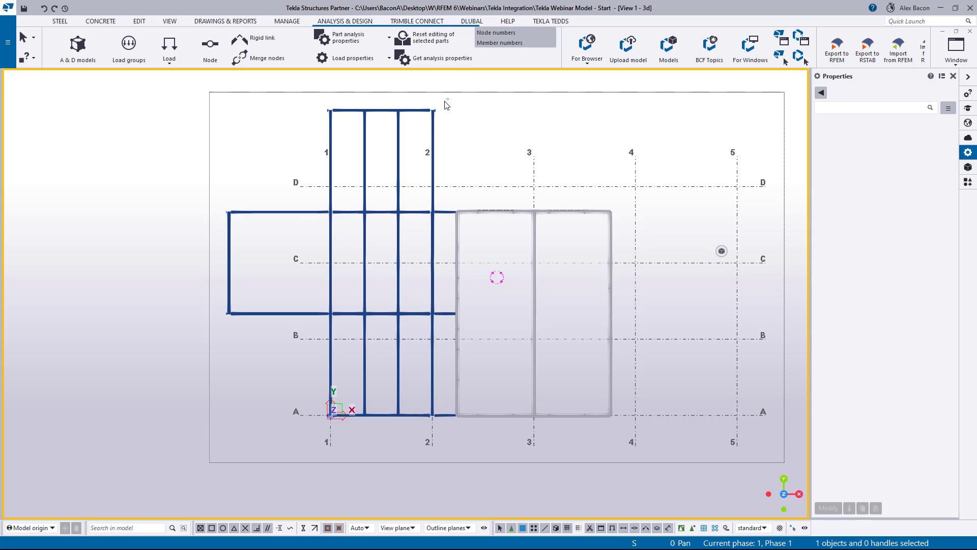
drag(448, 98, 221, 441)
key(ctrl+p)
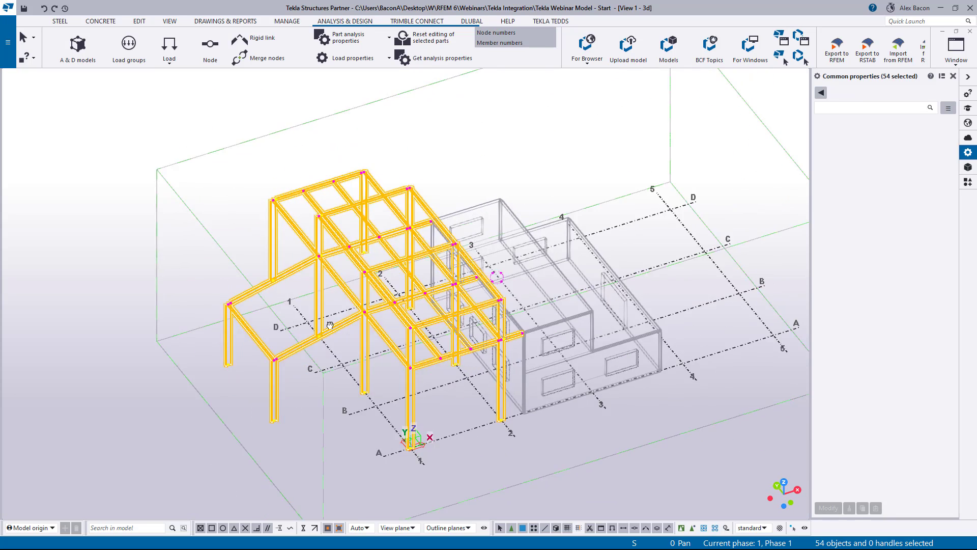
Examine the selected steel frame and its beam-to-column joints in 3D
ctrl+middle_drag(330, 325, 321, 302)
scroll(332, 361, up, 1)
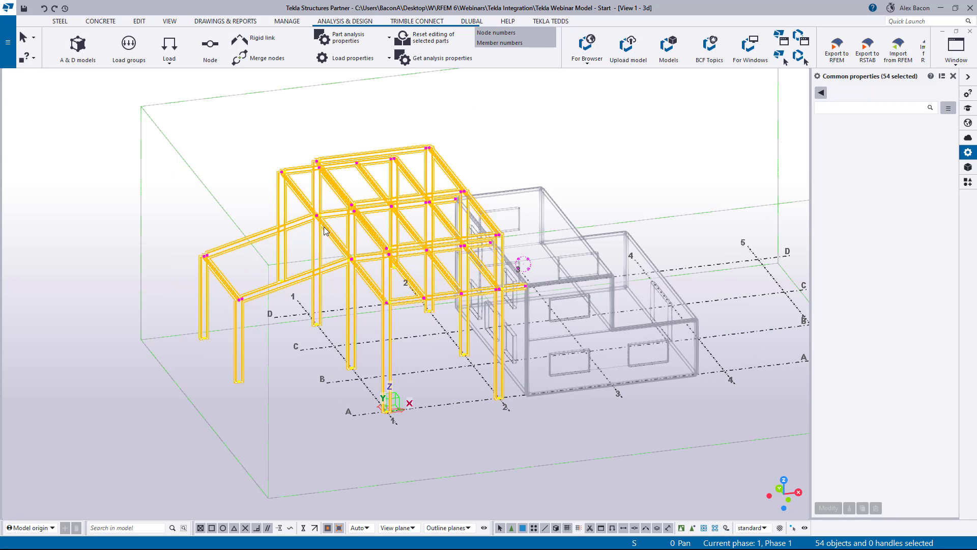
scroll(324, 224, up, 5)
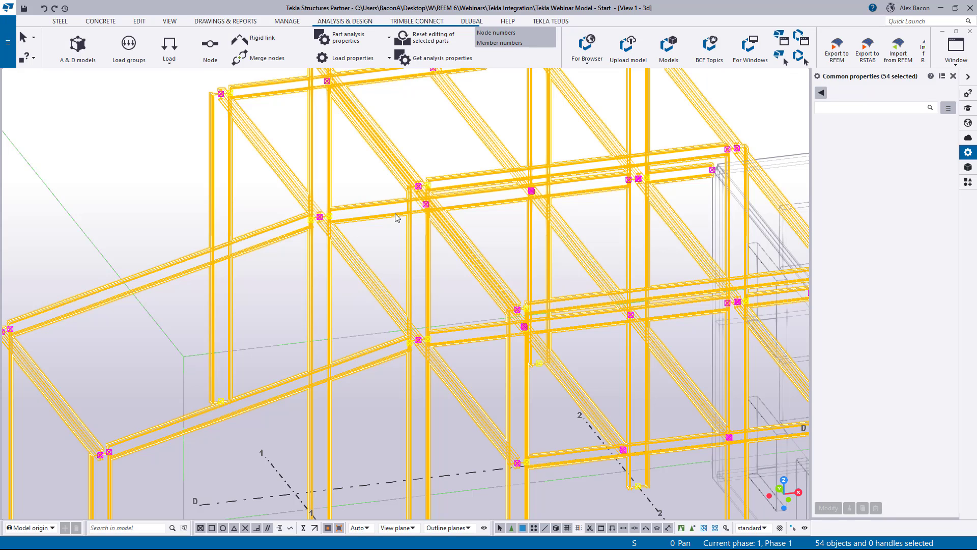
scroll(395, 213, down, 2)
scroll(467, 246, down, 3)
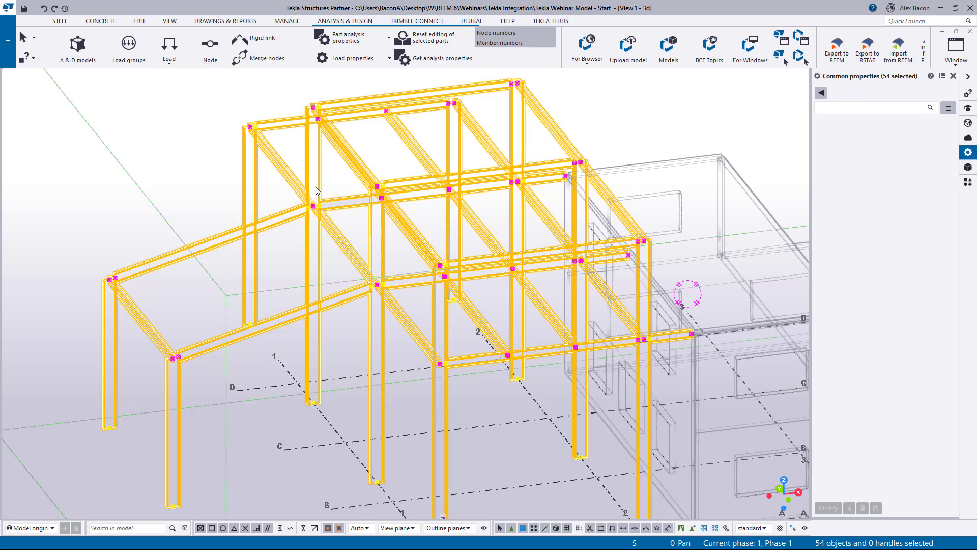
scroll(317, 212, up, 3)
scroll(504, 212, down, 3)
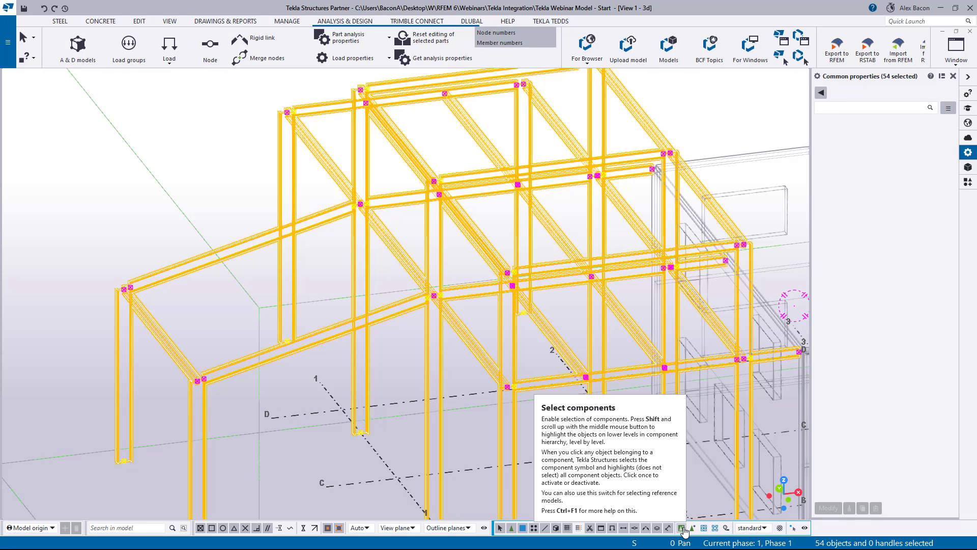
scroll(465, 218, down, 2)
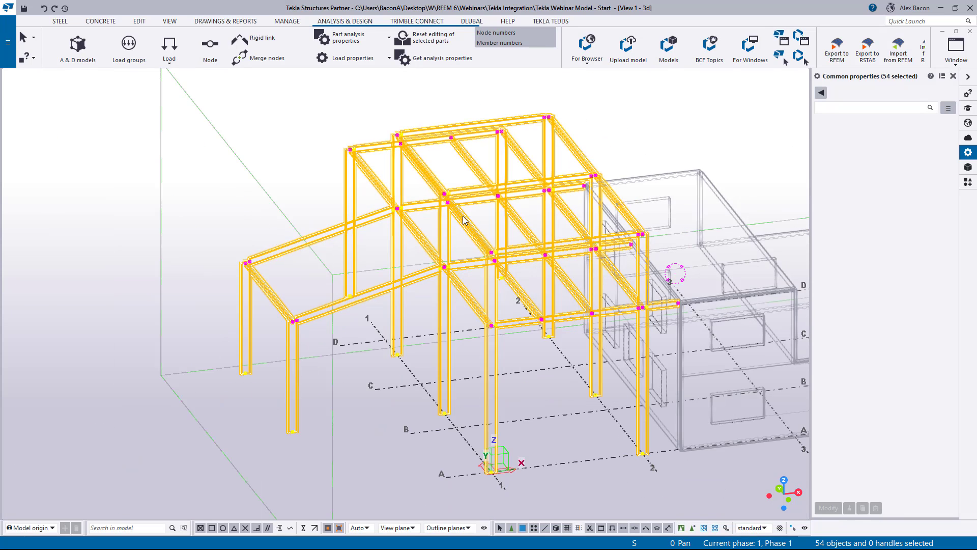
Add the selected steel frame objects to the Steel analysis model and move the dialog clear of the view
middle_drag(521, 242, 464, 218)
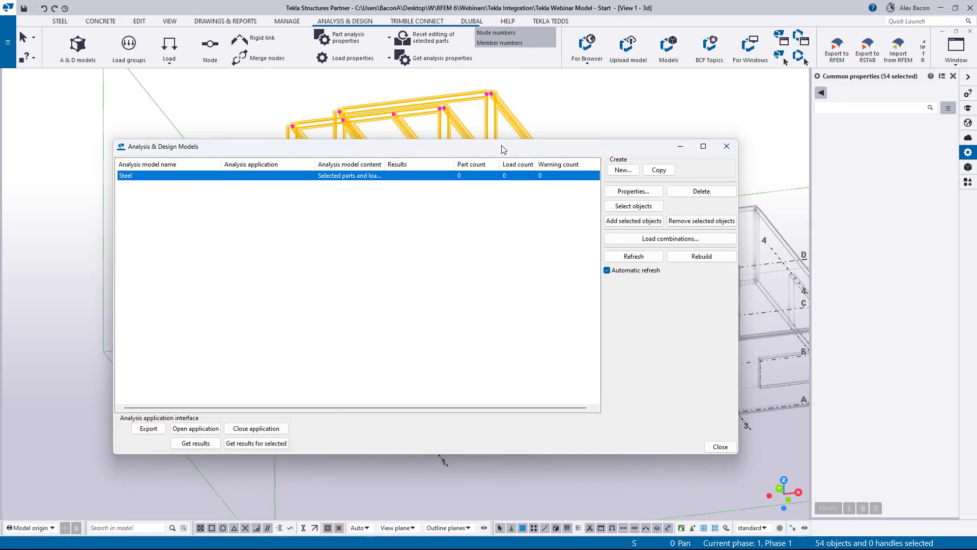
click(643, 222)
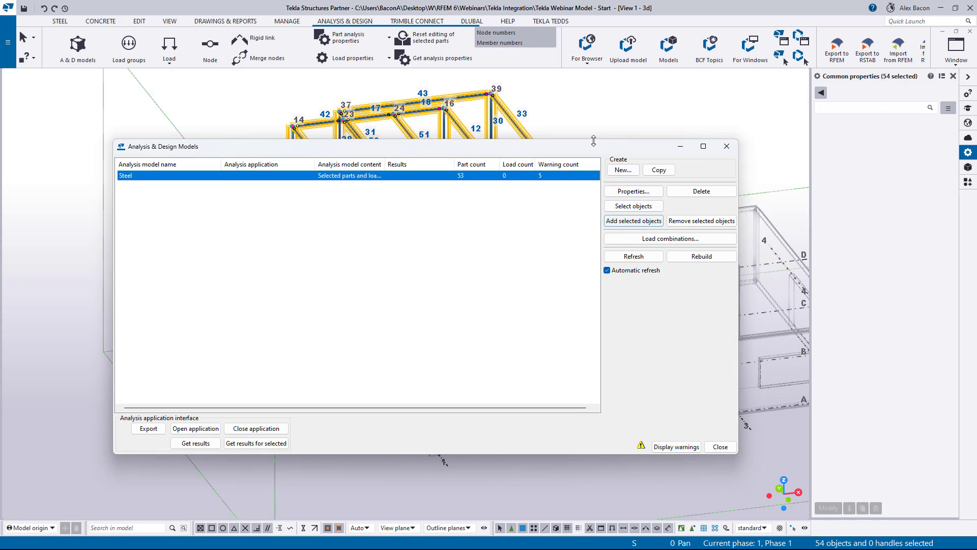
drag(609, 151, 0, 168)
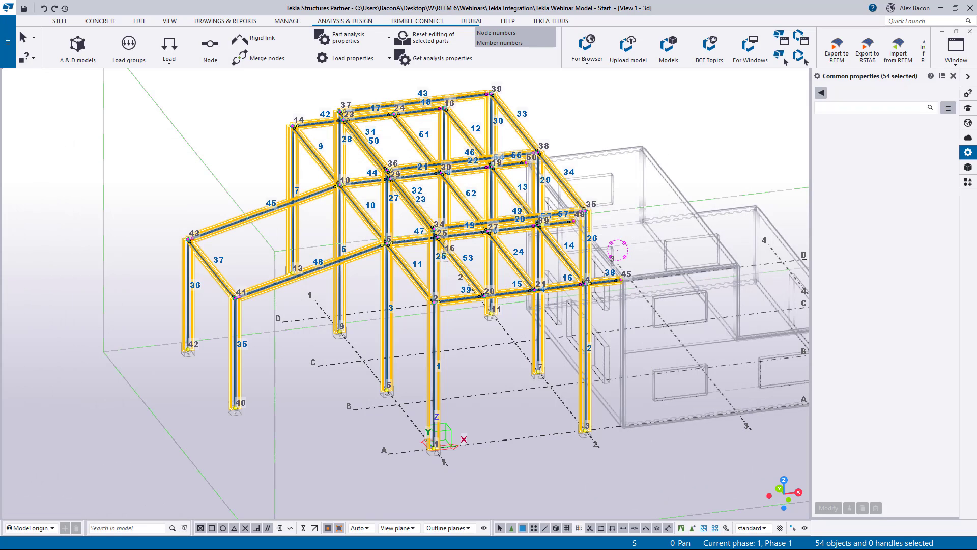
Inspect the generated analysis members, nodes and column base supports of the steel frame
scroll(258, 314, up, 2)
scroll(244, 312, up, 2)
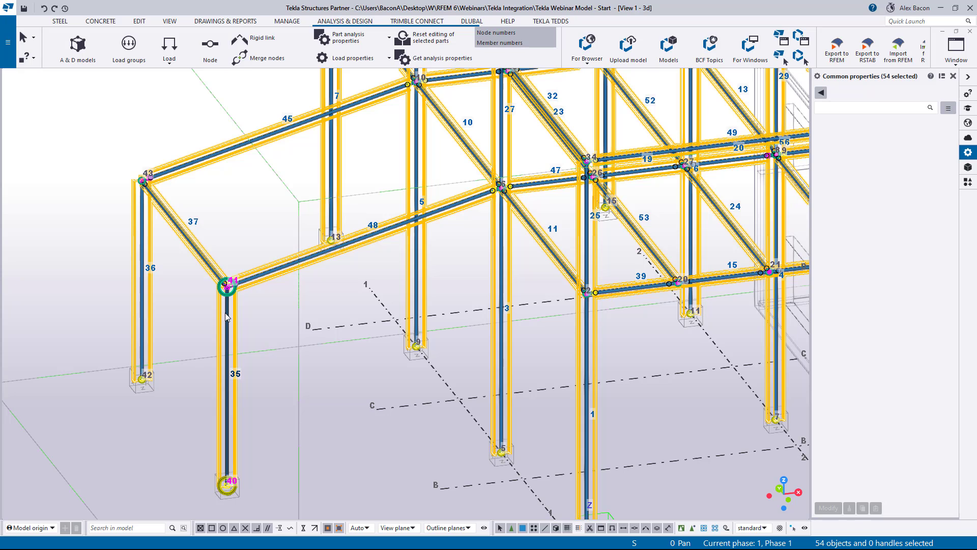
middle_drag(501, 298, 359, 253)
scroll(428, 270, down, 2)
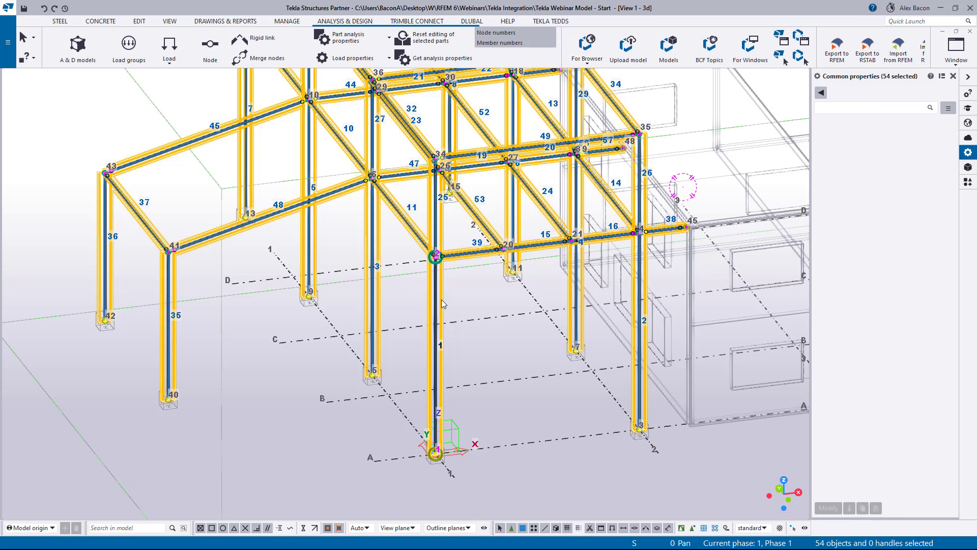
scroll(436, 295, up, 5)
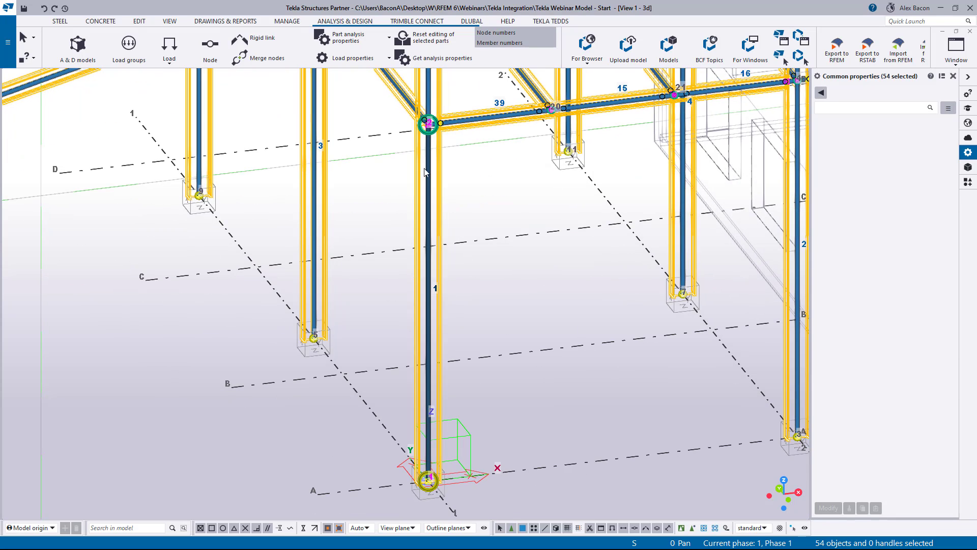
scroll(521, 191, down, 1)
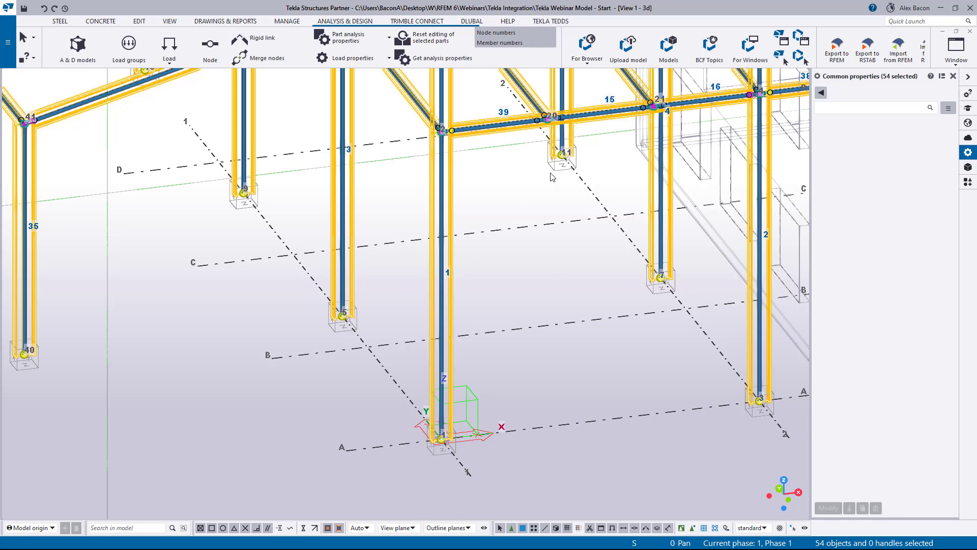
middle_drag(552, 177, 448, 274)
Review the start and end releases in the analysis properties of member 39 and close them without changes
double_click(405, 226)
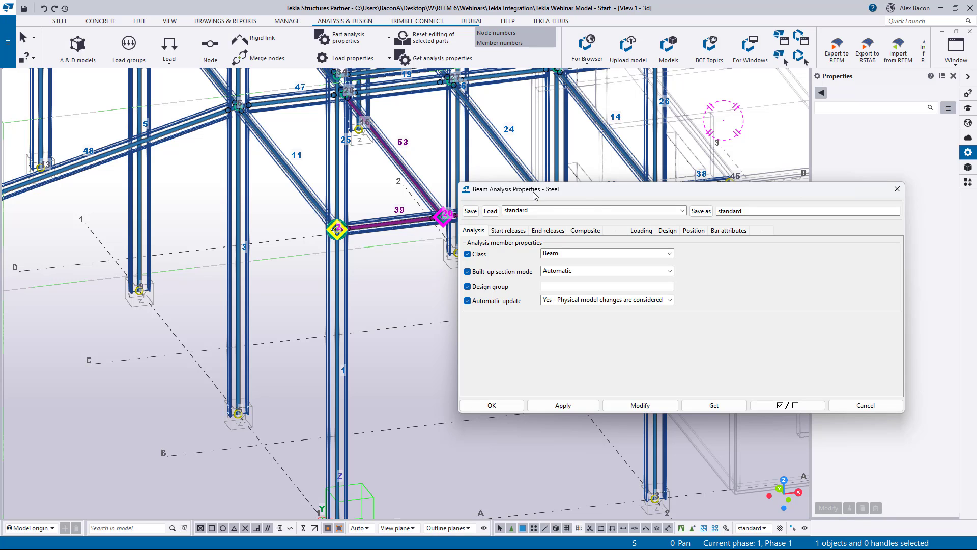
drag(597, 195, 528, 230)
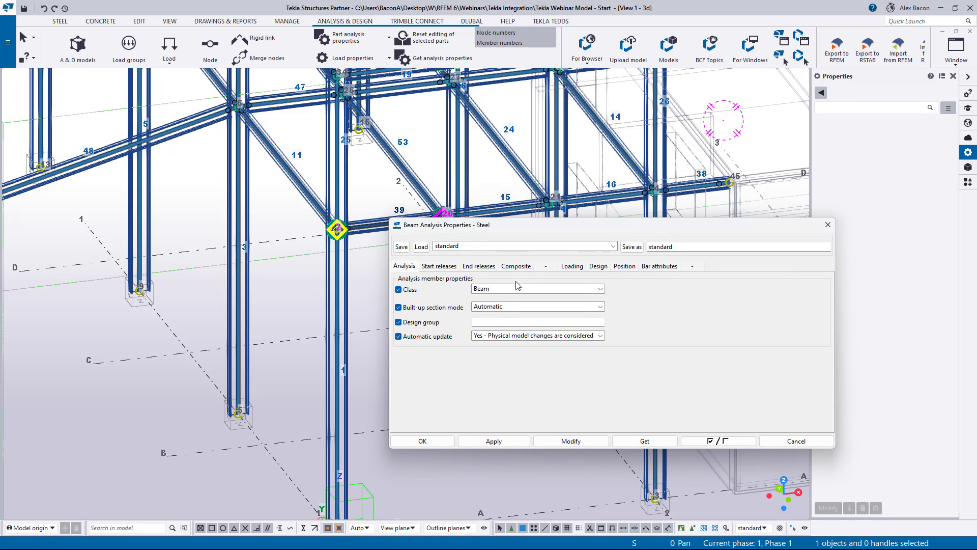
click(449, 268)
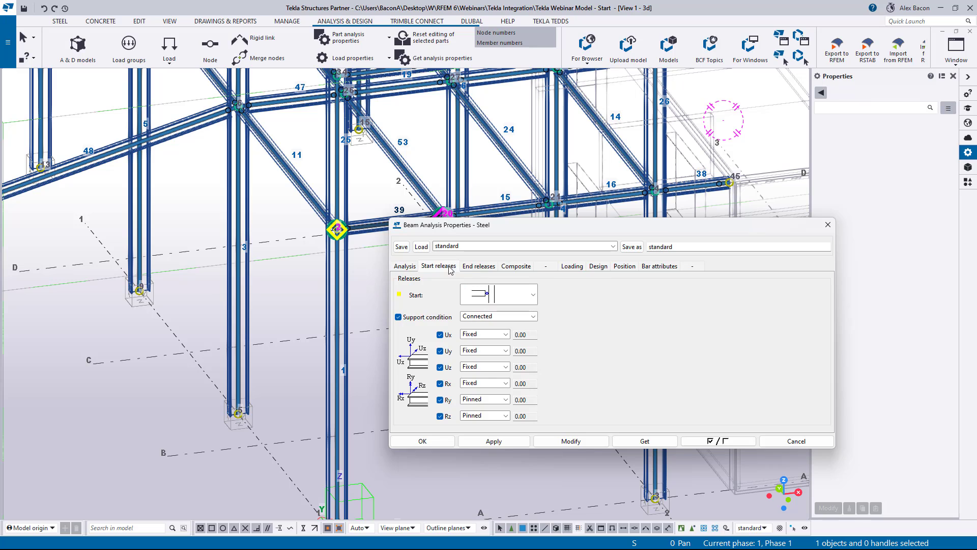
click(469, 269)
click(445, 267)
click(824, 230)
Select the whole steel frame with its analysis members in the front view and return to 3D
scroll(457, 302, down, 5)
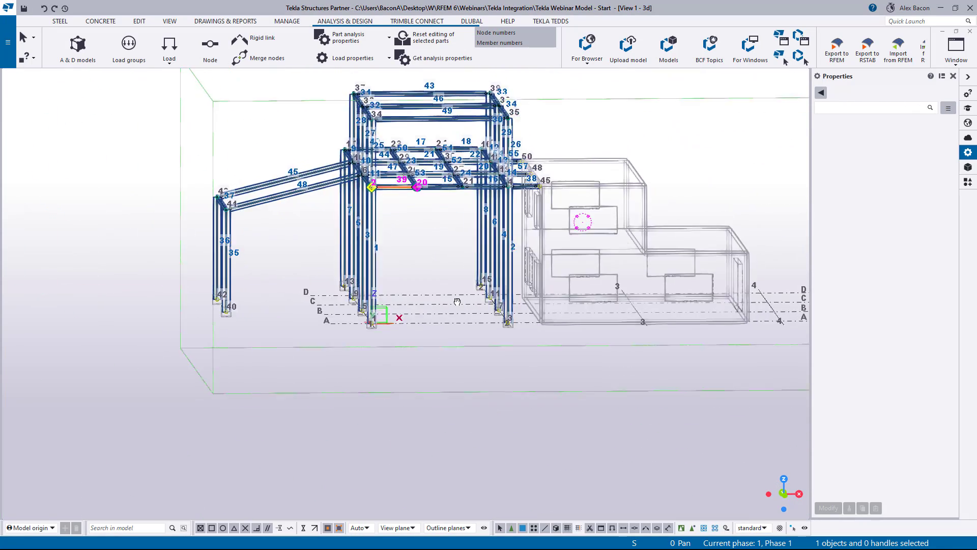
key(ctrl+p)
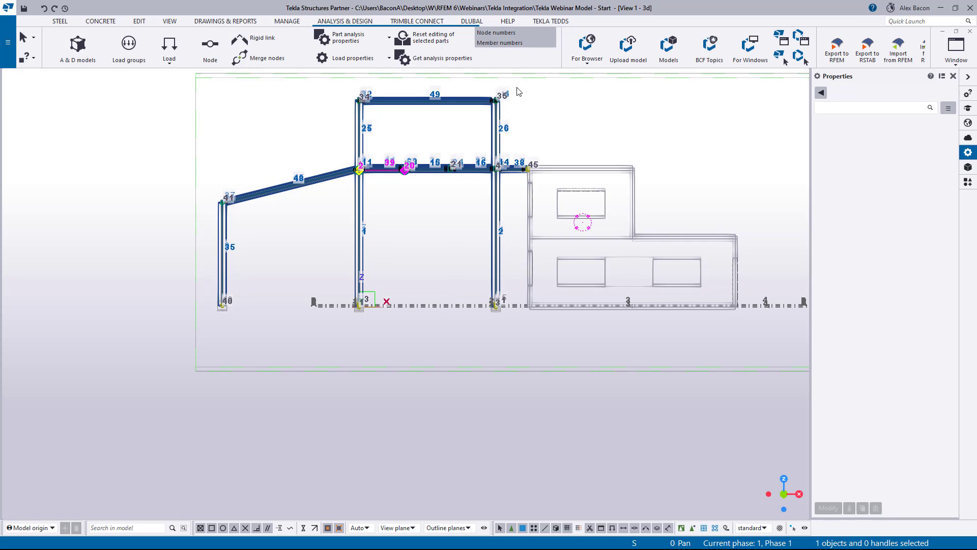
drag(514, 85, 203, 371)
key(ctrl+p)
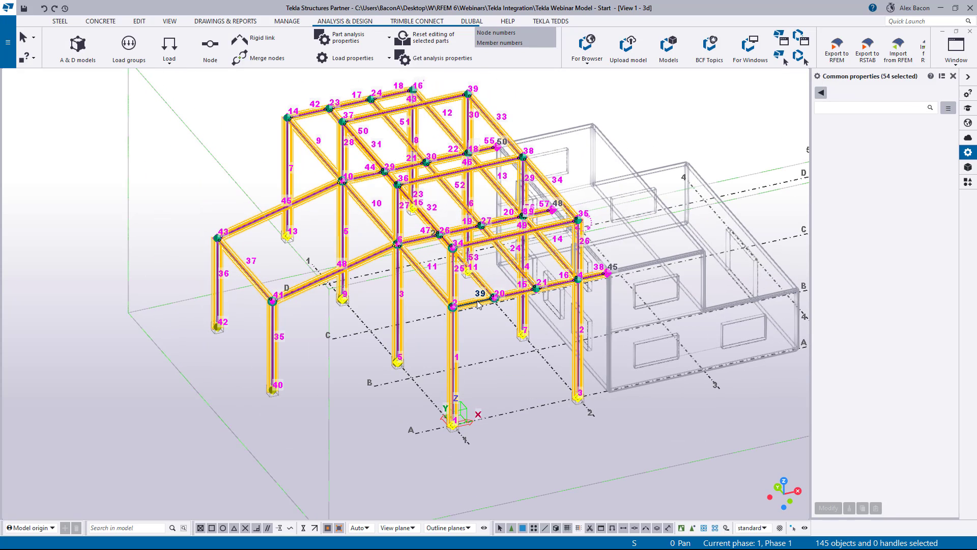
In the analysis properties of sloping member 48, try the fixed supported start release and set its support condition to Connected
double_click(307, 286)
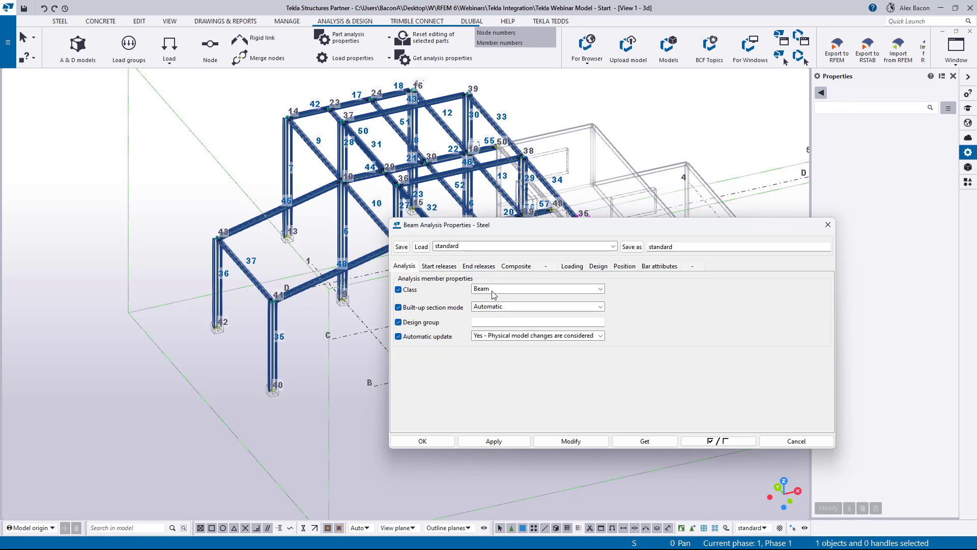
click(436, 266)
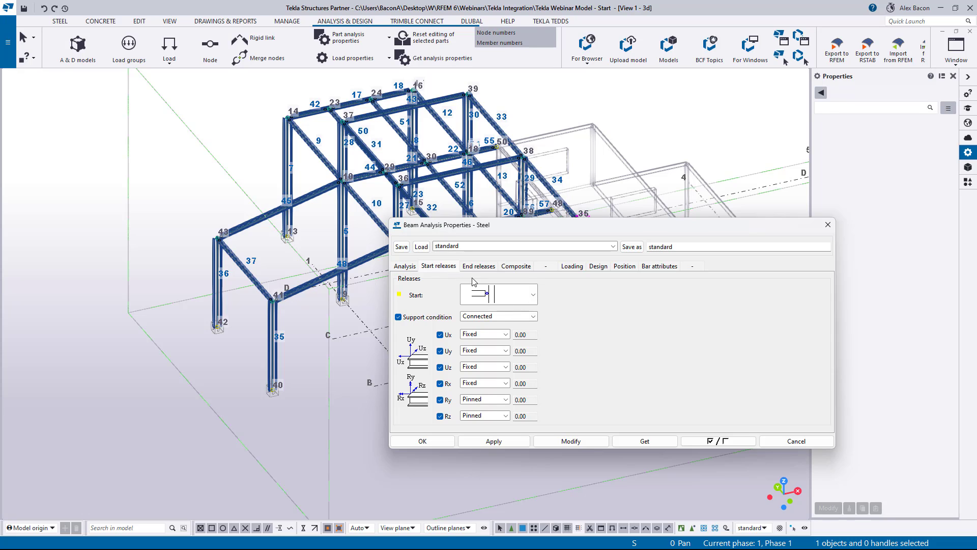
click(484, 300)
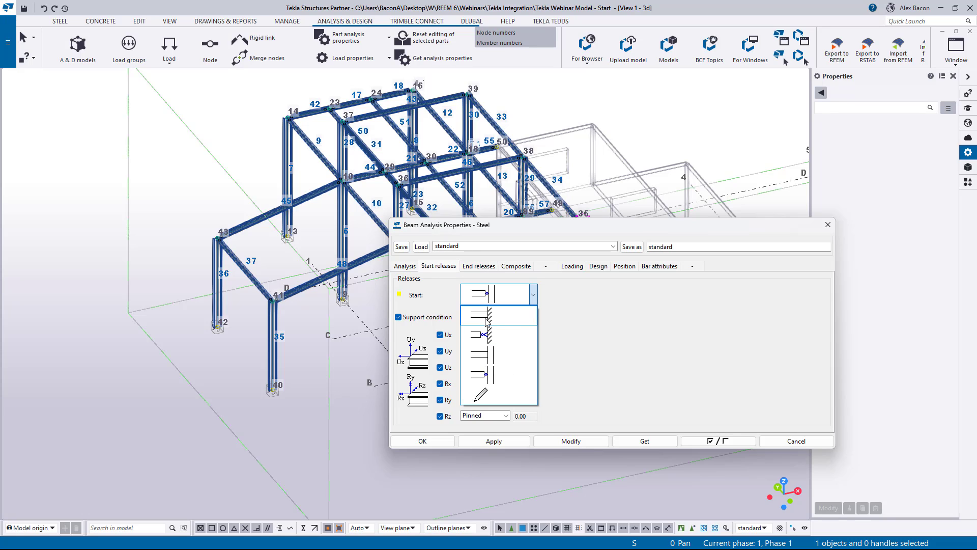
click(486, 318)
click(486, 316)
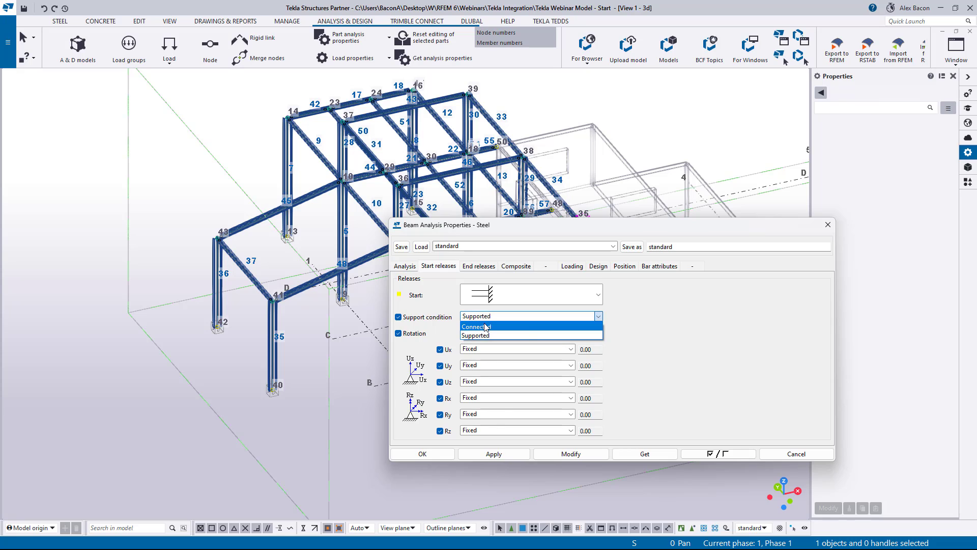
click(485, 326)
Set the member's end release to fully fixed, with the support condition Connected at both the start and end
click(477, 266)
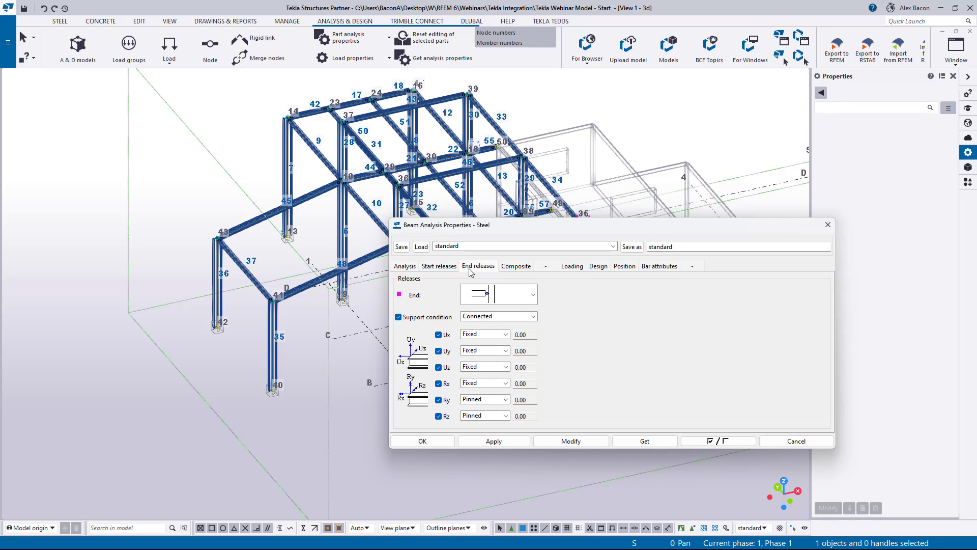
click(487, 316)
click(488, 328)
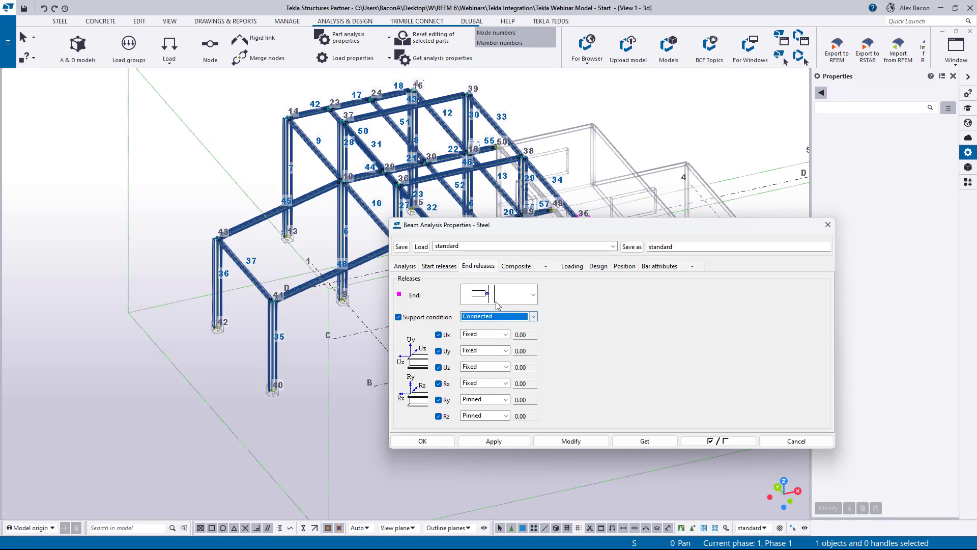
click(499, 294)
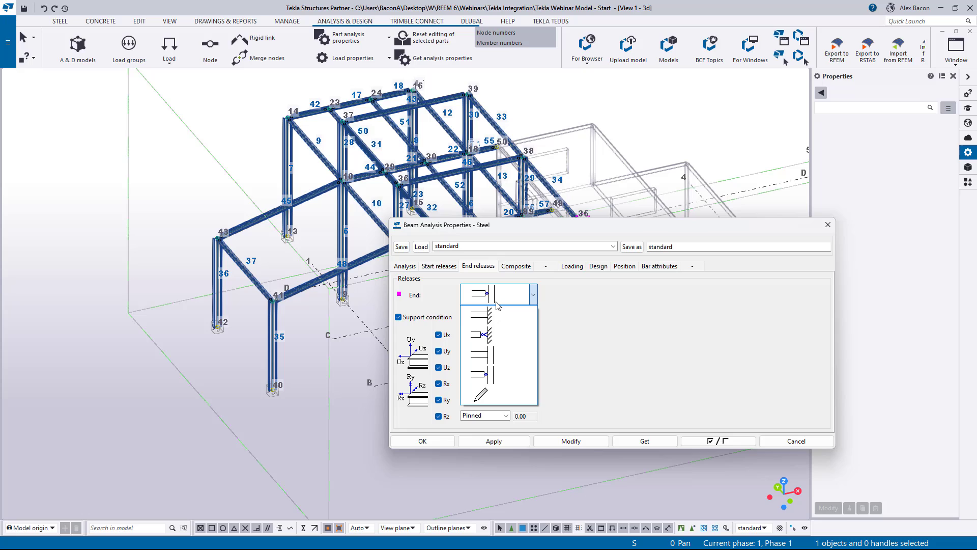
click(500, 353)
click(446, 269)
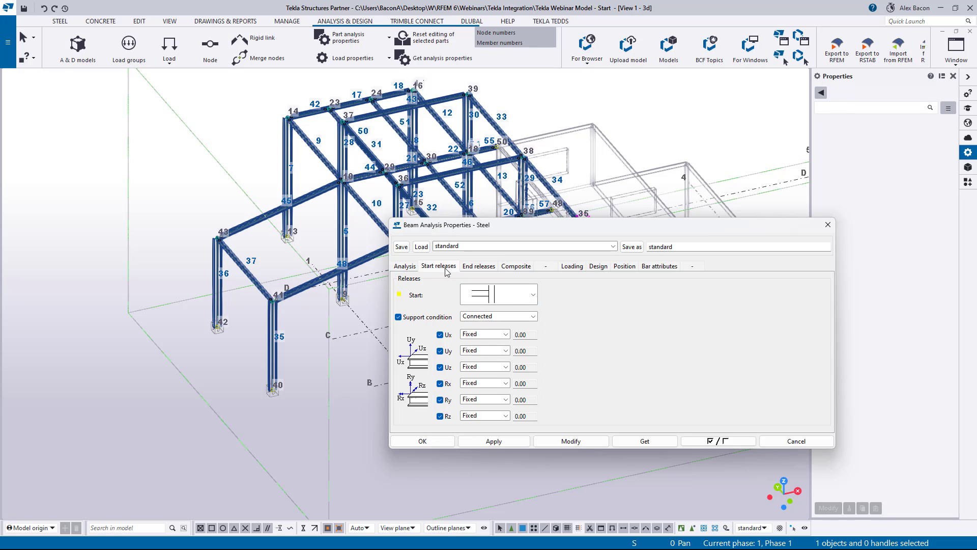
click(480, 321)
click(484, 326)
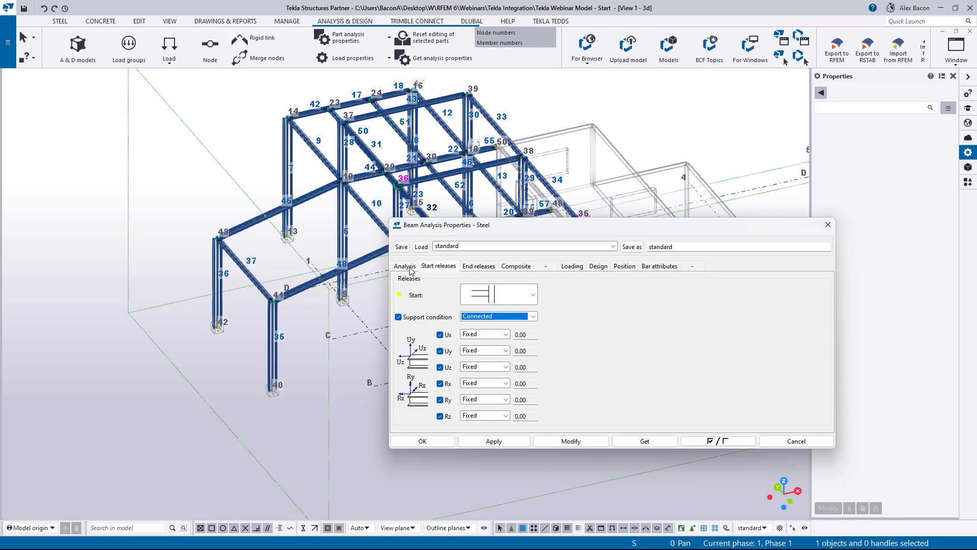
Select the whole steel frame in the front view, apply the fixed, Connected release settings to it and close the analysis properties
drag(461, 227, 840, 228)
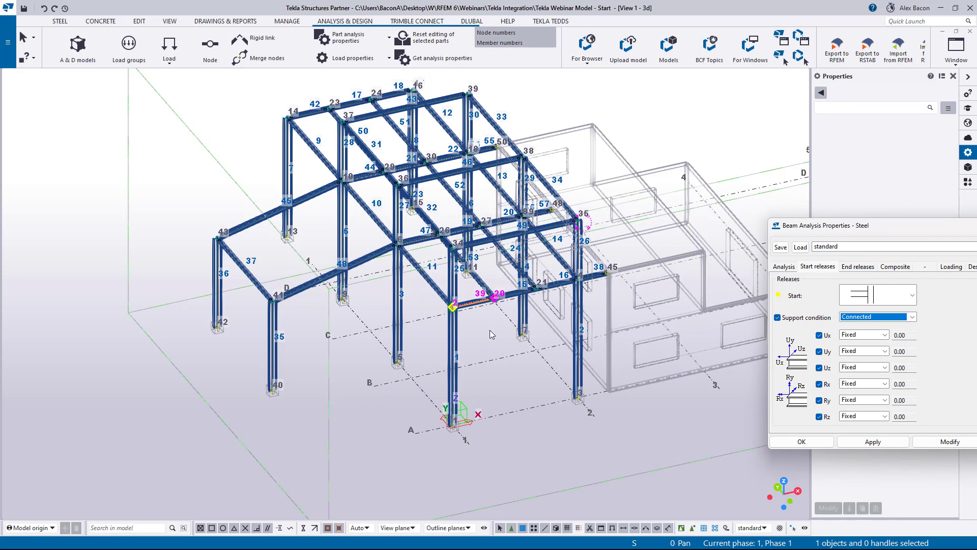
key(ctrl+p)
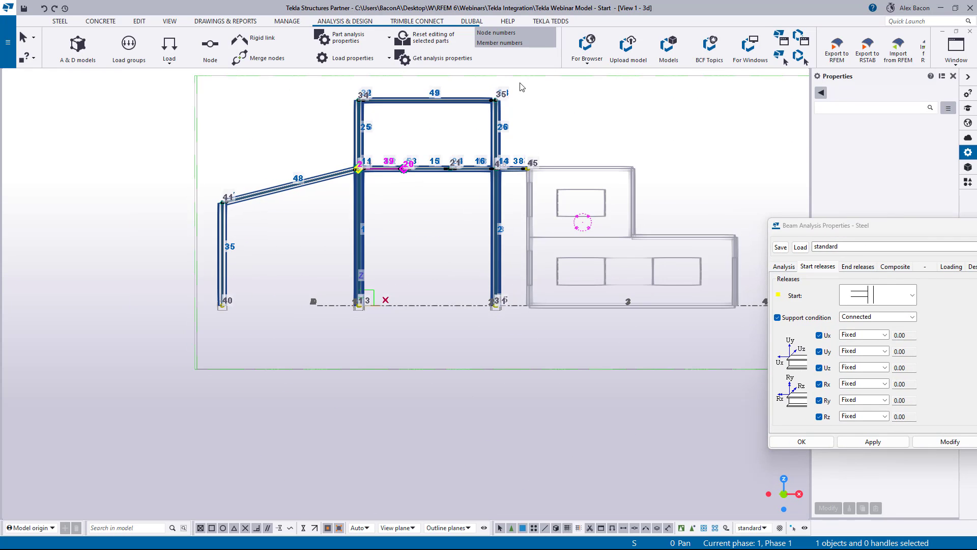
click(517, 85)
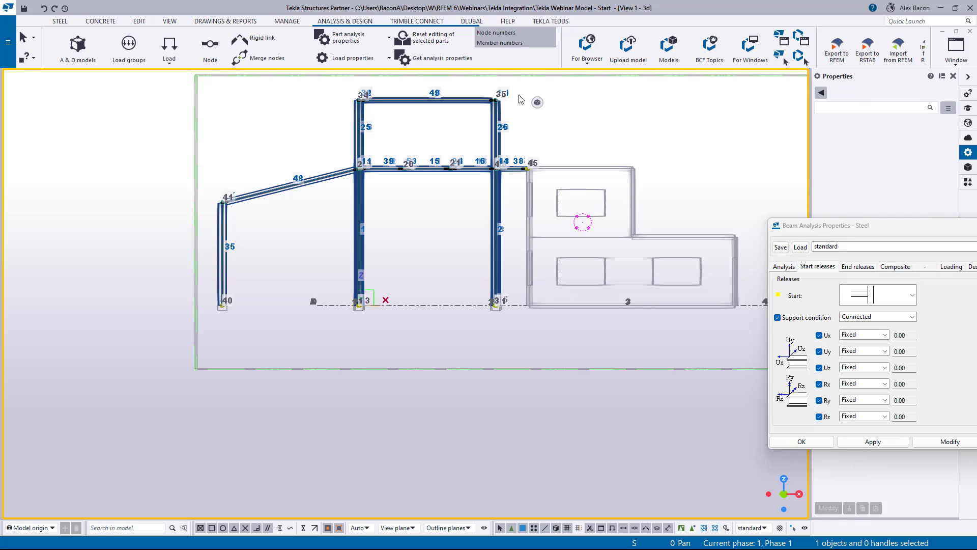
drag(518, 90, 210, 363)
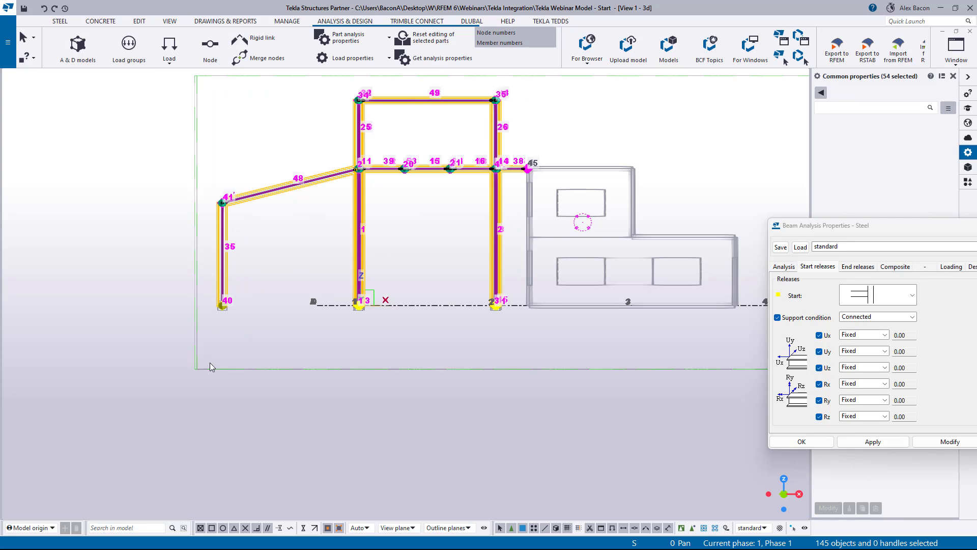
drag(872, 227, 660, 239)
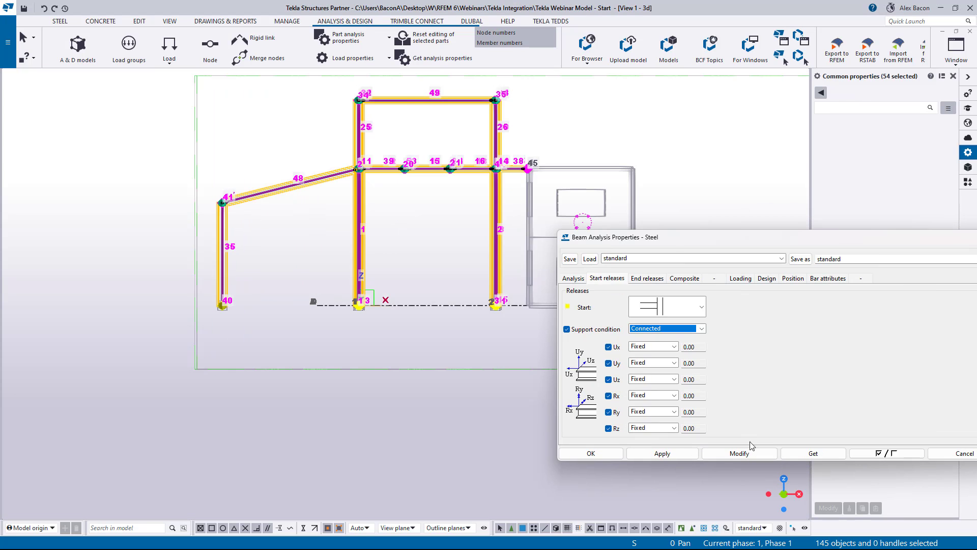
click(750, 454)
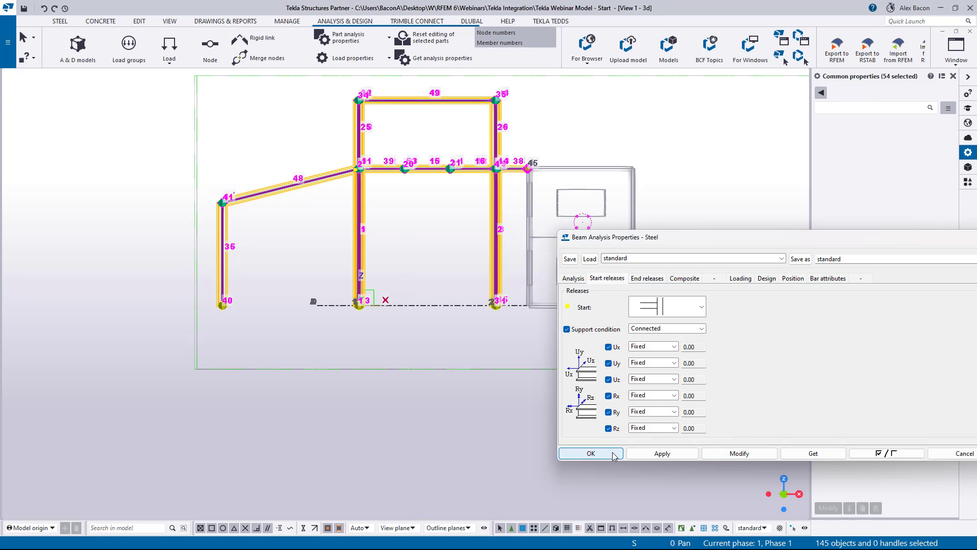
click(649, 277)
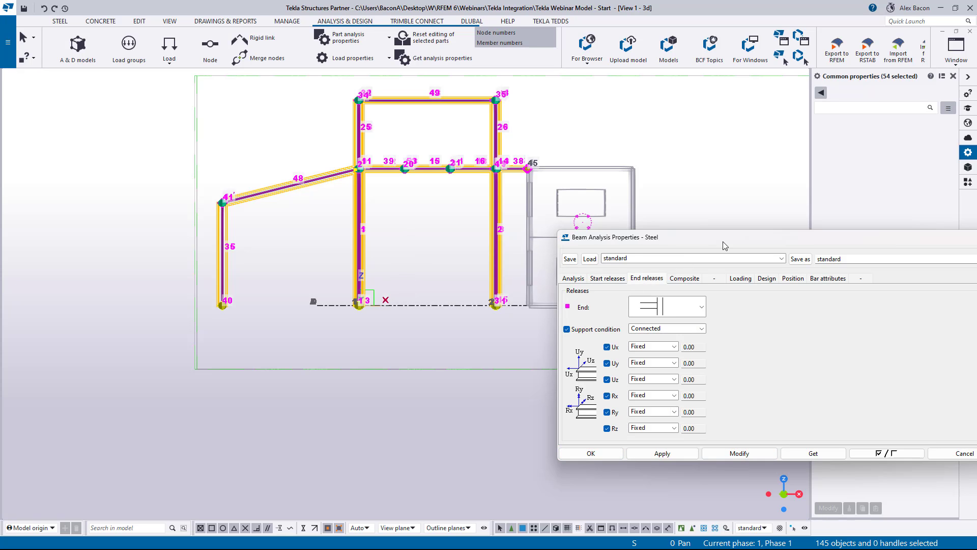
drag(725, 238, 434, 238)
click(705, 228)
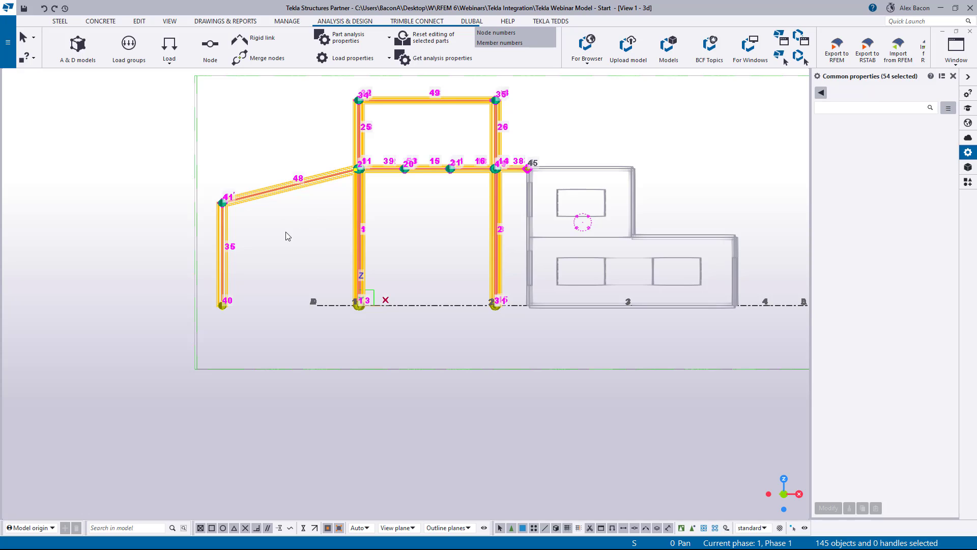
In the analysis properties of ground-floor column member 1, set the class to Column
ctrl+middle_drag(285, 231, 319, 270)
click(313, 332)
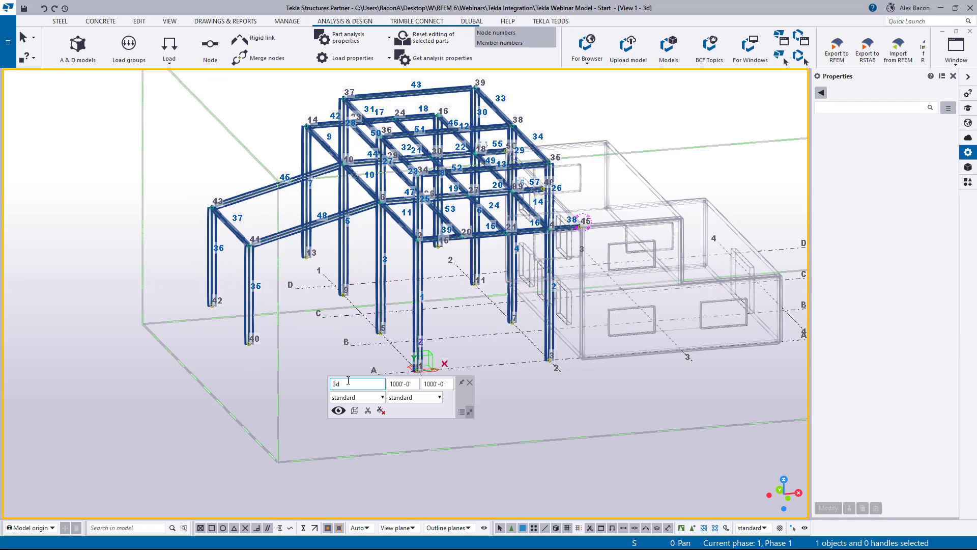
ctrl+middle_drag(317, 325, 294, 323)
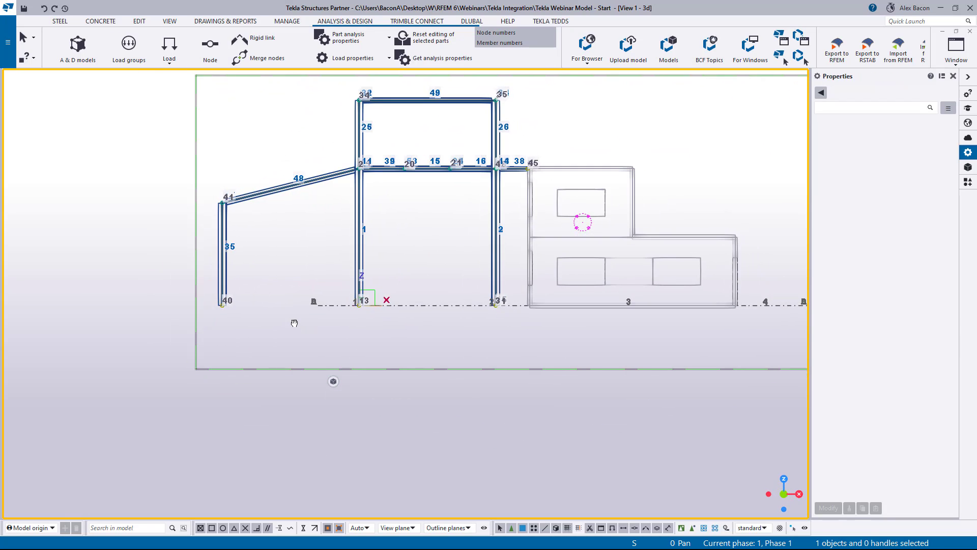
drag(515, 216, 156, 283)
click(360, 236)
double_click(360, 236)
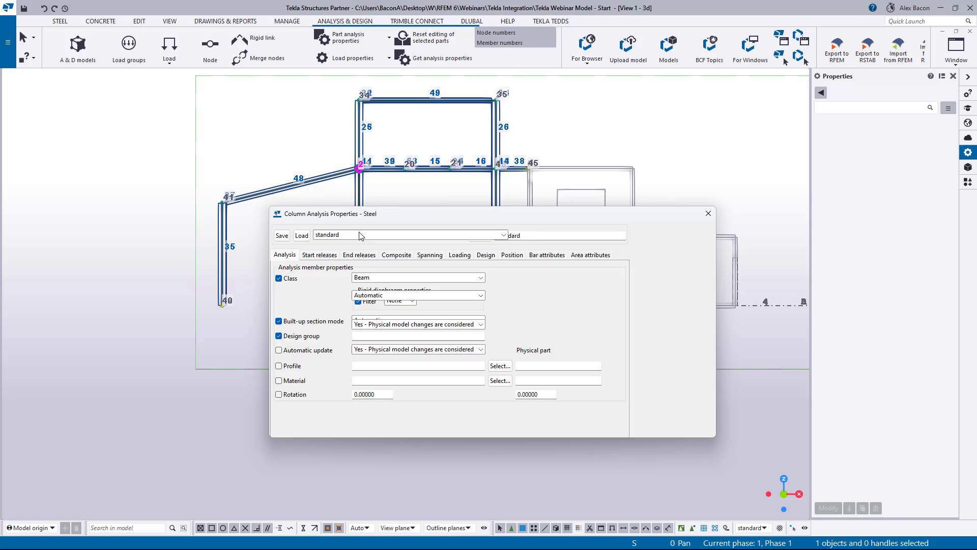
click(379, 277)
click(387, 300)
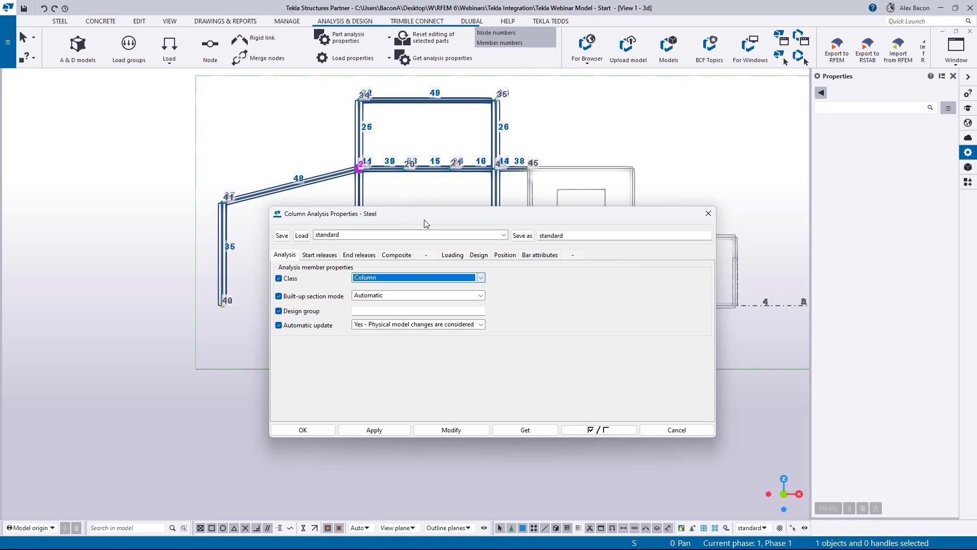
drag(405, 218, 766, 205)
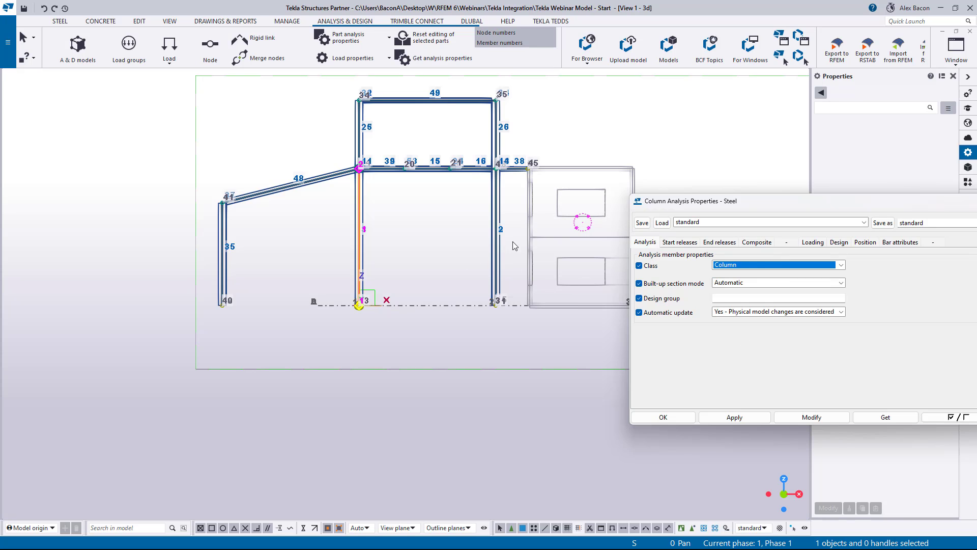
Select all lower and upper columns in the front view, apply the Column class to them and close the properties
drag(516, 216, 187, 280)
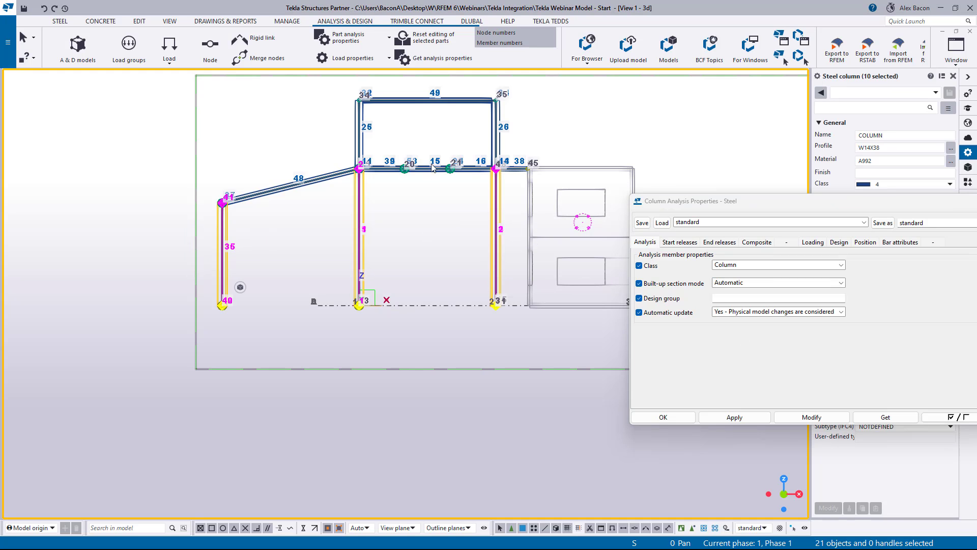
shift+drag(511, 127, 280, 158)
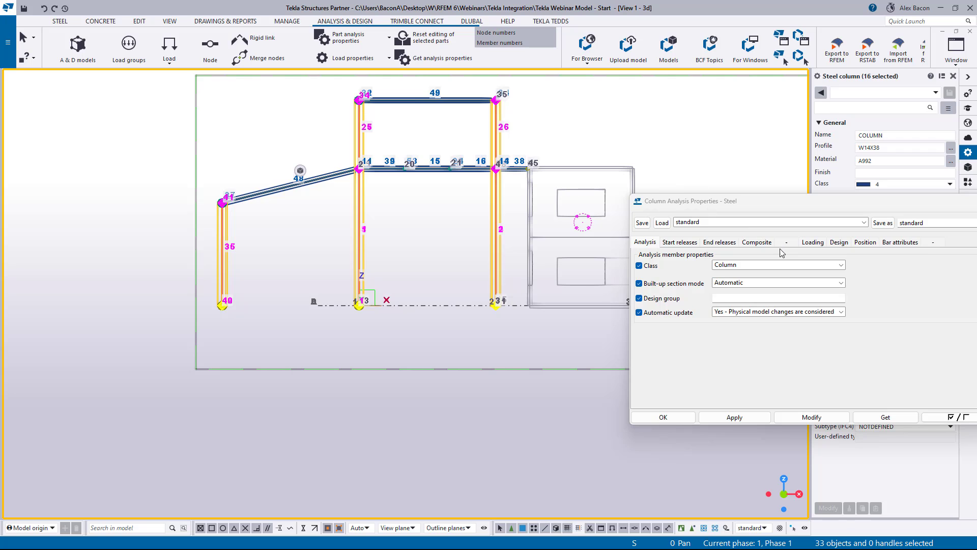
click(770, 265)
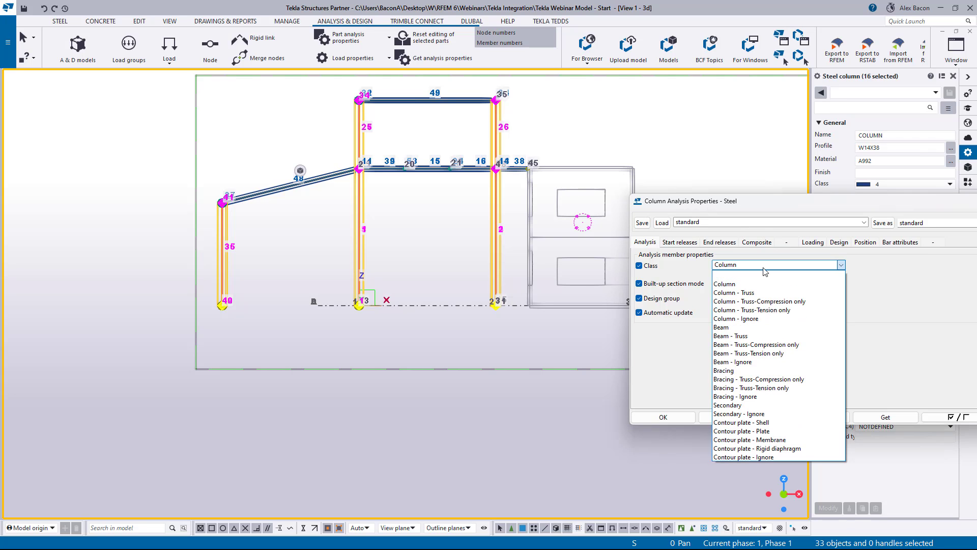
click(741, 286)
click(812, 417)
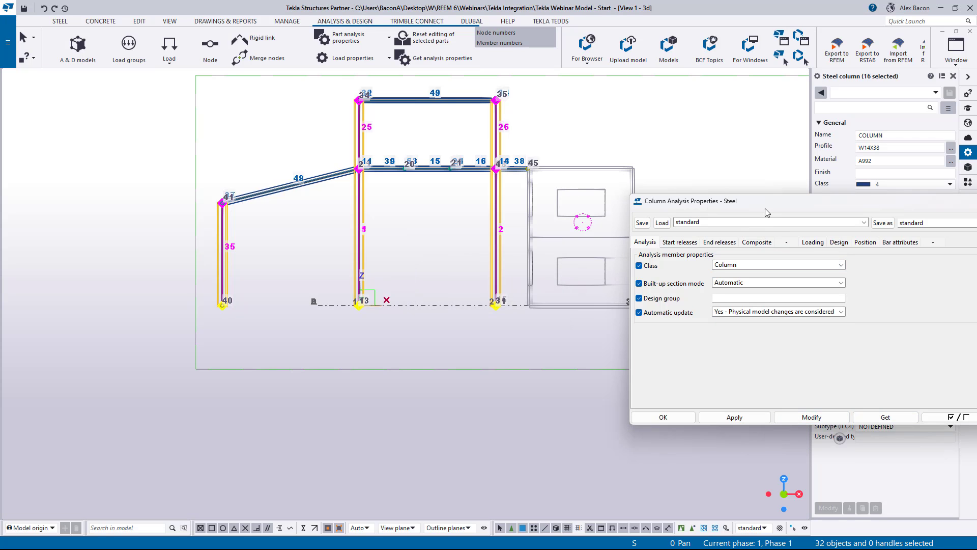
click(644, 417)
click(444, 360)
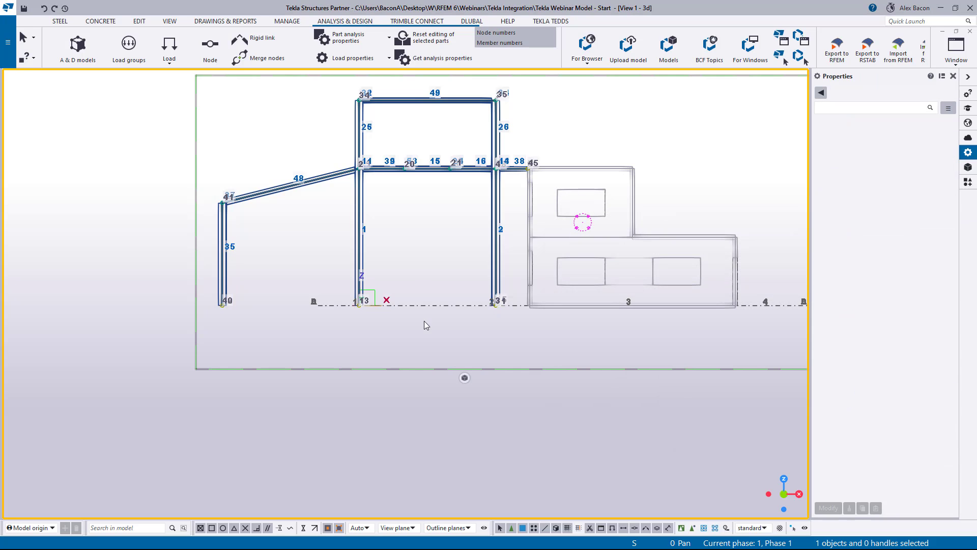
Review the start and end releases in the analysis properties of a frame beam in 3D and close them without changes
ctrl+middle_drag(426, 296, 465, 324)
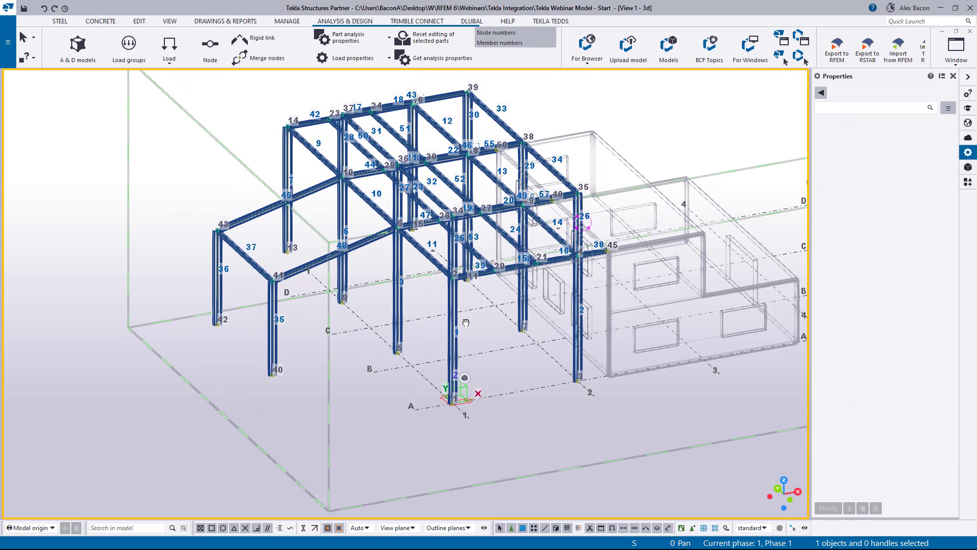
double_click(400, 254)
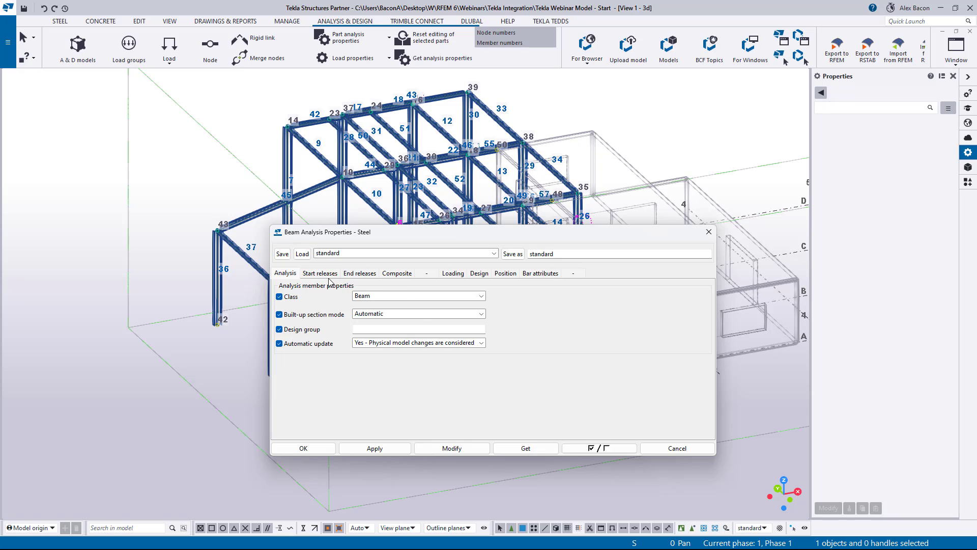
click(329, 276)
click(364, 276)
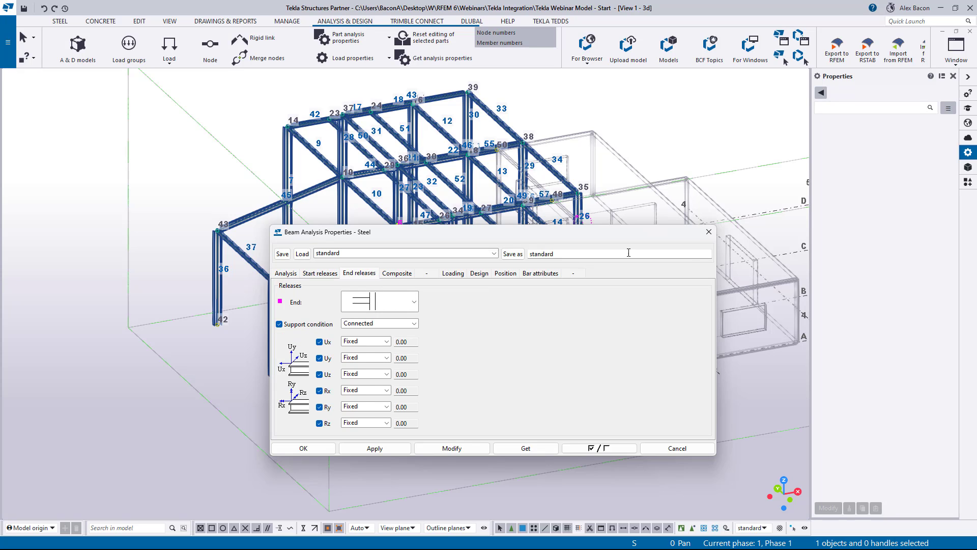
click(709, 232)
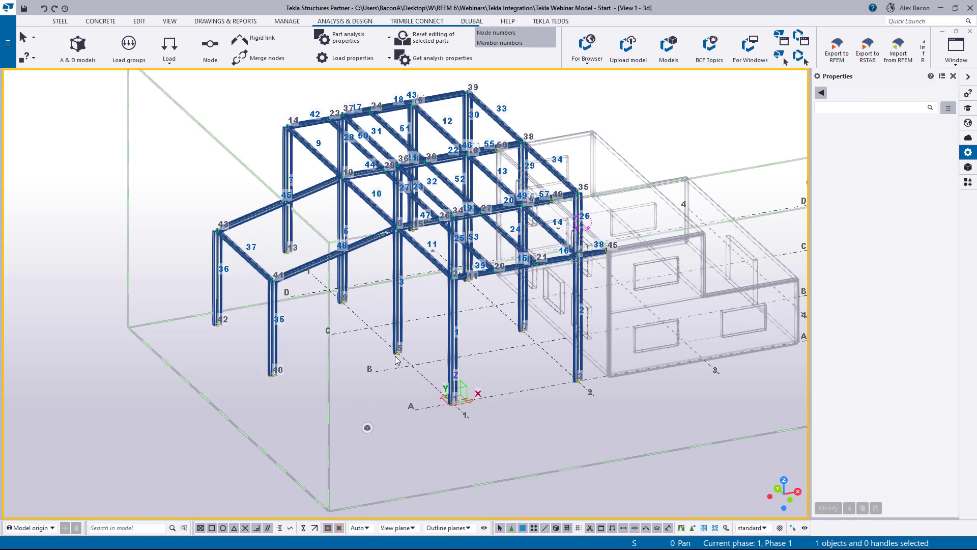
In the analysis properties of beam member 11, set the class to Beam - Truss
scroll(432, 243, up, 3)
middle_drag(442, 241, 431, 310)
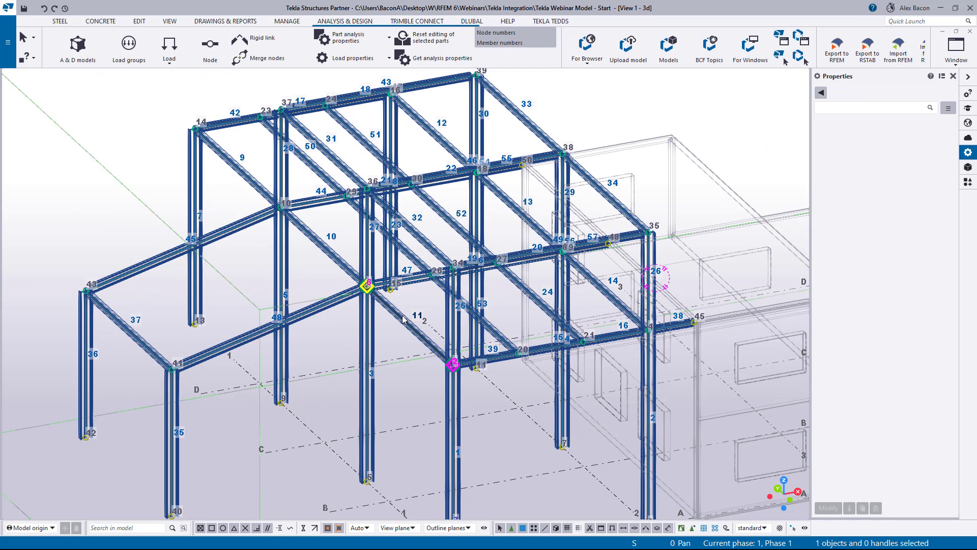
double_click(403, 320)
drag(384, 233, 599, 242)
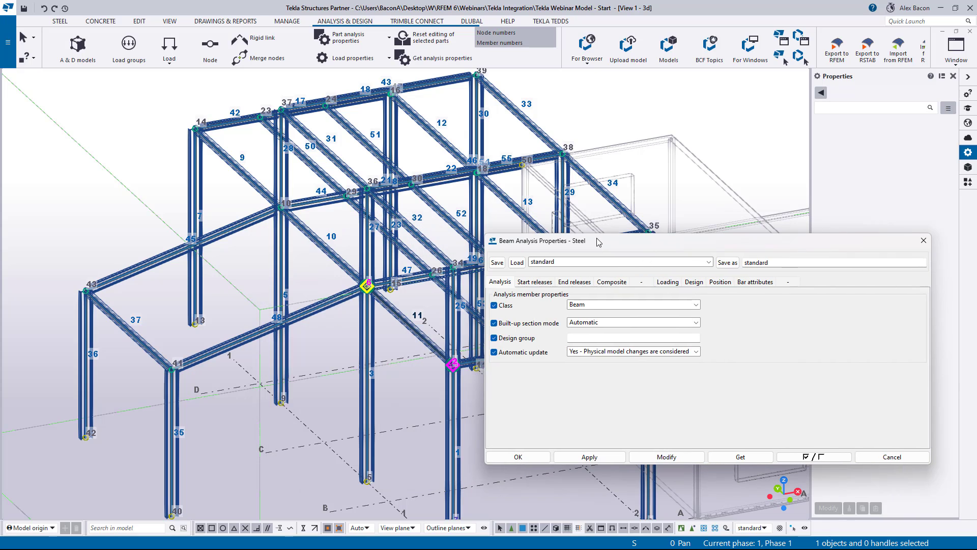
click(595, 306)
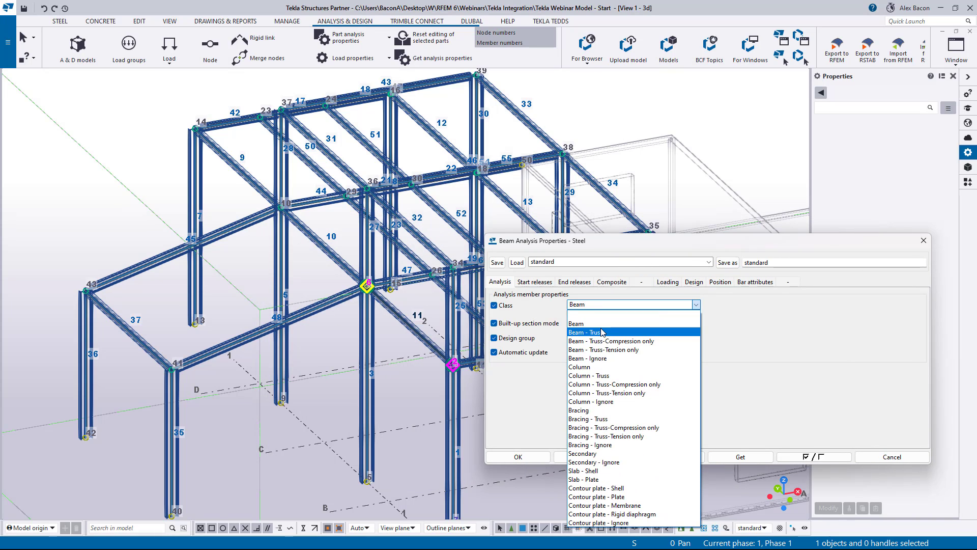
click(602, 332)
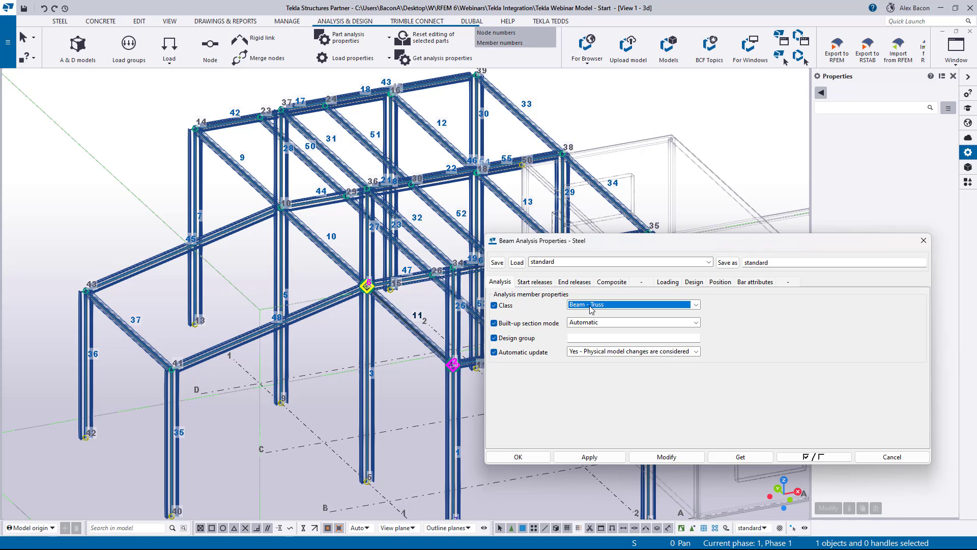
scroll(401, 309, down, 3)
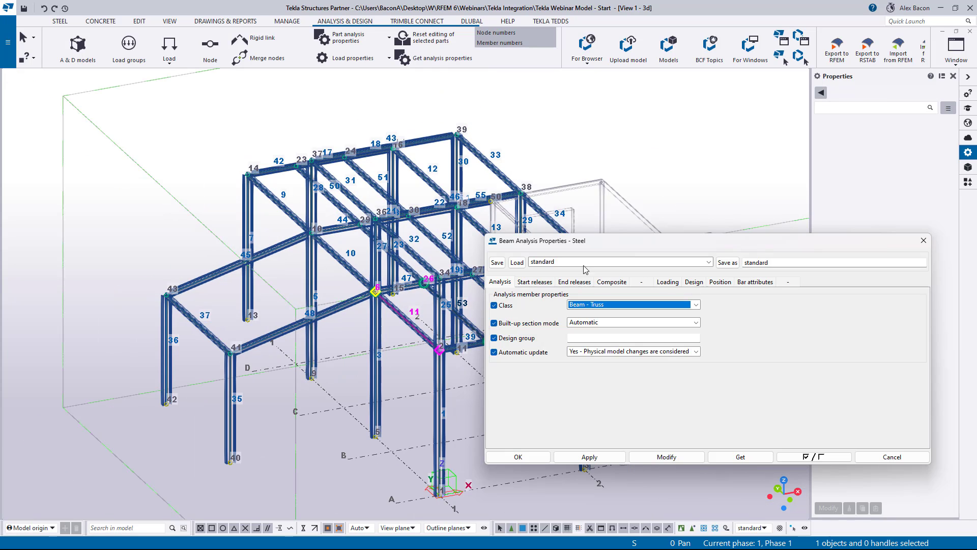
drag(617, 239, 766, 193)
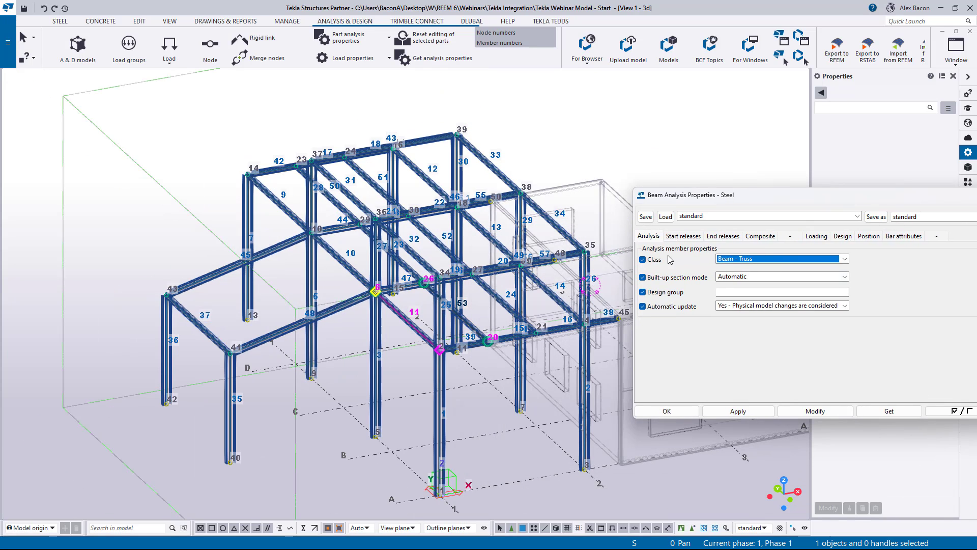
Select all beams spanning between grid lines A to D in plan view, apply the Beam - Truss class and close the properties
click(410, 359)
ctrl+middle_drag(416, 276, 391, 252)
key(ctrl+p)
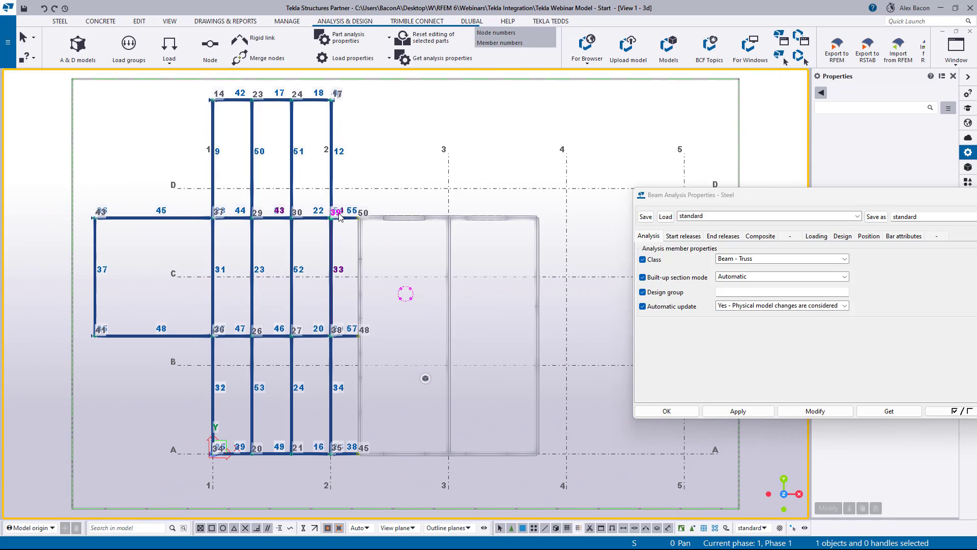
drag(382, 135, 132, 159)
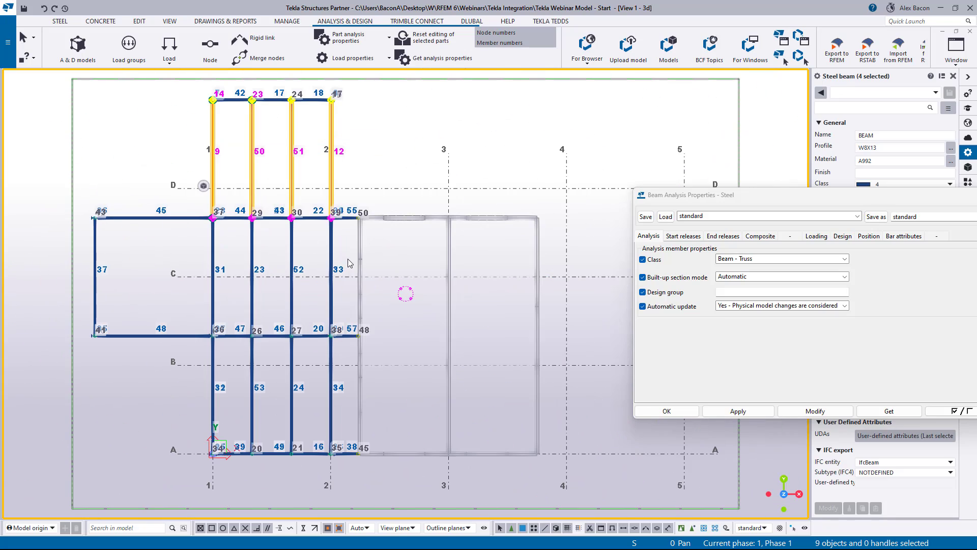
shift+drag(344, 262, 62, 284)
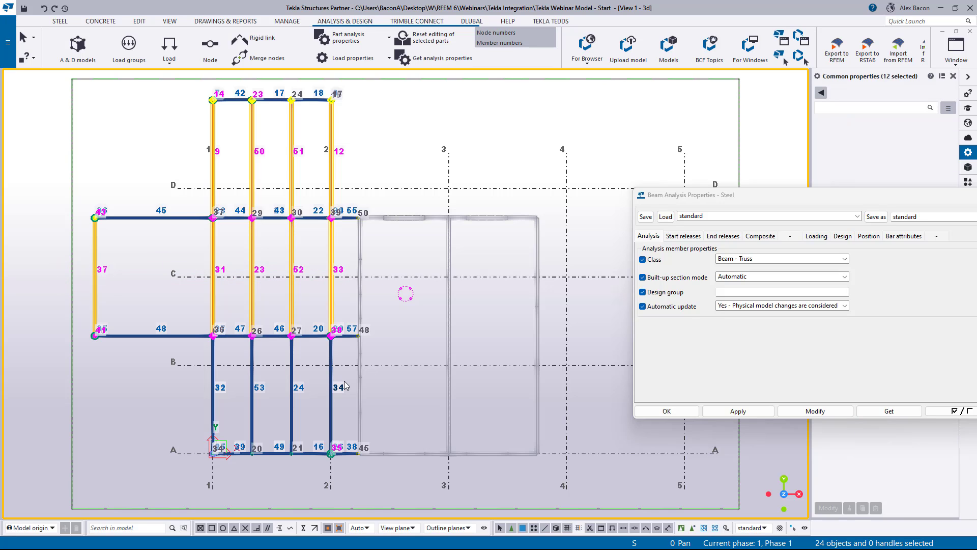
shift+drag(345, 385, 166, 395)
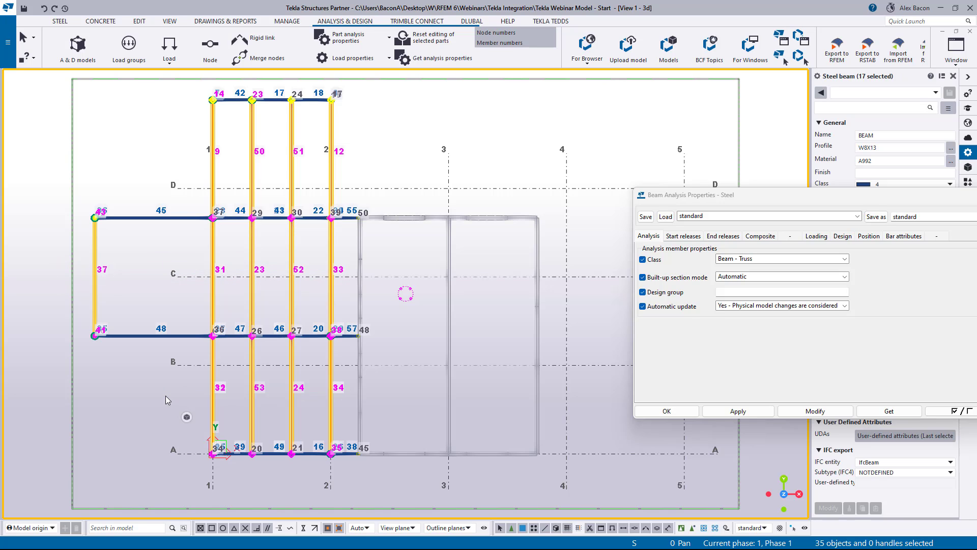
click(799, 411)
drag(792, 195, 529, 163)
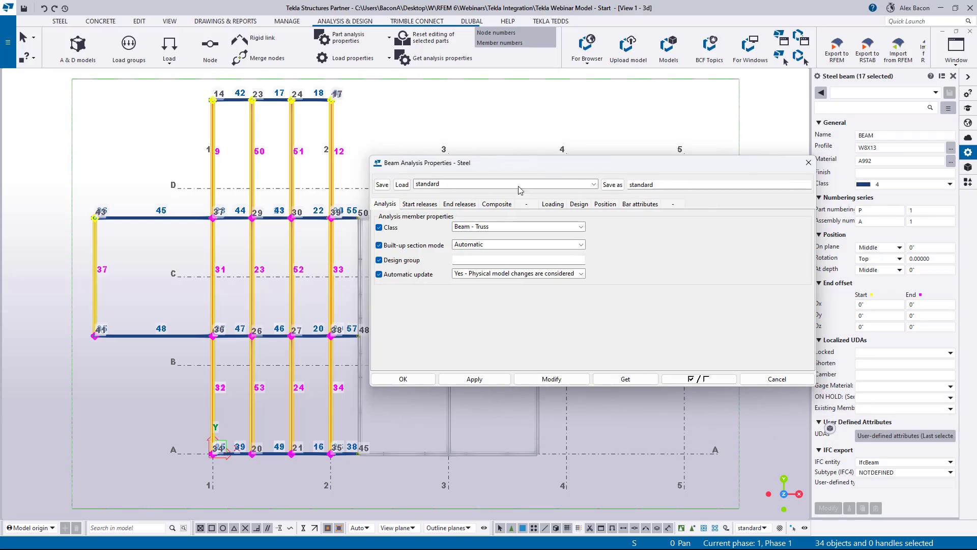
click(404, 379)
key(ctrl+p)
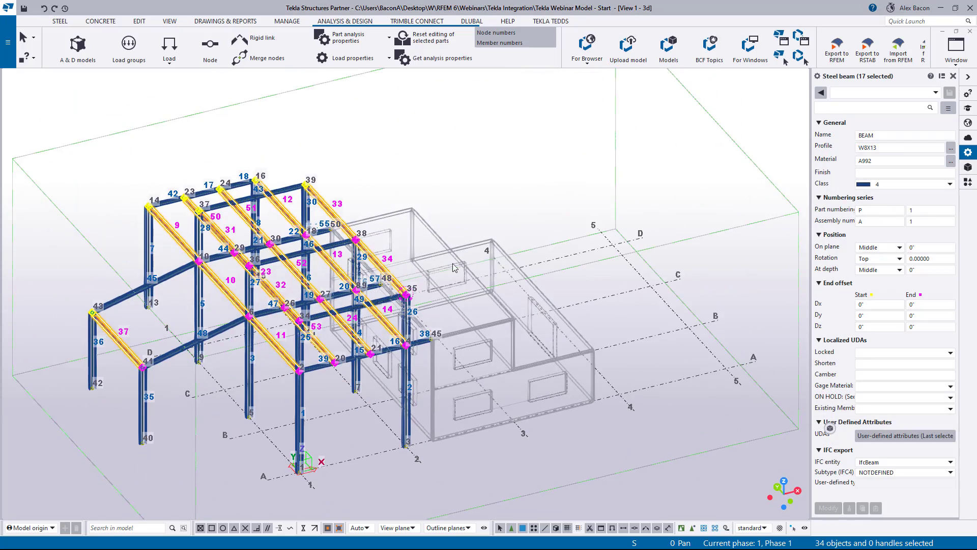
click(453, 263)
Examine the class colours of the beams across the frame, including members 37 and 10, in 3D
scroll(148, 337, up, 4)
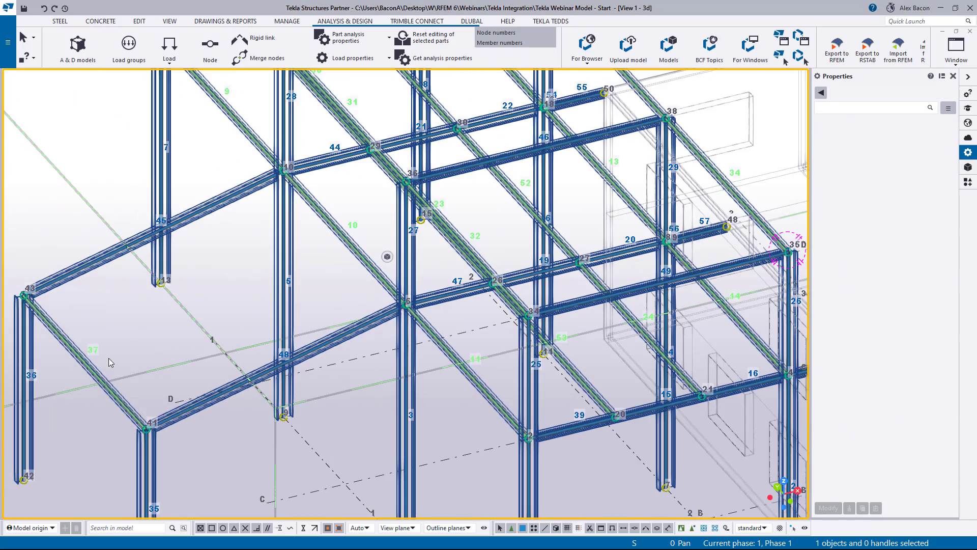
middle_drag(155, 379, 319, 299)
scroll(324, 337, up, 3)
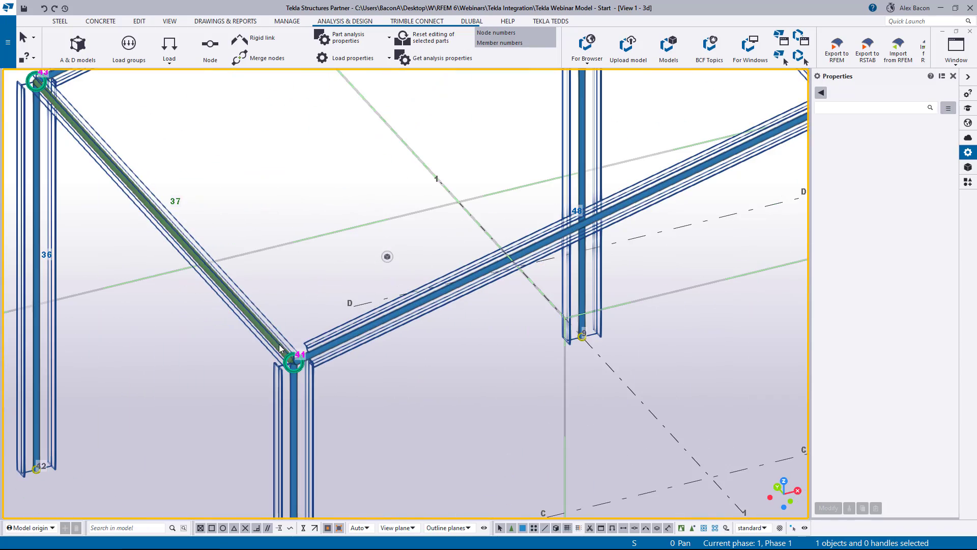
scroll(250, 316, down, 5)
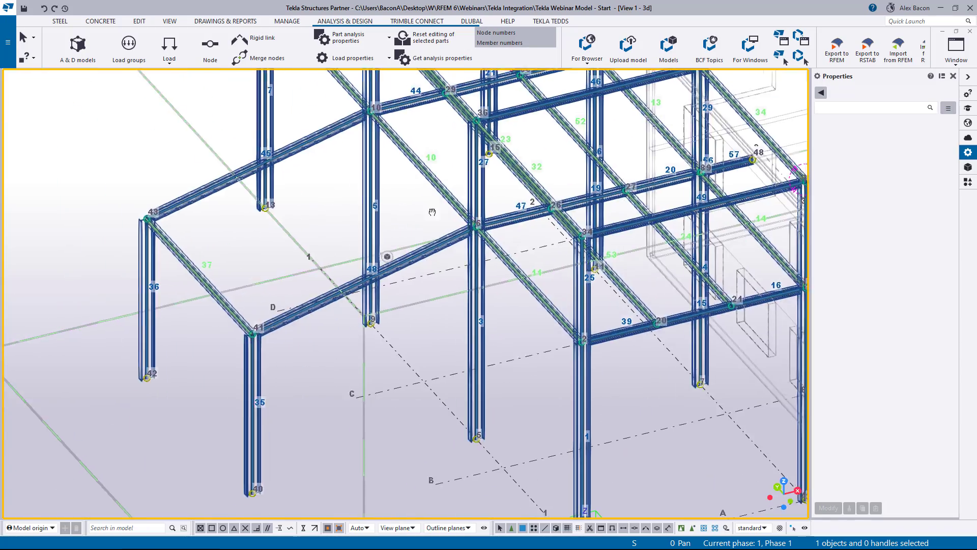
scroll(432, 211, up, 5)
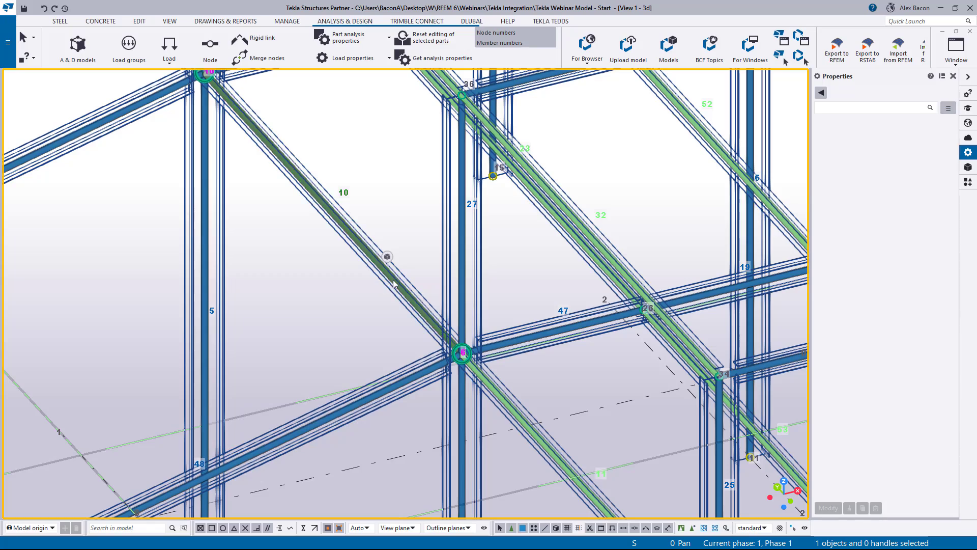
scroll(393, 279, down, 5)
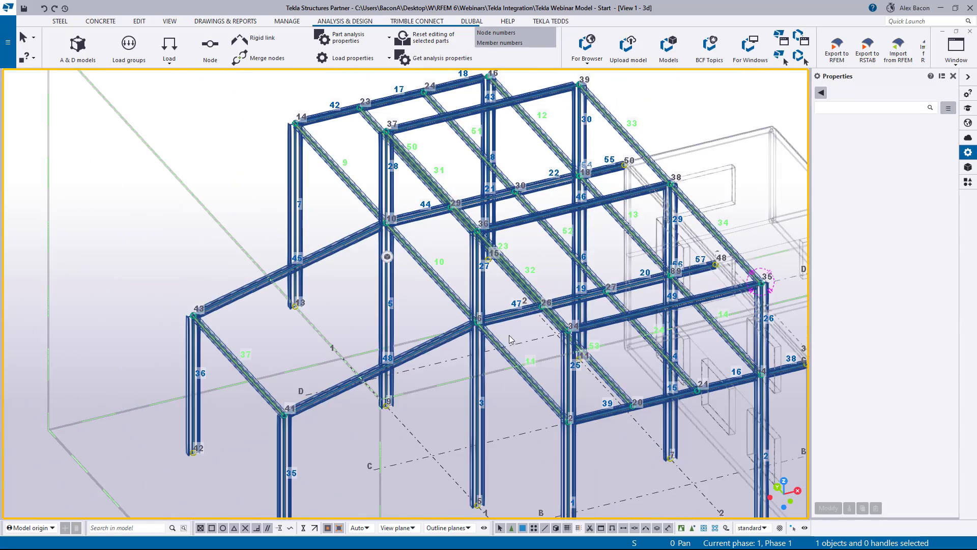
scroll(512, 340, down, 3)
Open the analysis properties of ground-floor column member 1 and review its start and end releases
ctrl+middle_drag(511, 340, 353, 274)
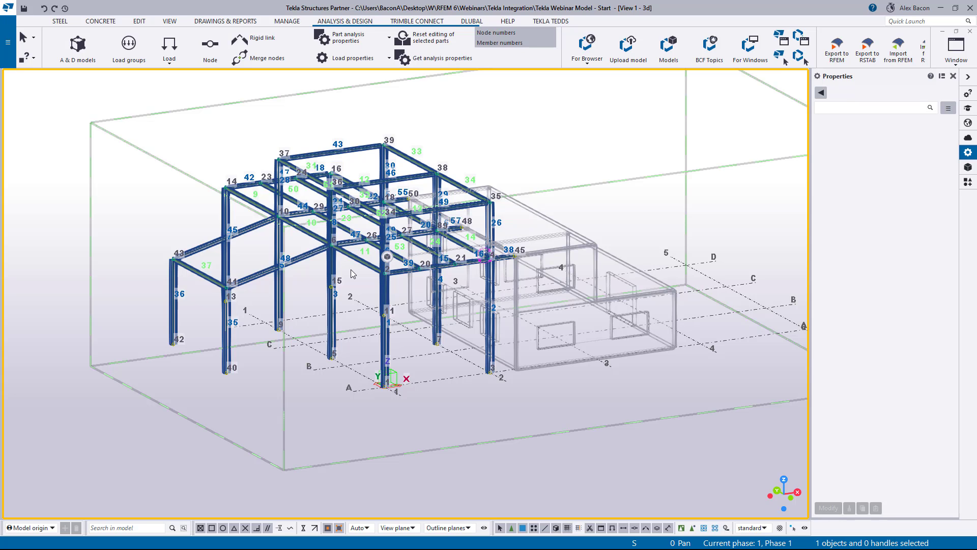
ctrl+middle_drag(417, 326, 373, 302)
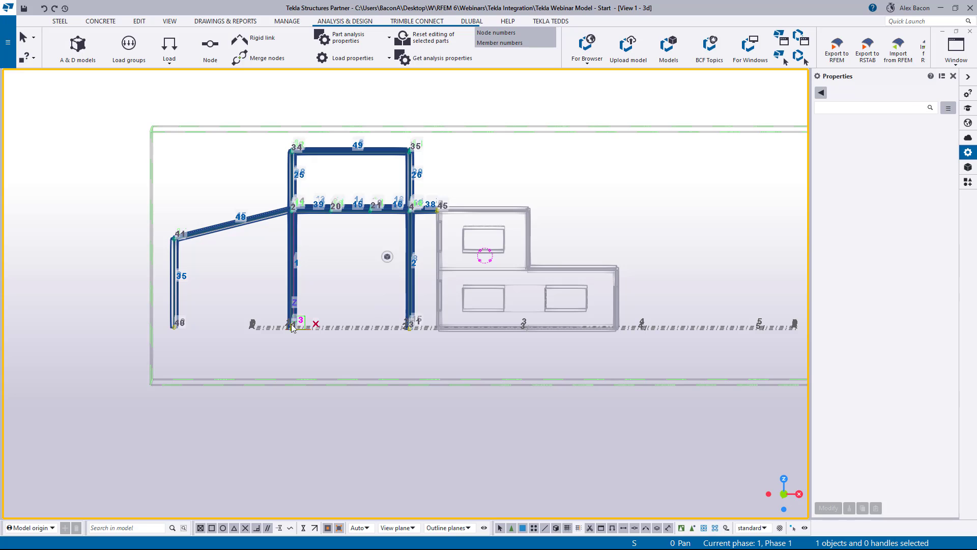
scroll(277, 324, up, 2)
ctrl+middle_drag(315, 264, 384, 295)
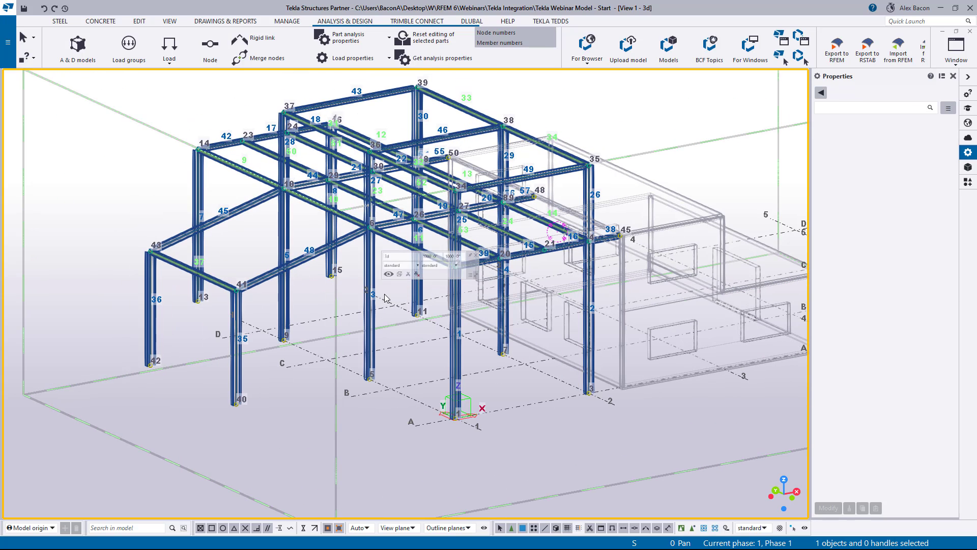
double_click(456, 355)
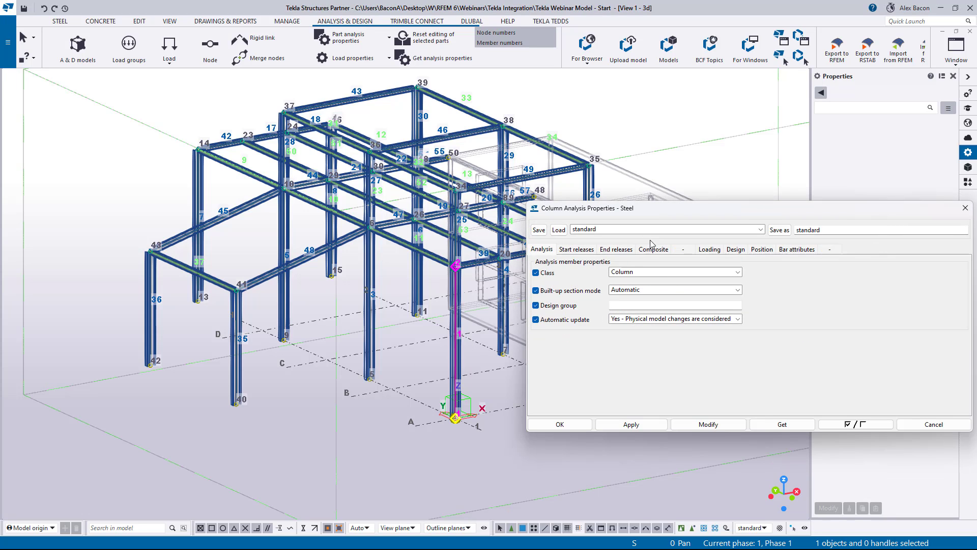
drag(634, 209, 536, 205)
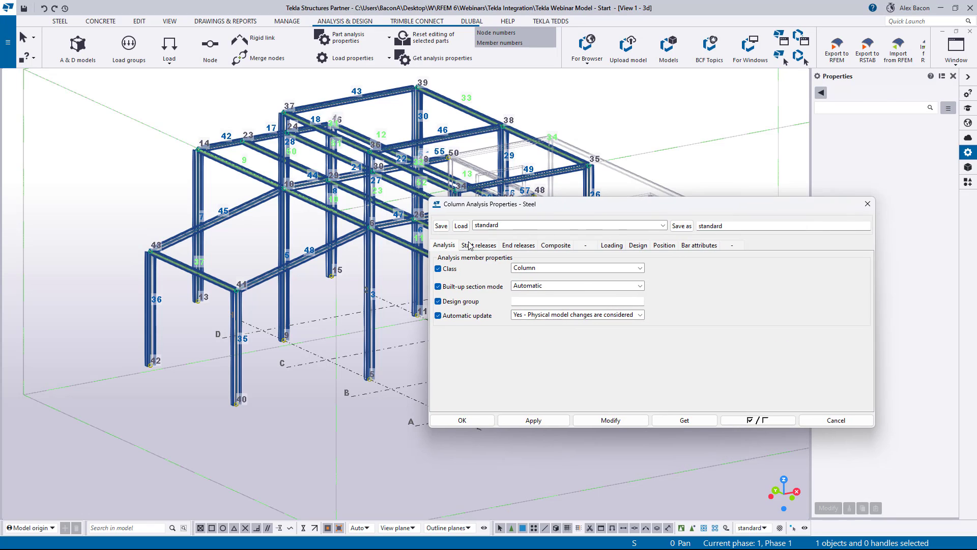
drag(477, 207, 560, 223)
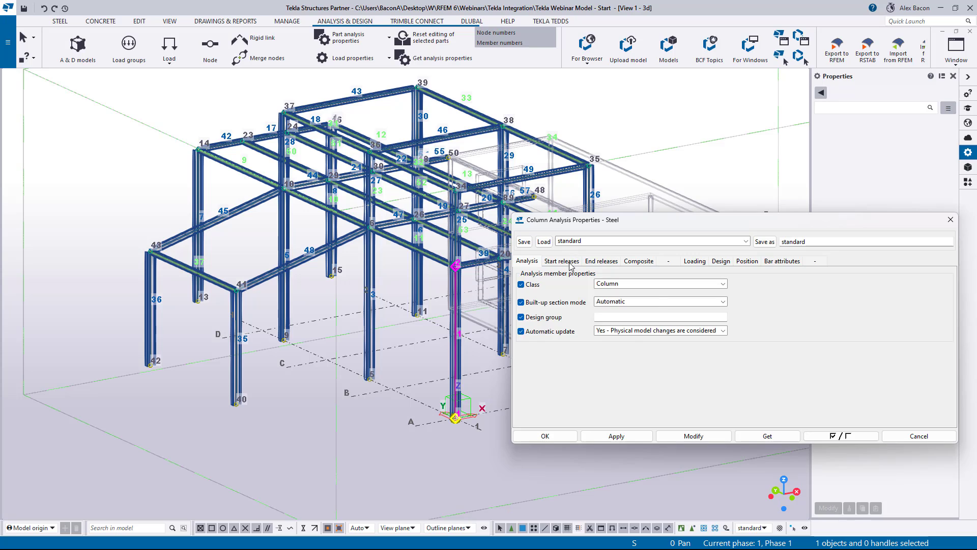
click(576, 263)
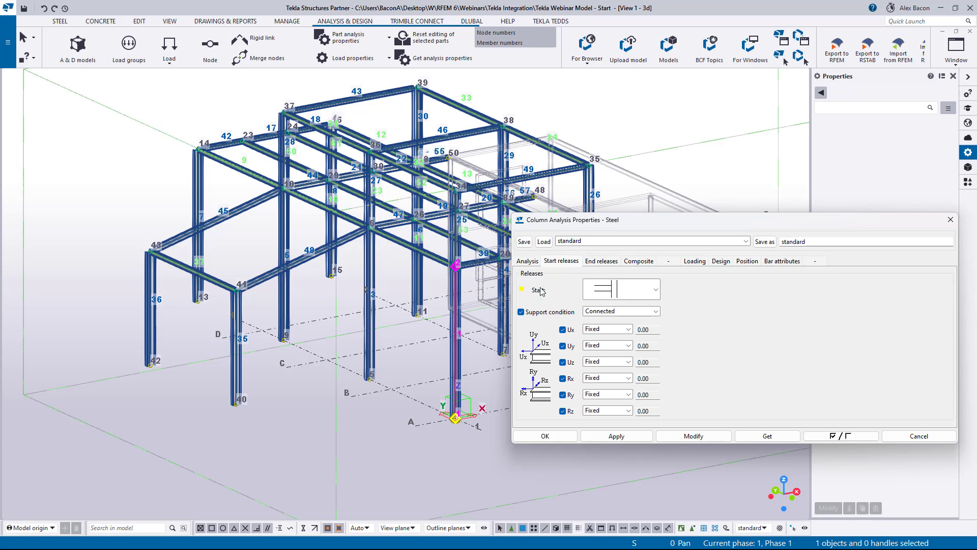
click(597, 263)
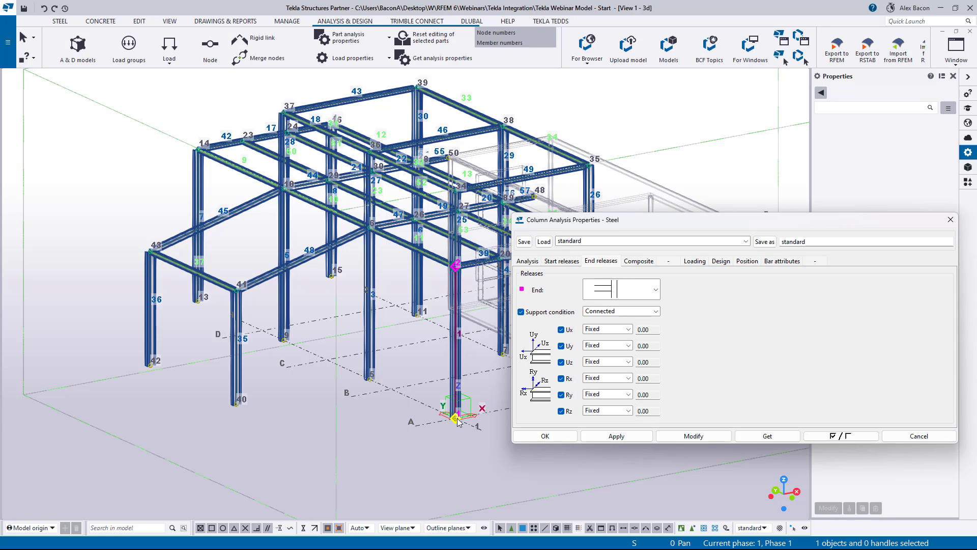
Set the column's start release to a pinned condition with Supported as the support condition, and change Rz to Fixed
click(555, 264)
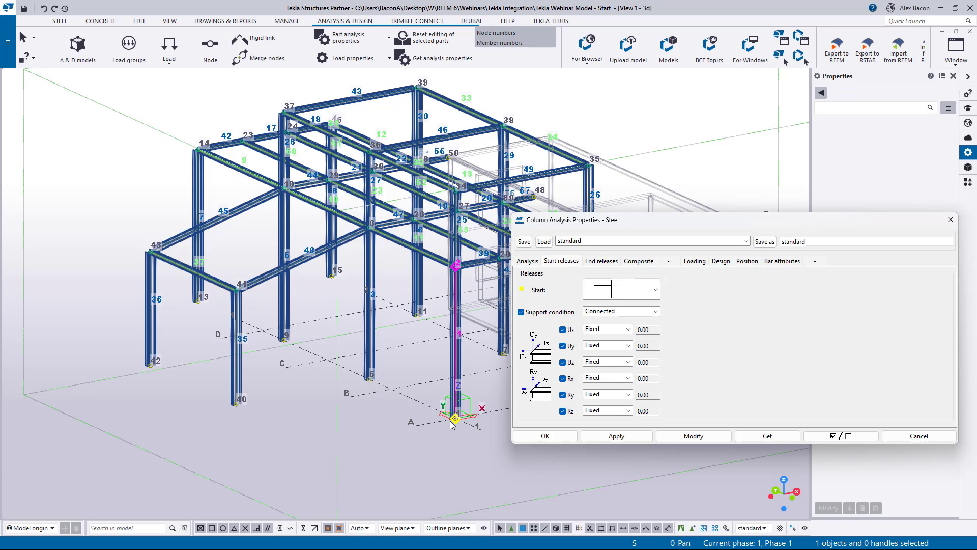
click(604, 313)
click(605, 331)
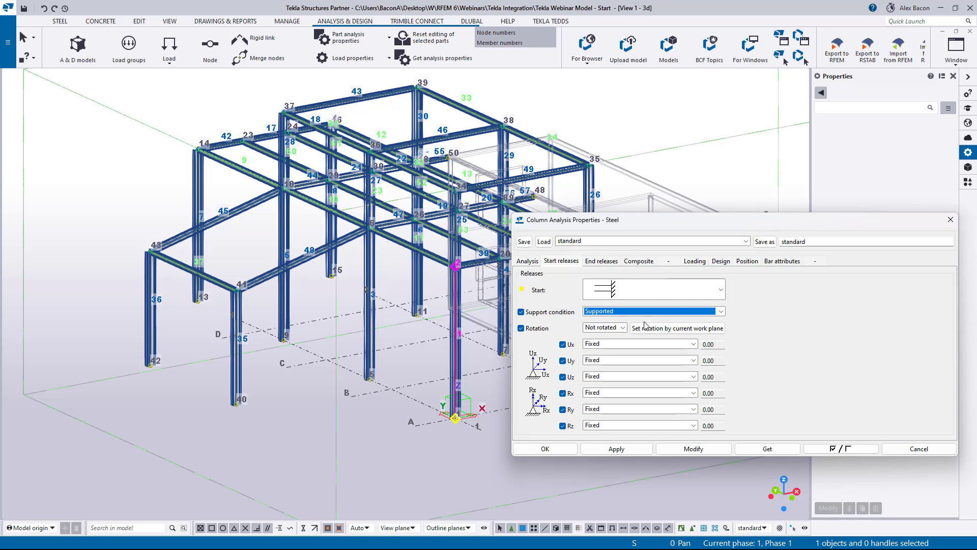
click(720, 290)
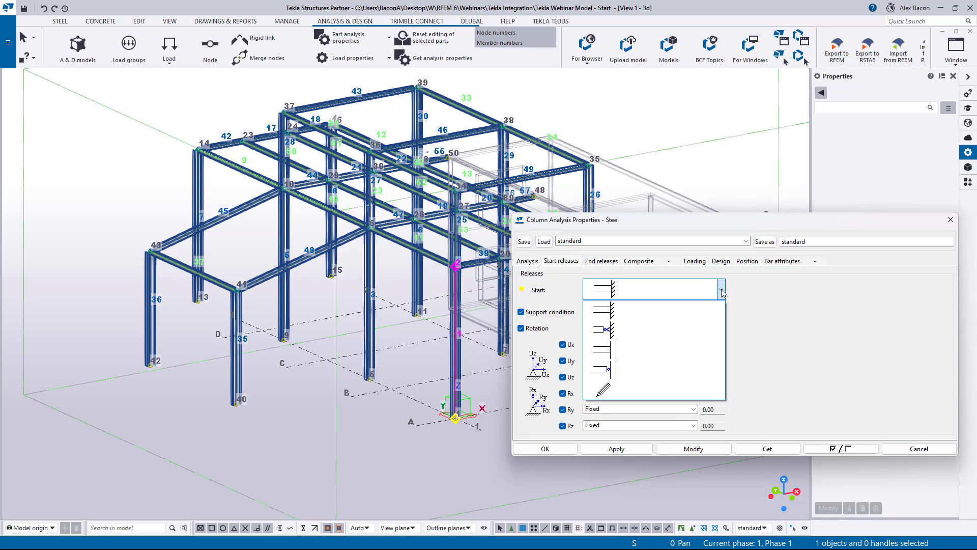
click(633, 330)
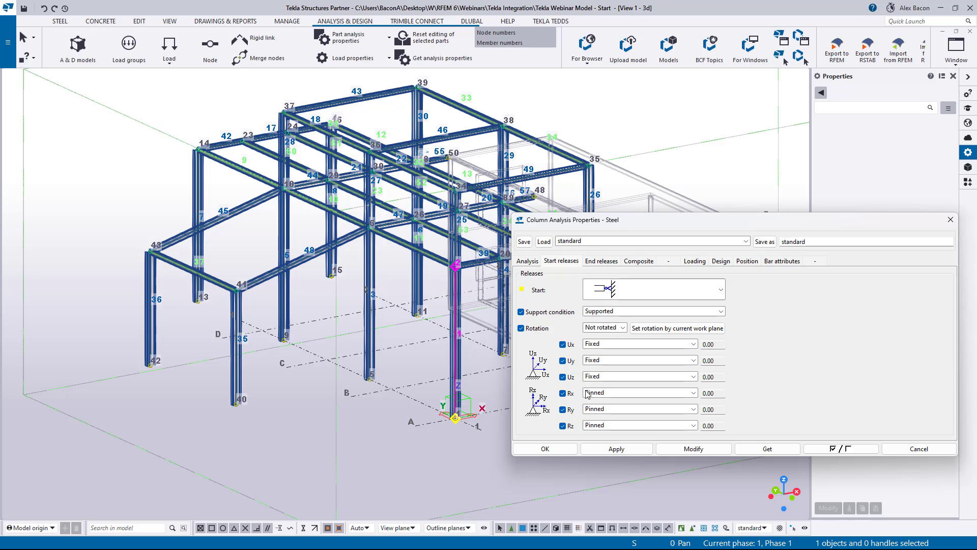
click(611, 427)
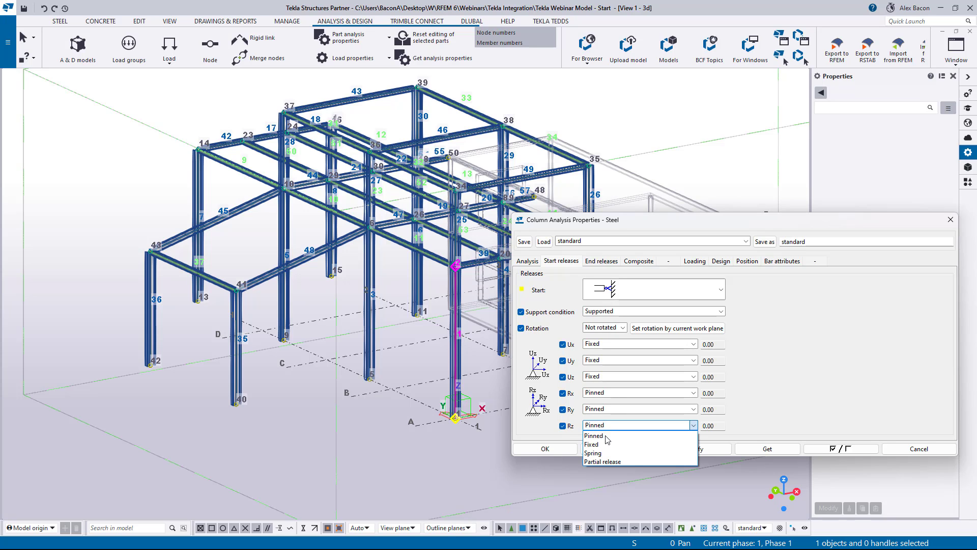
click(605, 445)
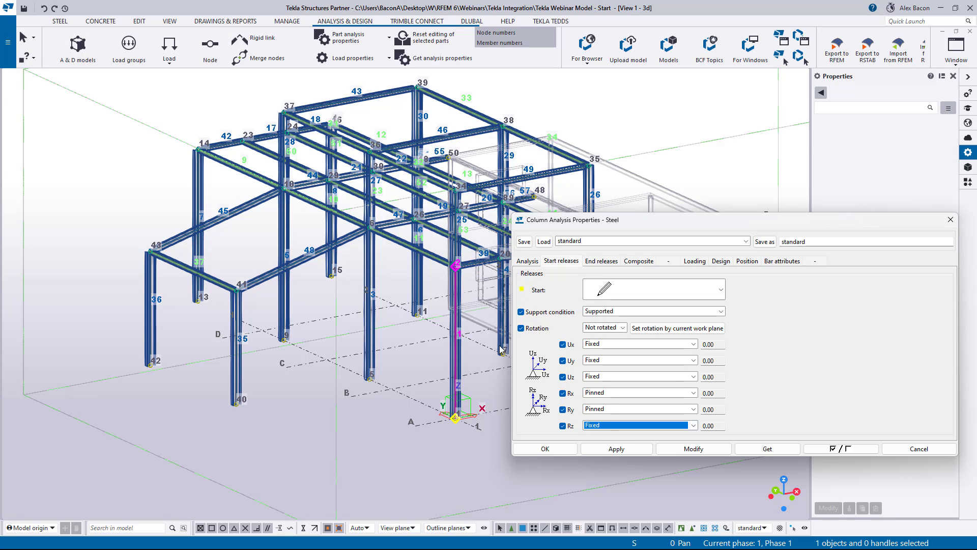
Select all ground-floor columns in the front view, apply the start support settings to them and close the properties
scroll(470, 358, down, 1)
middle_drag(494, 406, 318, 418)
click(346, 456)
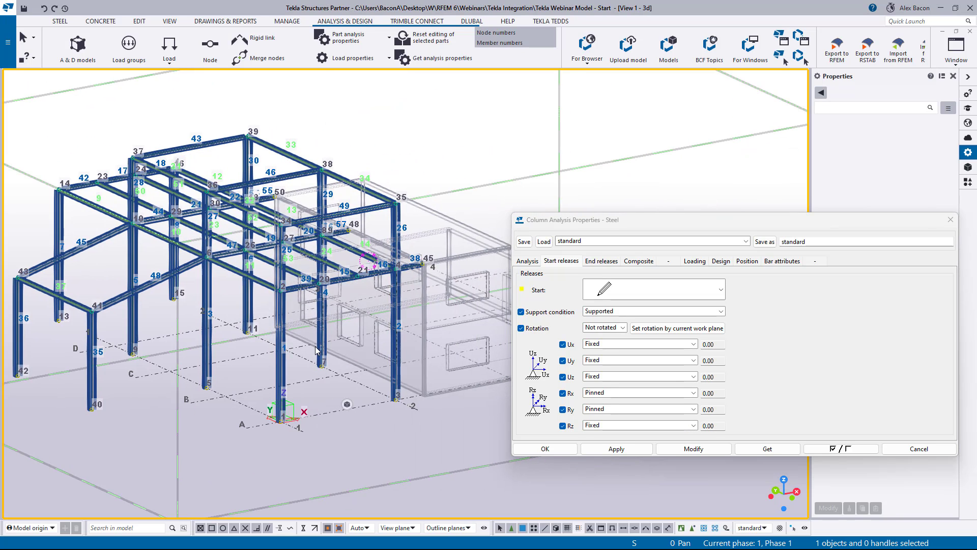
ctrl+middle_drag(316, 347, 320, 321)
drag(360, 271, 58, 306)
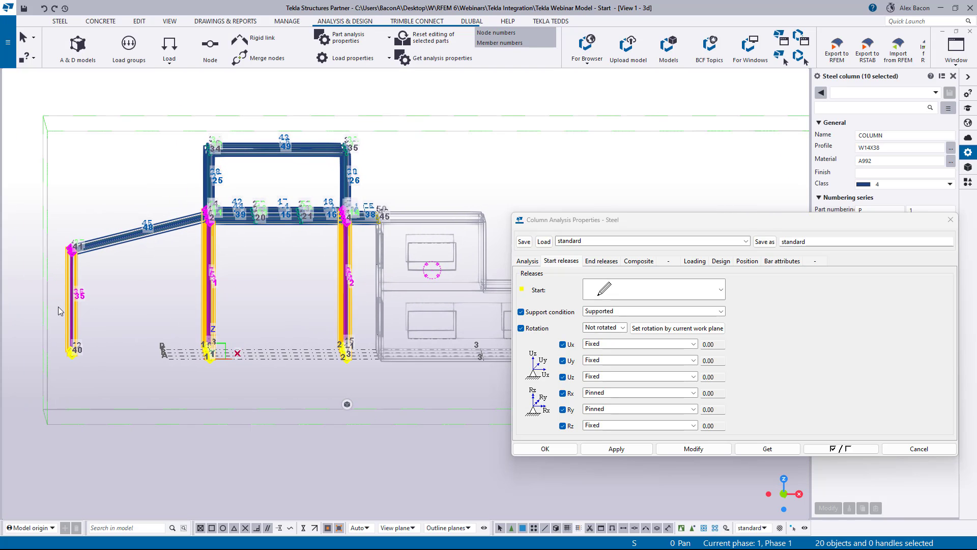
click(694, 448)
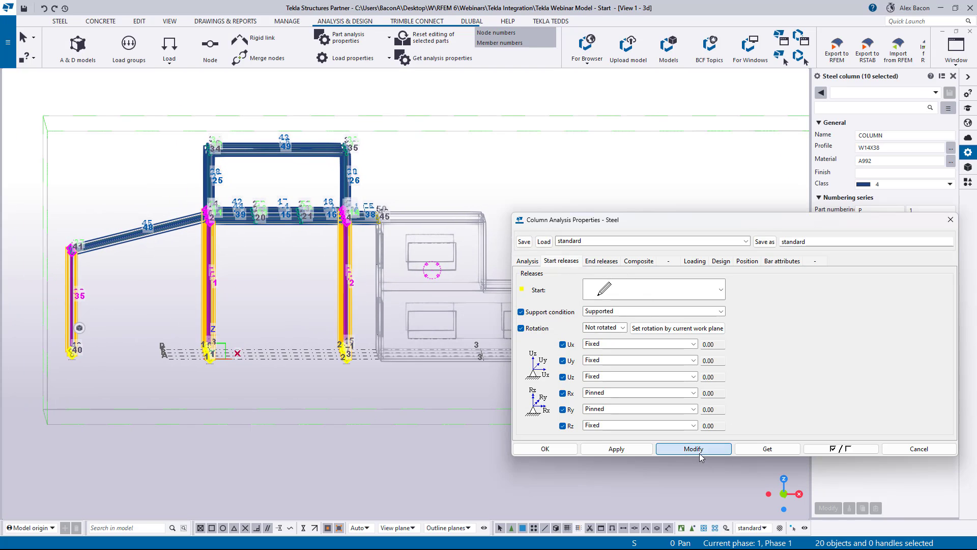
click(547, 449)
click(225, 374)
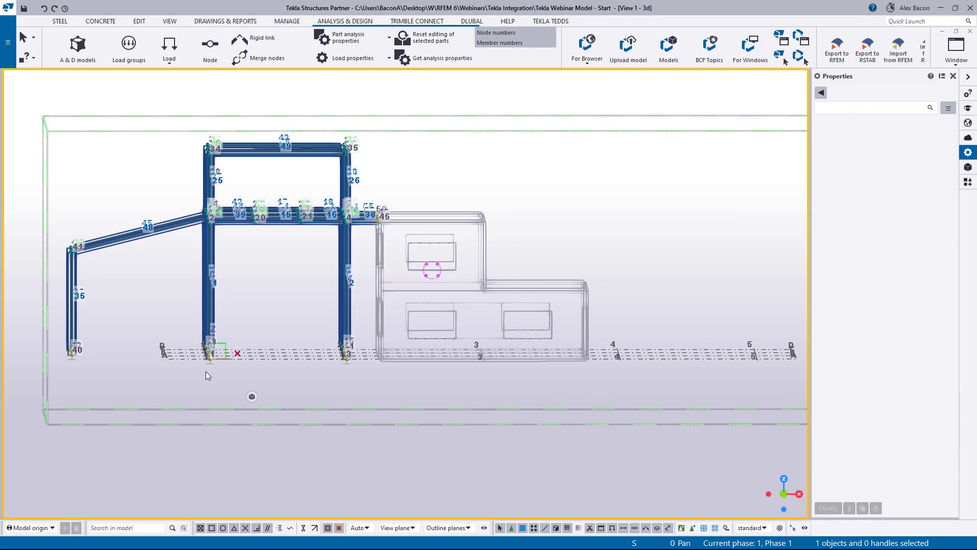
Inspect the support symbols at the column bases in 3D and review the analysis properties of base node 1 without changes
ctrl+middle_drag(206, 372, 269, 395)
scroll(370, 430, up, 1)
scroll(370, 433, up, 3)
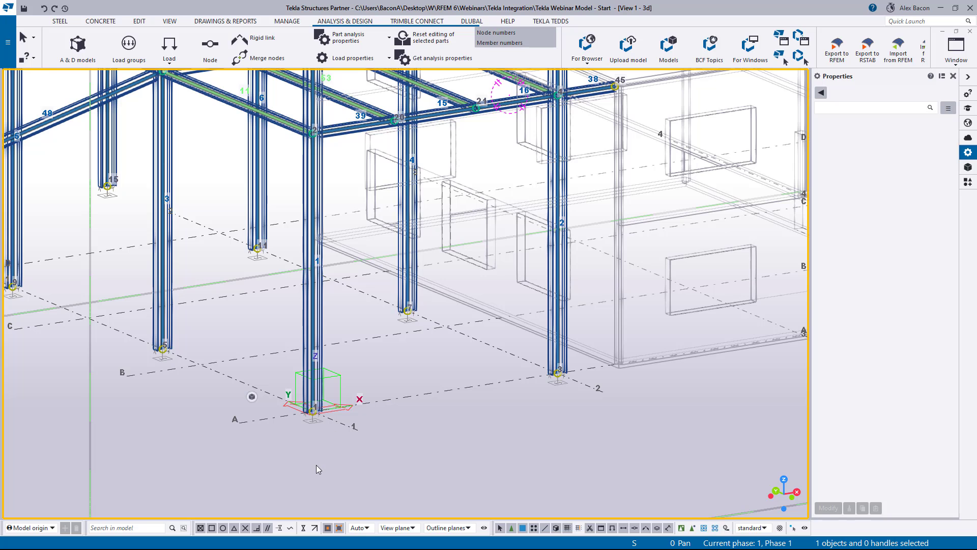
scroll(334, 426, down, 3)
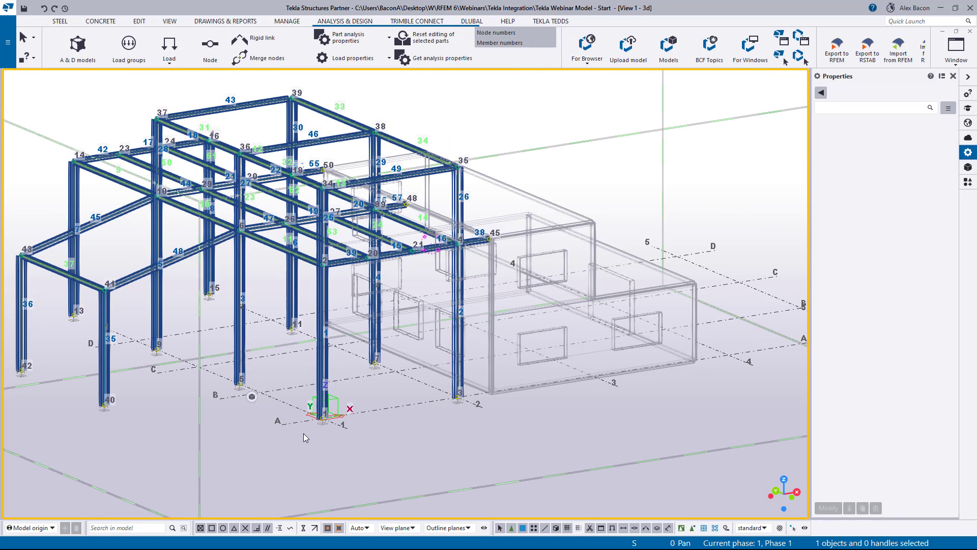
scroll(318, 431, up, 2)
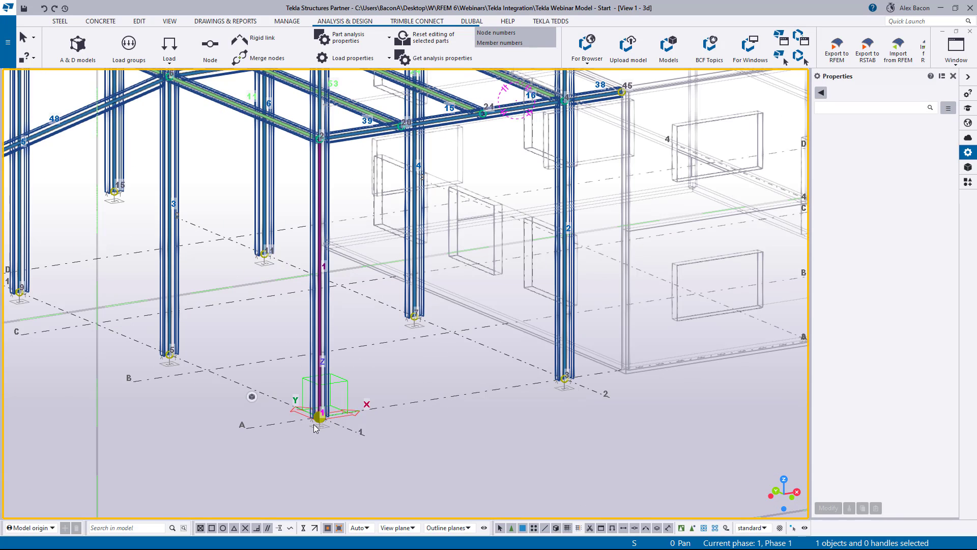
scroll(316, 428, up, 2)
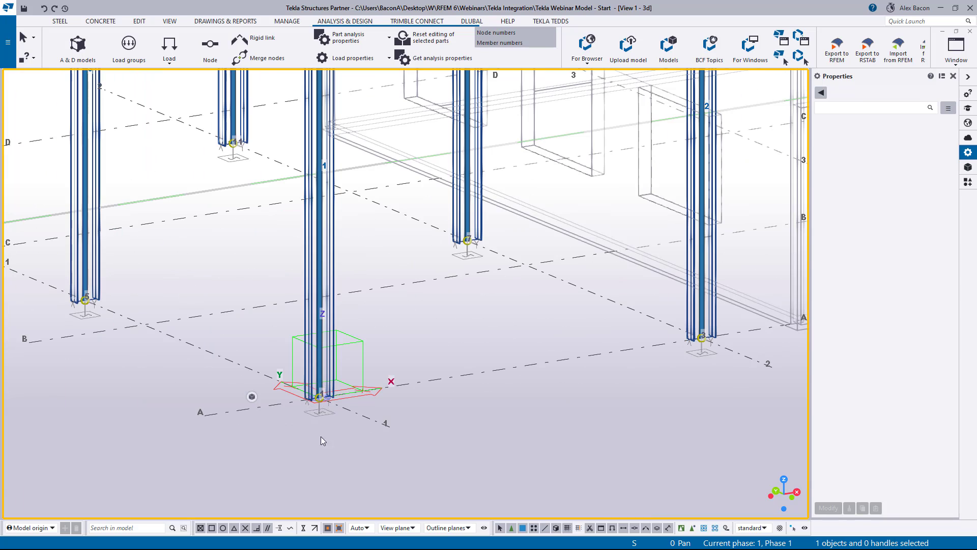
double_click(321, 398)
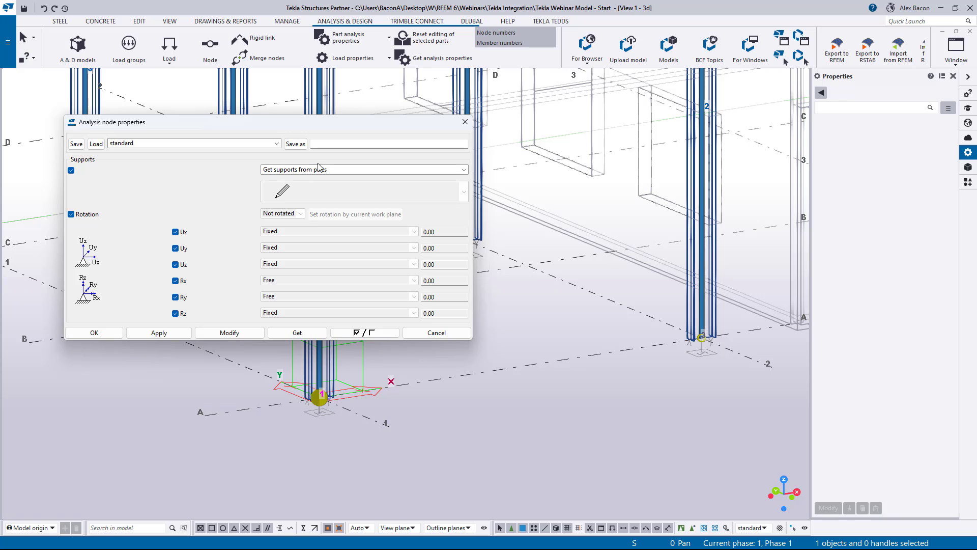
click(465, 122)
scroll(449, 340, down, 5)
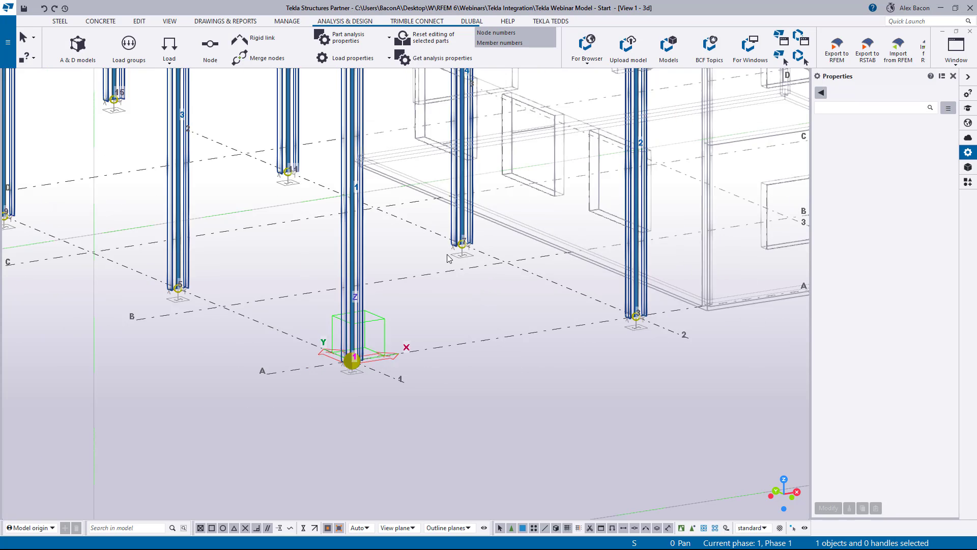
Open the analysis properties of column member 1, review its start release options and saved-settings field, and close them without changes
middle_drag(450, 340, 427, 376)
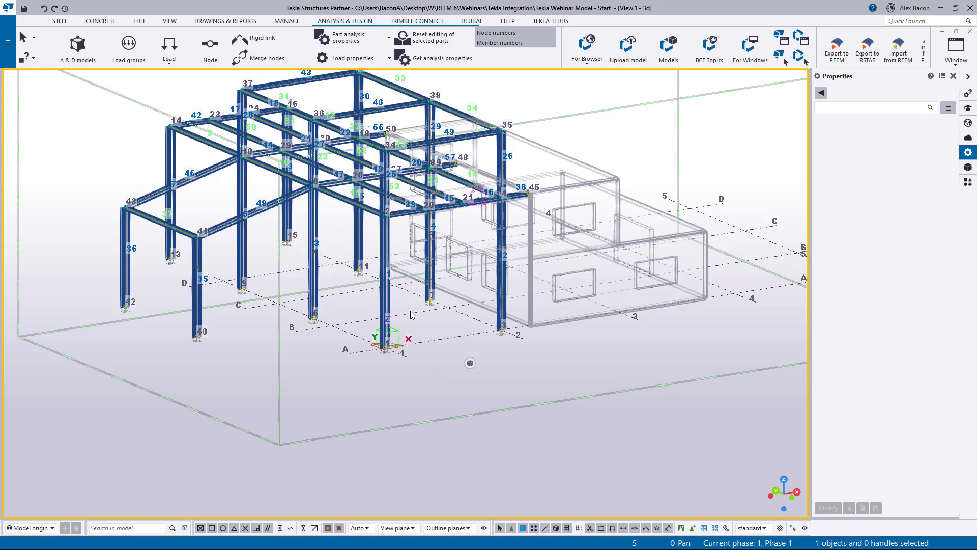
double_click(387, 295)
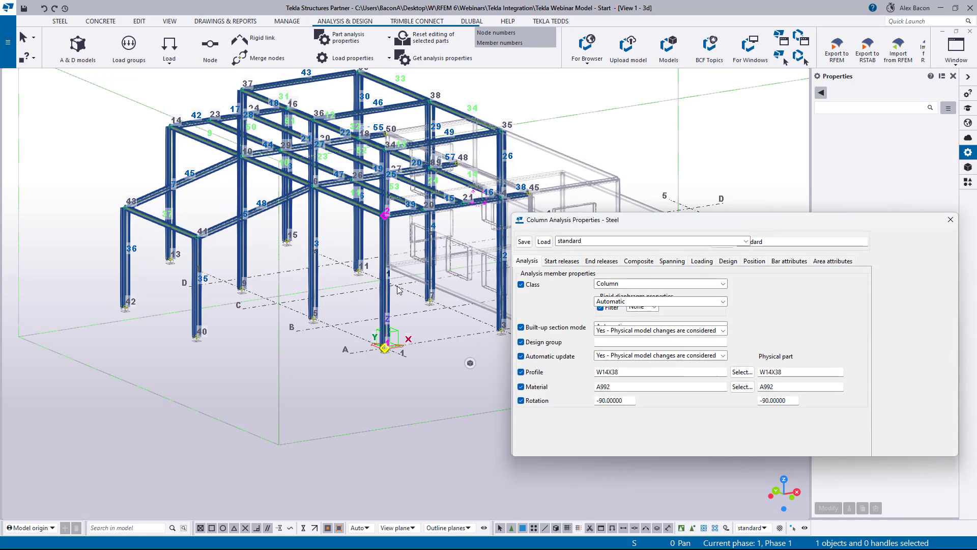
drag(614, 224, 432, 232)
click(377, 270)
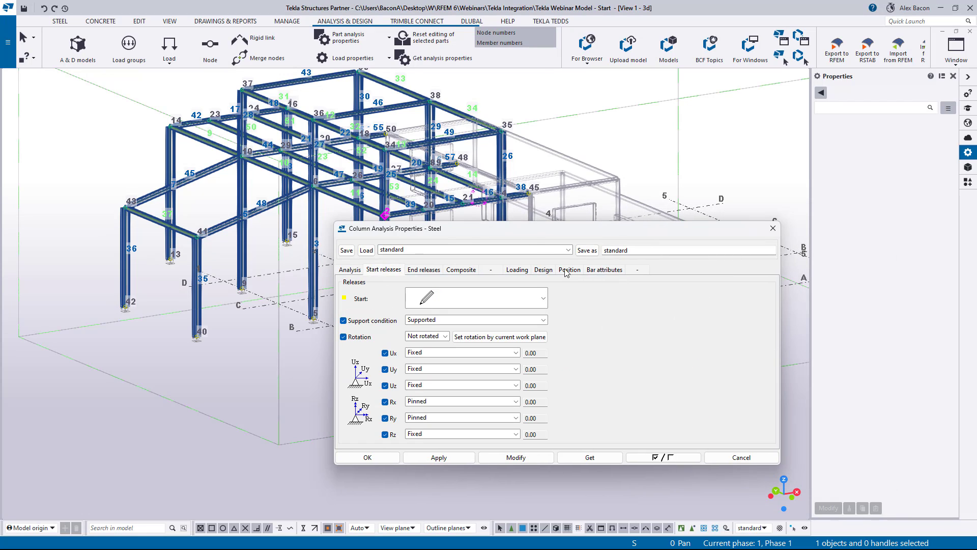
click(477, 304)
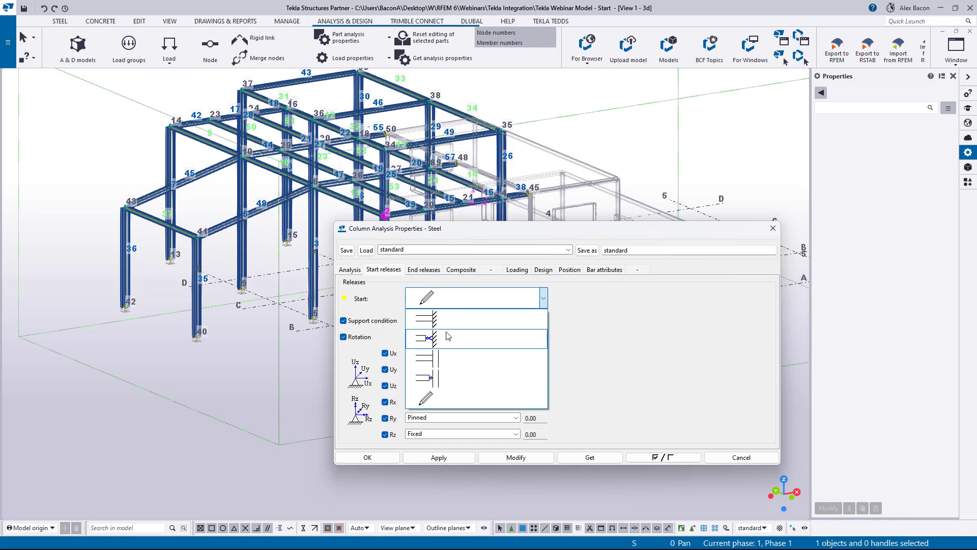
click(621, 258)
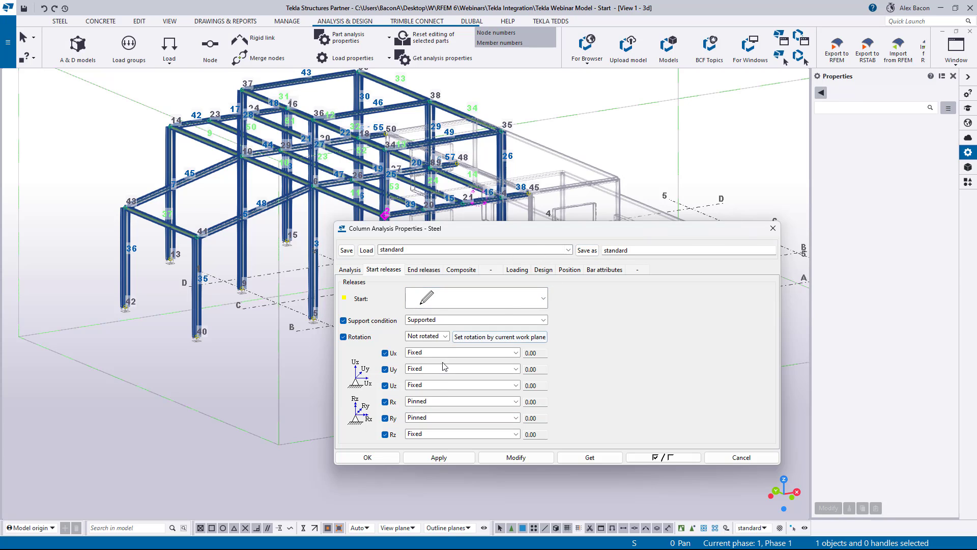
double_click(639, 253)
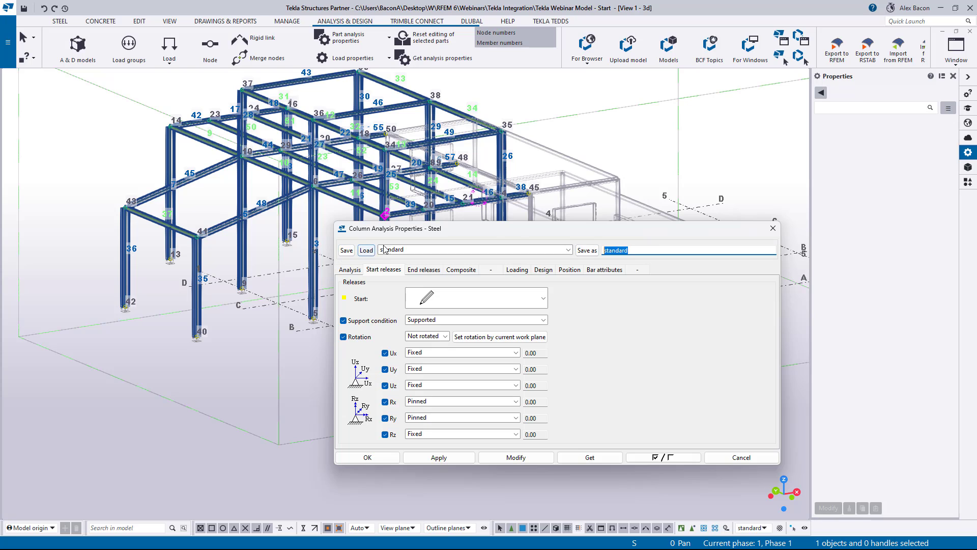
drag(514, 230, 399, 230)
click(658, 229)
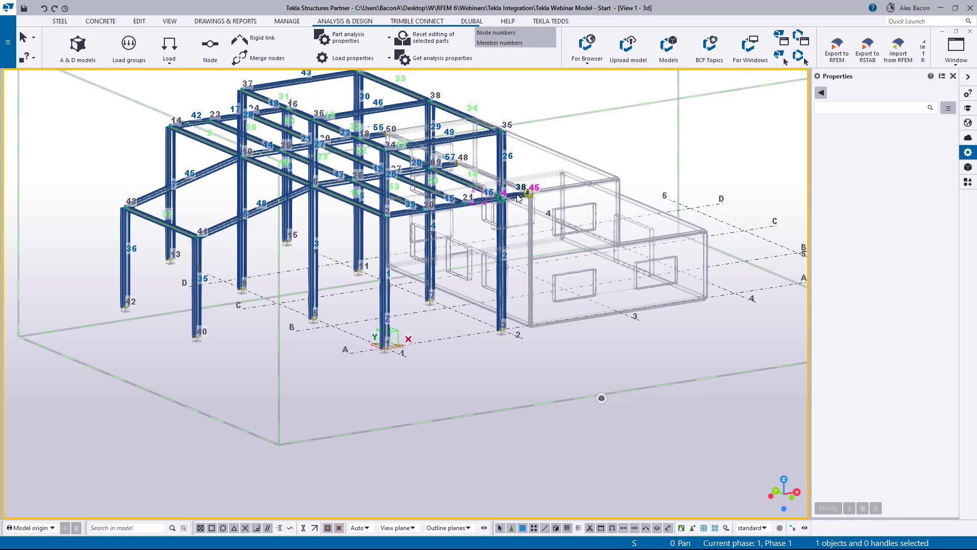
Open the analysis properties of beam member 38 beside the existing building and set its end release to the pinned, Supported condition
ctrl+middle_drag(518, 197, 405, 175)
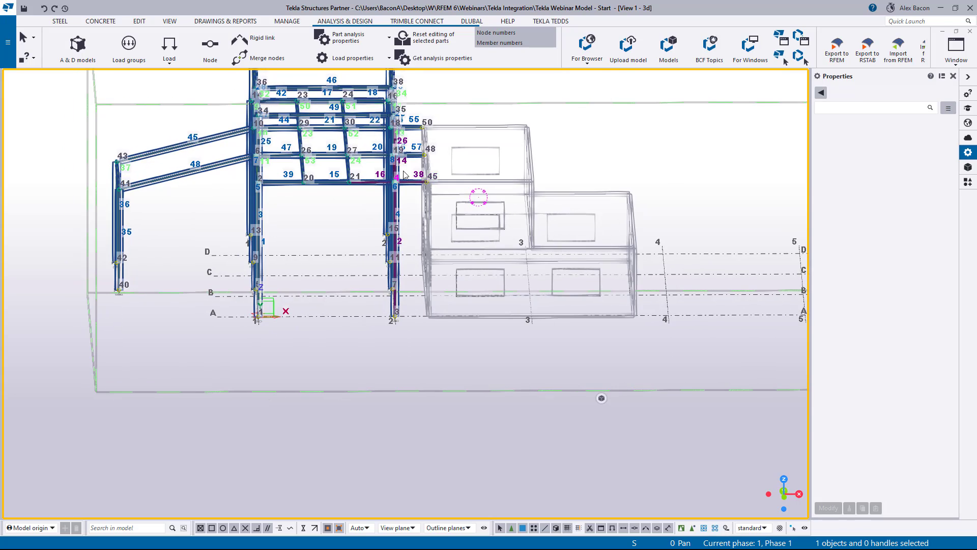
scroll(404, 174, up, 3)
drag(476, 193, 487, 295)
ctrl+middle_drag(486, 292, 443, 282)
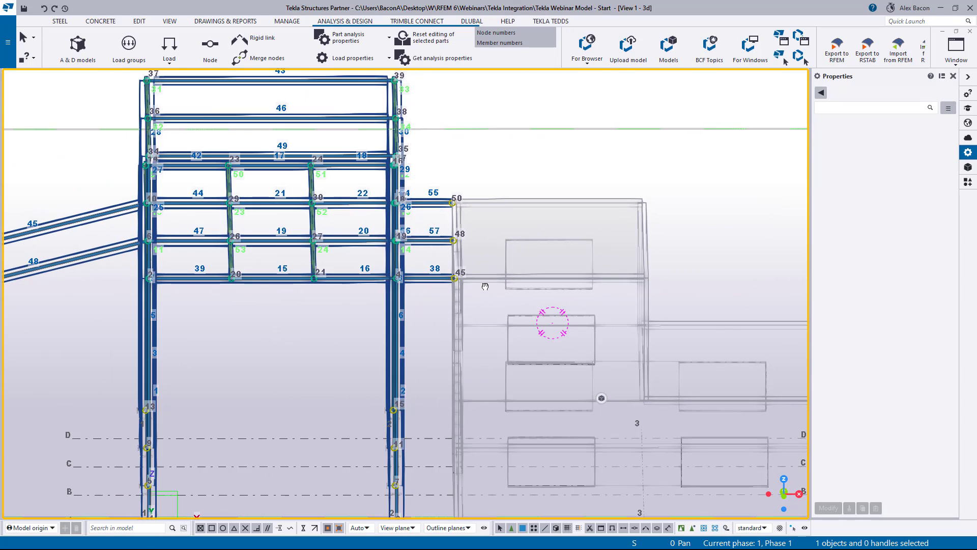
double_click(442, 282)
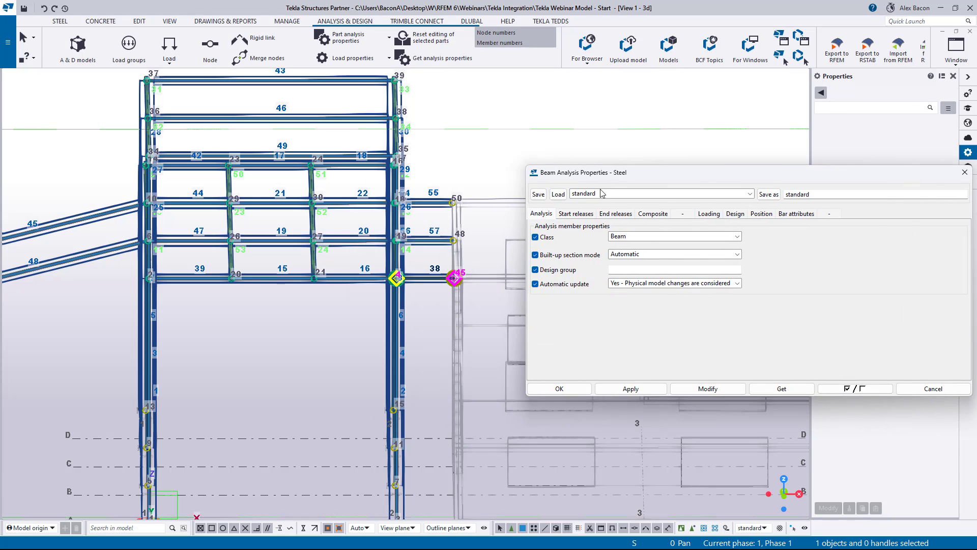
click(607, 215)
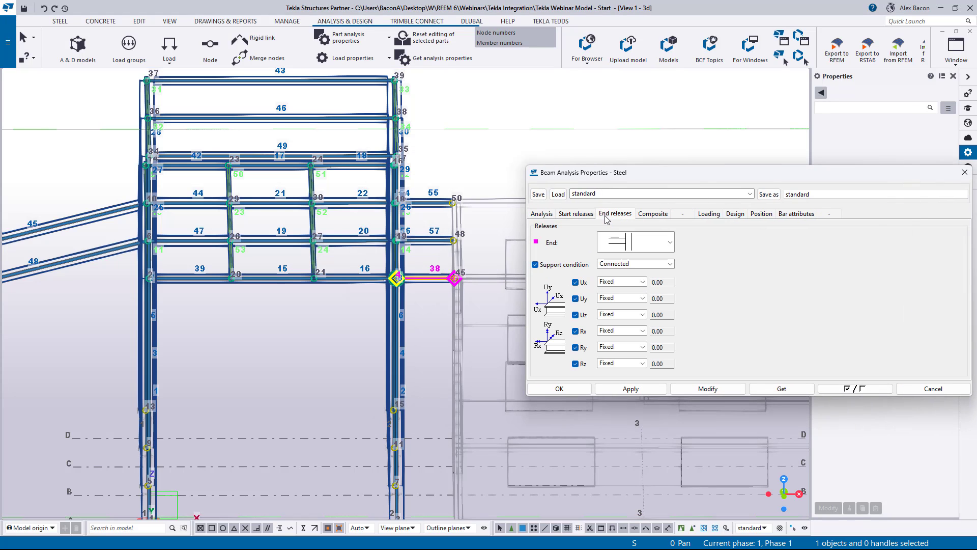
click(671, 247)
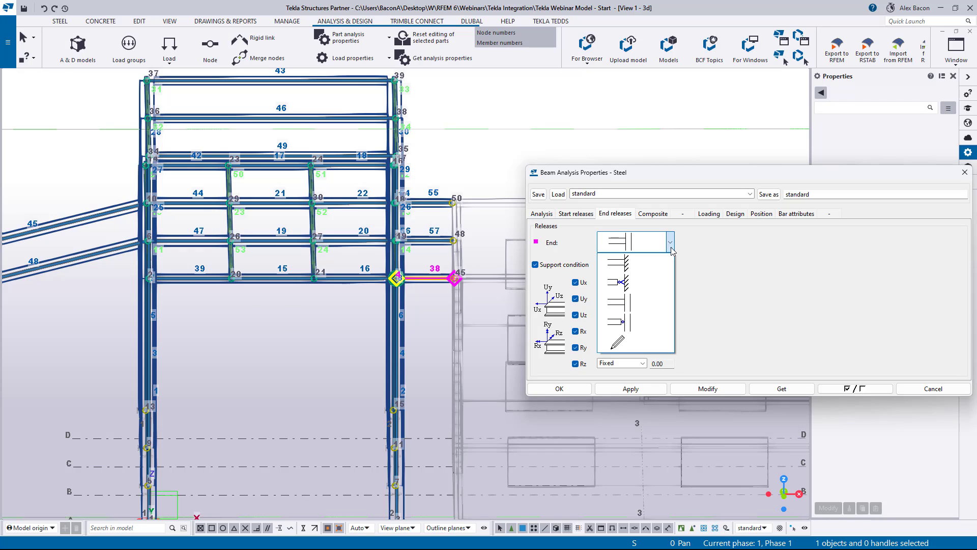
click(639, 283)
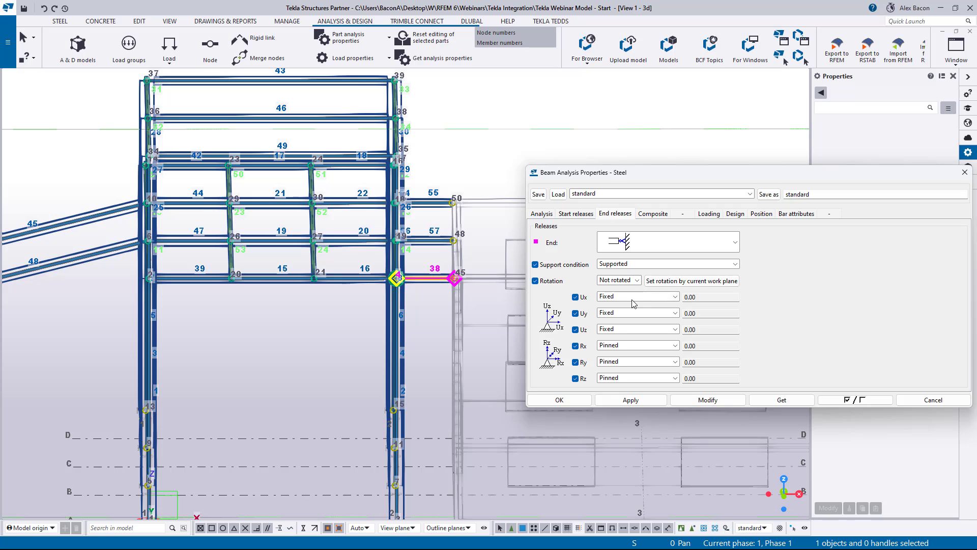
Set Ux to Free and Rz to Fixed in the end releases of beam member 38
click(634, 297)
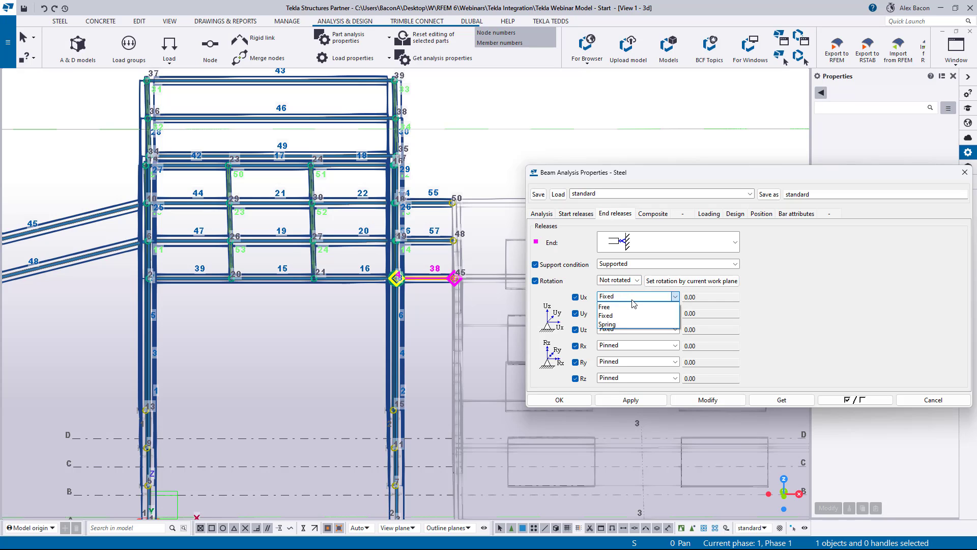
click(606, 307)
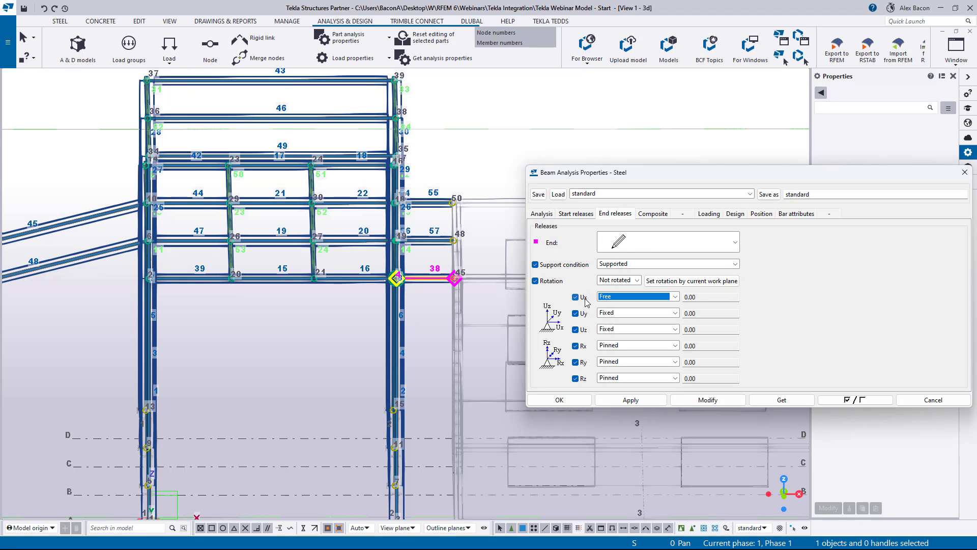
click(637, 379)
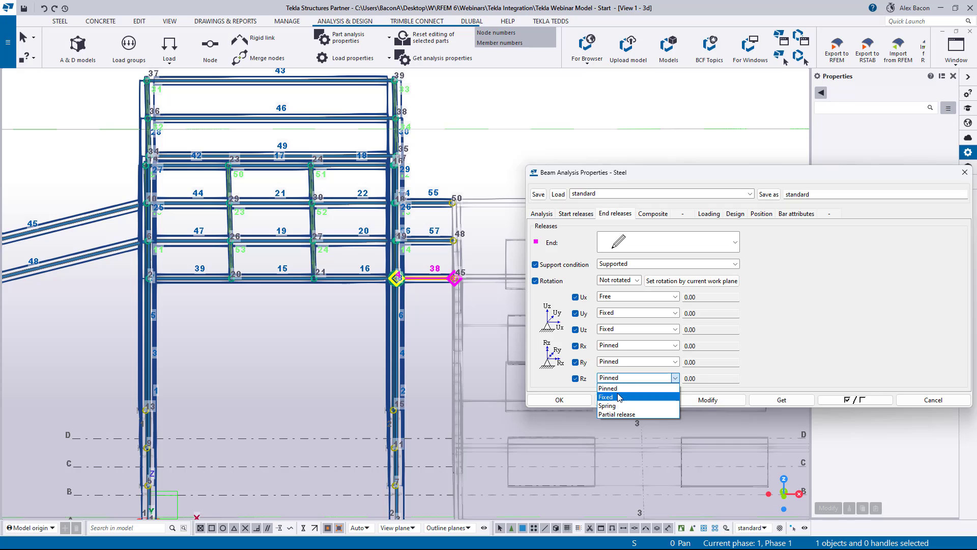
click(613, 396)
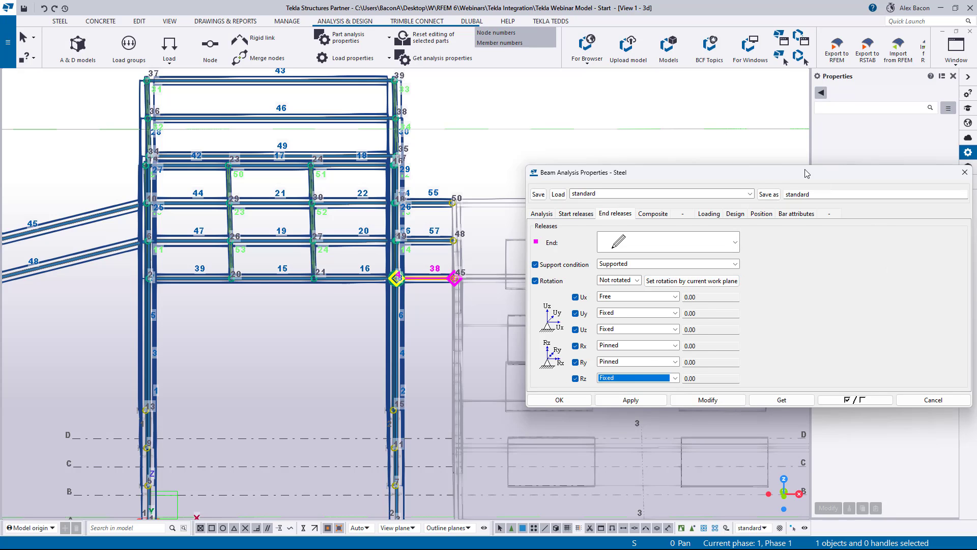
Save the beam analysis settings as "Rollar in X" and check that they are offered among the saved settings
drag(807, 174, 685, 199)
key(BackSpace)
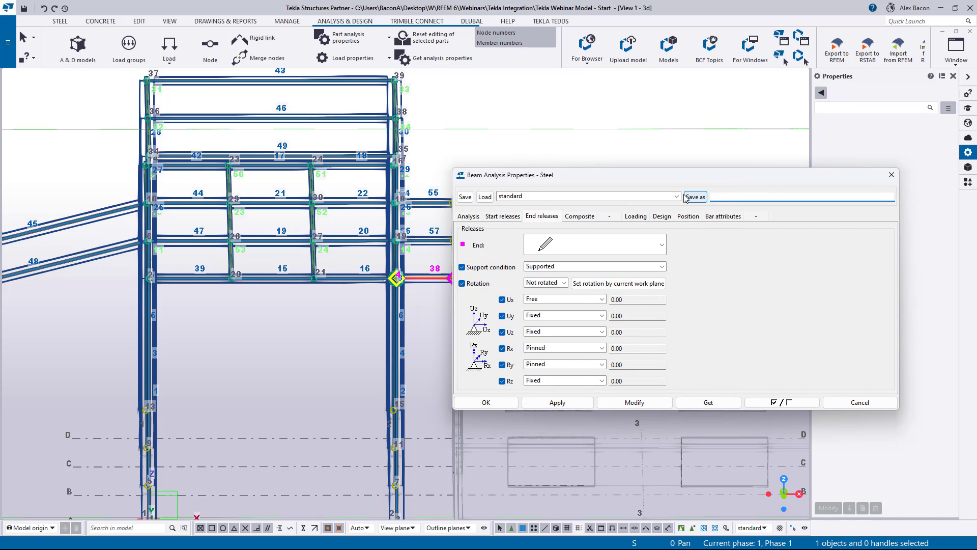
text(Rollar in X)
click(696, 197)
click(679, 196)
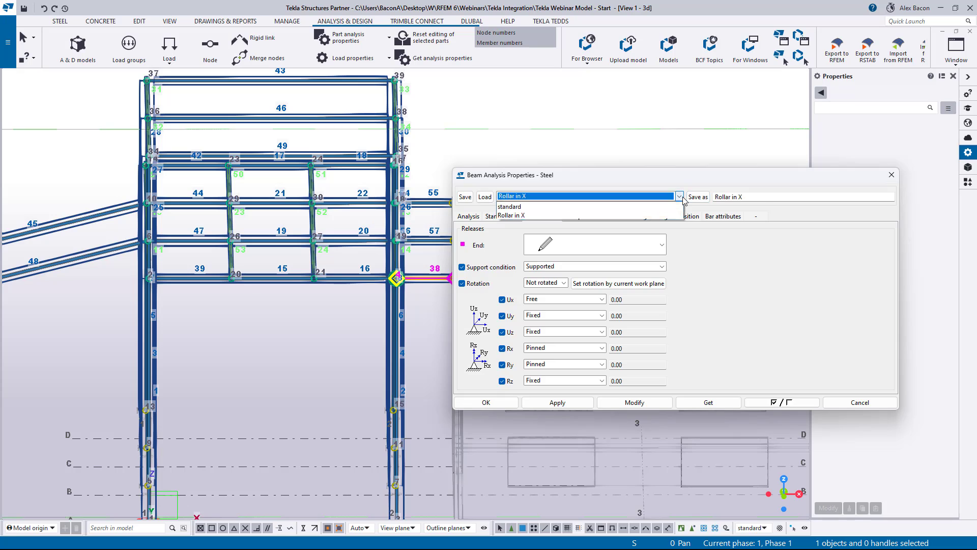
click(658, 198)
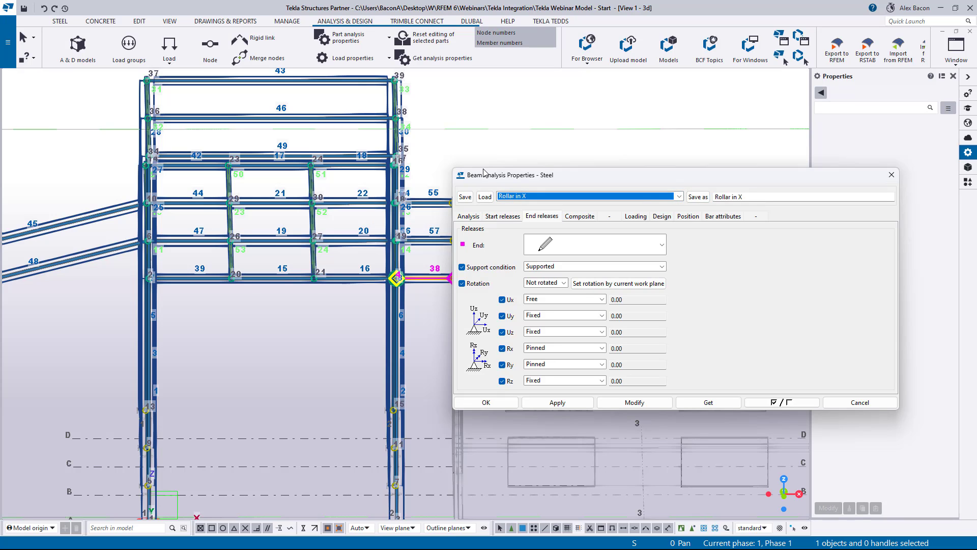
Select the three short beams 38, 55 and 57, apply the Rollar in X settings to them and close the properties
drag(484, 174, 627, 165)
click(437, 192)
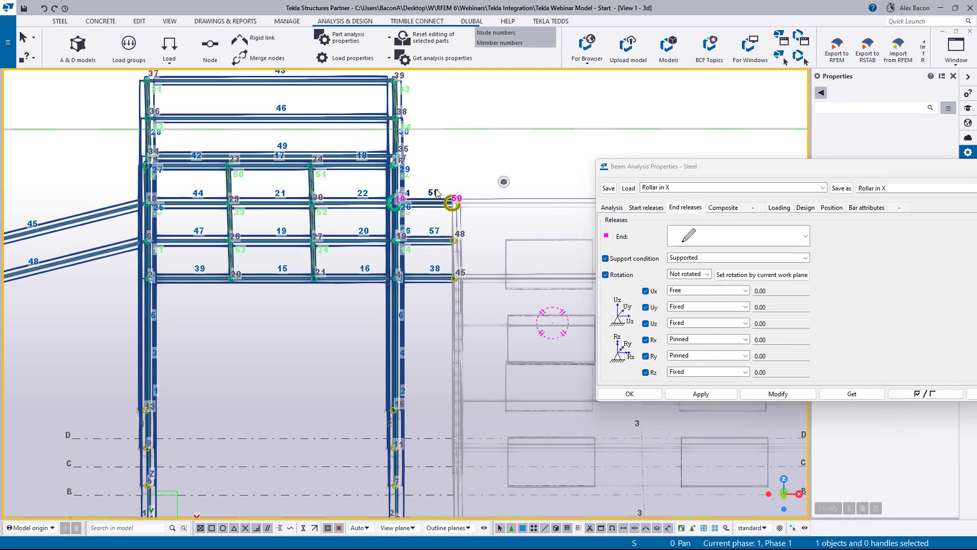
drag(432, 179, 420, 321)
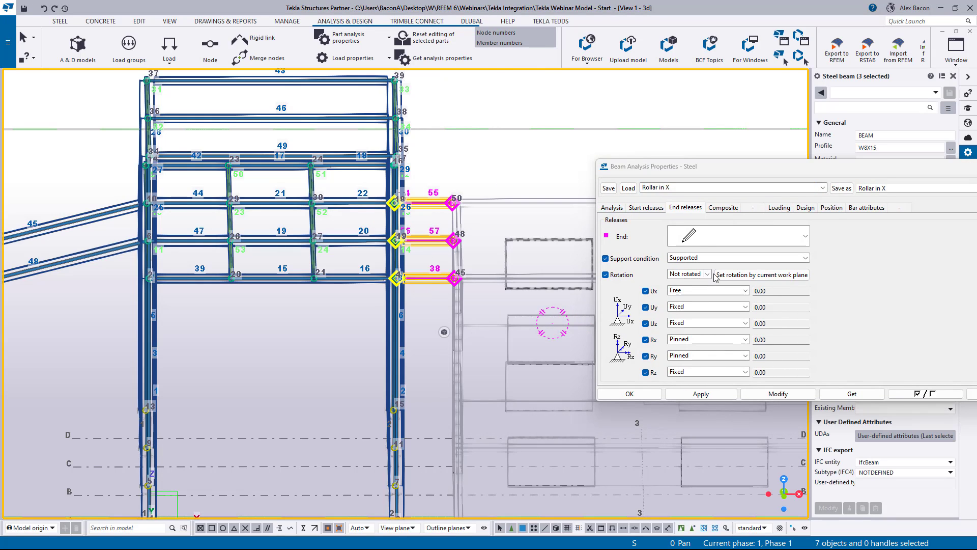
click(777, 393)
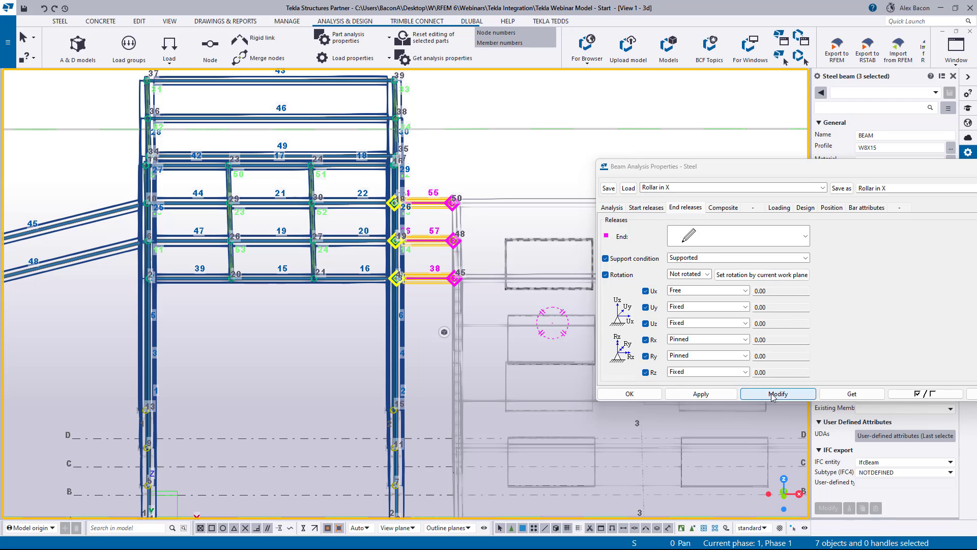
click(631, 394)
click(414, 315)
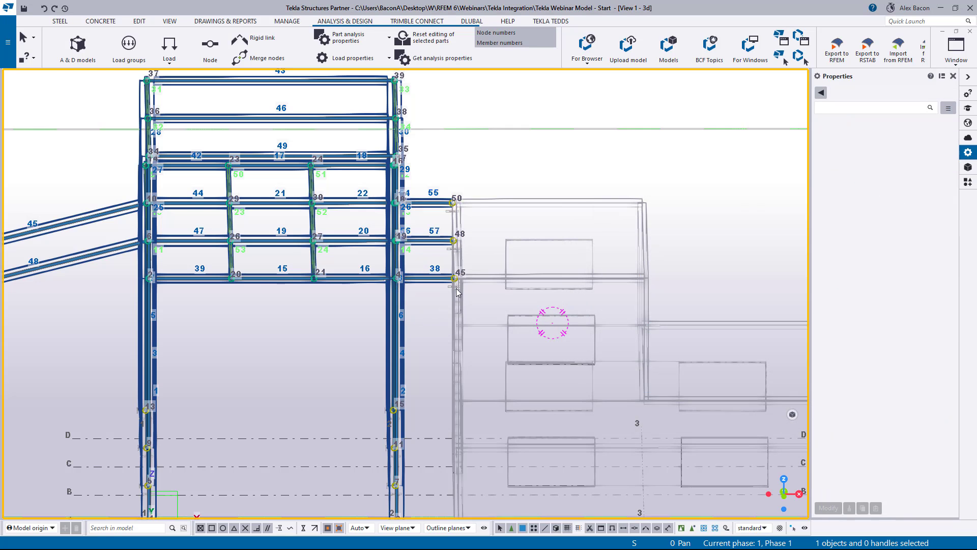
Inspect the support symbols at the ends of beams 38, 55 and 57, and examine the whole frame from the opposite side
scroll(454, 286, up, 4)
scroll(450, 283, up, 2)
scroll(445, 280, down, 5)
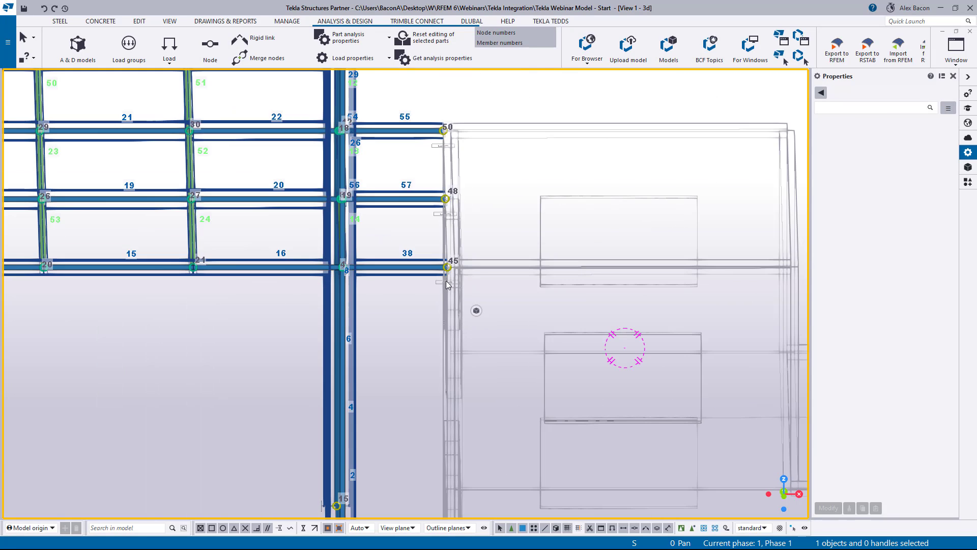
ctrl+middle_drag(444, 286, 448, 325)
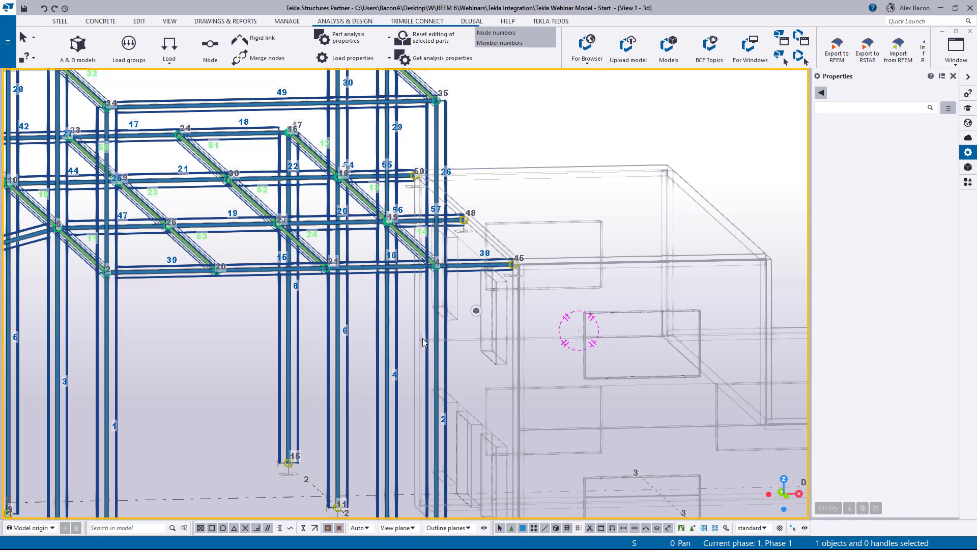
scroll(423, 338, down, 3)
ctrl+middle_drag(315, 278, 388, 328)
scroll(388, 325, down, 2)
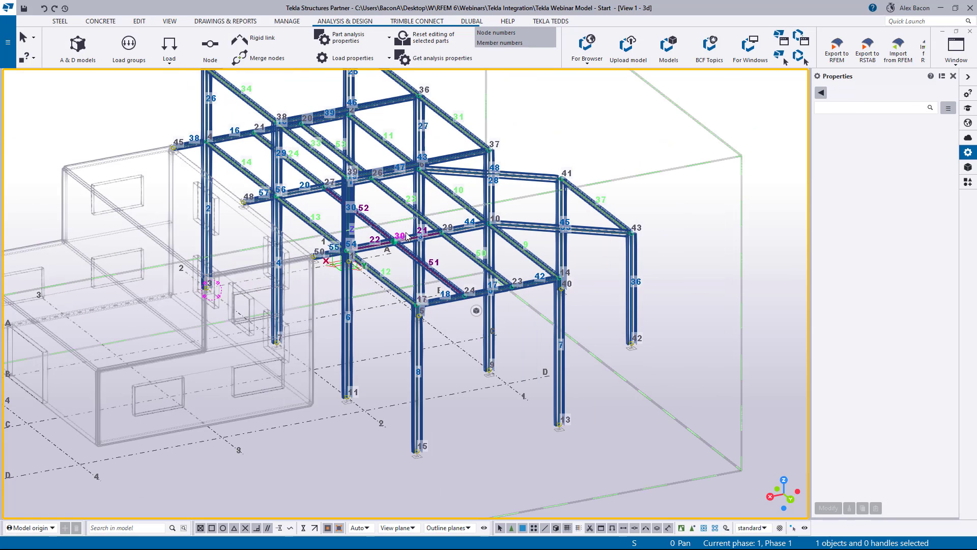
scroll(413, 246, up, 1)
scroll(415, 285, down, 2)
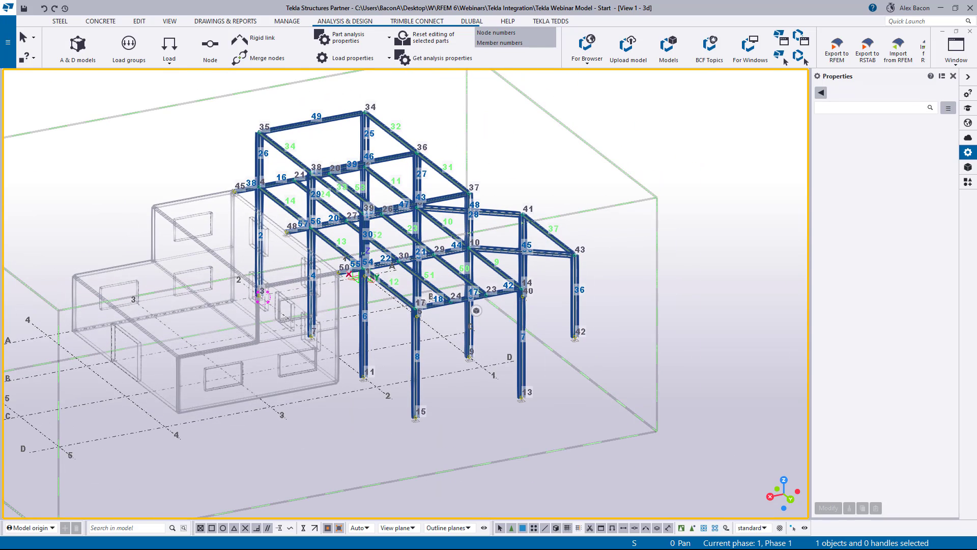
Display the warnings of the Steel analysis model and open their detailed report
drag(0, 140, 615, 101)
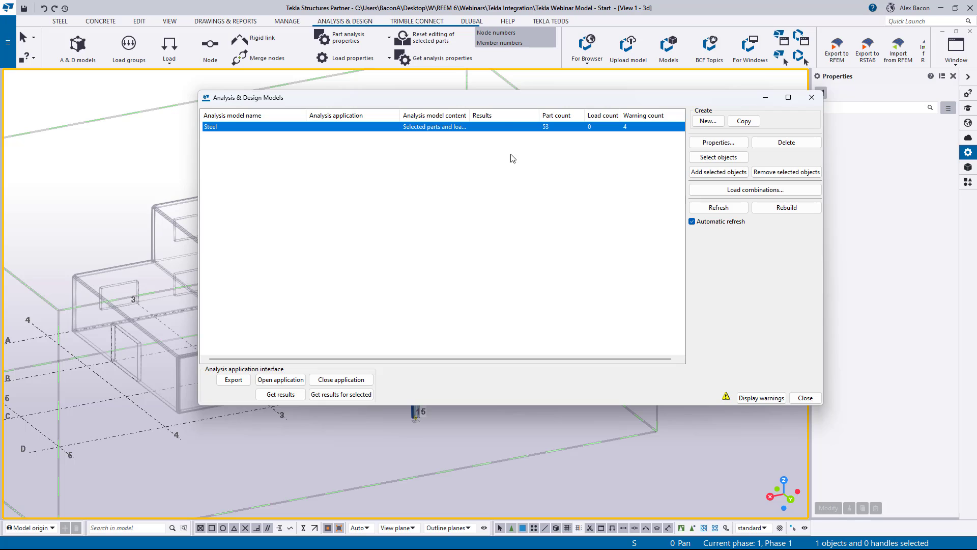
click(774, 399)
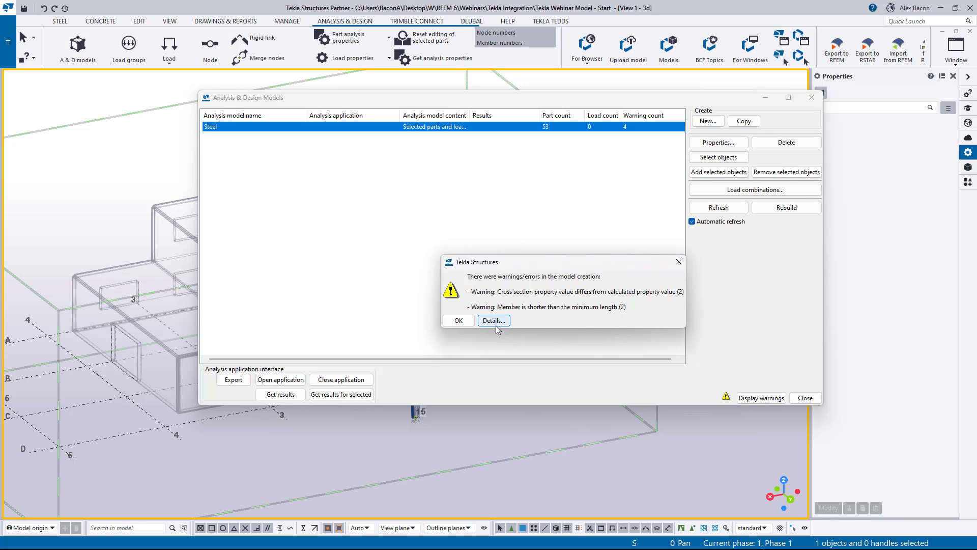
drag(462, 100, 0, 132)
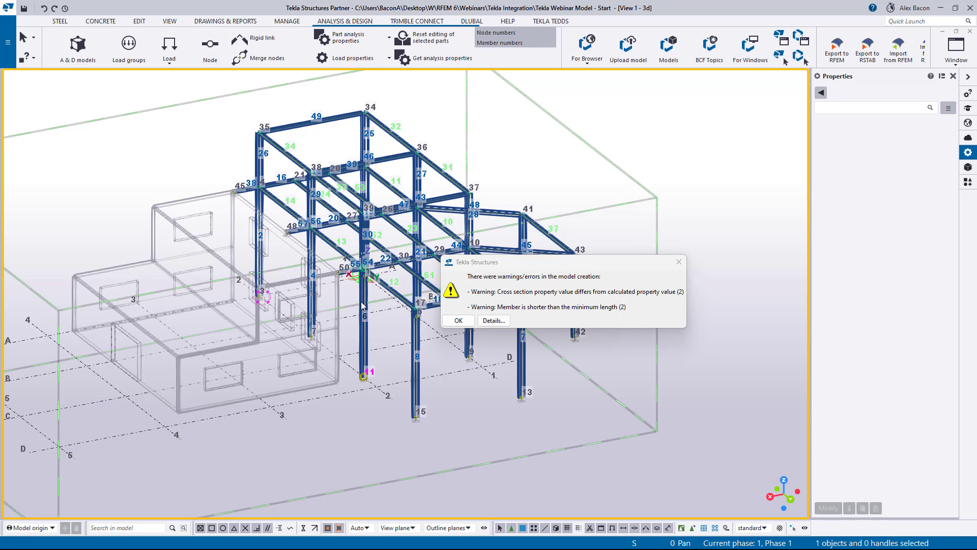
click(494, 320)
Dismiss the warning summary and highlight the analysis parts of short members 56 and 54 in the model from the report
drag(466, 123, 643, 112)
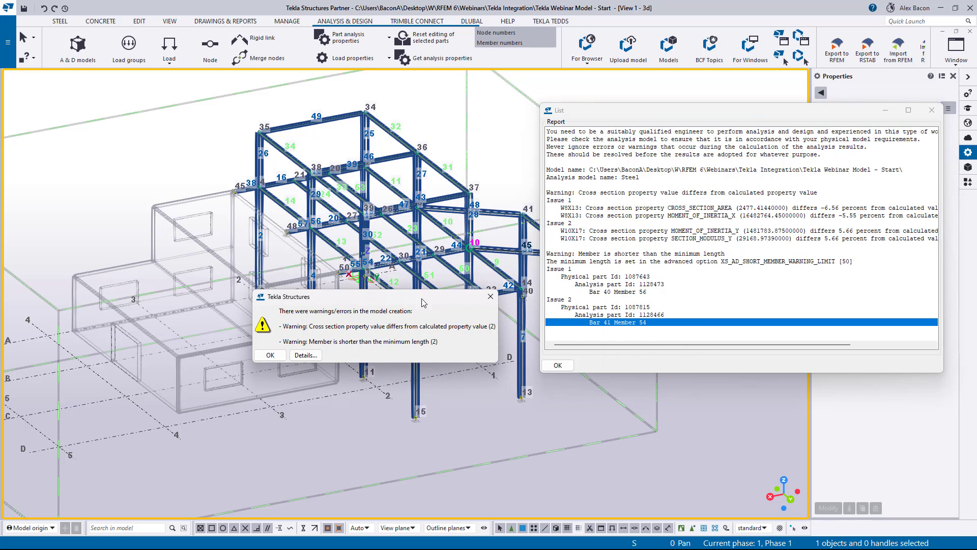
click(492, 299)
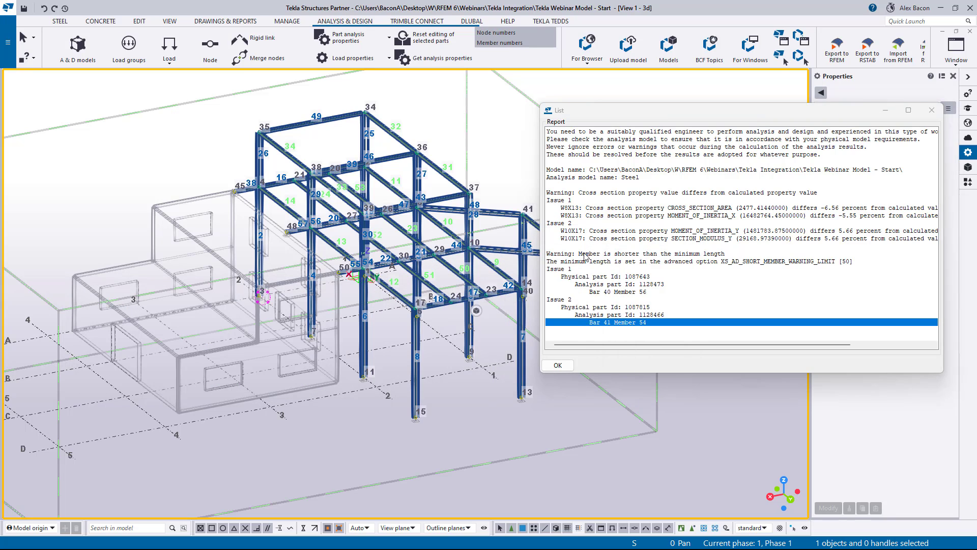
click(594, 284)
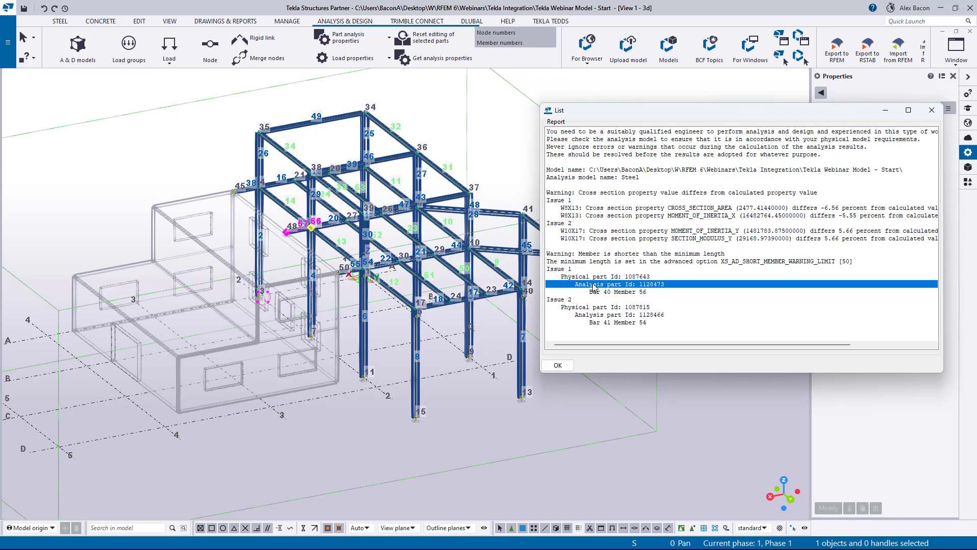
click(606, 315)
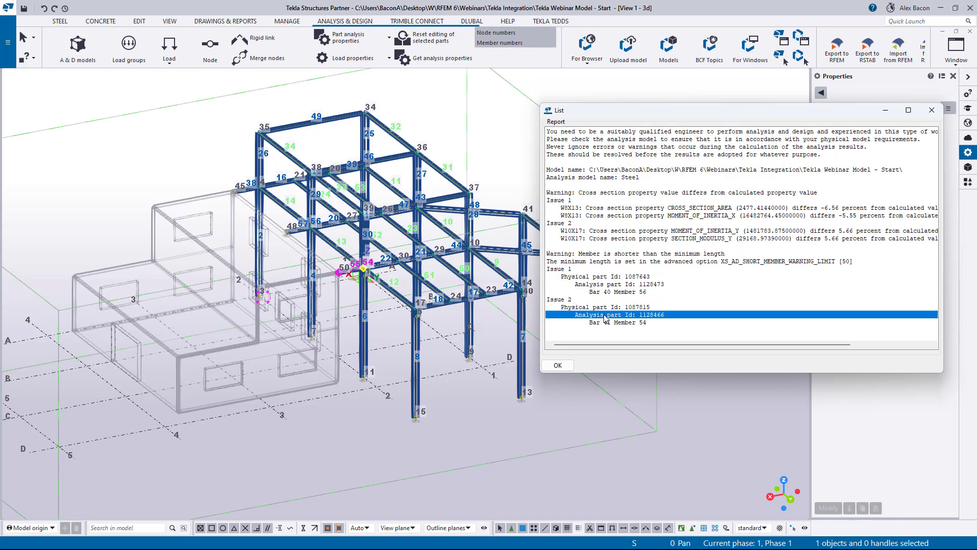
Highlight the analysis part of short member 56 from the warning report and zoom the model to that selection
click(611, 285)
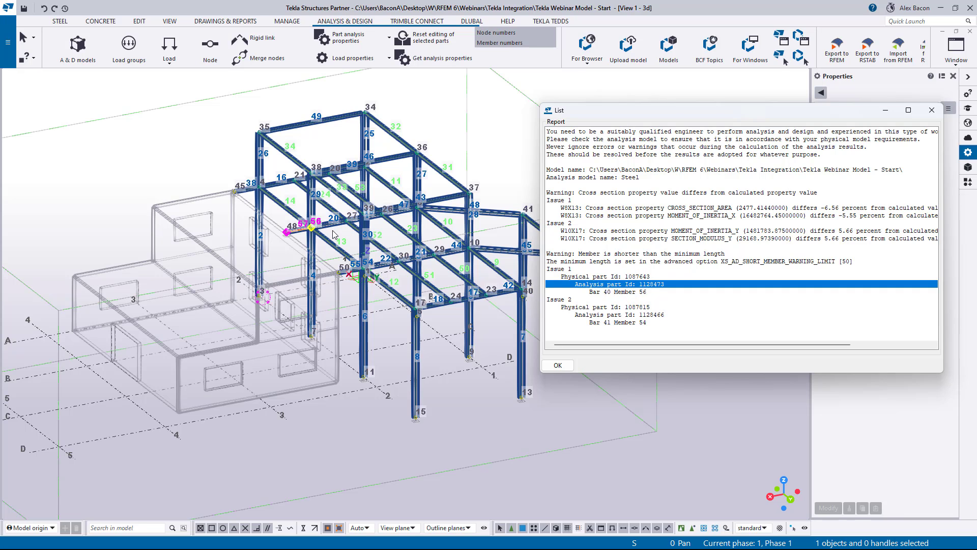
scroll(332, 230, up, 1)
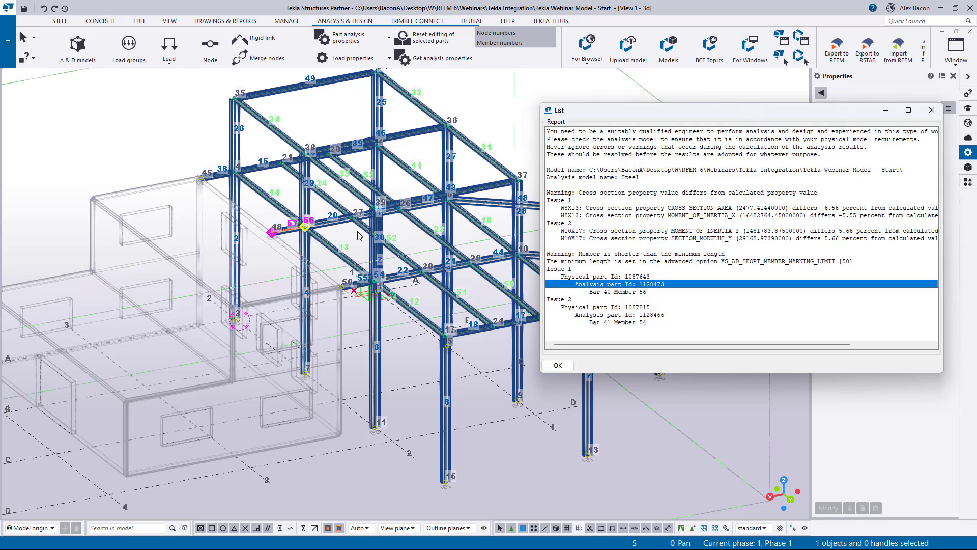
right_click(613, 286)
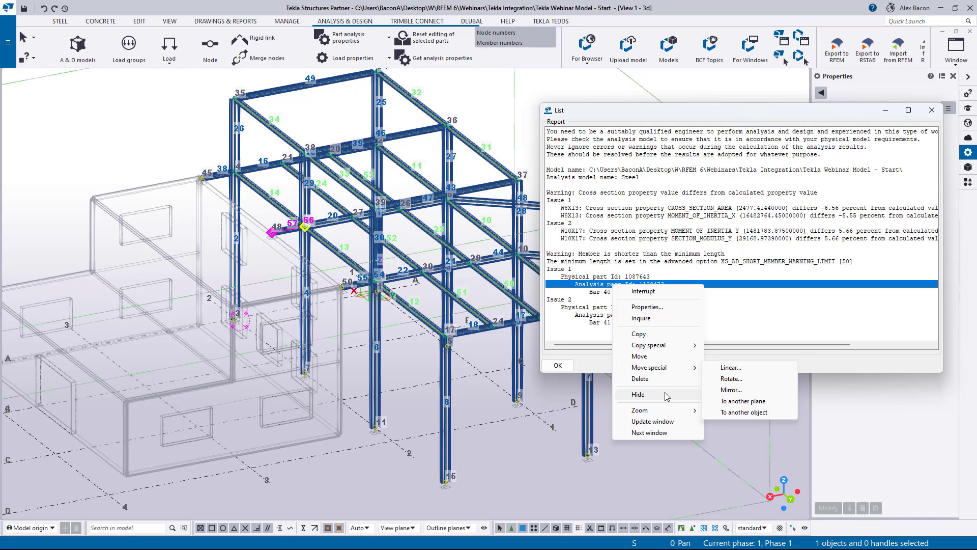
mouse_move(704, 412)
click(739, 410)
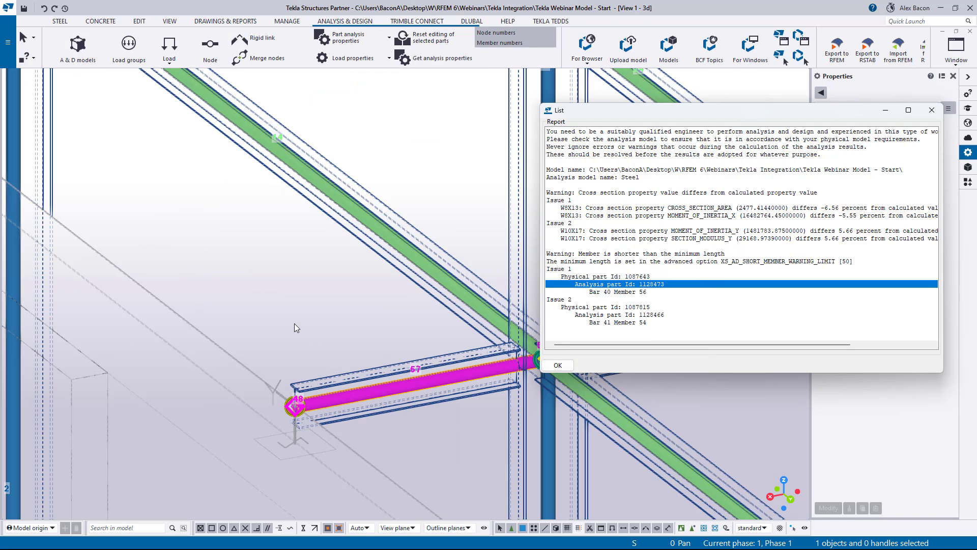
Inspect the closely spaced nodes at the joint of members 56 and 57, and close the warning report
scroll(295, 323, down, 1)
middle_drag(393, 314, 254, 266)
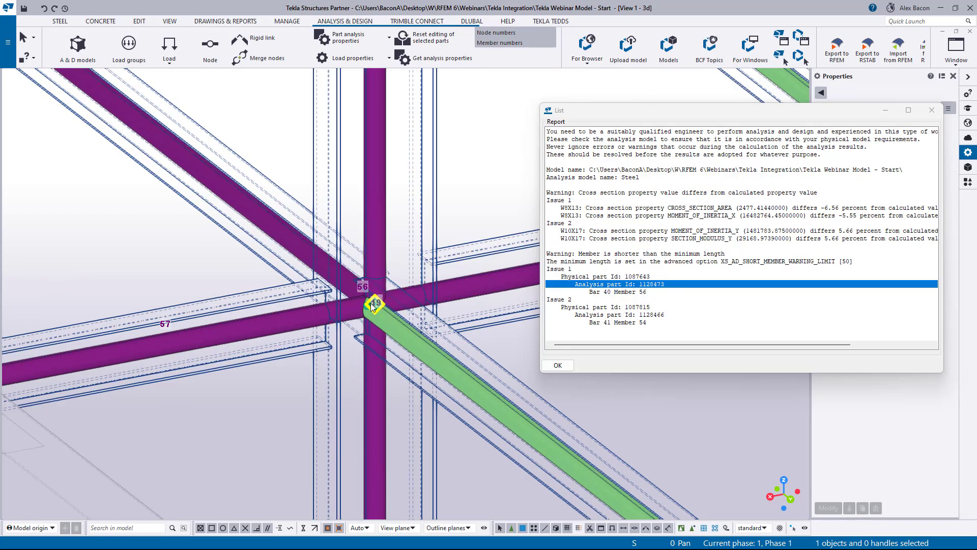
scroll(316, 310, up, 5)
middle_drag(502, 234, 394, 258)
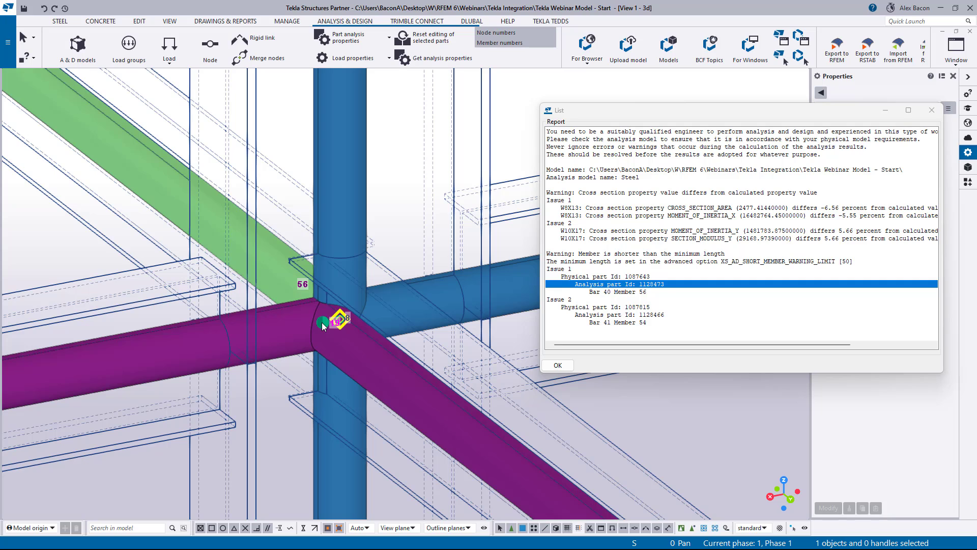
click(929, 110)
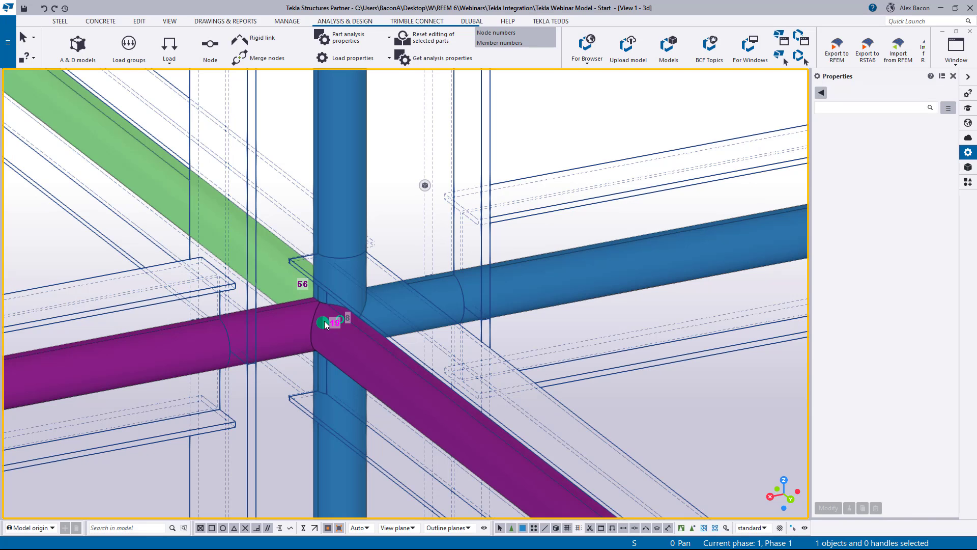
Compare the doubled nodes at the joints of short members 56 and 54 and at corner nodes 16 and 17
scroll(324, 321, down, 2)
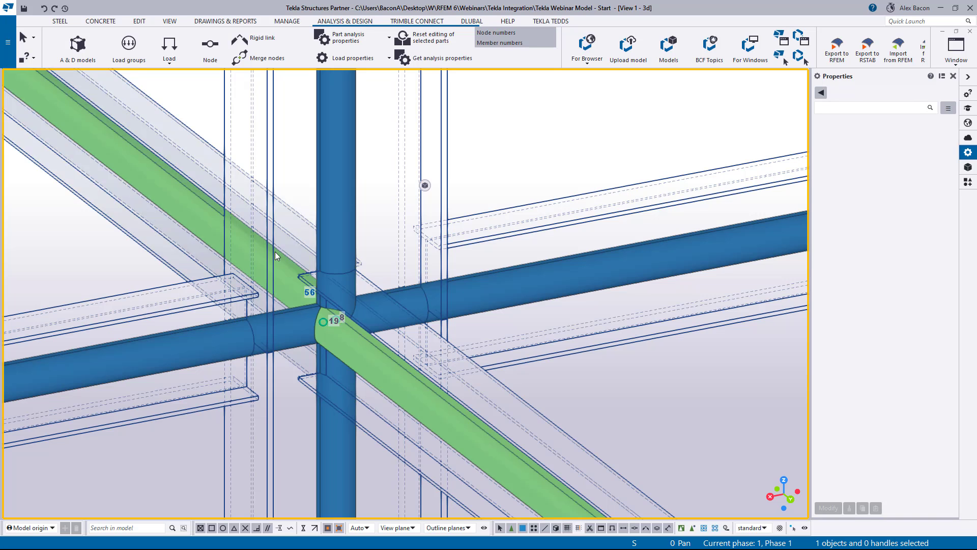
scroll(343, 392, down, 6)
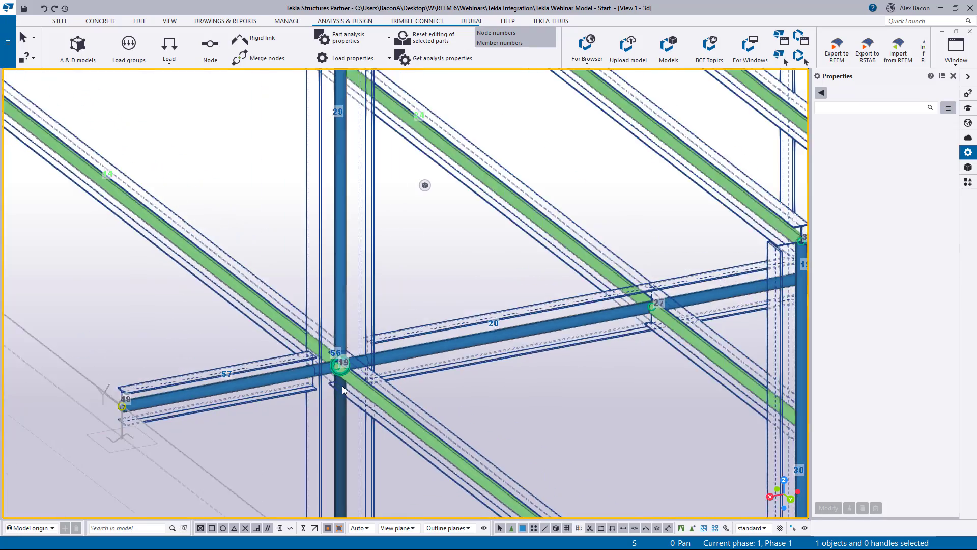
middle_drag(499, 438, 367, 241)
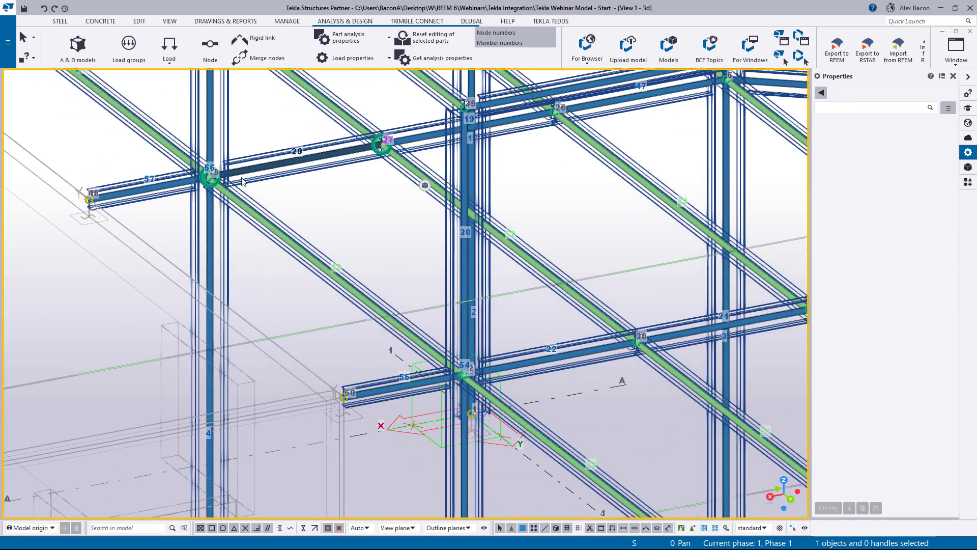
scroll(467, 379, up, 8)
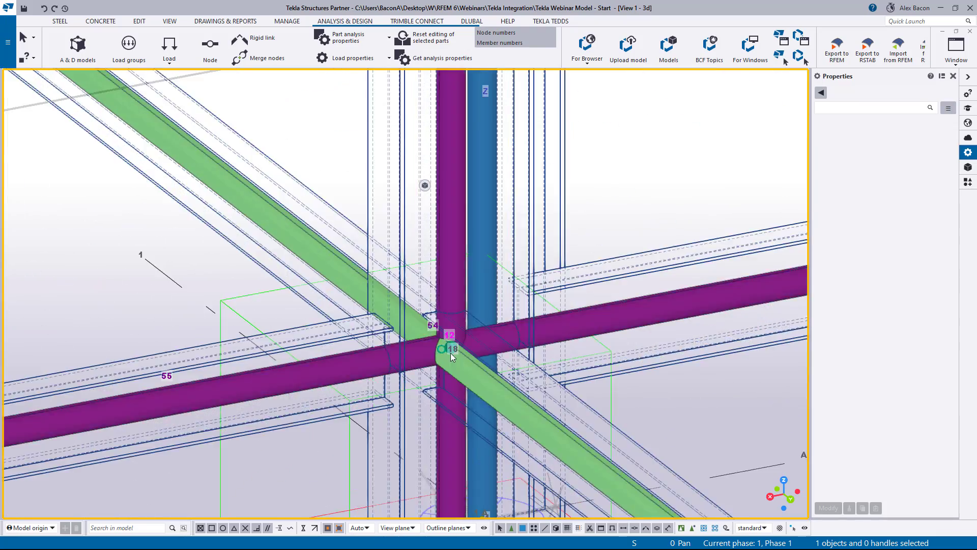
scroll(423, 346, down, 10)
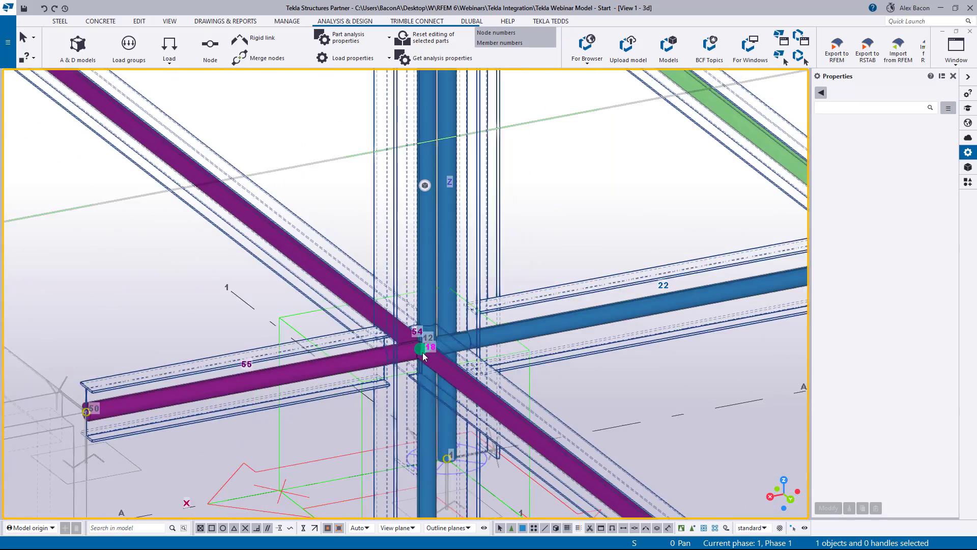
scroll(466, 375, up, 8)
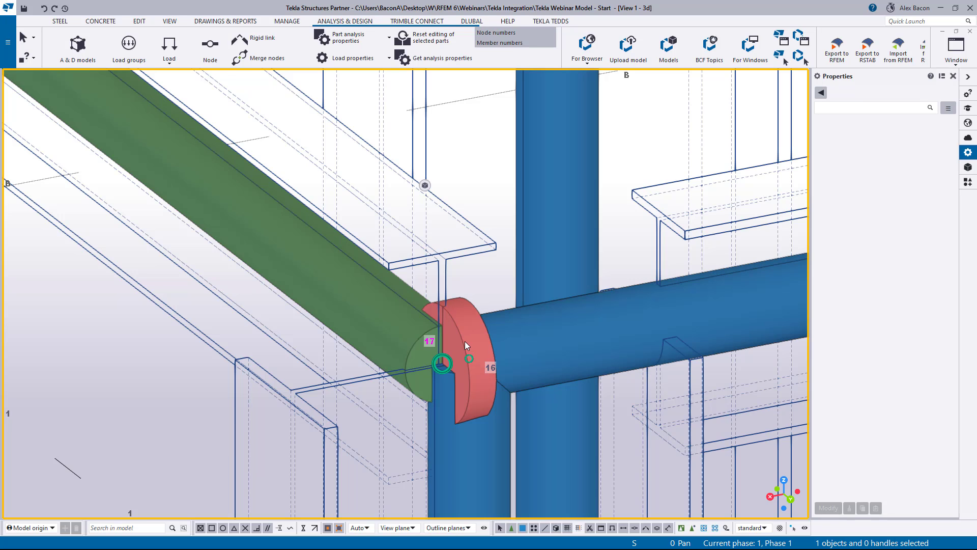
scroll(450, 359, down, 5)
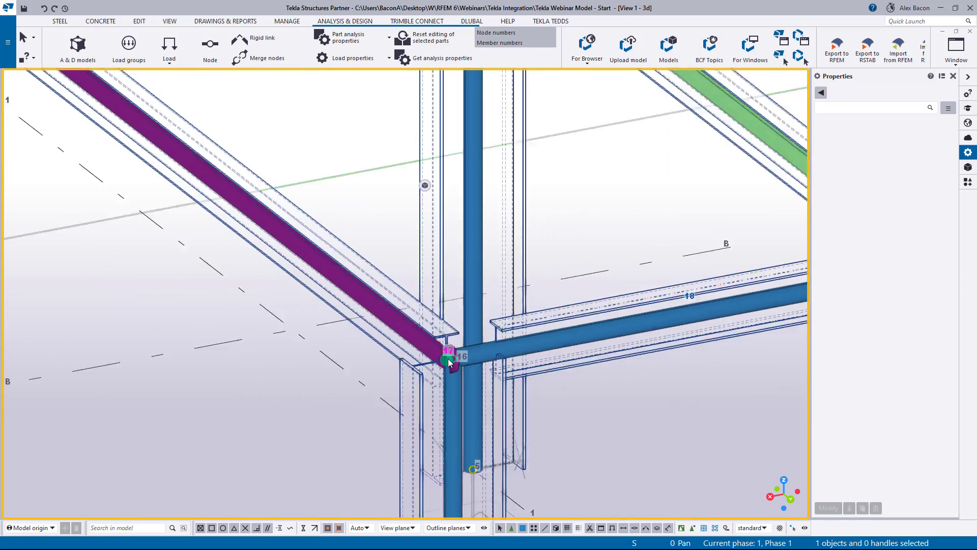
Merge nodes 12 and 18 at short member 54, using node 12 as the target and setting keep axis to No
scroll(496, 358, up, 2)
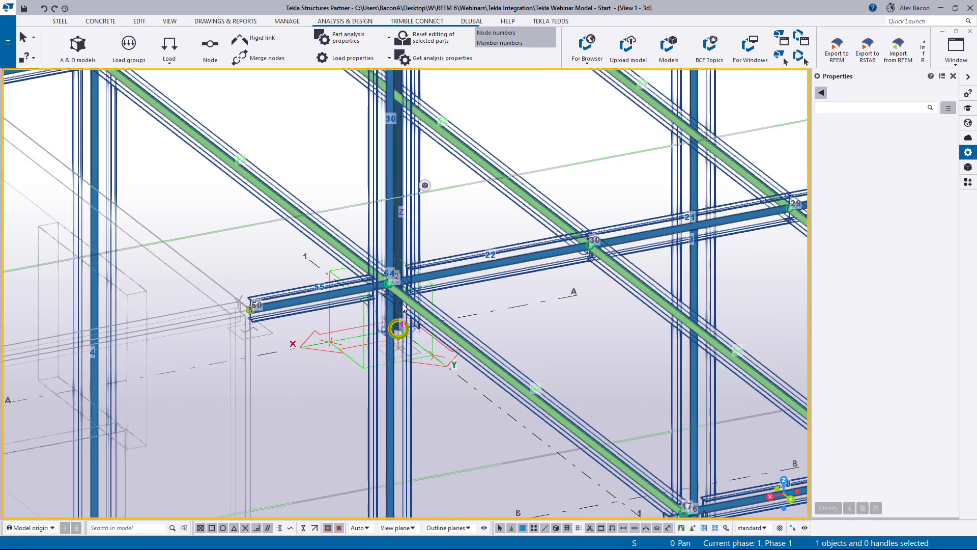
scroll(393, 280, up, 5)
scroll(376, 283, up, 4)
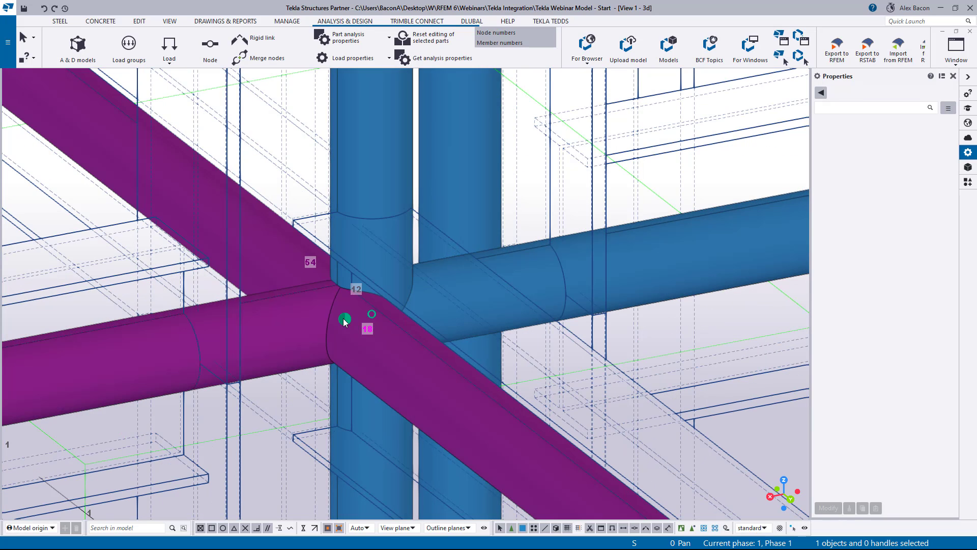
ctrl+click(372, 315)
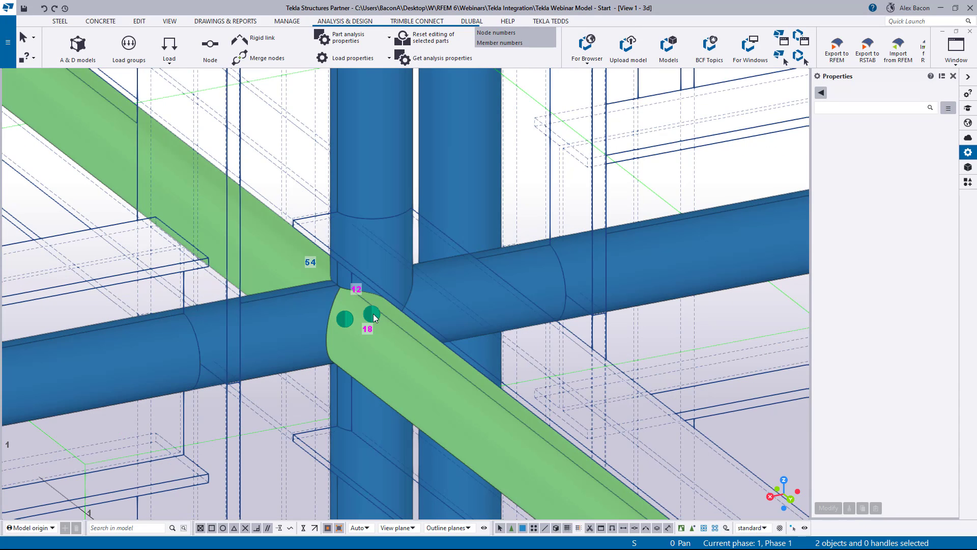
right_click(374, 313)
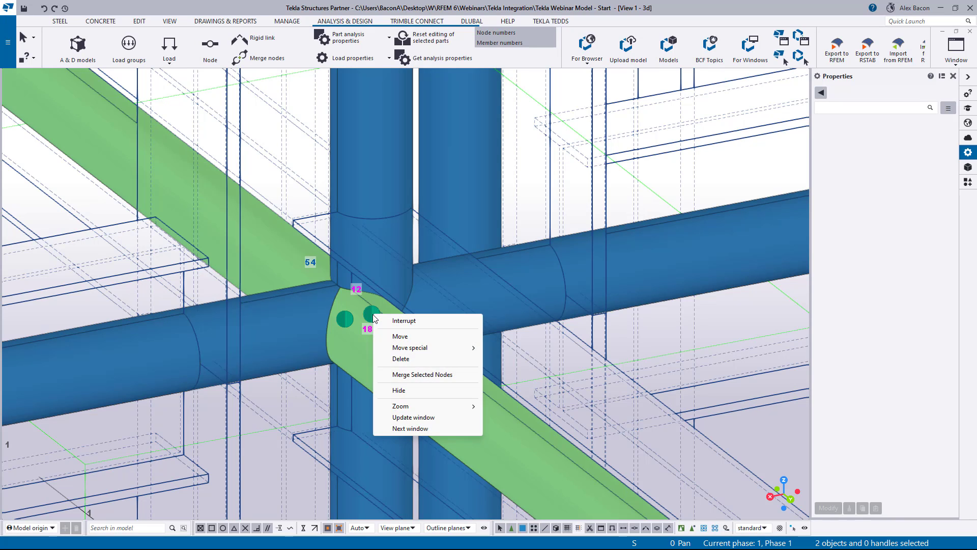
click(419, 376)
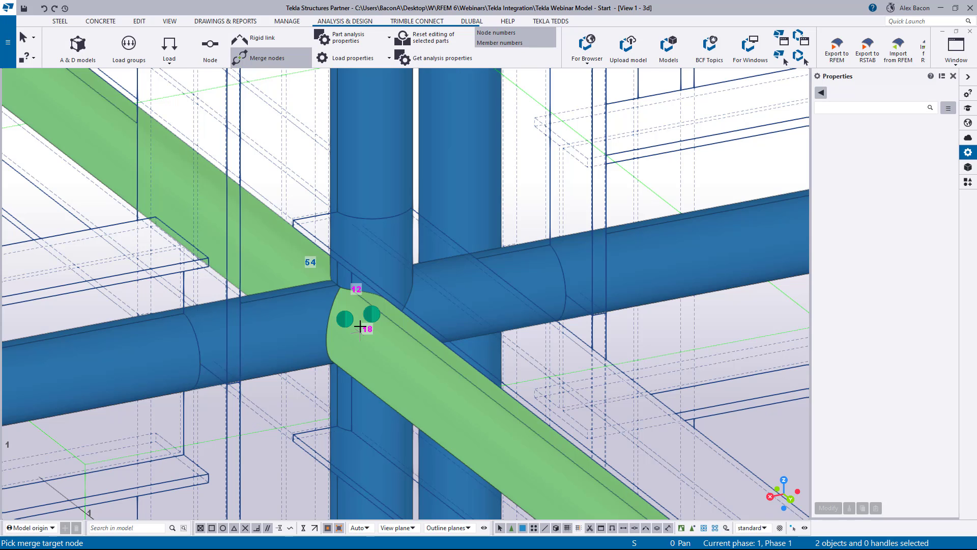
click(372, 315)
click(452, 290)
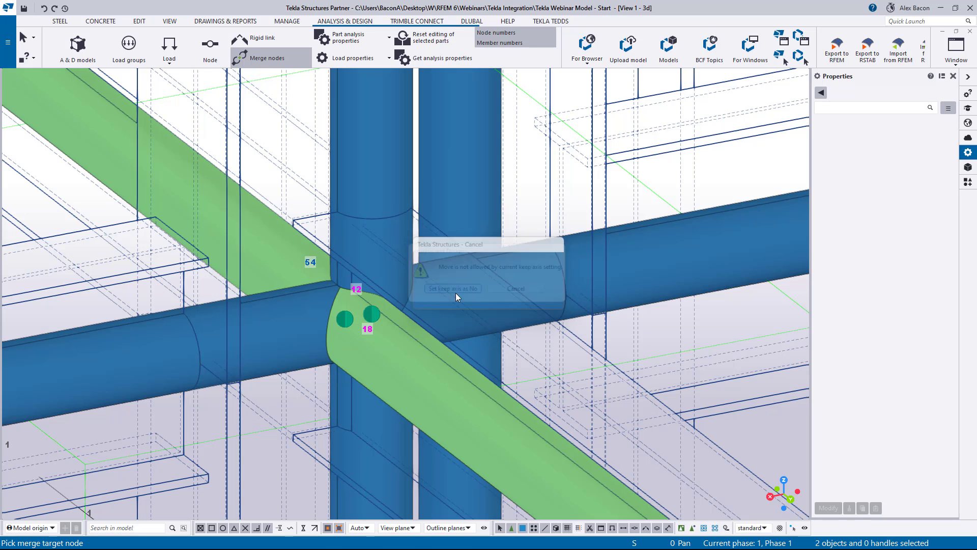
Inspect the nodes along beams 12 and 13, from the joint of member 40 through node 12 to corner node 16
scroll(373, 315, down, 5)
scroll(372, 312, up, 2)
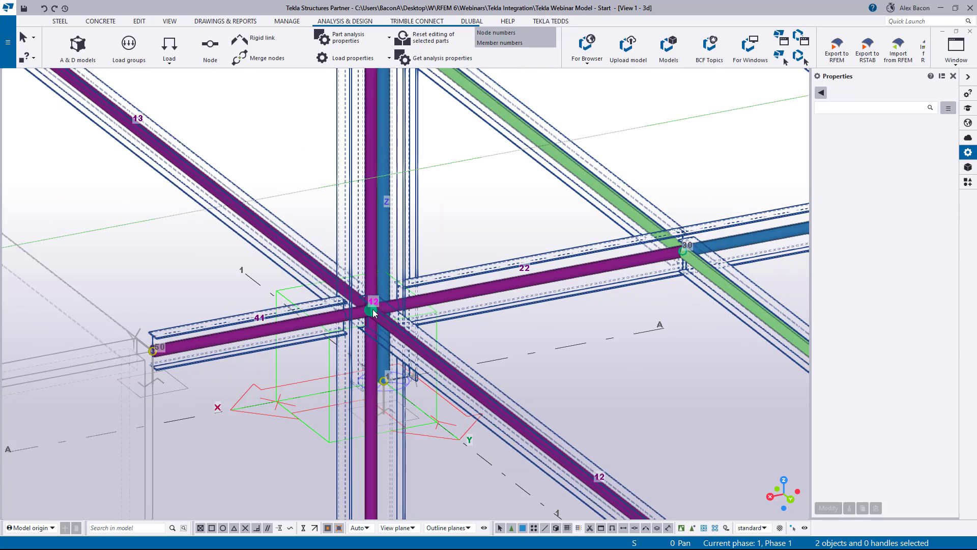
scroll(329, 287, down, 3)
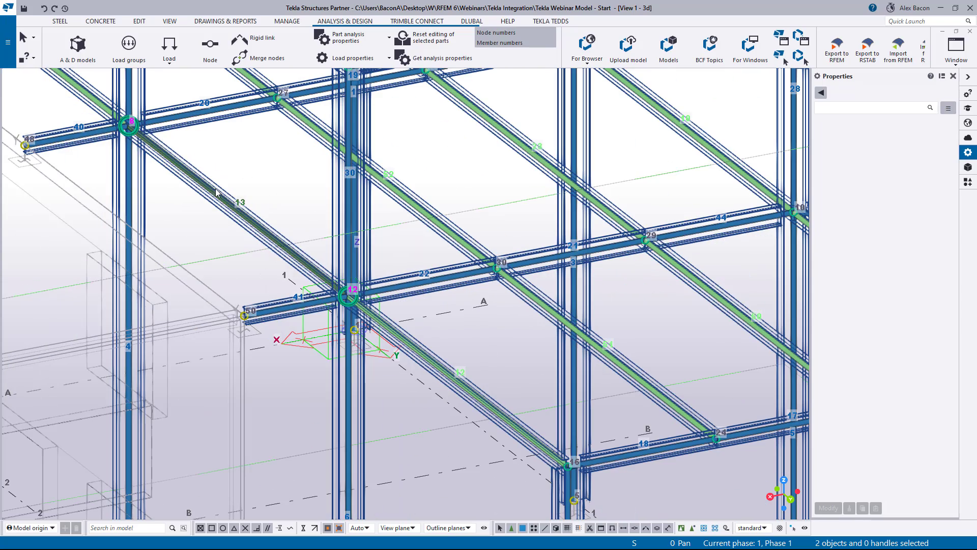
scroll(363, 301, up, 4)
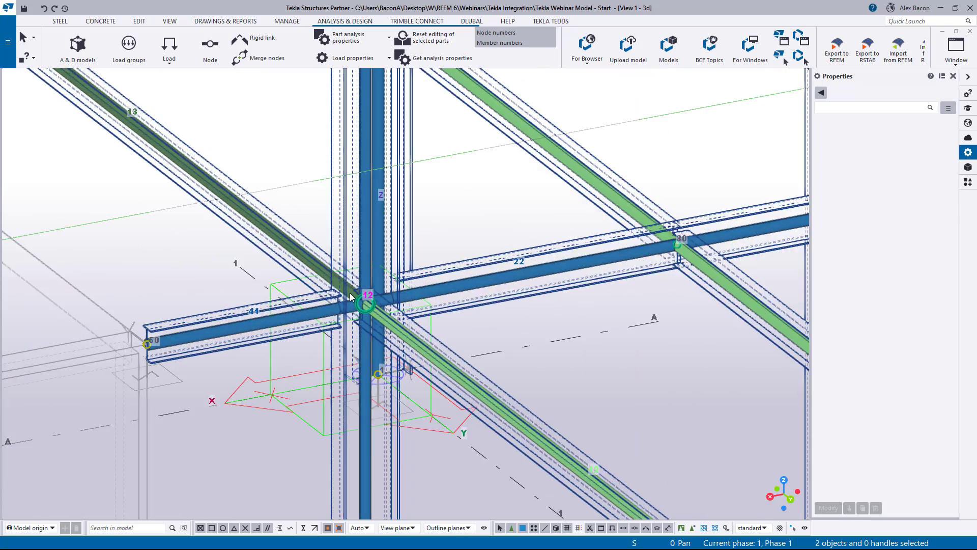
scroll(366, 303, down, 3)
scroll(365, 305, up, 4)
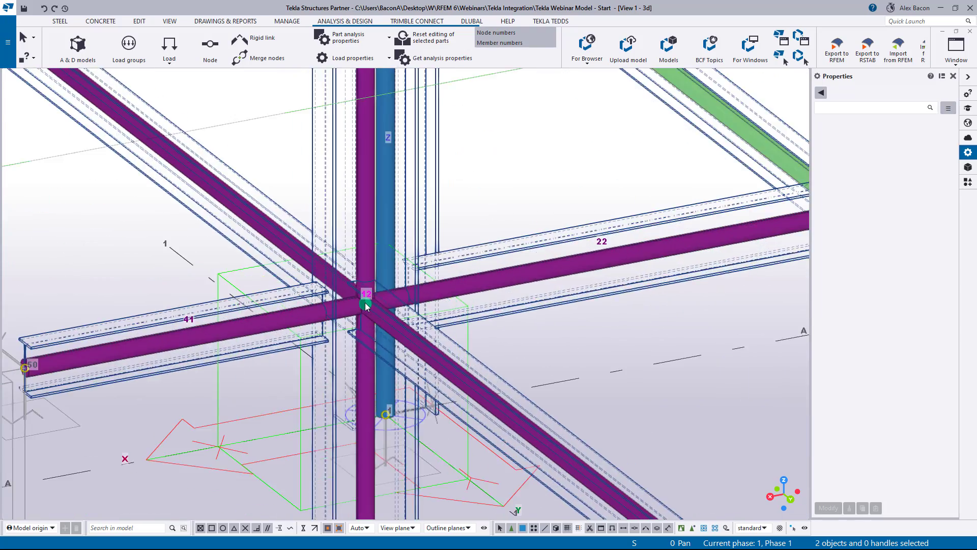
scroll(366, 305, down, 4)
middle_drag(115, 79, 286, 233)
middle_drag(430, 360, 220, 208)
scroll(414, 375, up, 5)
scroll(435, 355, up, 3)
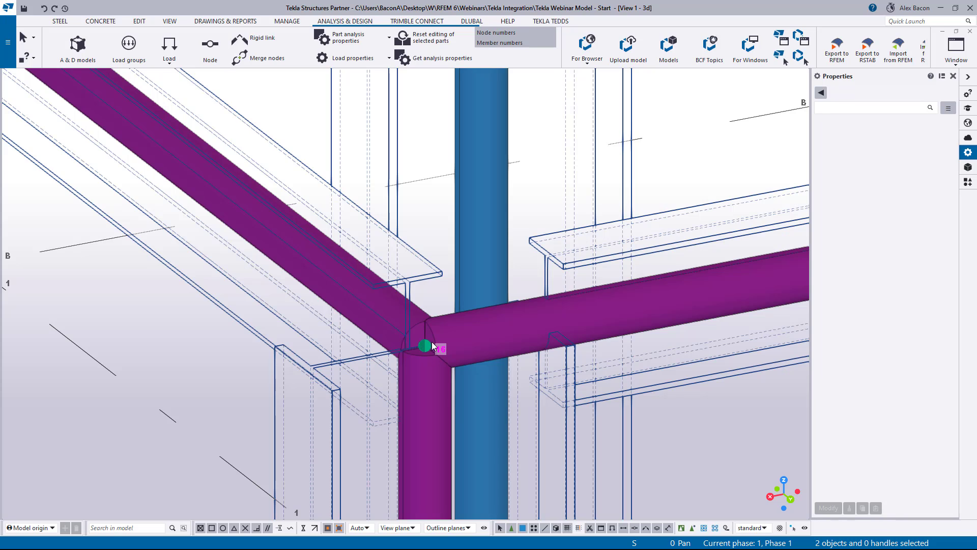
scroll(438, 350, down, 5)
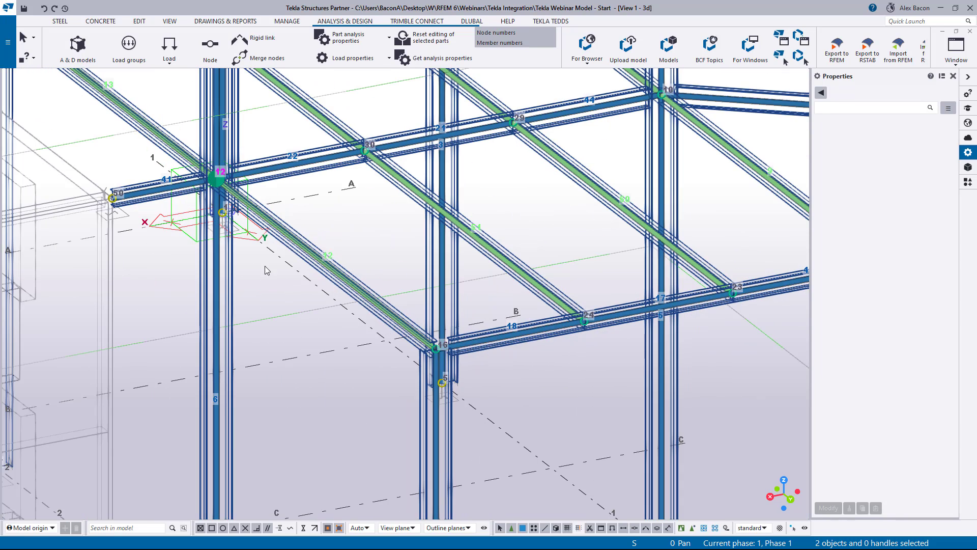
middle_drag(267, 270, 396, 392)
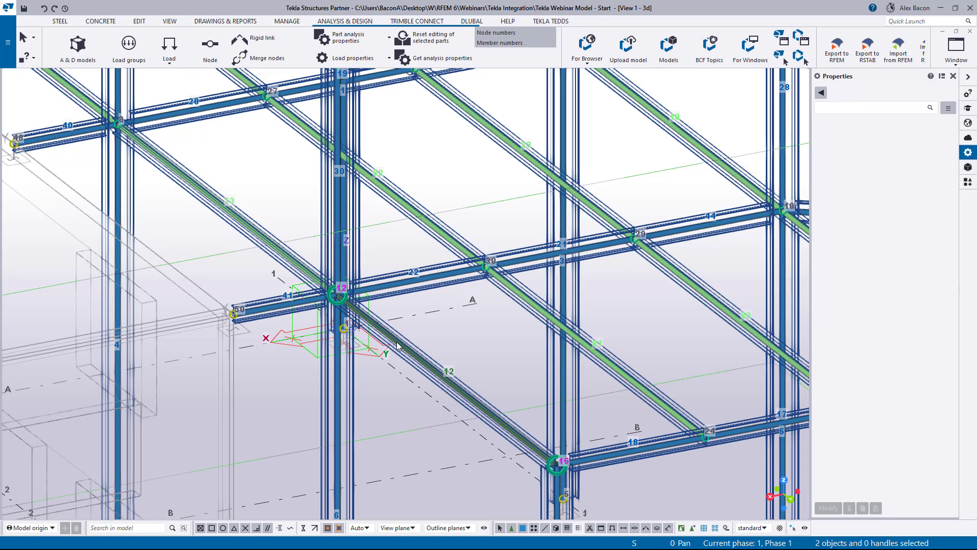
scroll(364, 322, up, 3)
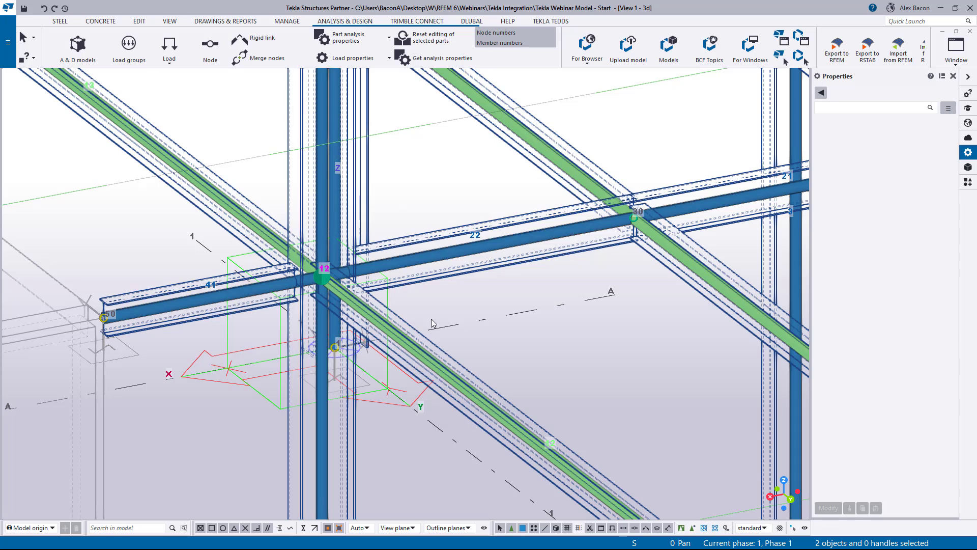
scroll(418, 346, down, 2)
scroll(419, 348, down, 1)
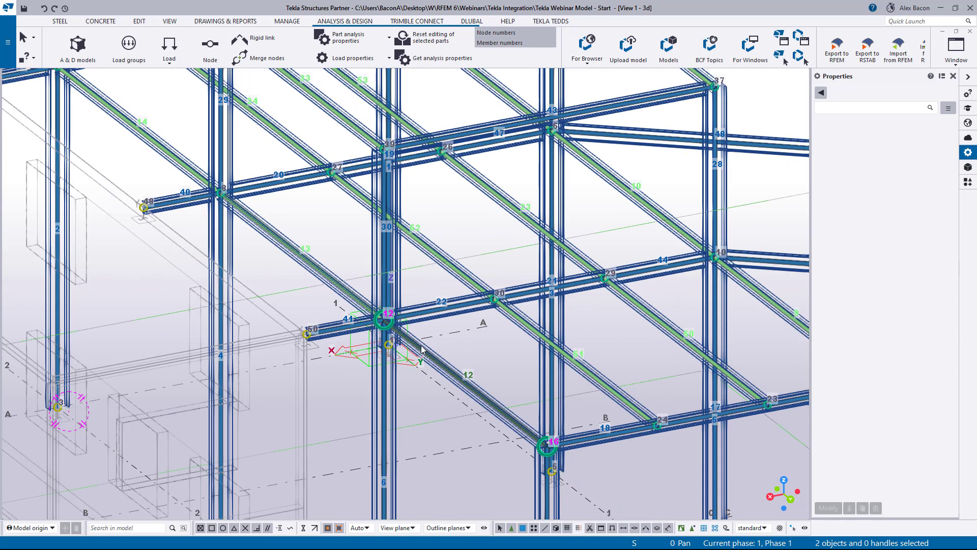
Display the warnings of the Steel analysis model again and dismiss the summary
click(392, 351)
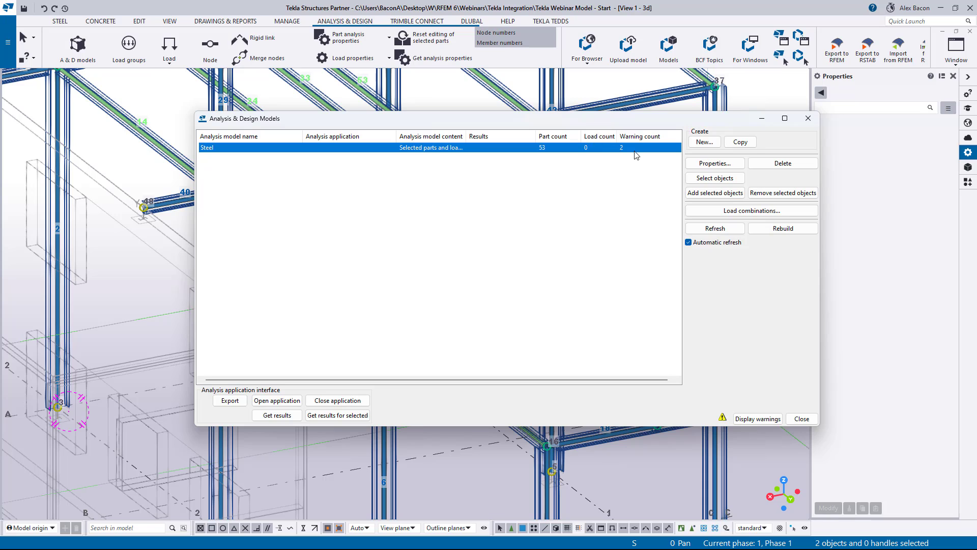
click(767, 418)
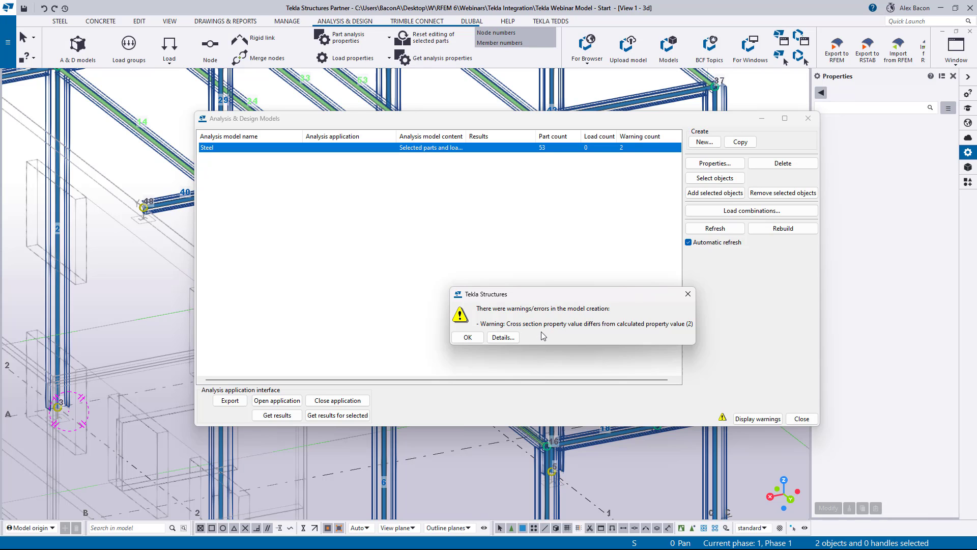
click(472, 336)
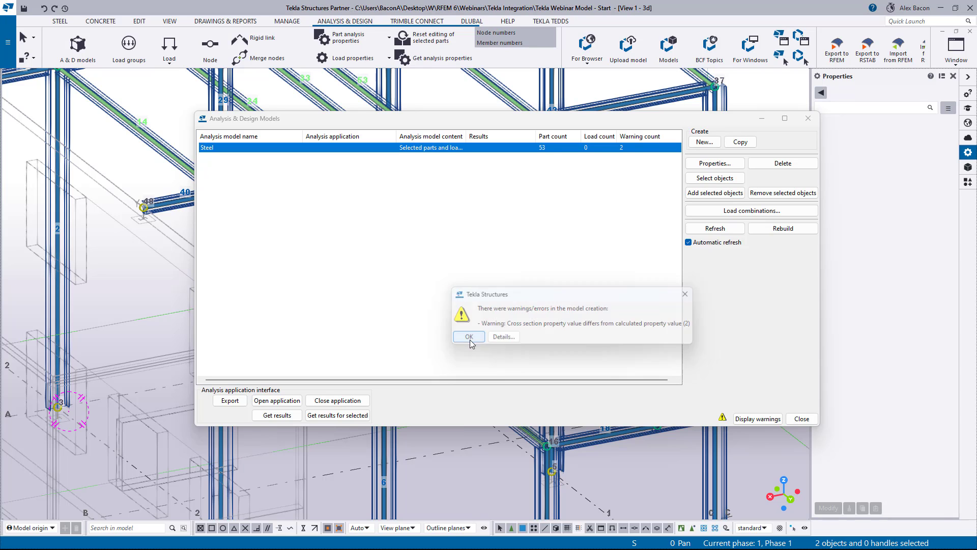
Reopen the analysis models list, show the Steel analysis model on the whole frame and move the list out of the view
scroll(485, 237, down, 5)
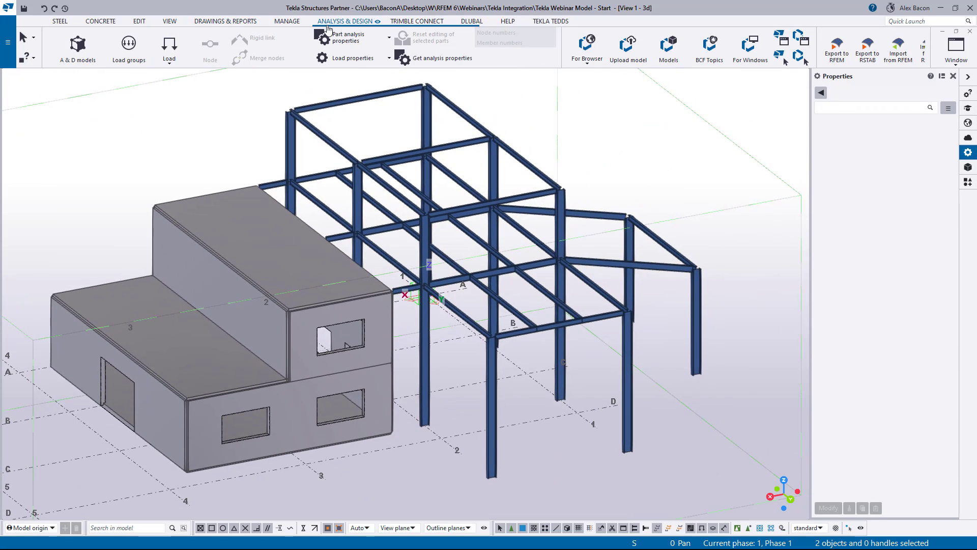
click(78, 46)
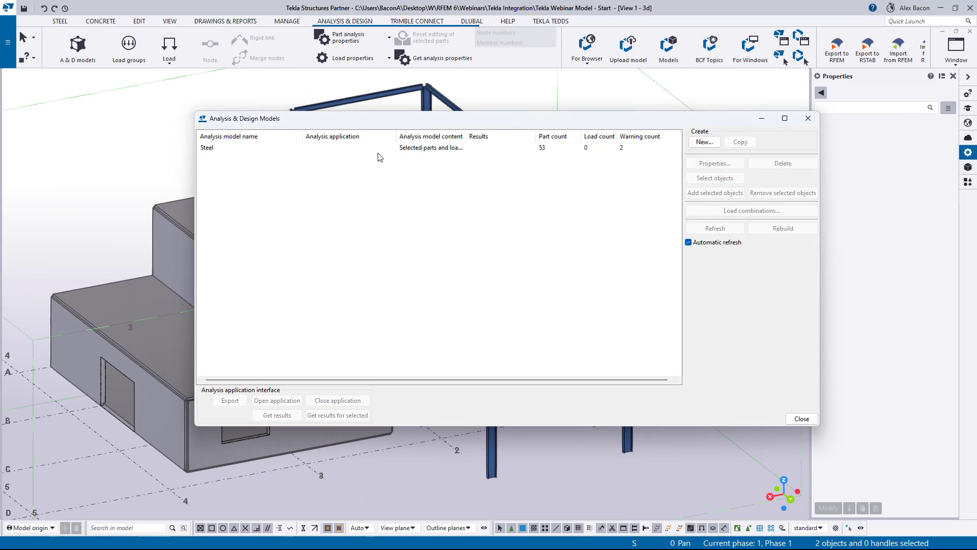
click(363, 146)
drag(439, 121, 0, 162)
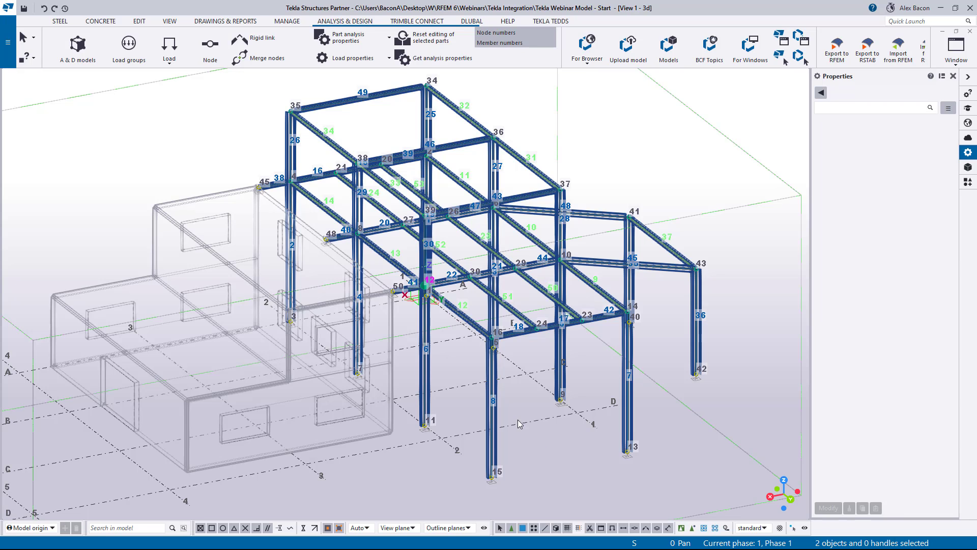
Set the analysis axis position of corner column member 8 to Top center and examine the member at the column base
scroll(508, 426, up, 4)
middle_drag(521, 408, 499, 366)
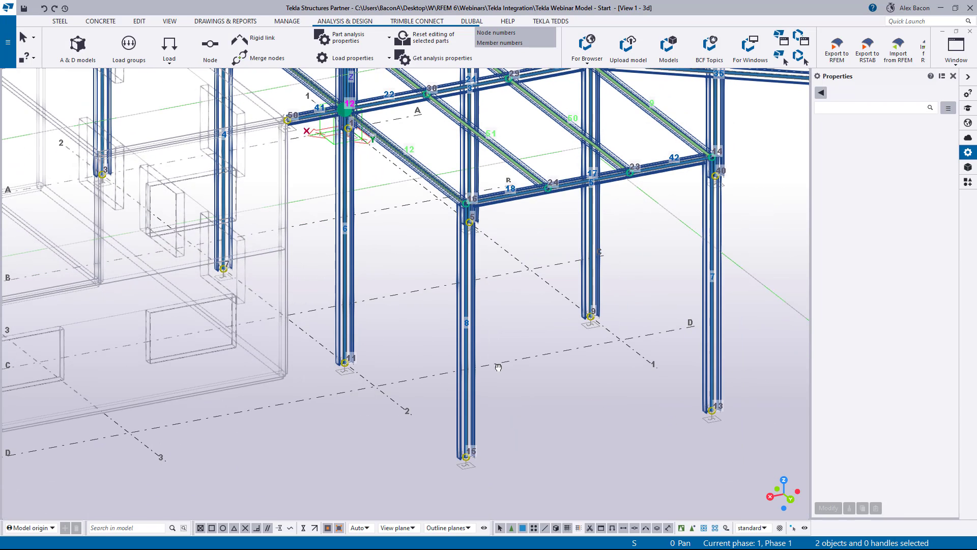
double_click(467, 406)
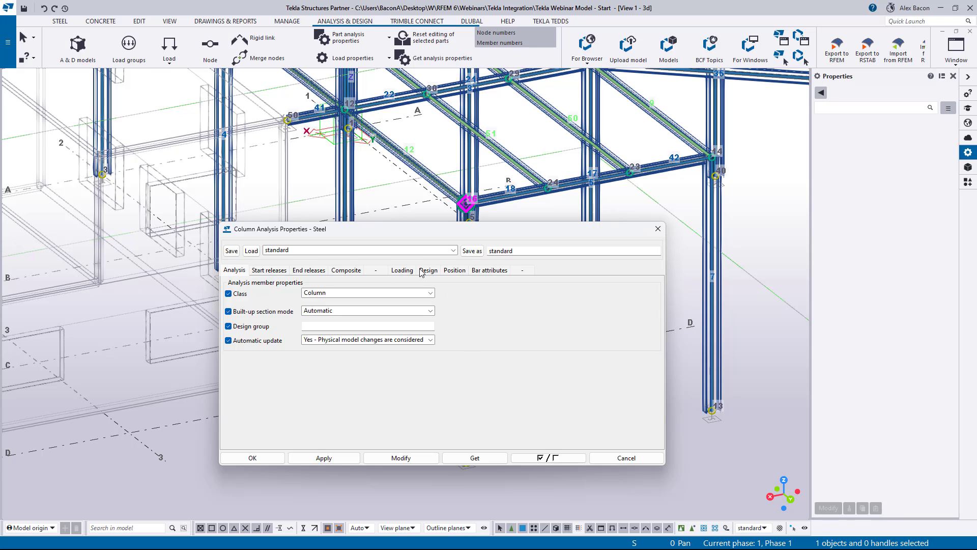
drag(419, 232, 712, 226)
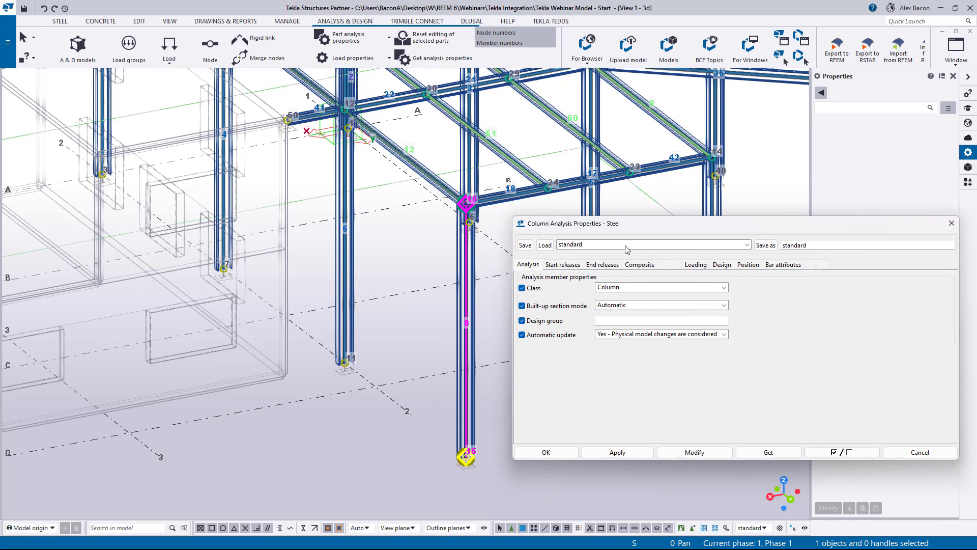
click(747, 265)
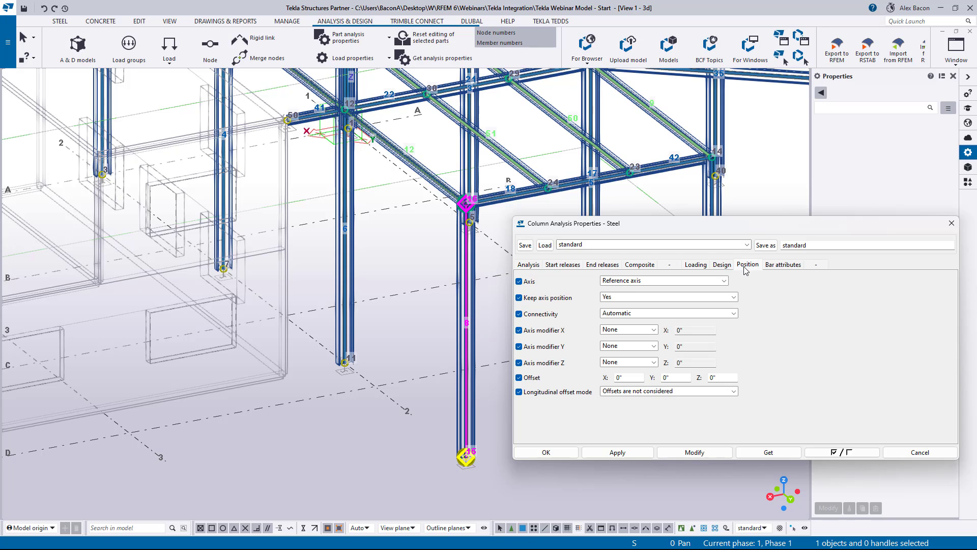
click(635, 283)
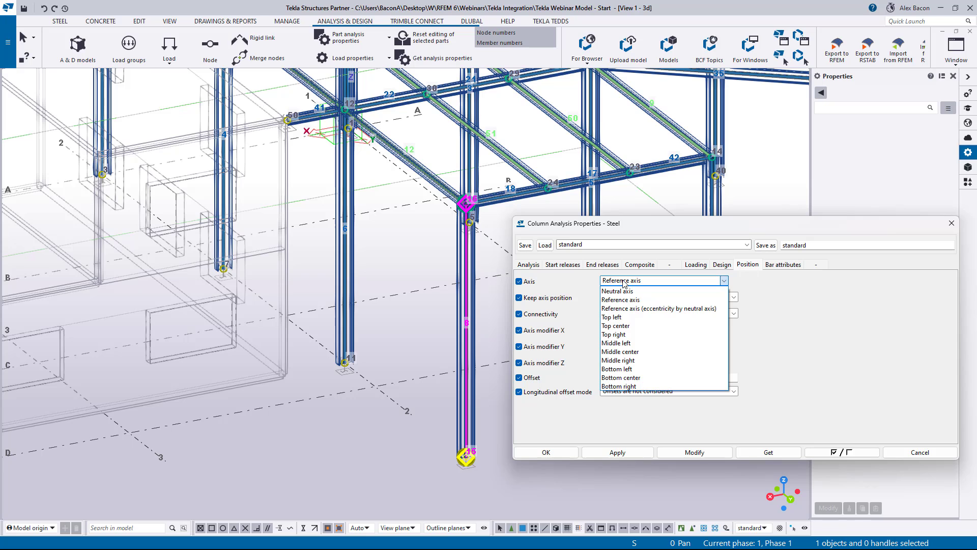
click(629, 326)
scroll(458, 464, up, 5)
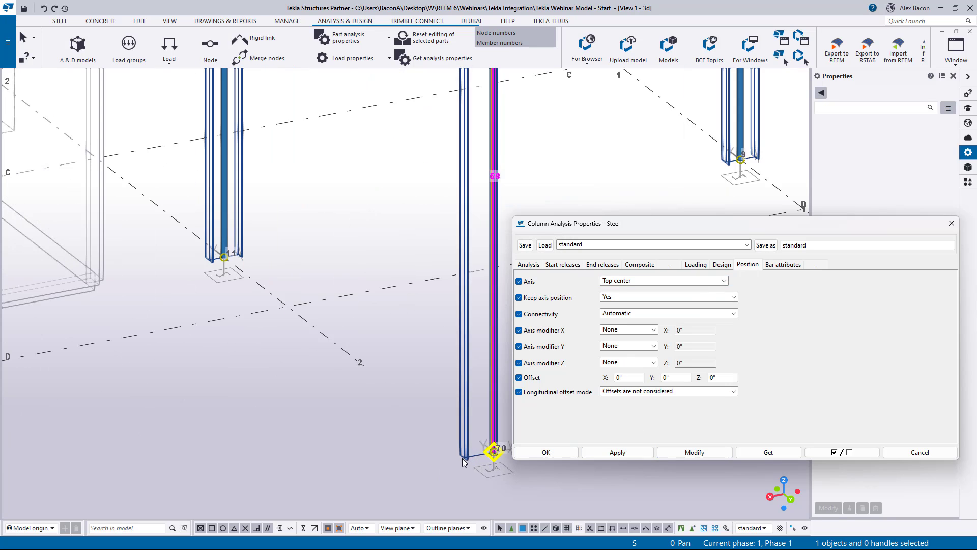
middle_drag(374, 474, 400, 422)
middle_drag(399, 334, 392, 437)
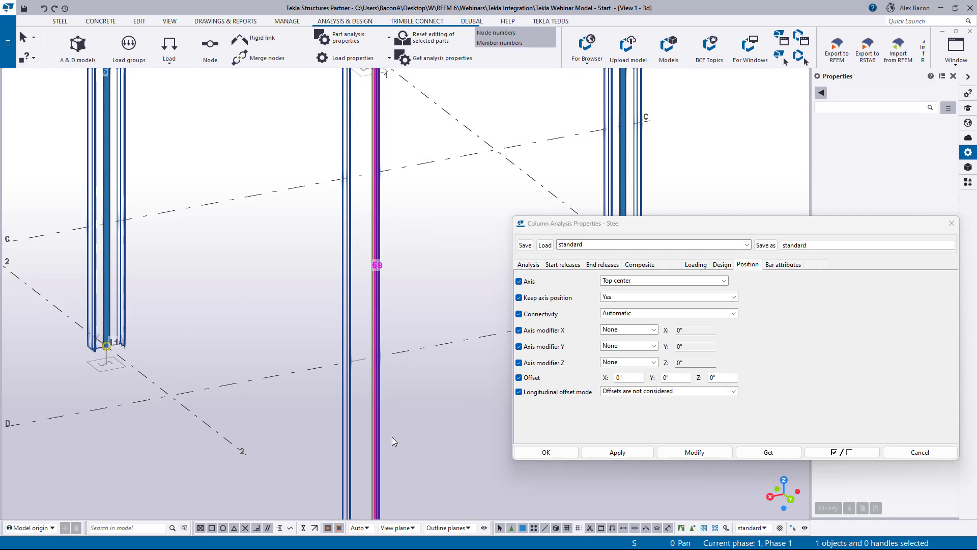
mouse_move(398, 311)
middle_down()
mouse_move(397, 423)
mouse_move(398, 260)
middle_up()
scroll(380, 283, down, 1)
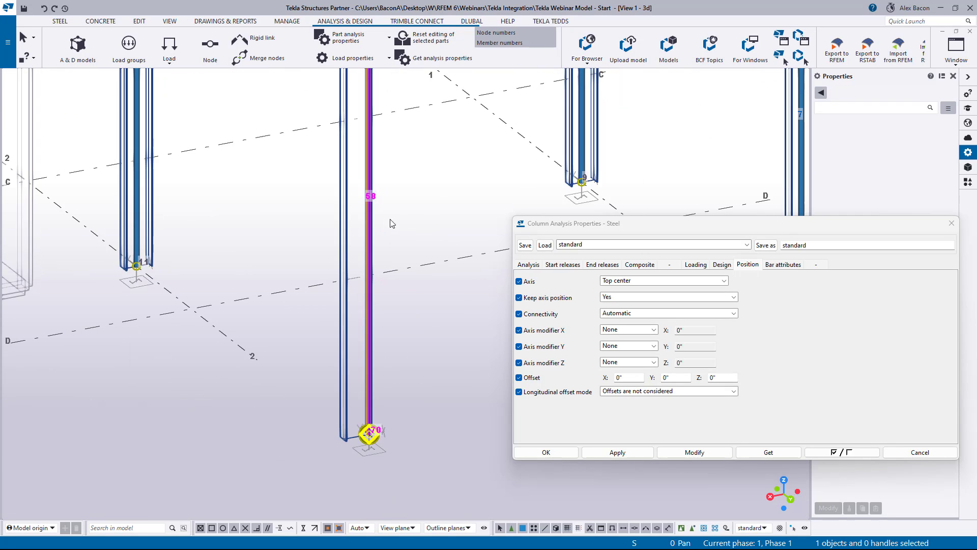
scroll(367, 433, up, 1)
scroll(367, 433, up, 1)
Restore the corner column's analysis axis to Reference axis and close its analysis properties
click(644, 281)
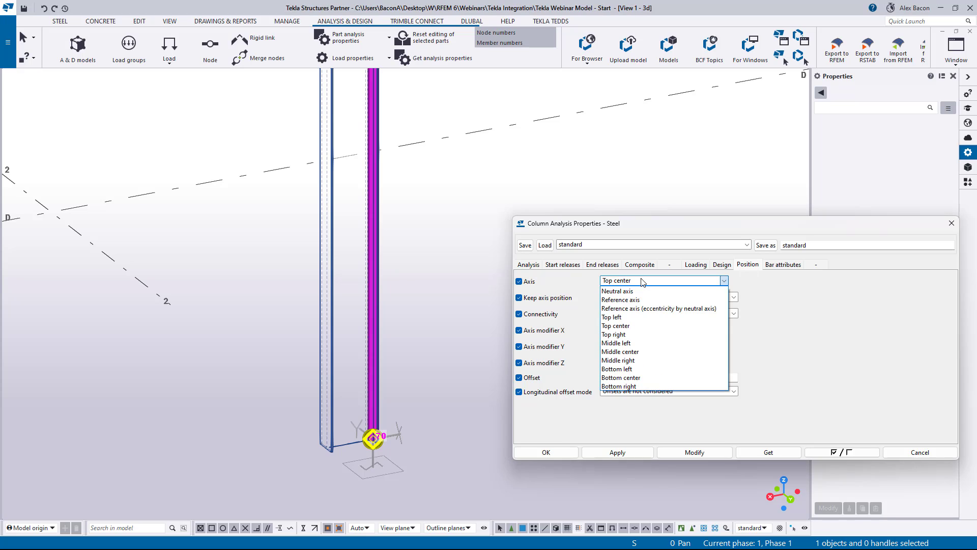
click(644, 299)
click(695, 453)
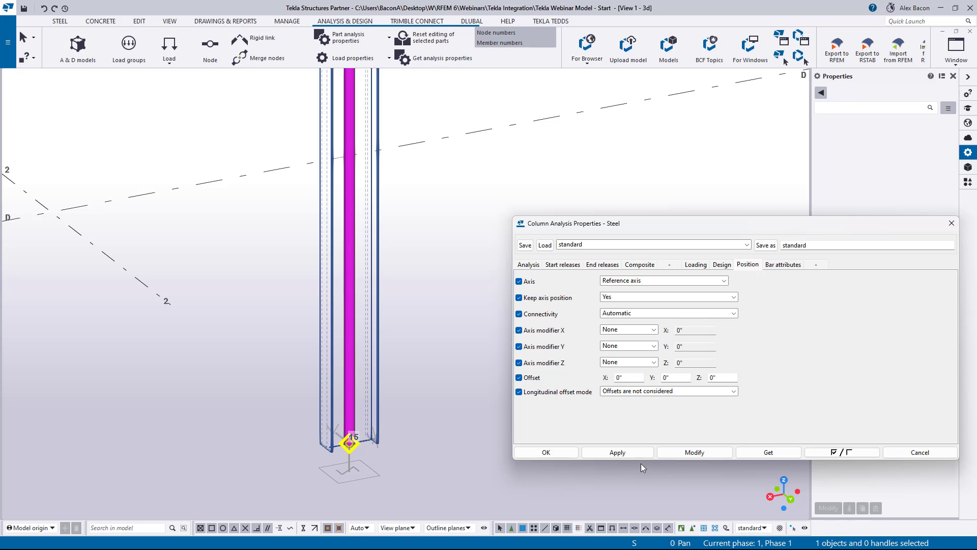
drag(821, 231, 719, 209)
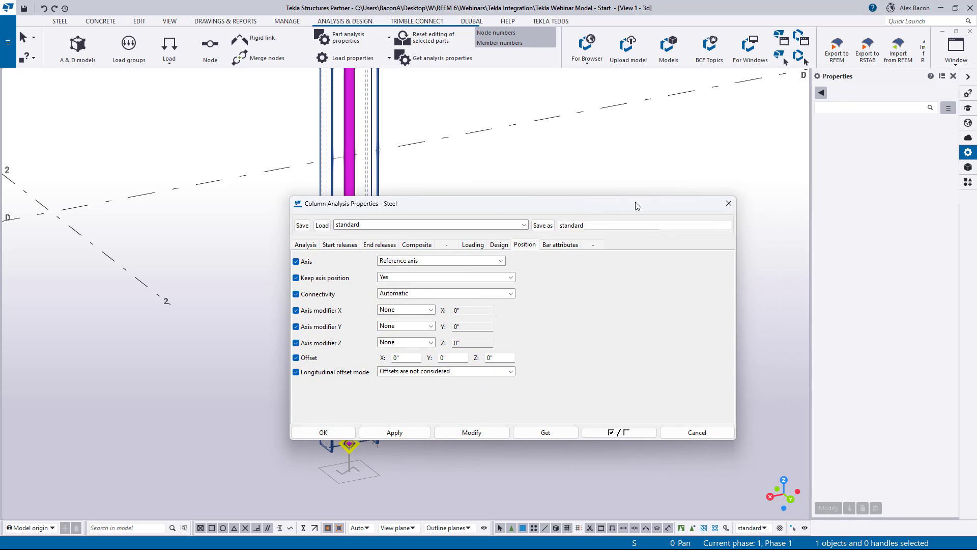
click(729, 204)
Clear the column selection and return the view to the physical model of the whole frame
scroll(500, 205, down, 5)
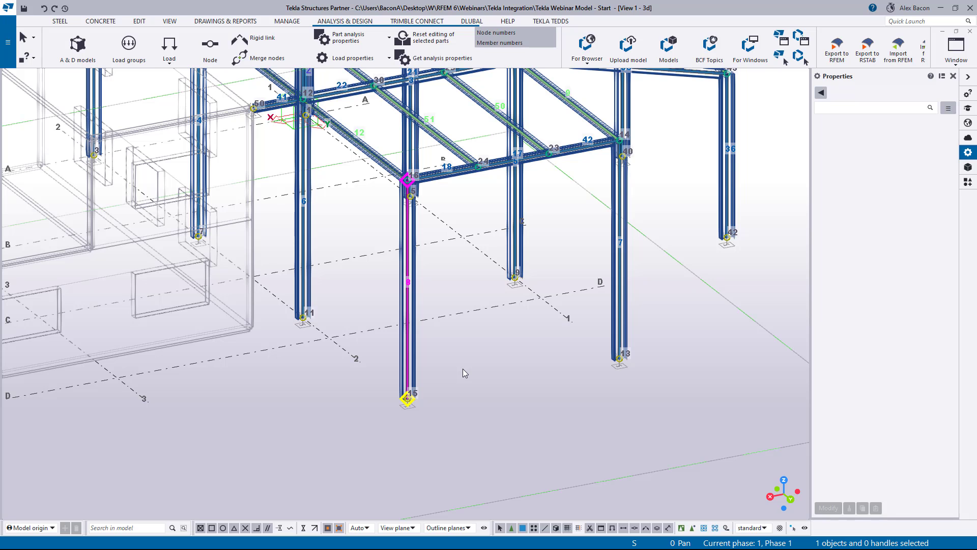
scroll(461, 369, down, 5)
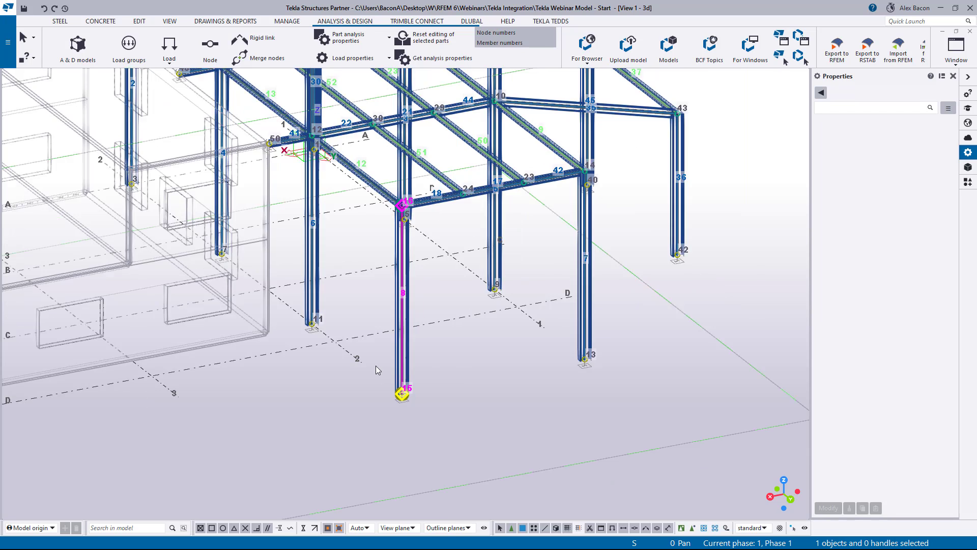
scroll(406, 337, up, 1)
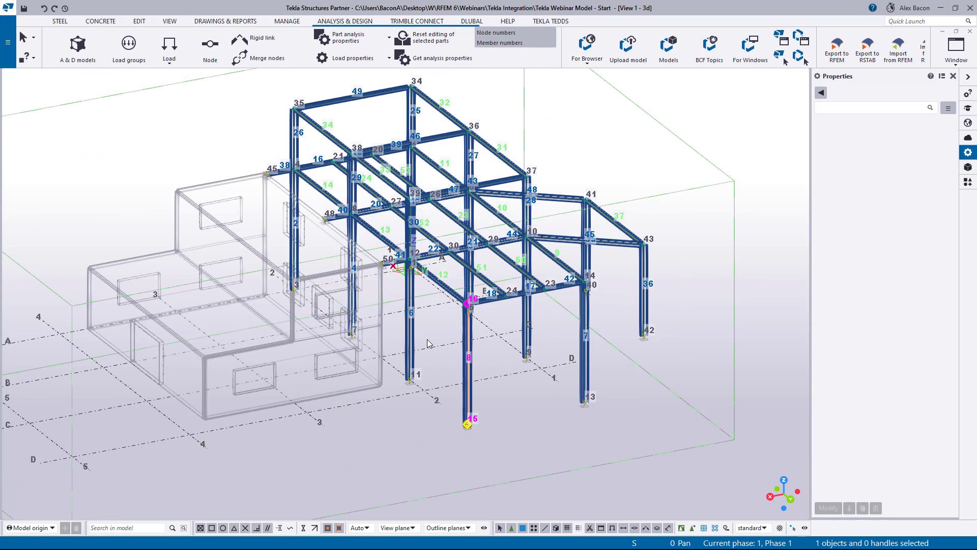
click(432, 341)
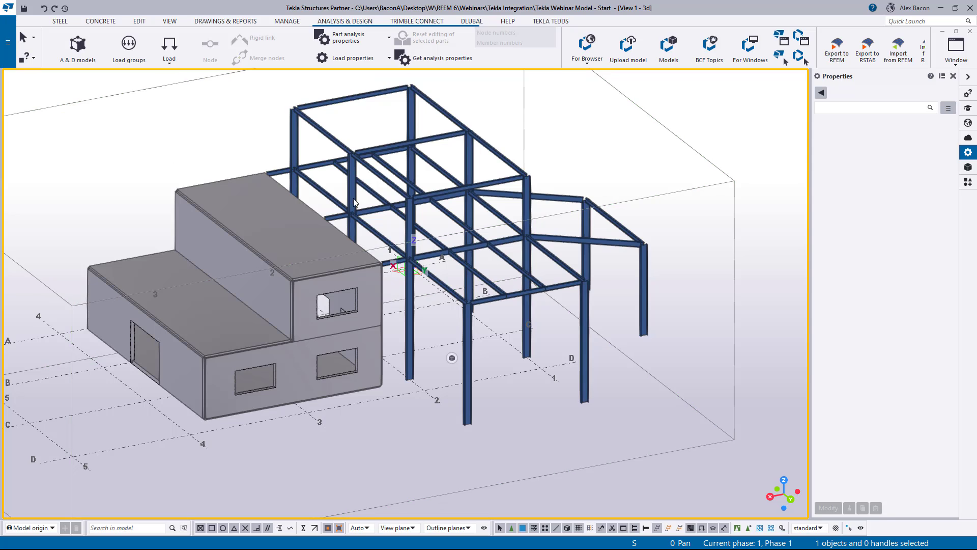
scroll(641, 303, up, 1)
Check the profiles and materials assigned to two steel columns, a floor beam and an upper frame beam
click(641, 305)
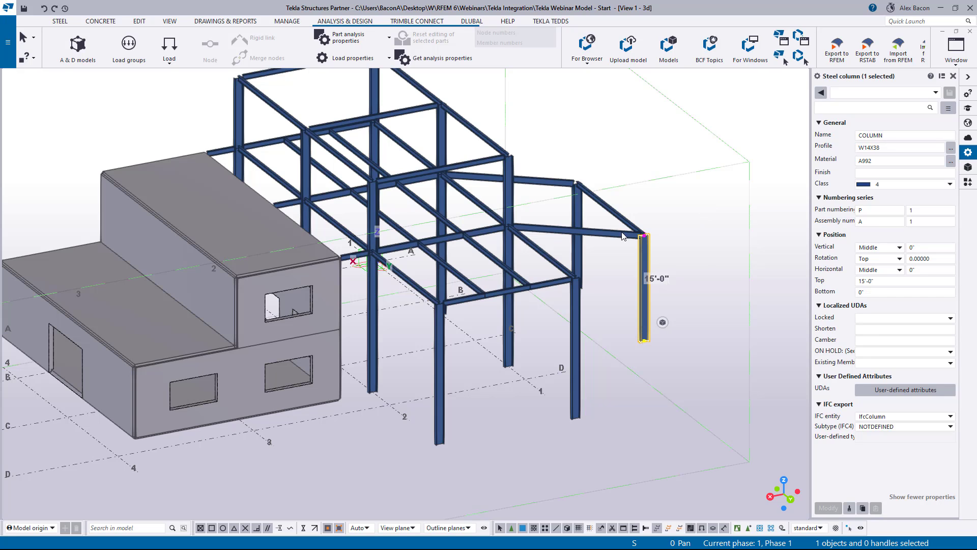
click(884, 147)
click(484, 236)
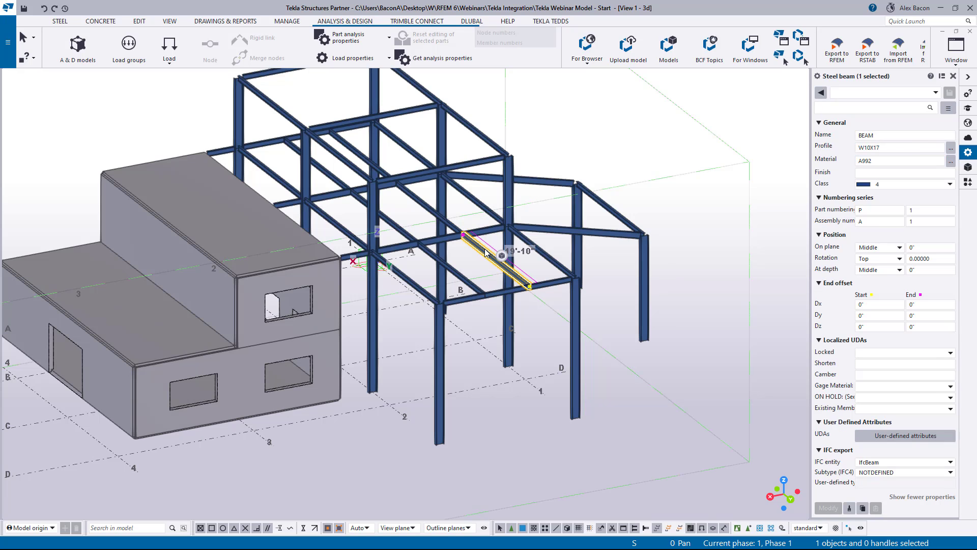
click(508, 245)
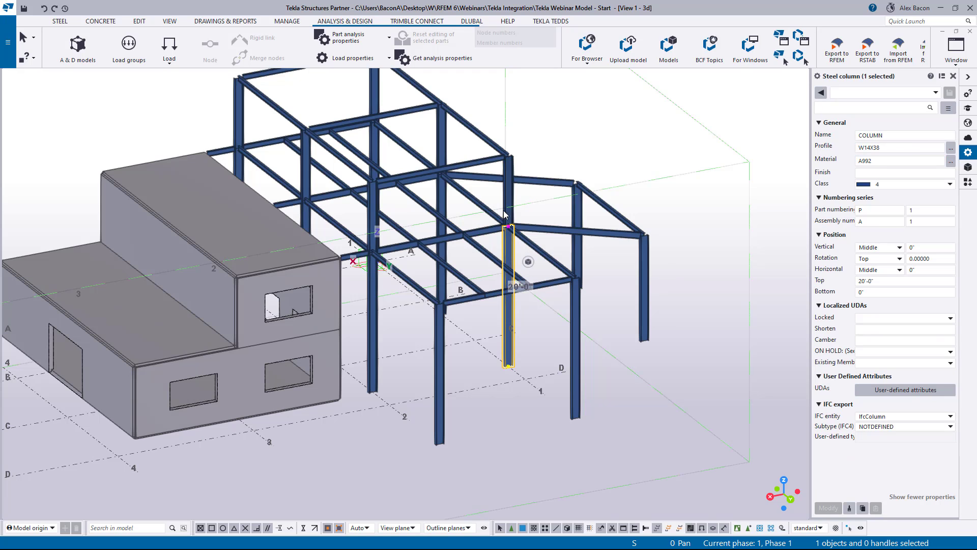
click(433, 172)
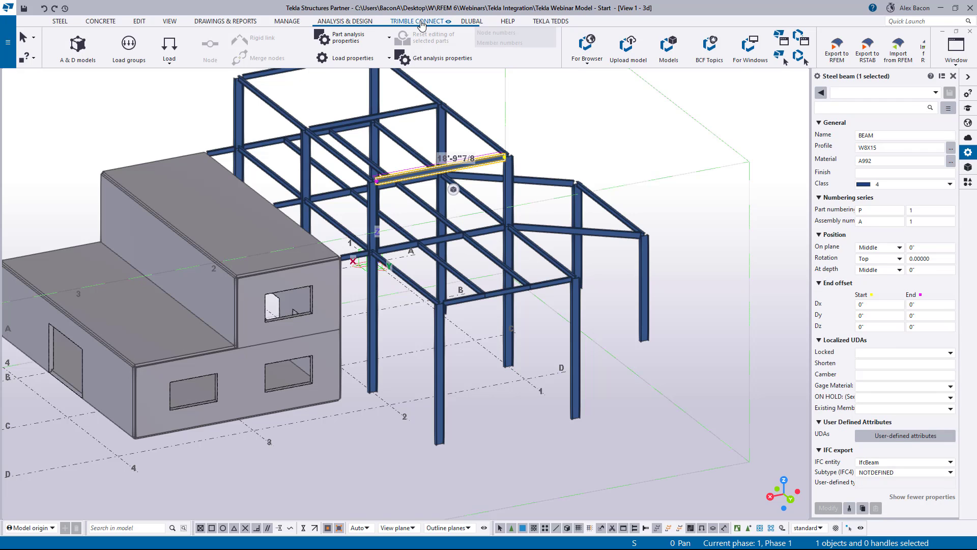
Review the Dlubal conversion table entries for exporting W sections and the A992 material to RFEM
click(460, 21)
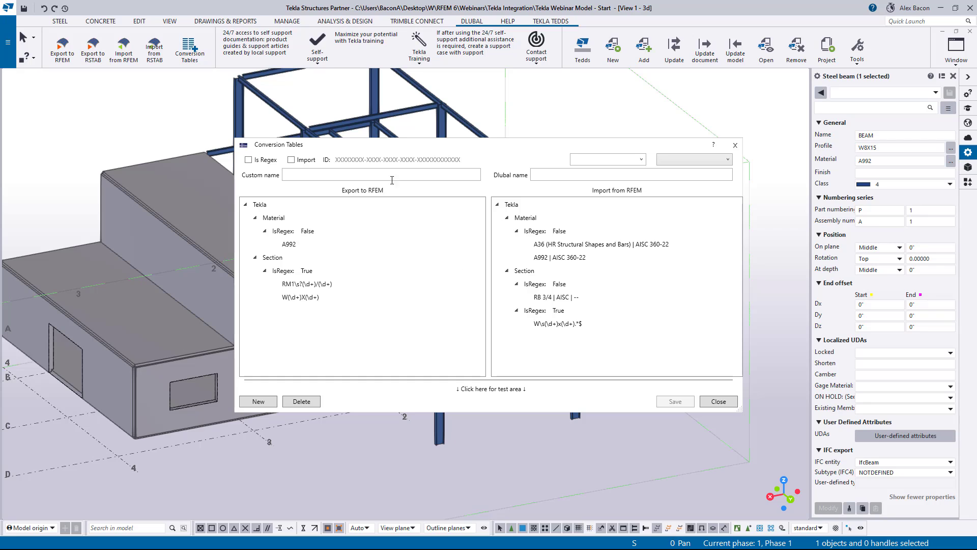
click(310, 299)
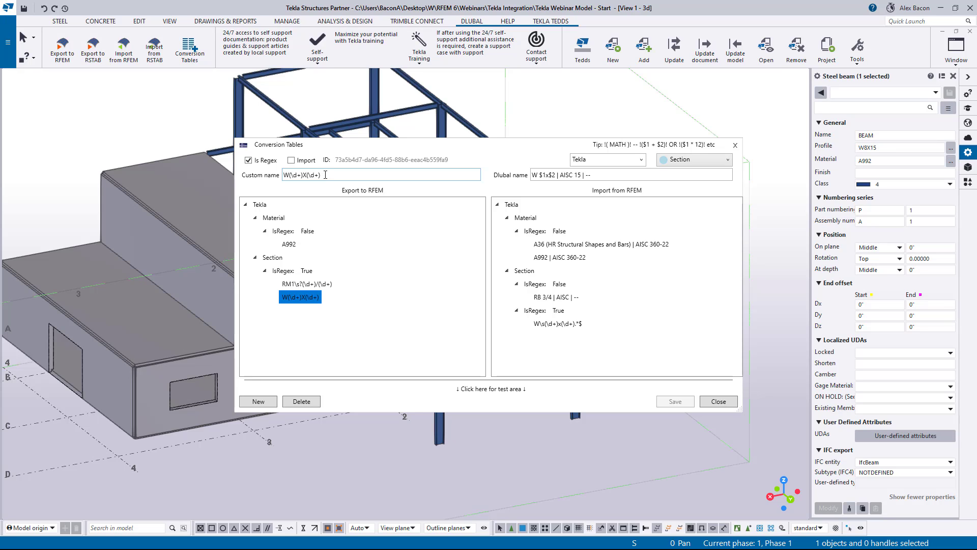
click(288, 245)
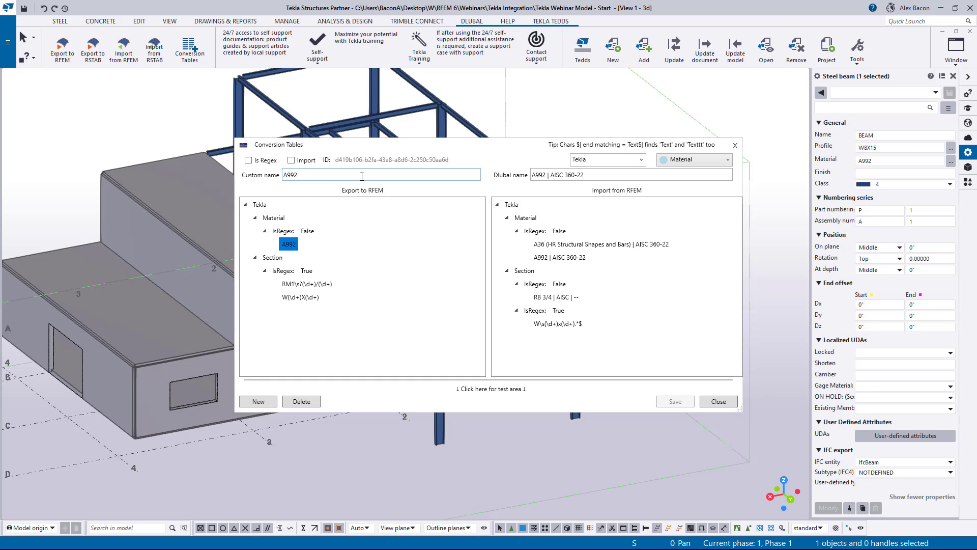
click(735, 145)
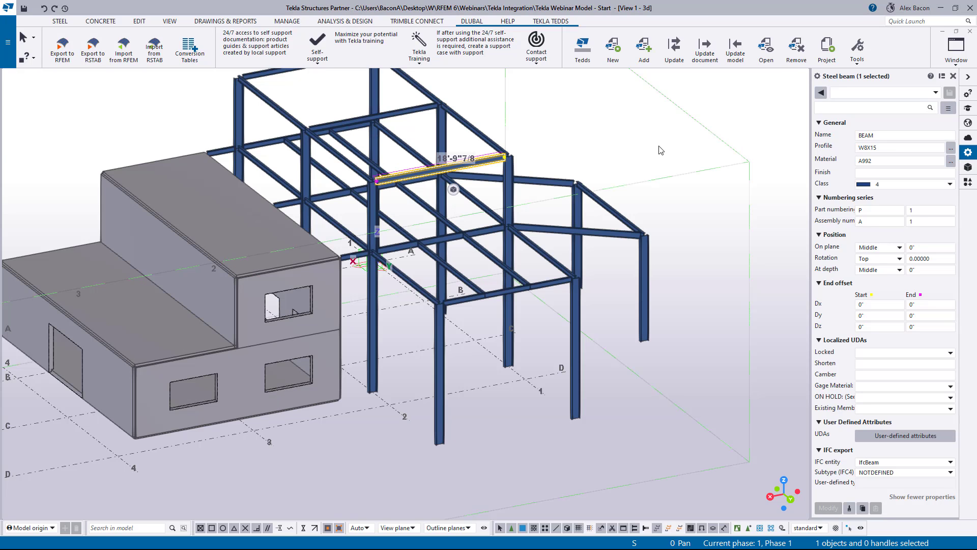
scroll(632, 151, down, 2)
middle_drag(632, 160, 634, 185)
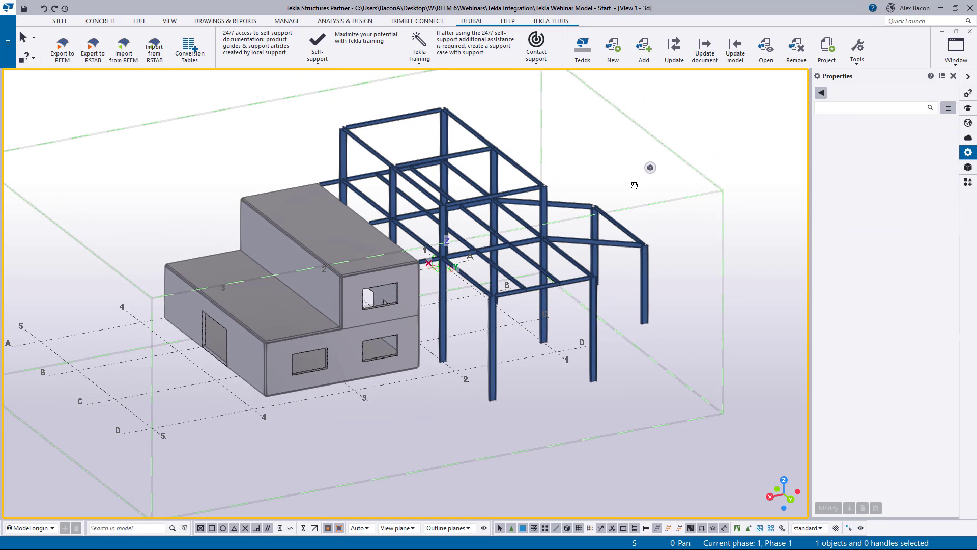
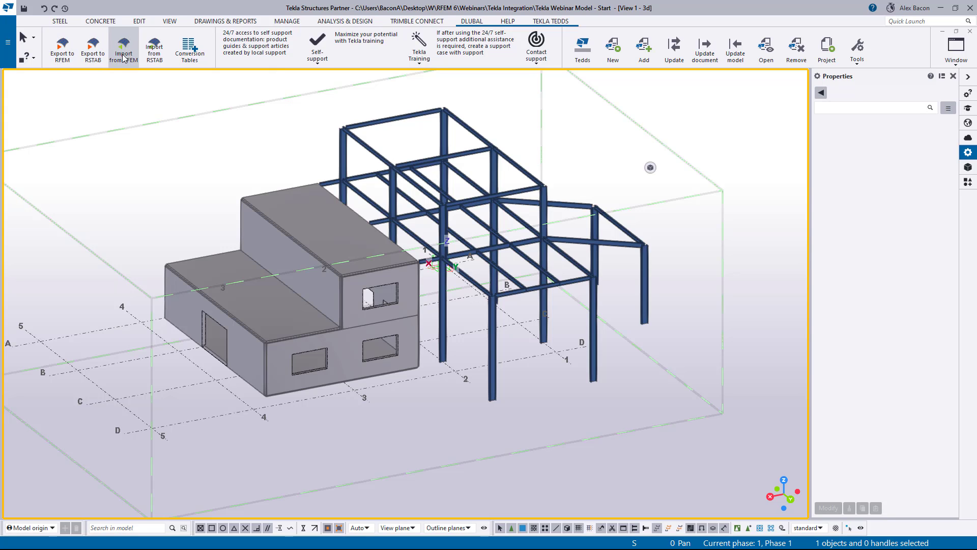
Dismiss the export options and arrange Tekla Structures side by side with RFEM, with the existing RFEM model in view
click(62, 51)
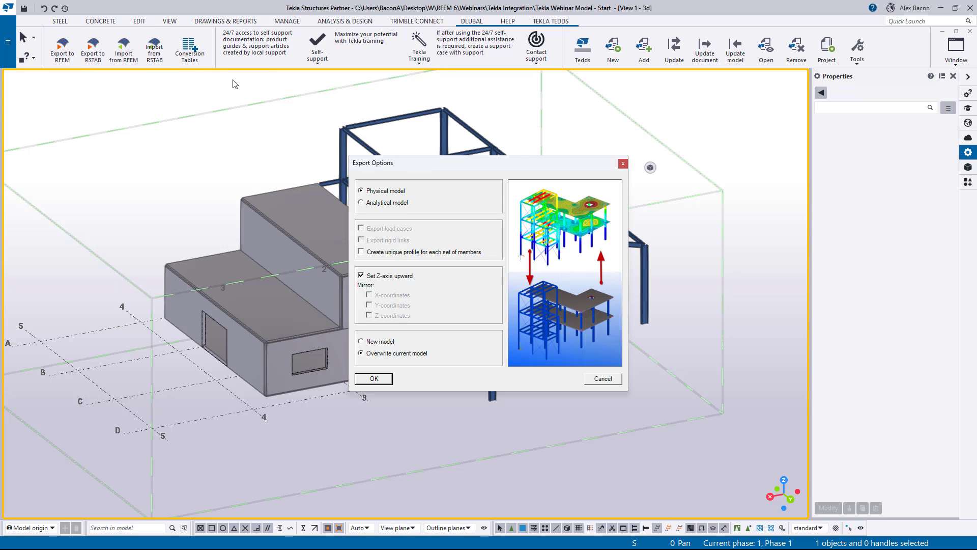
click(623, 164)
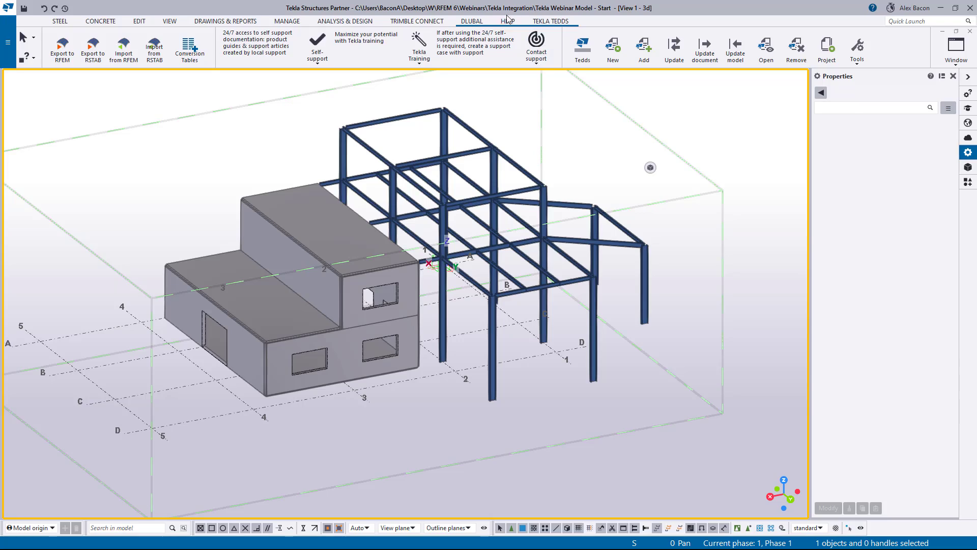
drag(494, 10, 976, 181)
click(157, 125)
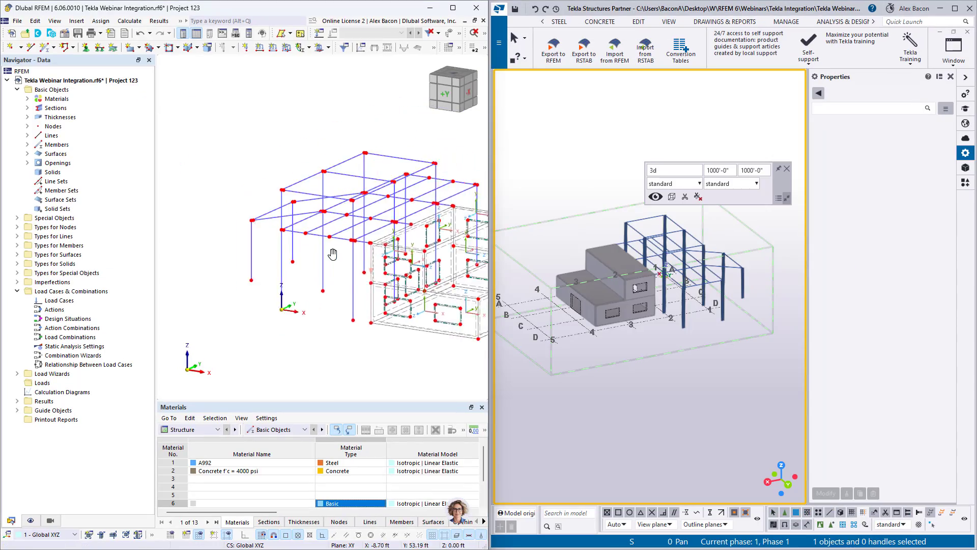
middle_drag(332, 254, 254, 252)
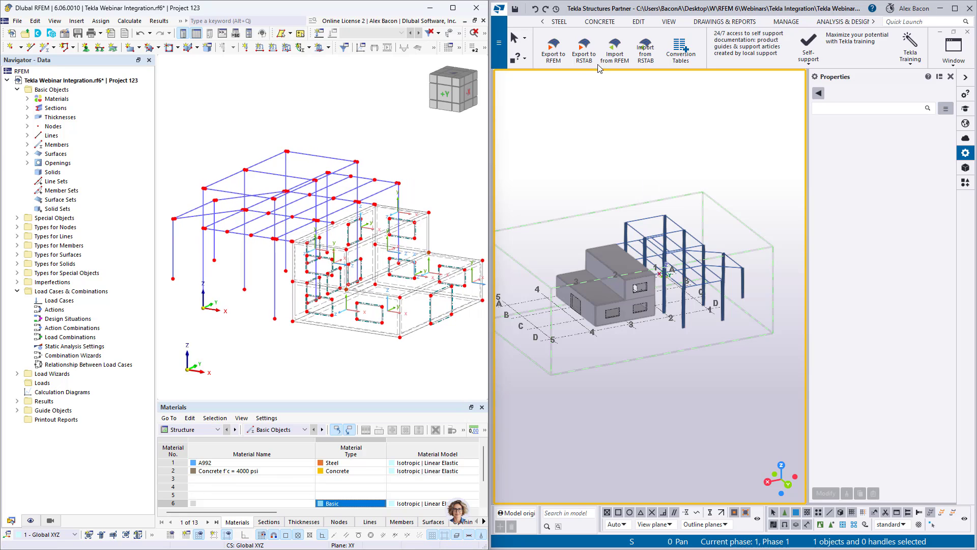
Export the analytical model from Tekla to RFEM with rigid links and the Z-axis upward, overwriting the current model
click(566, 61)
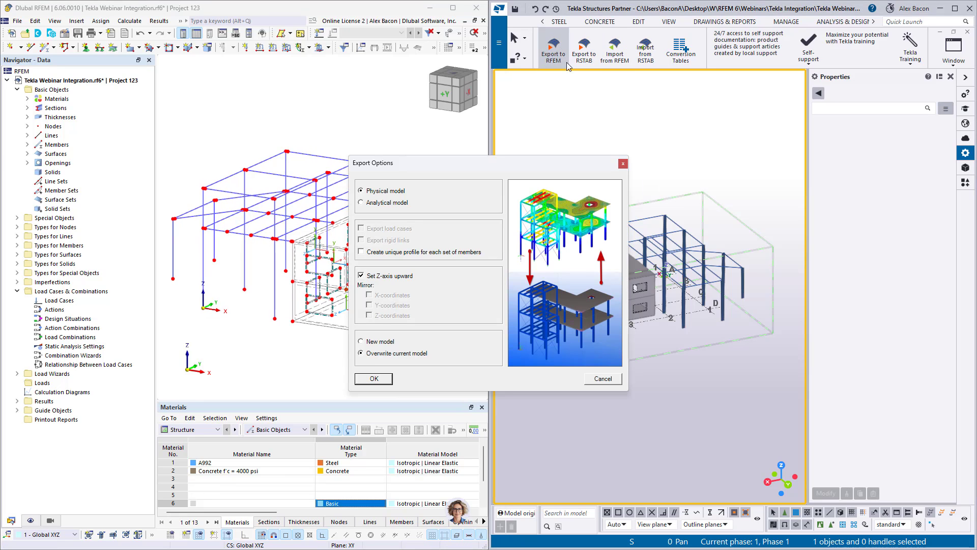
click(406, 203)
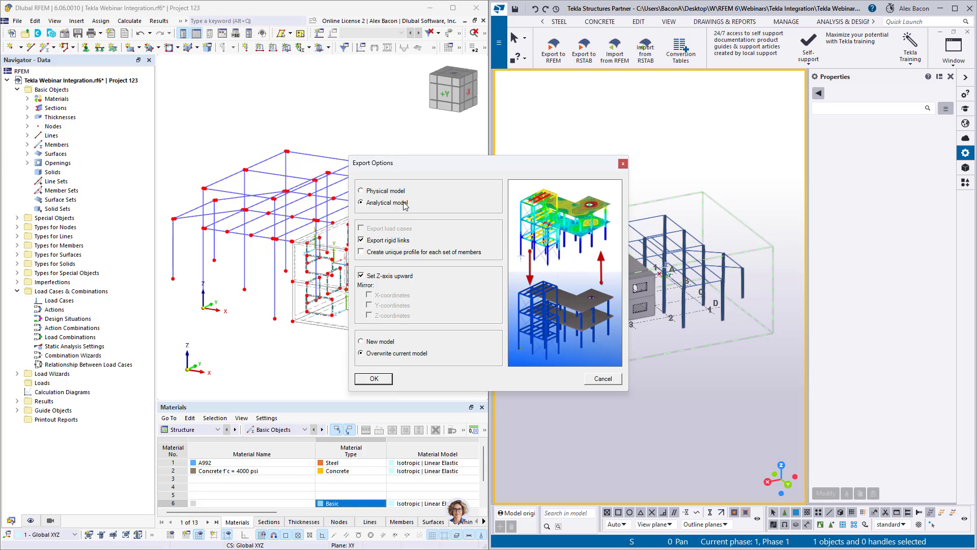
drag(428, 161, 662, 168)
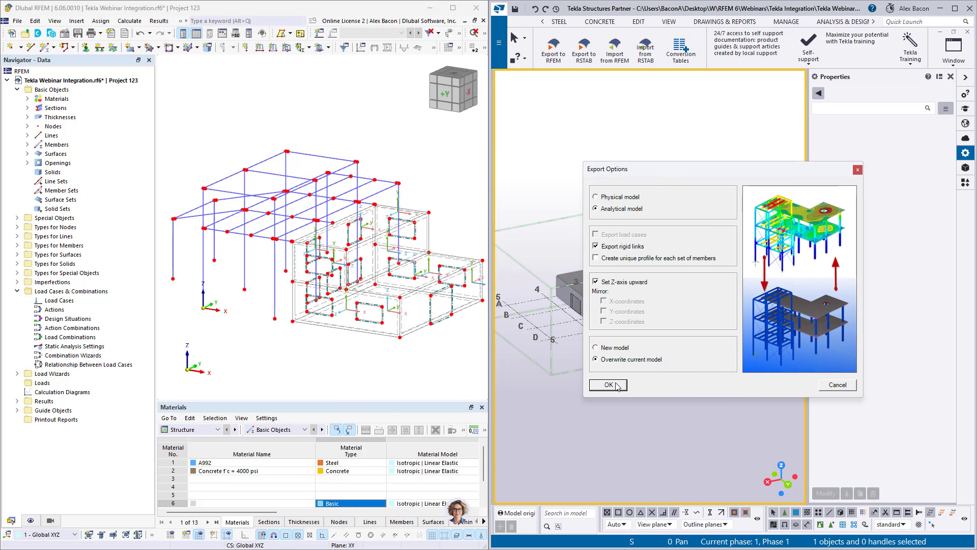
click(609, 385)
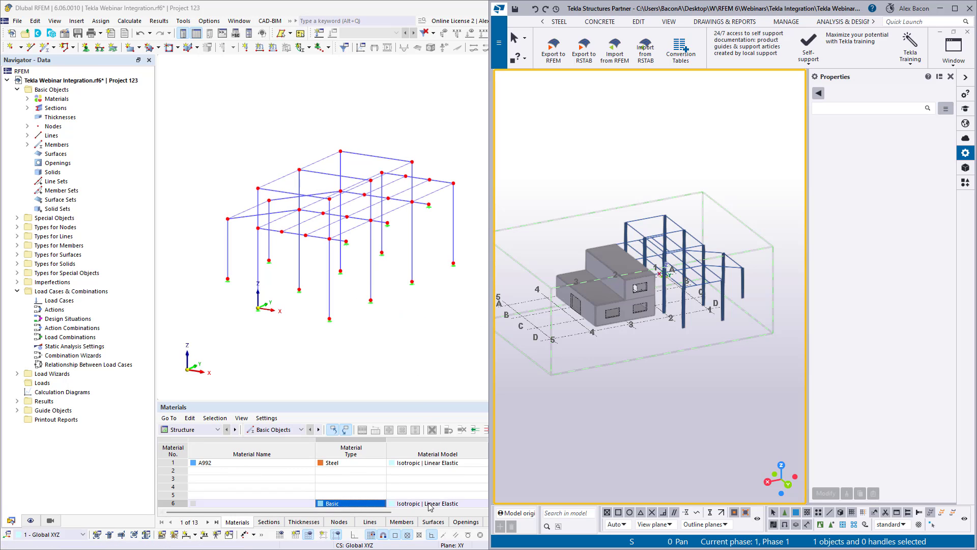
Switch to RFEM, inspect the transferred steel frame and its supports, and maximize the program window
scroll(336, 240, up, 3)
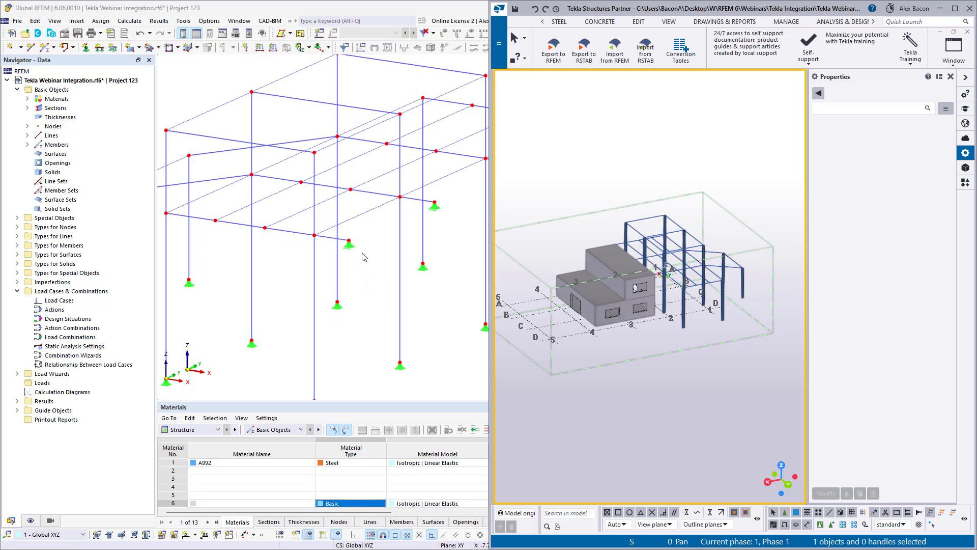
scroll(363, 253, down, 3)
mouse_move(365, 257)
middle_down()
mouse_move(331, 259)
mouse_move(352, 258)
middle_up()
double_click(423, 14)
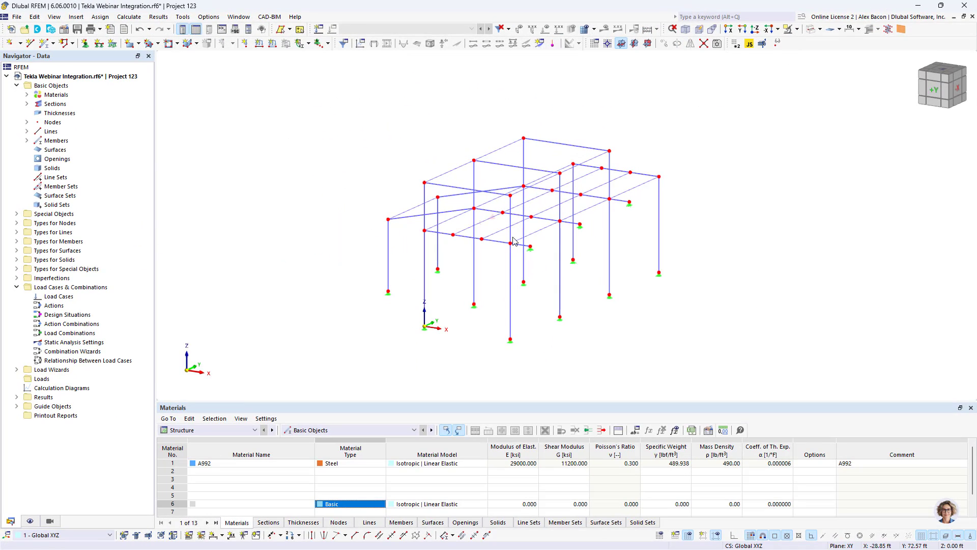
Examine the beam and column connection nodes of the transferred frame up close from both sides
scroll(550, 199, up, 5)
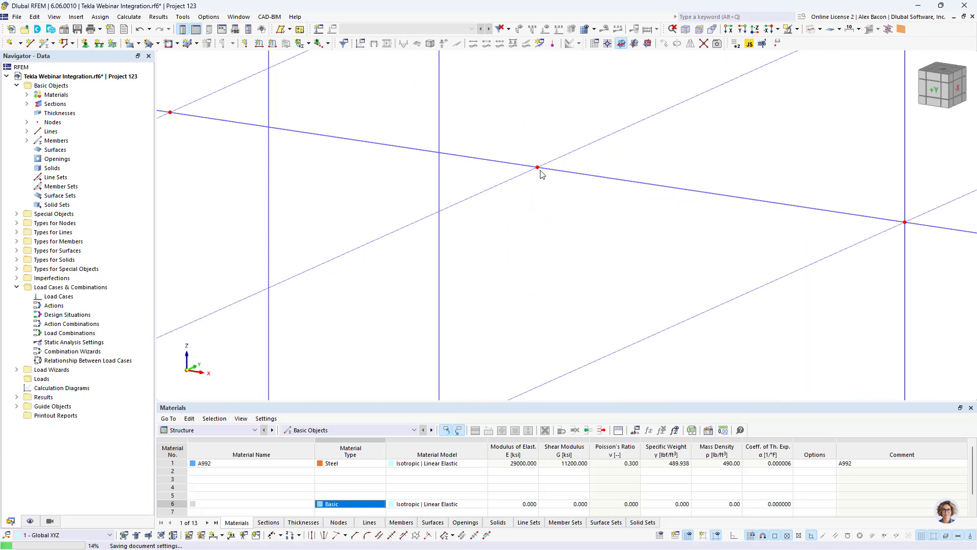
scroll(649, 241, down, 3)
scroll(589, 224, up, 2)
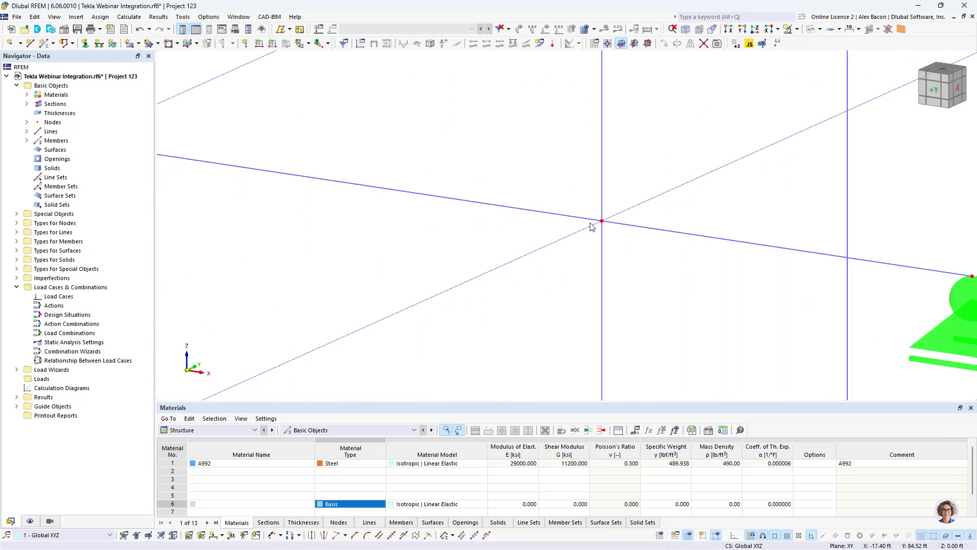
scroll(480, 280, down, 5)
middle_drag(627, 196, 315, 227)
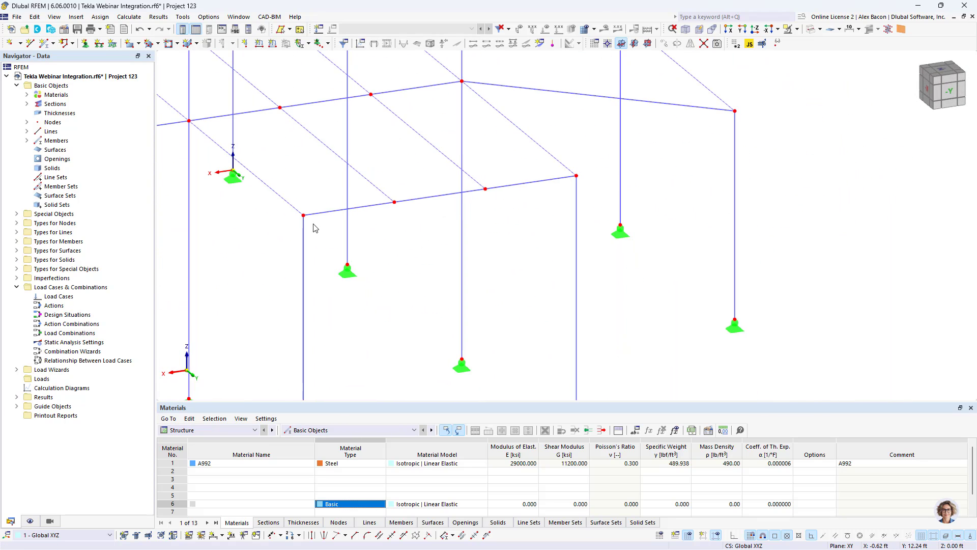
Display the frame members as rendered solid shapes instead of lines and inspect the whole structure
click(812, 31)
scroll(557, 171, down, 4)
middle_drag(556, 174, 809, 227)
scroll(358, 239, up, 5)
scroll(358, 239, down, 5)
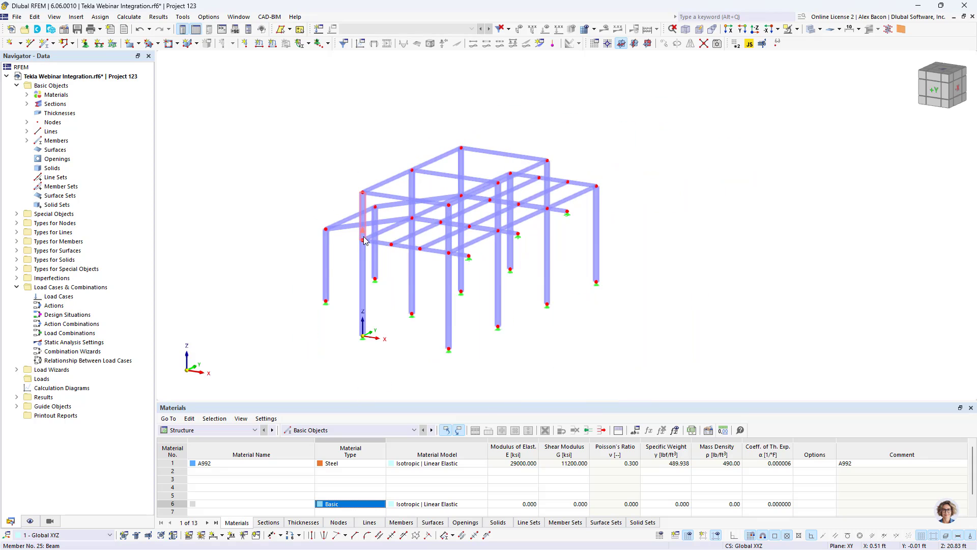
Color the rendered members by section to check the W sections assigned across the frame
click(30, 521)
scroll(70, 459, down, 15)
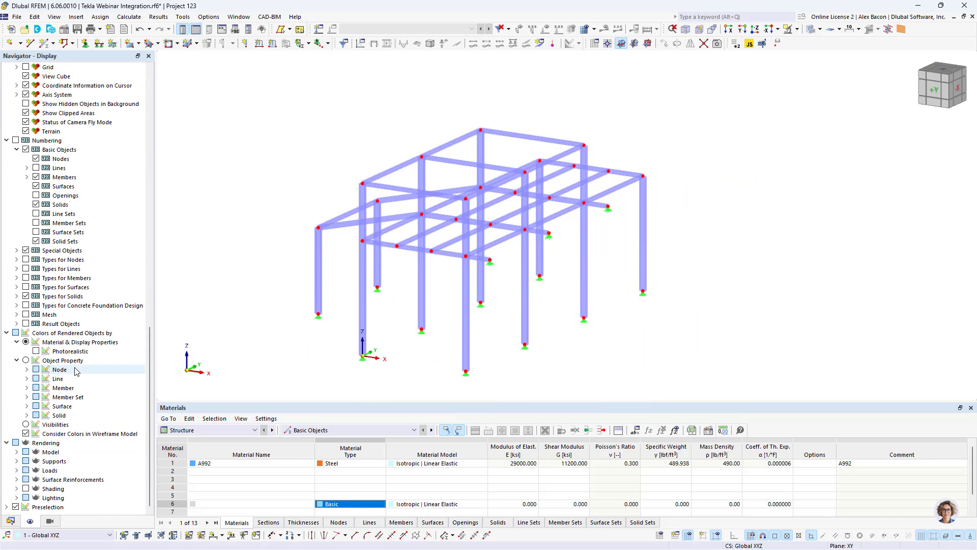
click(27, 388)
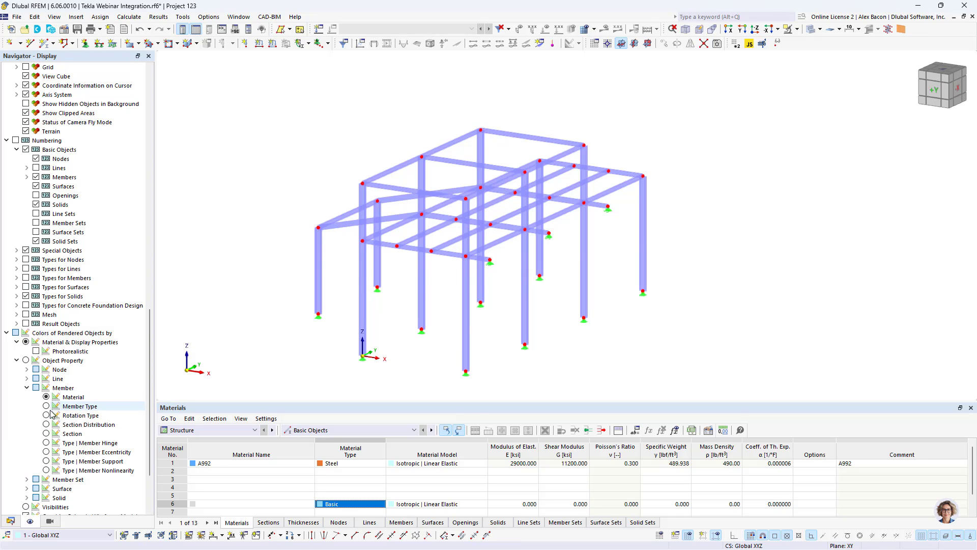
click(47, 433)
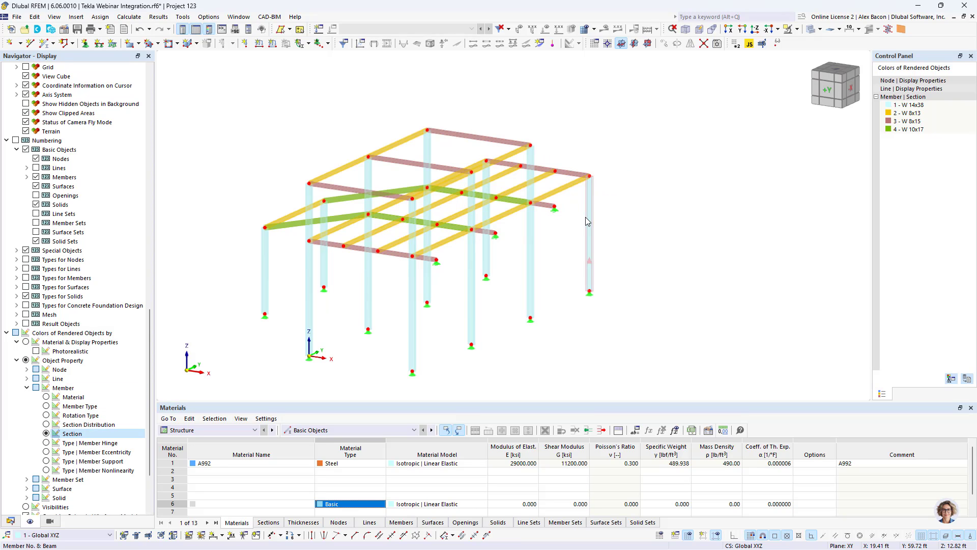
middle_drag(537, 231, 600, 202)
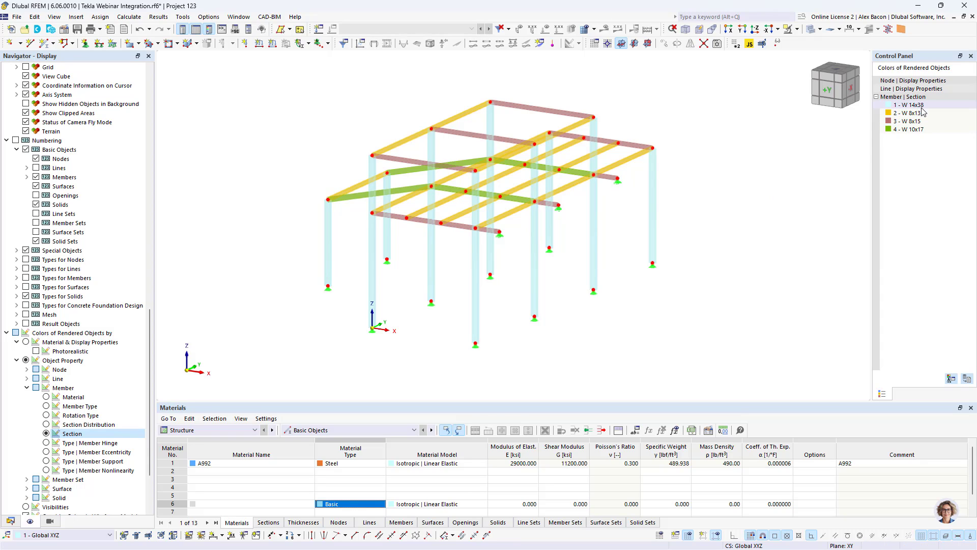
Color the members by material for a check, and set the member coloring to member type
click(46, 397)
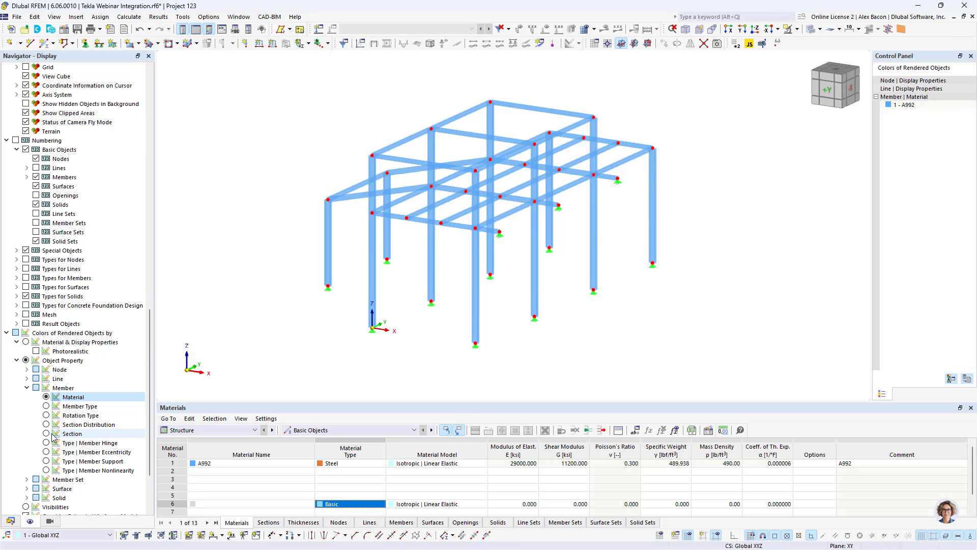
click(46, 406)
ctrl+middle_drag(580, 204, 443, 251)
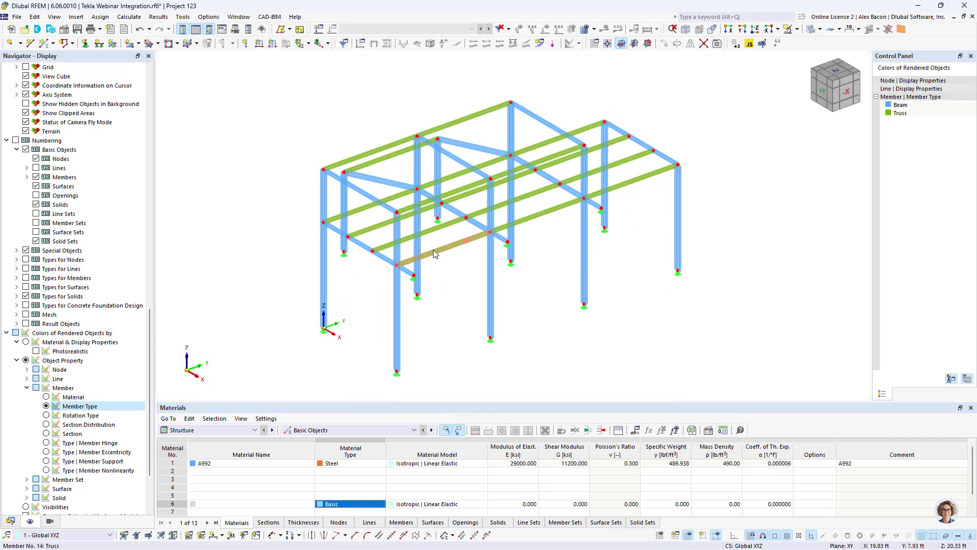
Review the properties of truss member 14 between the front columns and close them unchanged
double_click(434, 253)
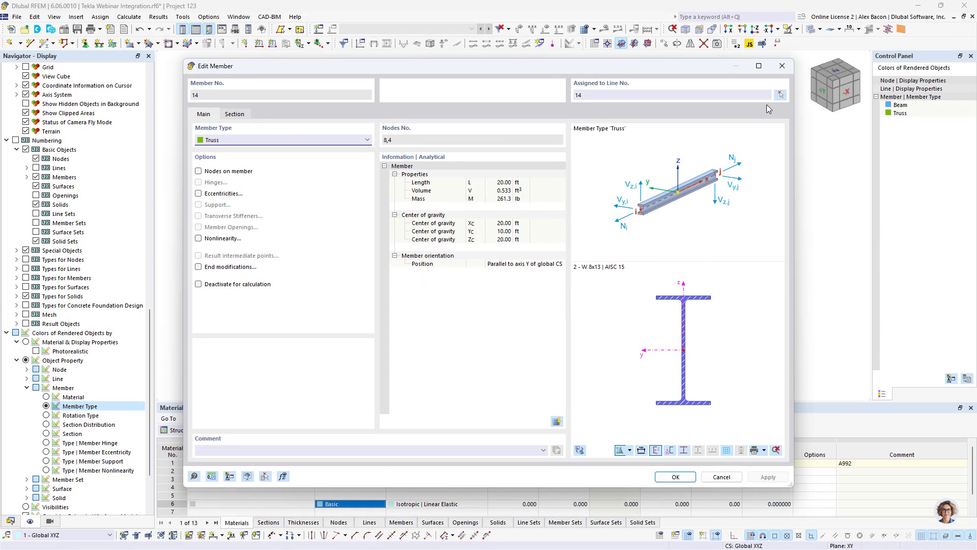
click(782, 65)
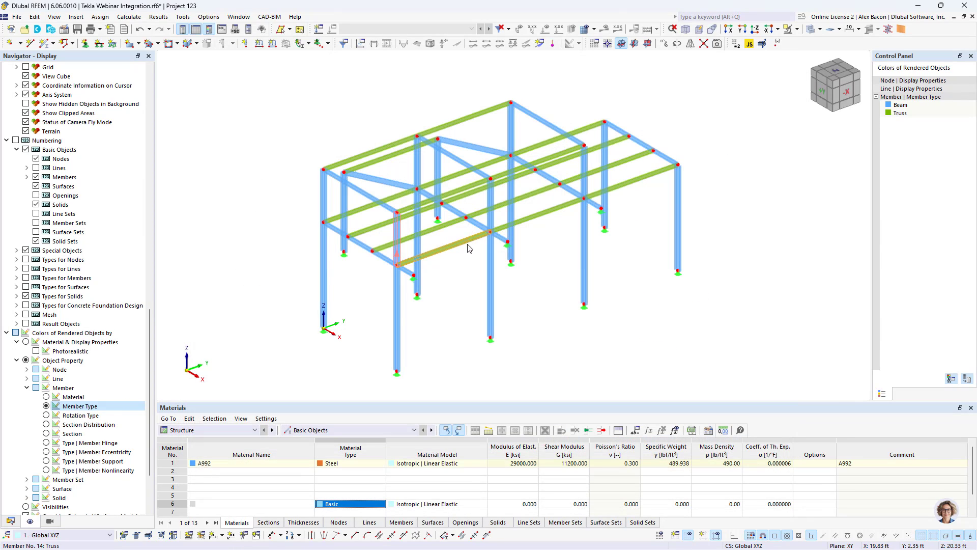
scroll(471, 255, up, 5)
middle_drag(445, 264, 451, 261)
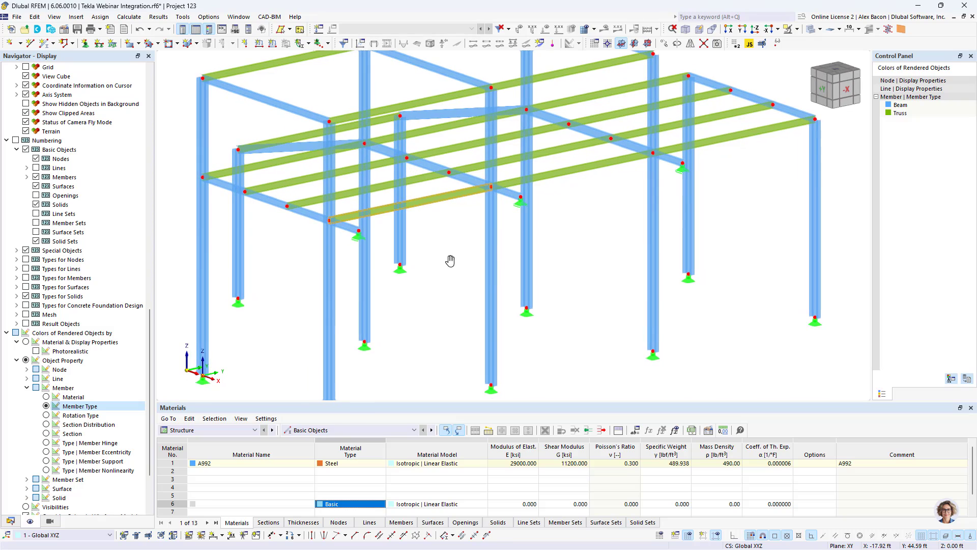
scroll(464, 179, down, 3)
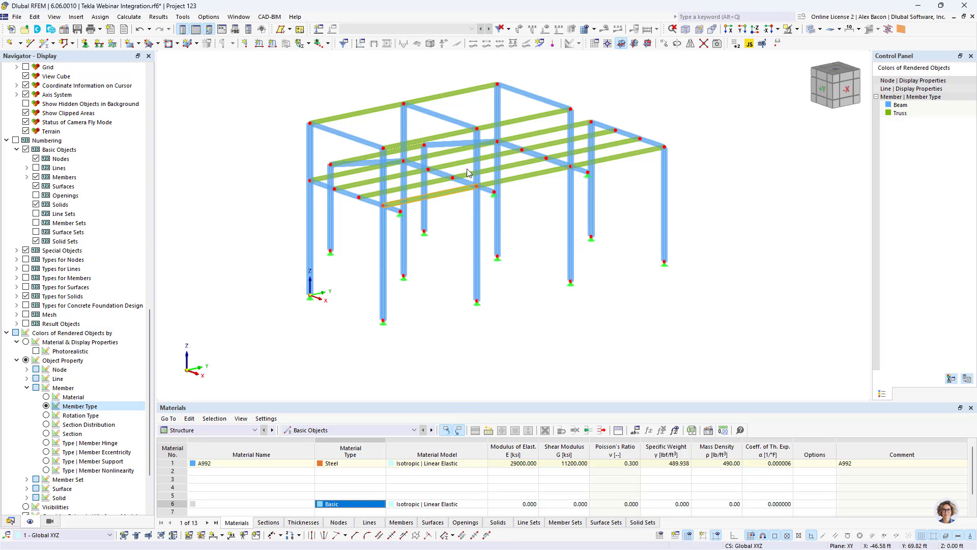
Inspect a column base support and review the nodal support conditions at beam end node 35 without changing them
scroll(406, 329, up, 10)
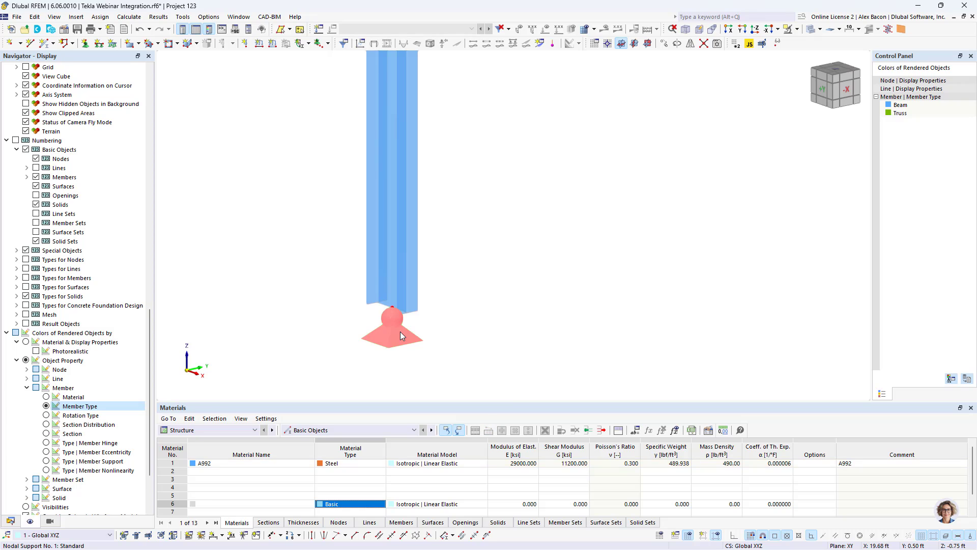
scroll(400, 332, down, 10)
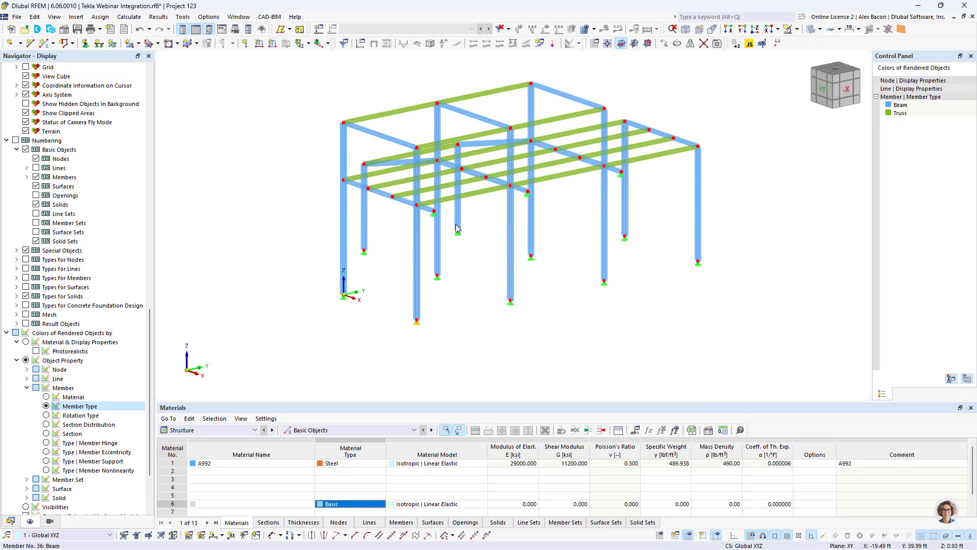
scroll(405, 212, up, 6)
double_click(399, 206)
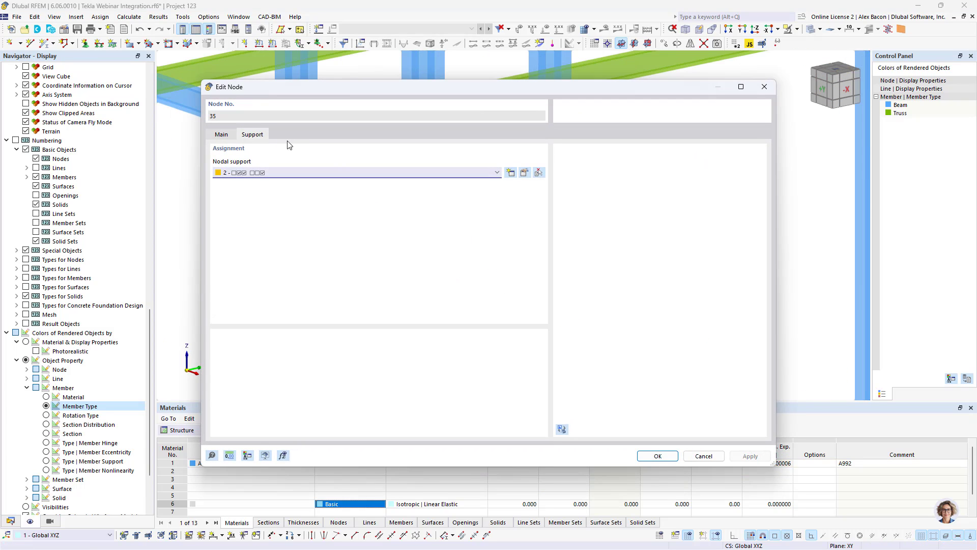
click(525, 174)
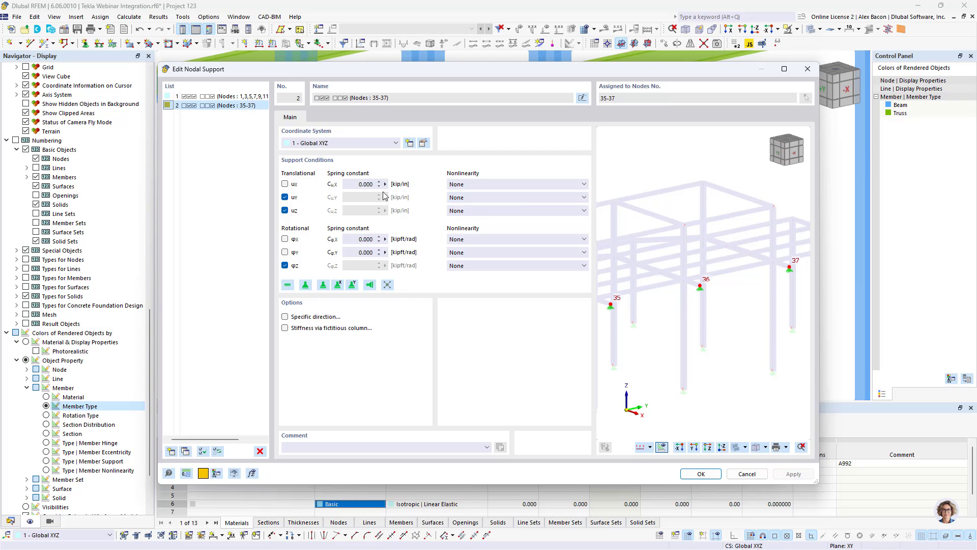
click(808, 69)
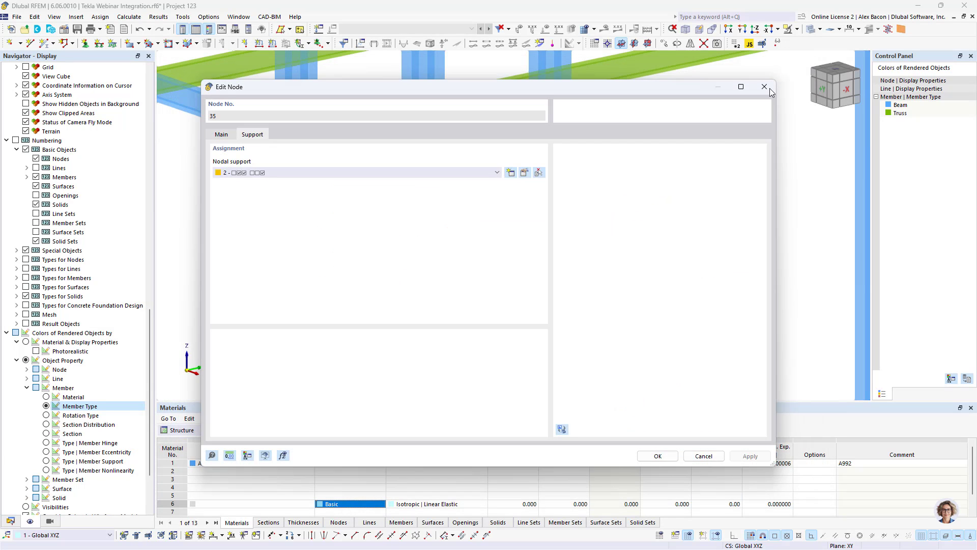
click(770, 84)
scroll(668, 157, down, 3)
middle_drag(654, 208, 474, 274)
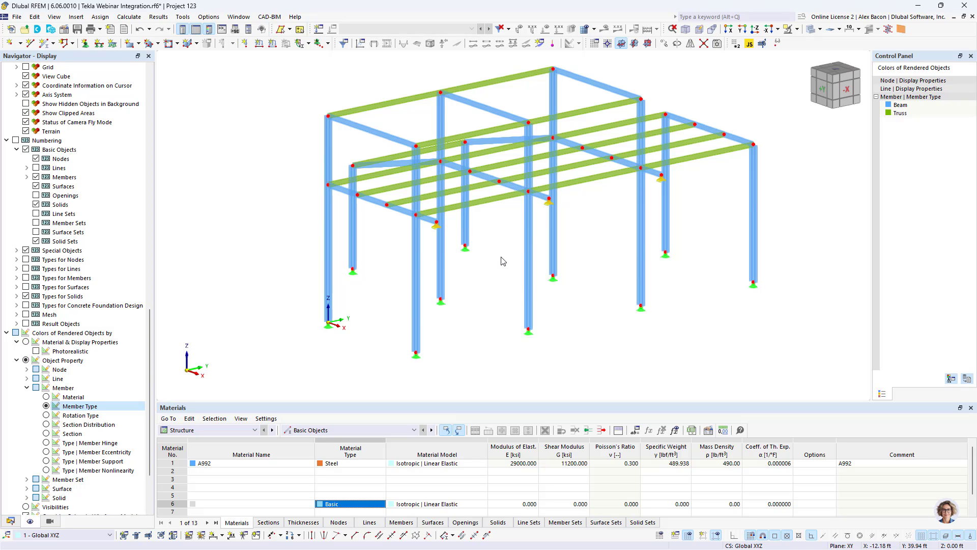
Start a new single member for the low end bay and set its member type to Tension
ctrl+middle_drag(503, 261, 673, 305)
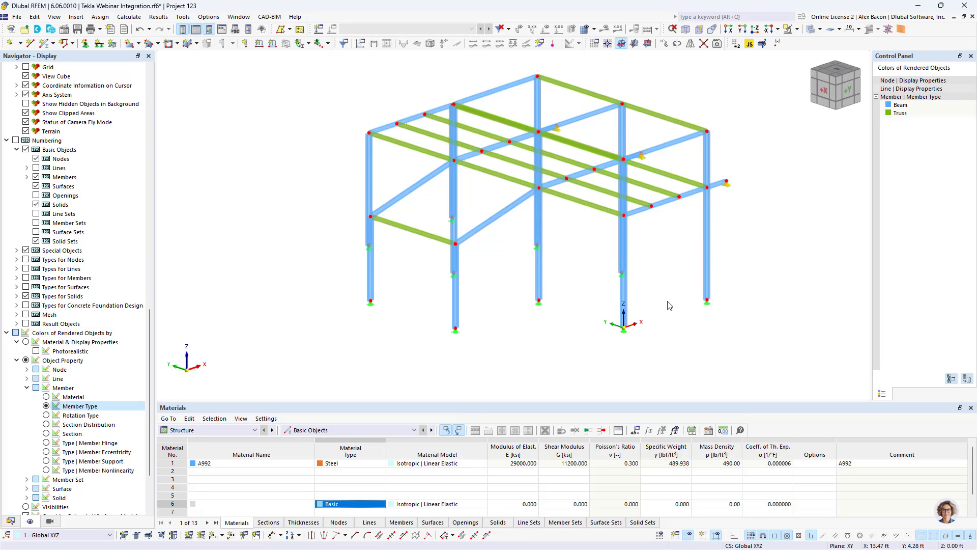
click(47, 43)
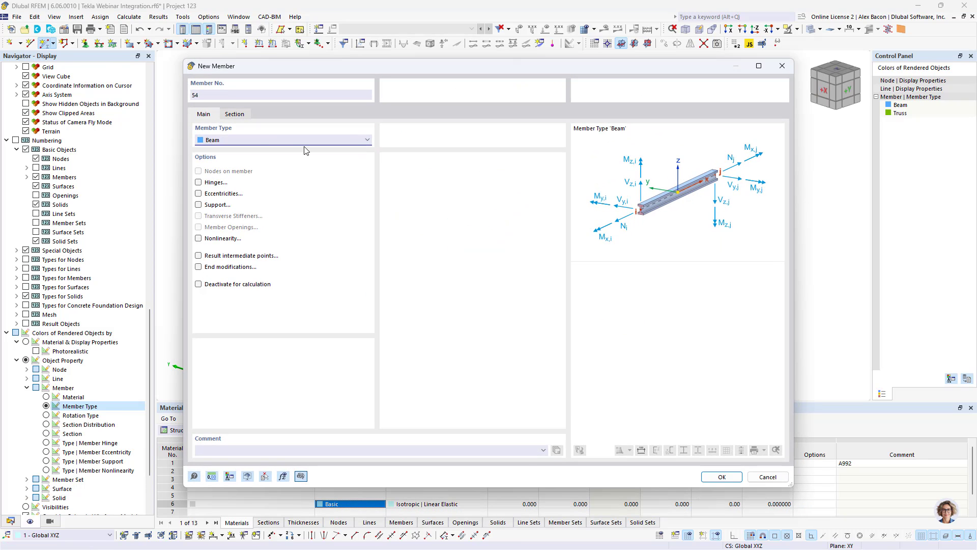
click(248, 138)
click(261, 190)
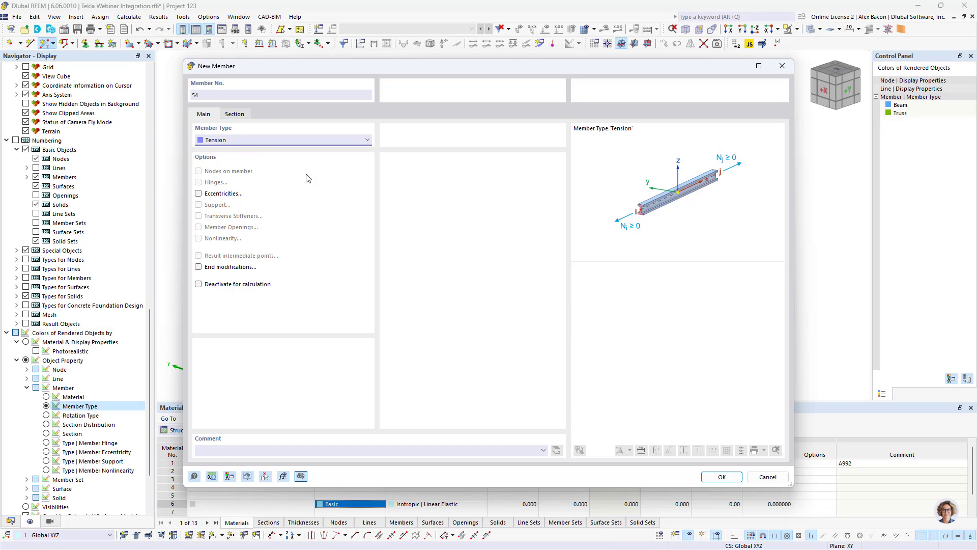
Select the AISC round bar RB 3/4 from the section library for the tension member
click(235, 114)
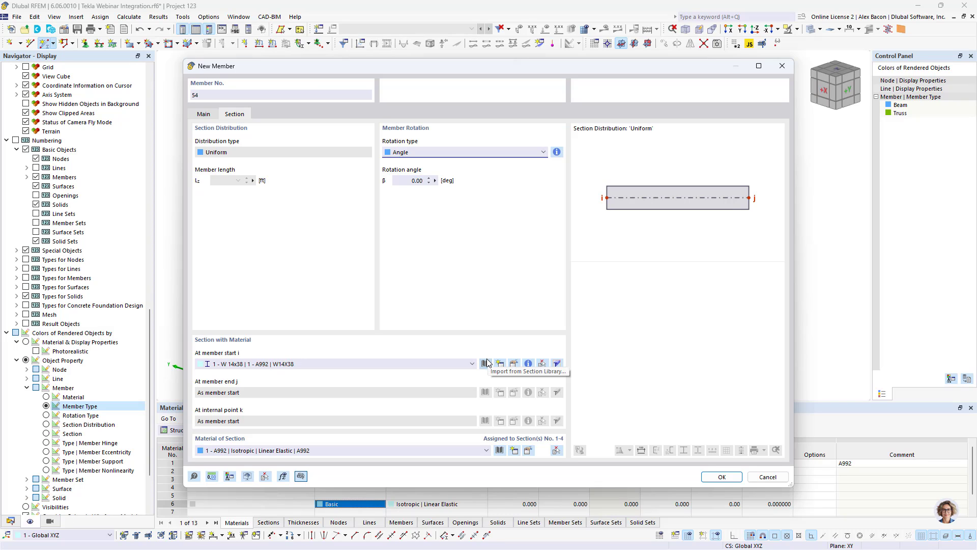
click(485, 363)
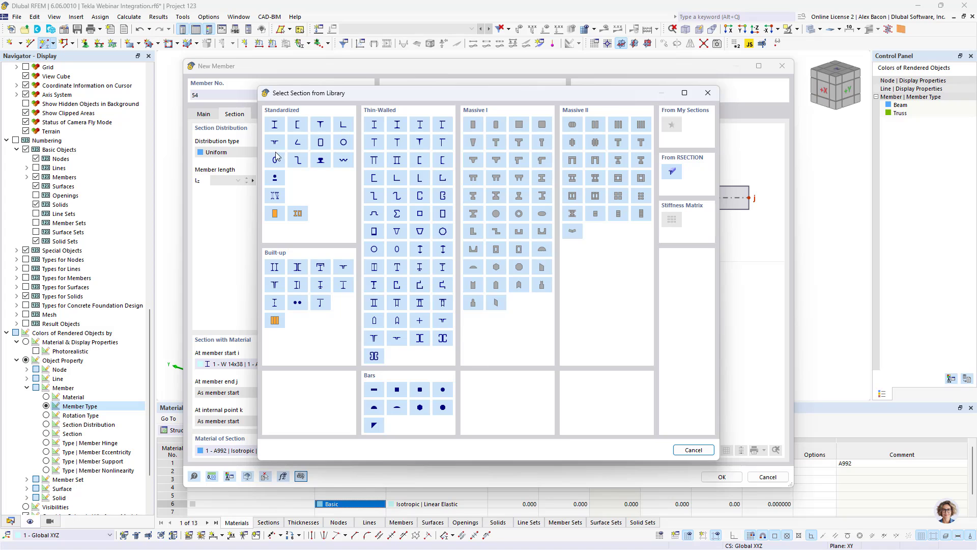
click(275, 179)
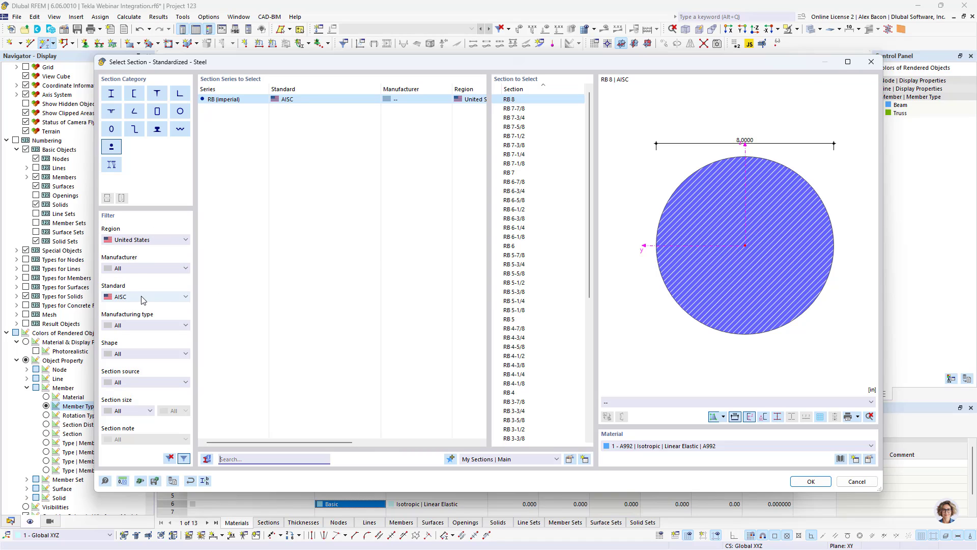
scroll(560, 328, down, 5)
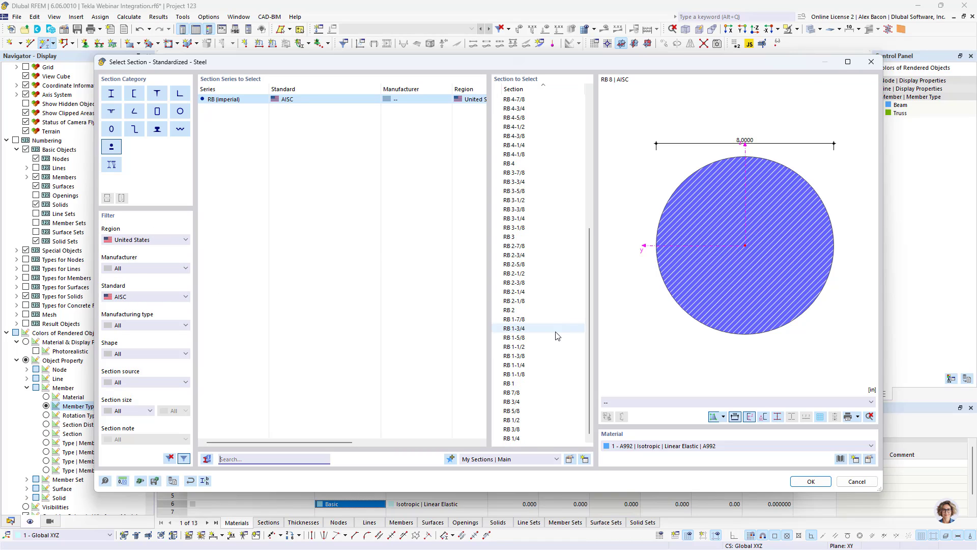
click(527, 402)
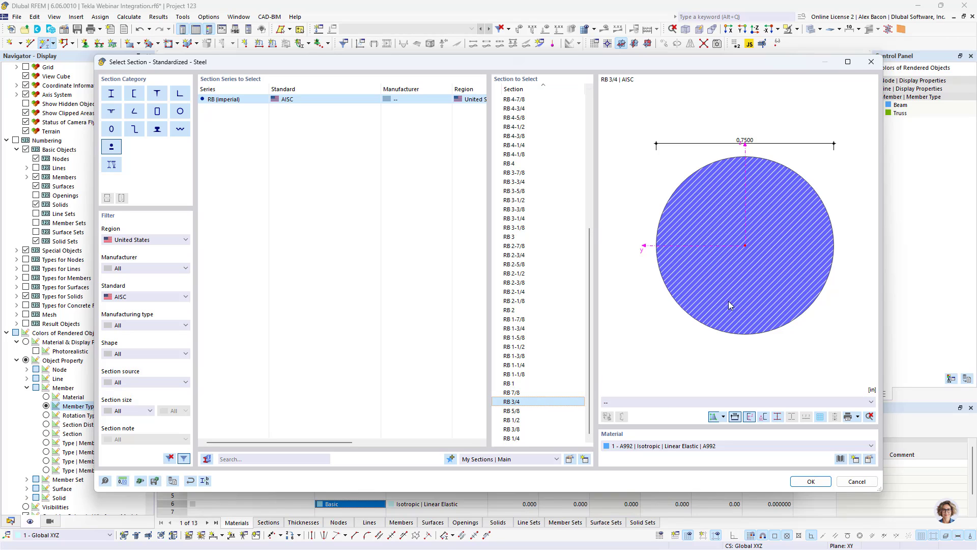
Assign the AISC 360-22 material A36 (HR Structural Shapes and Bars) to the round bar and accept the member definition
click(840, 459)
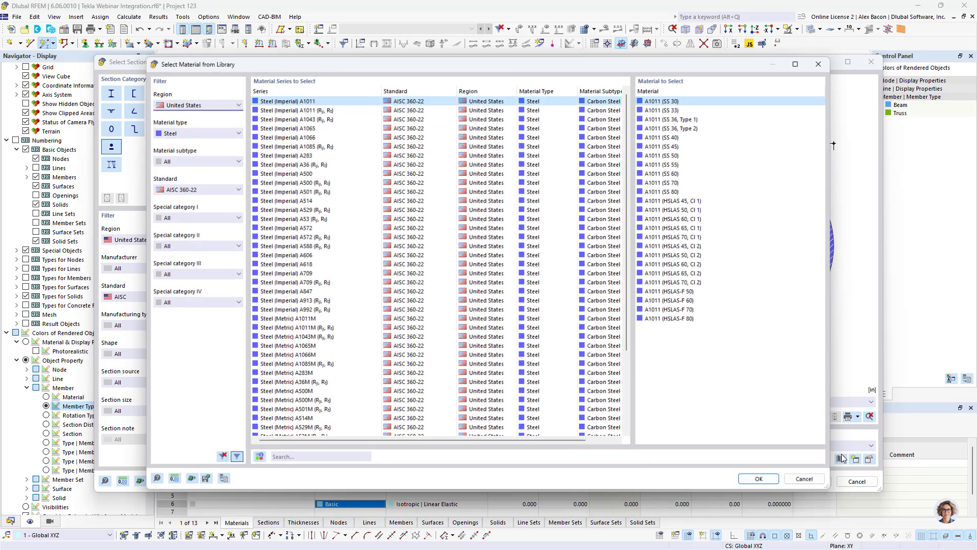
click(321, 165)
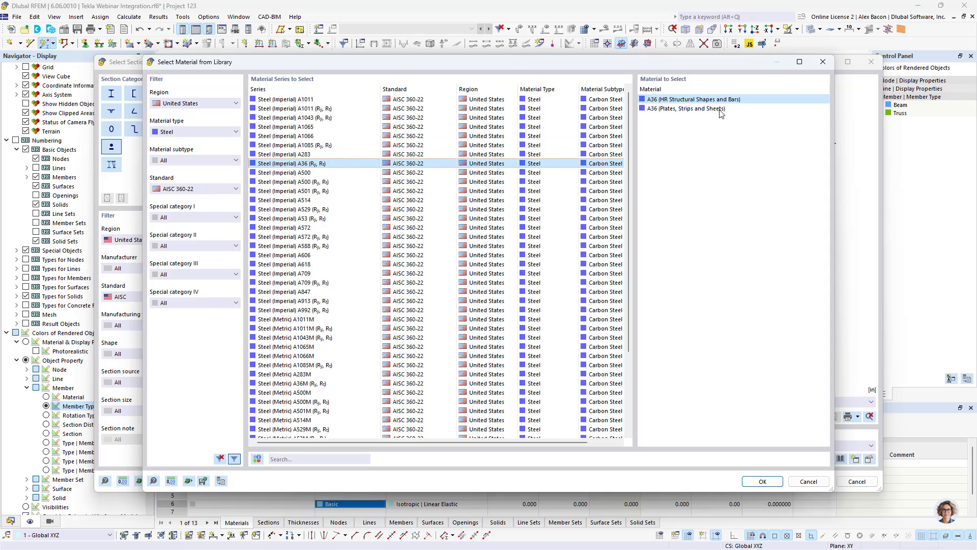
click(766, 482)
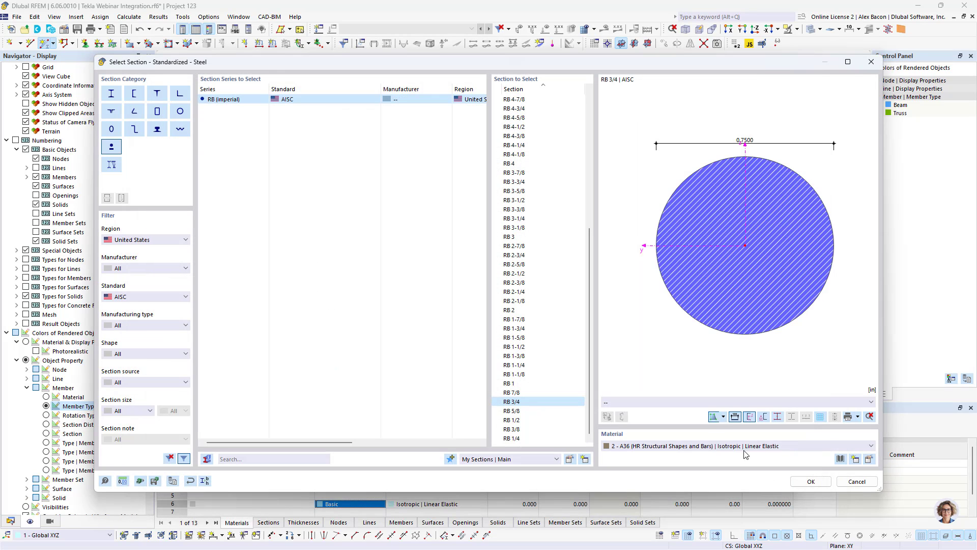
click(800, 482)
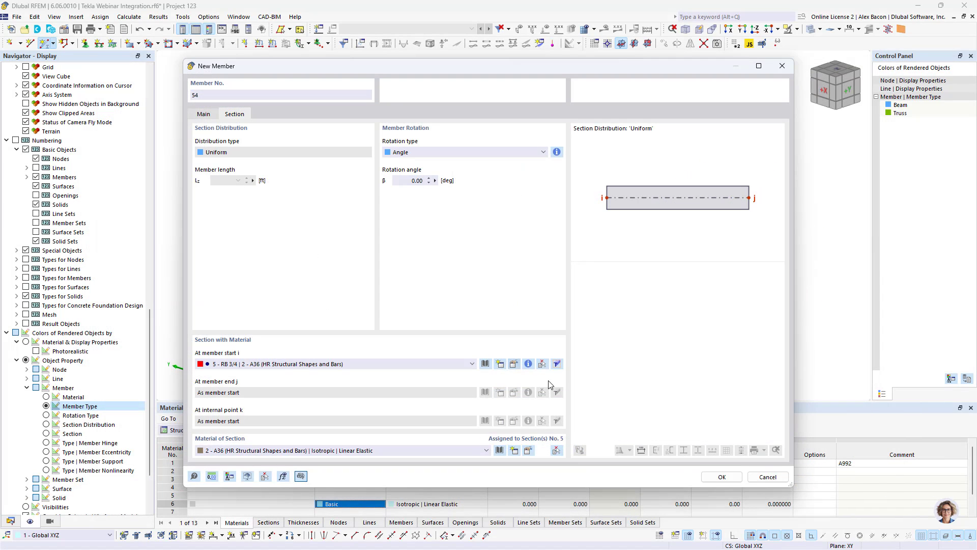
click(703, 475)
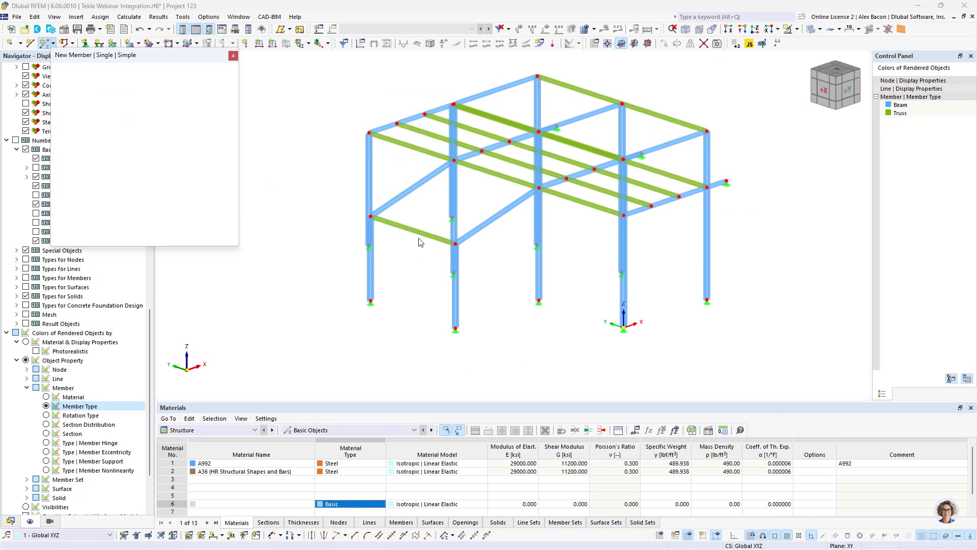
Place a diagonal tension brace in the low end bay from the column base at X -20, Y 40 ft to the adjacent column's top
scroll(410, 277, up, 4)
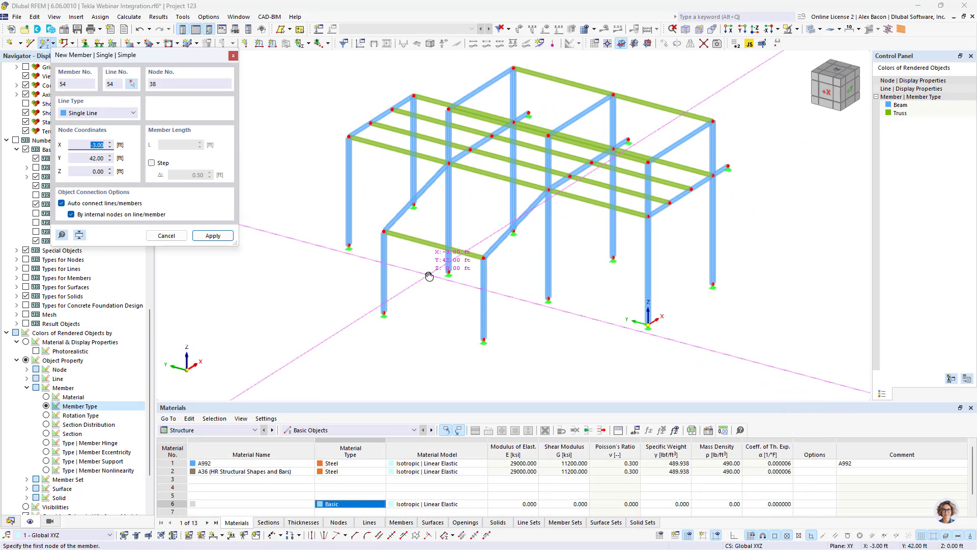
click(371, 305)
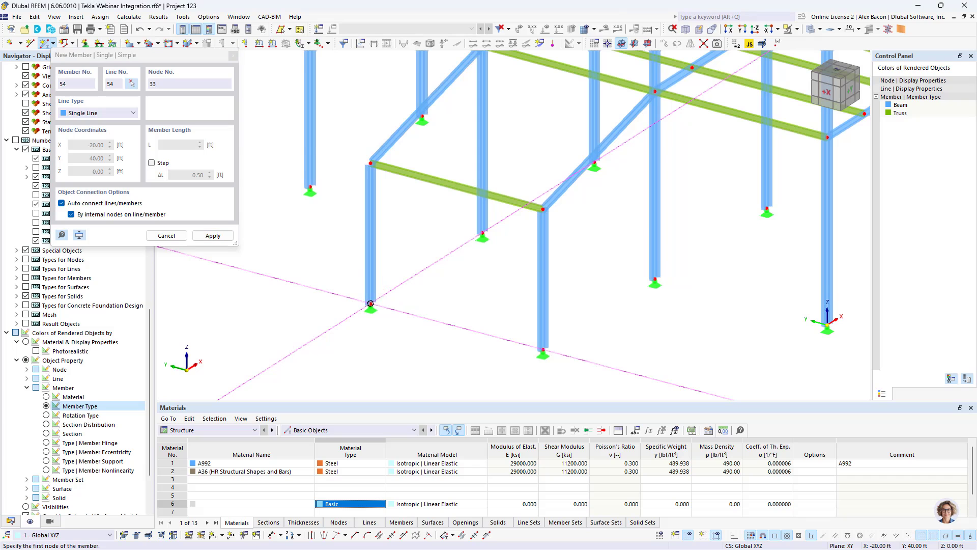
click(544, 209)
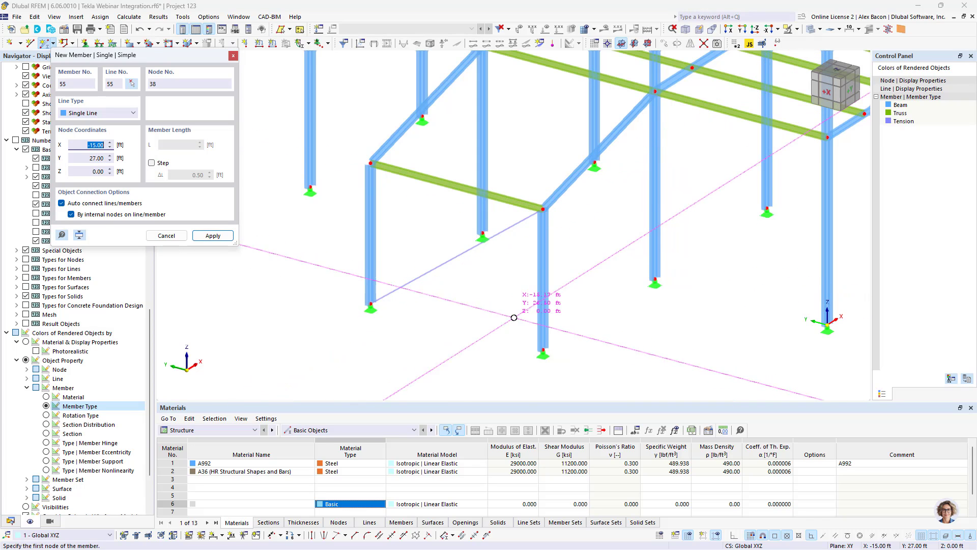
Complete the X-bracing in the low end wall and add two crossing tension members in the adjoining sloped roof bay
click(543, 349)
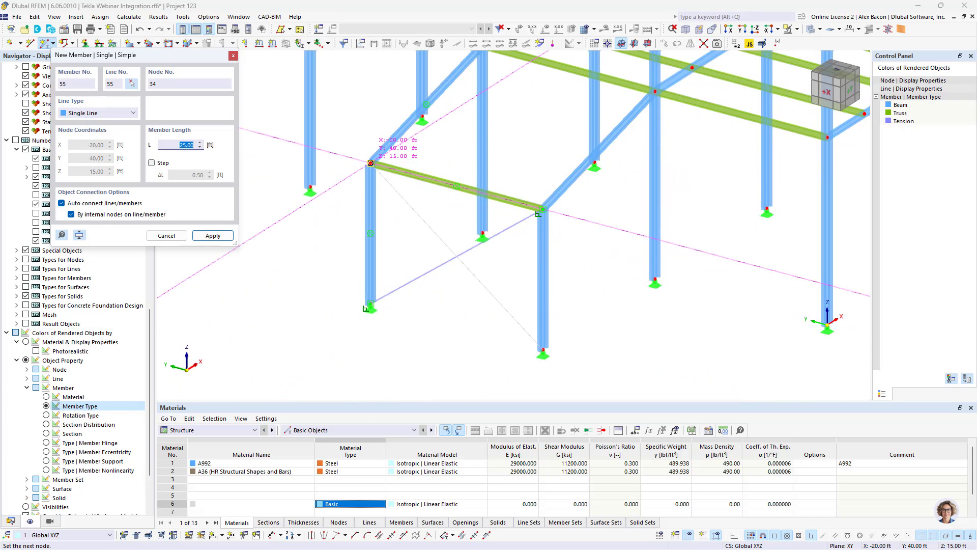
click(370, 163)
middle_drag(475, 128, 421, 211)
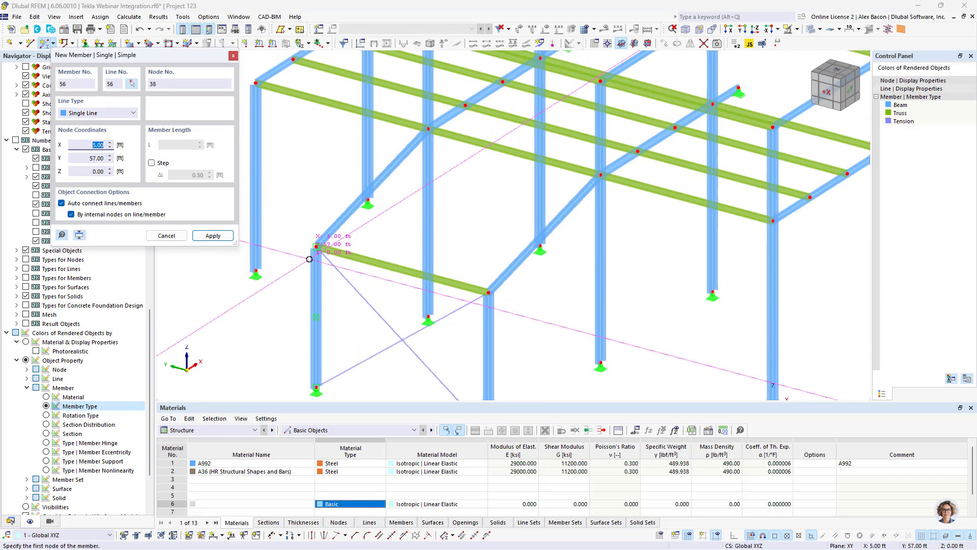
click(317, 246)
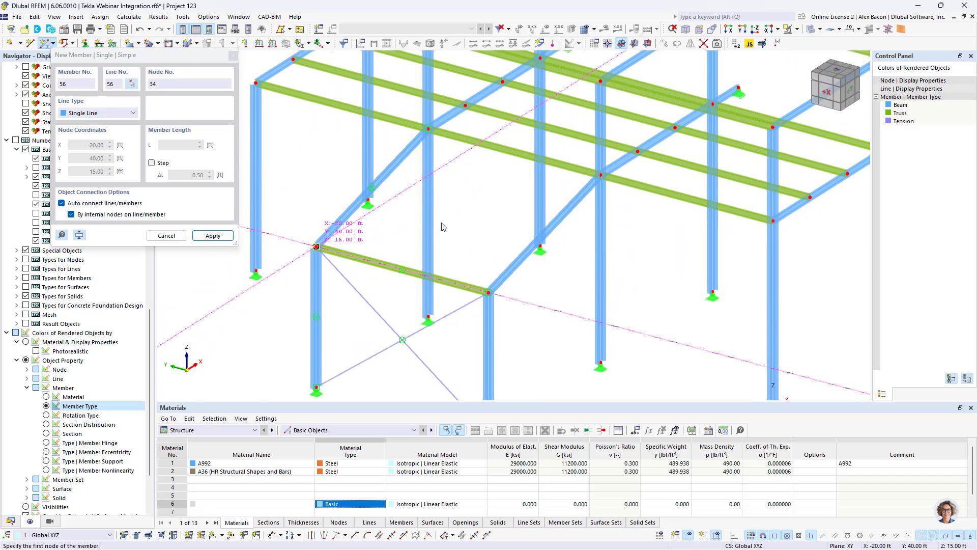
click(600, 174)
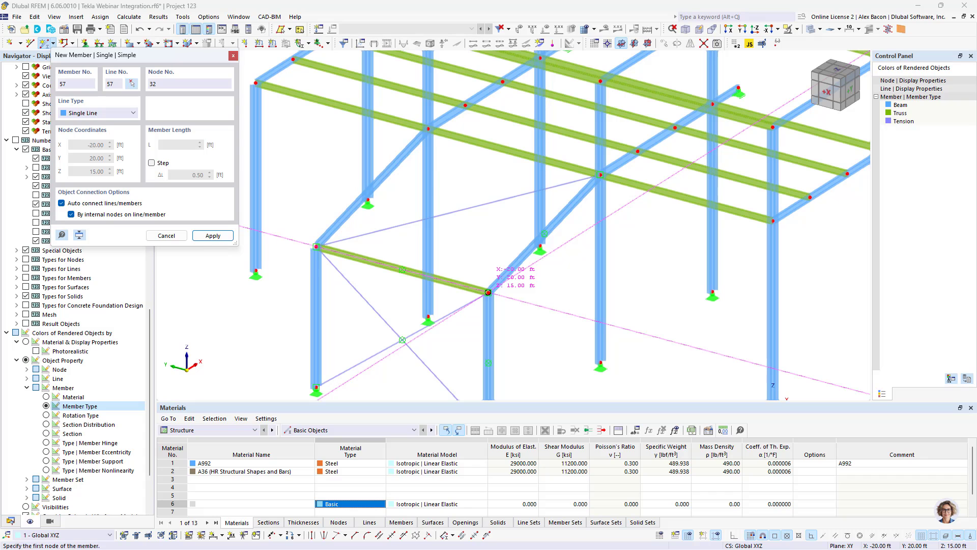
click(488, 293)
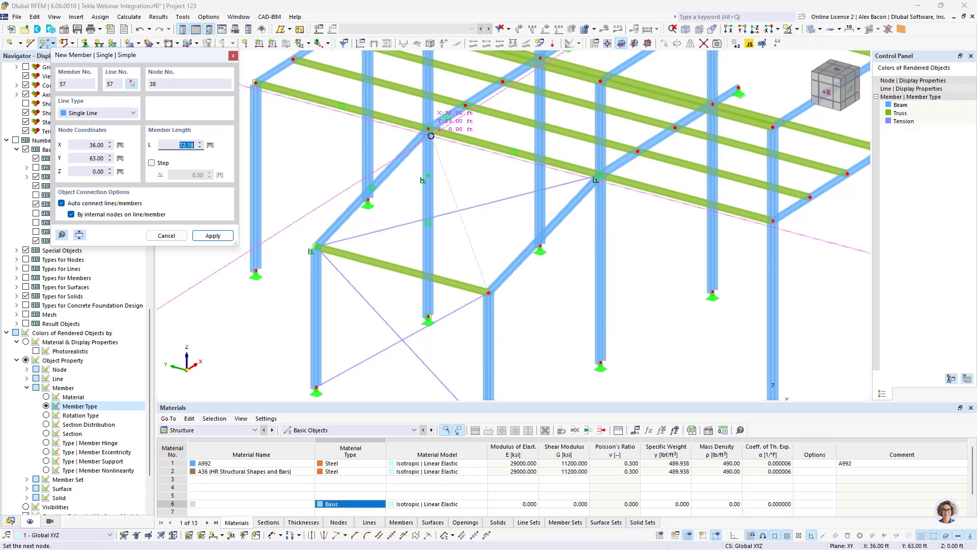
click(431, 136)
Add two crossing tension members between the corner nodes of the middle bay of the flat purlin-supported roof
scroll(431, 136, down, 2)
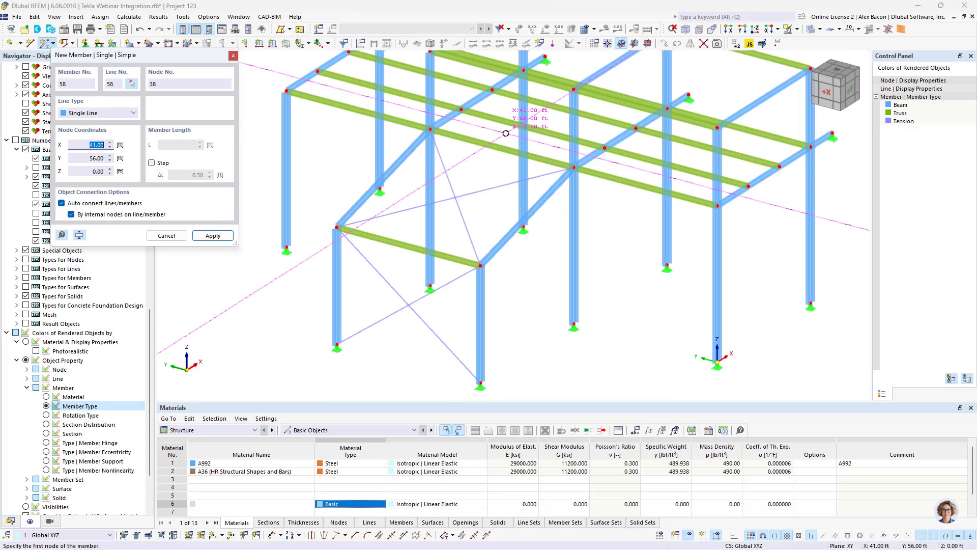
ctrl+middle_drag(506, 133, 430, 272)
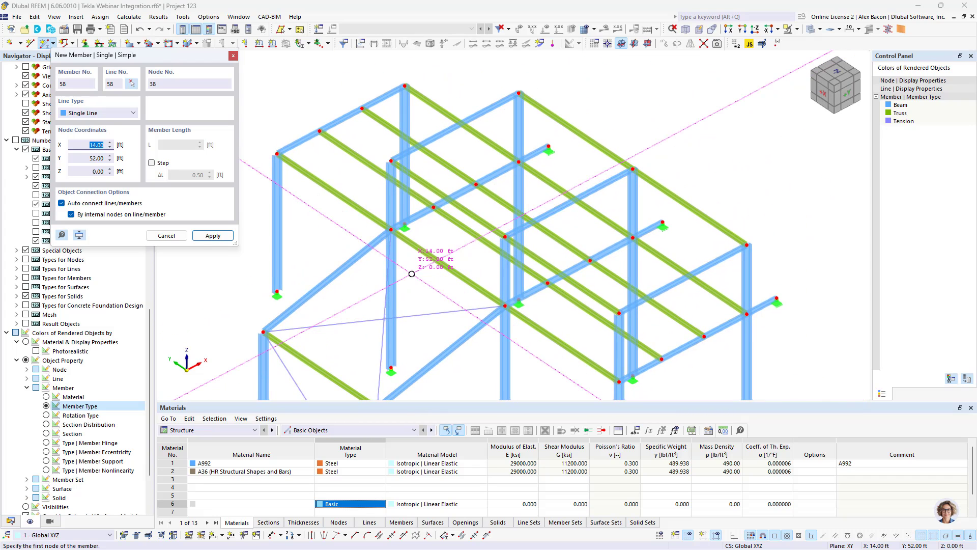
click(391, 230)
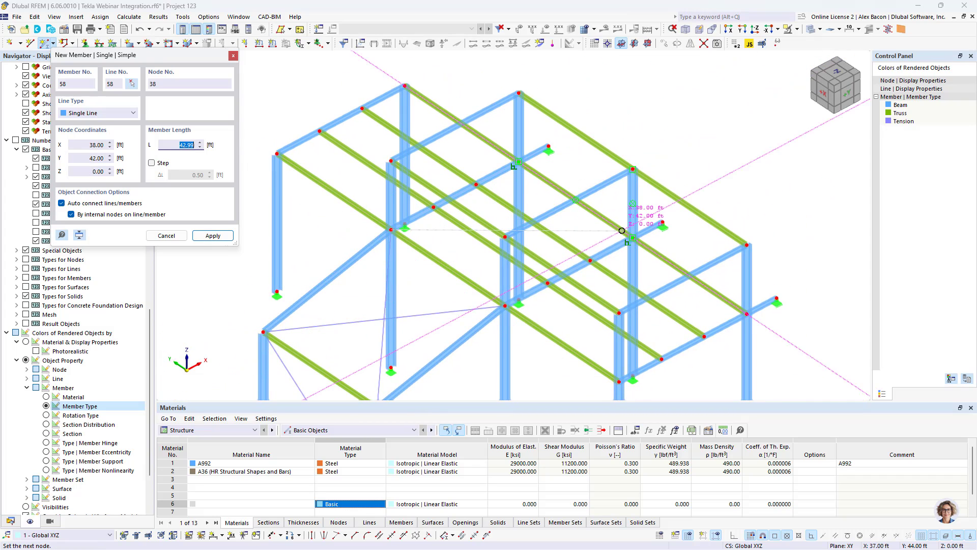
click(645, 232)
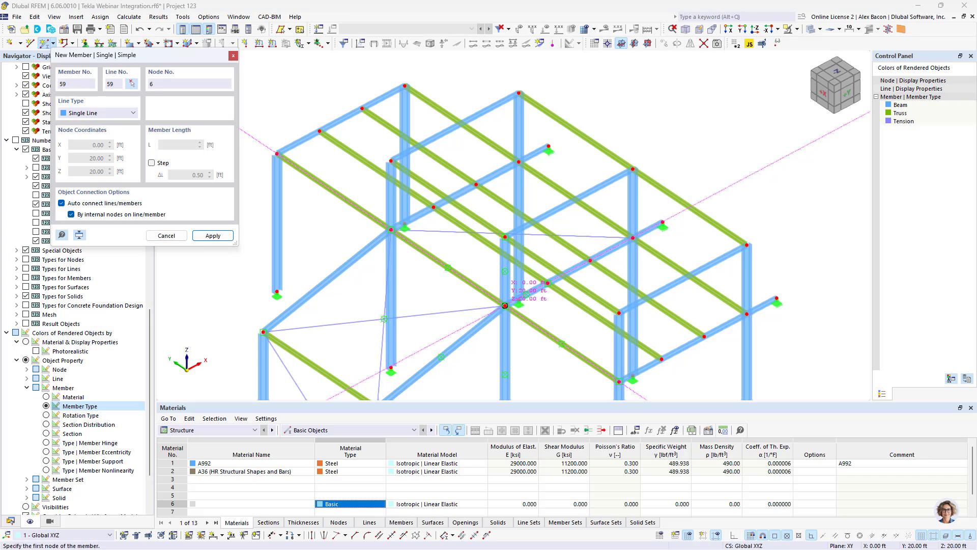
click(504, 298)
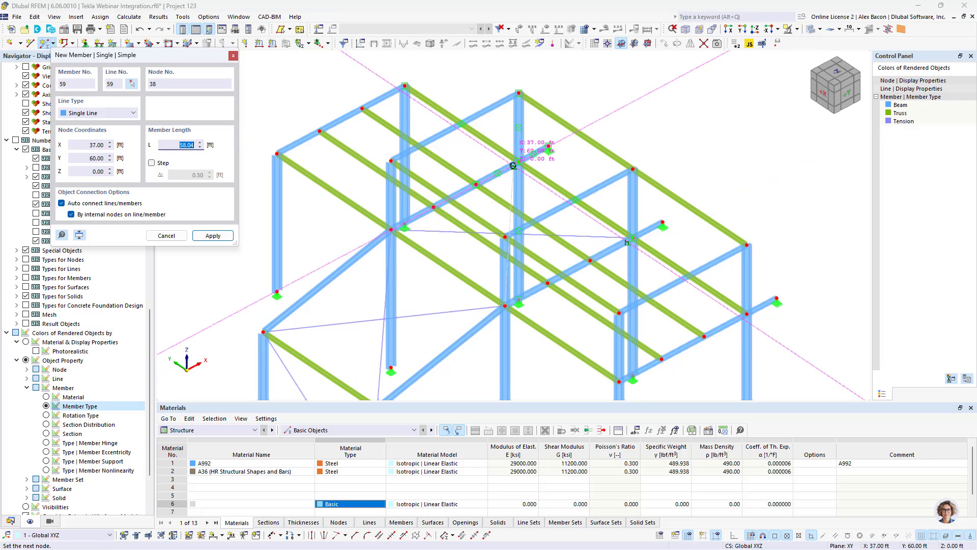
click(518, 161)
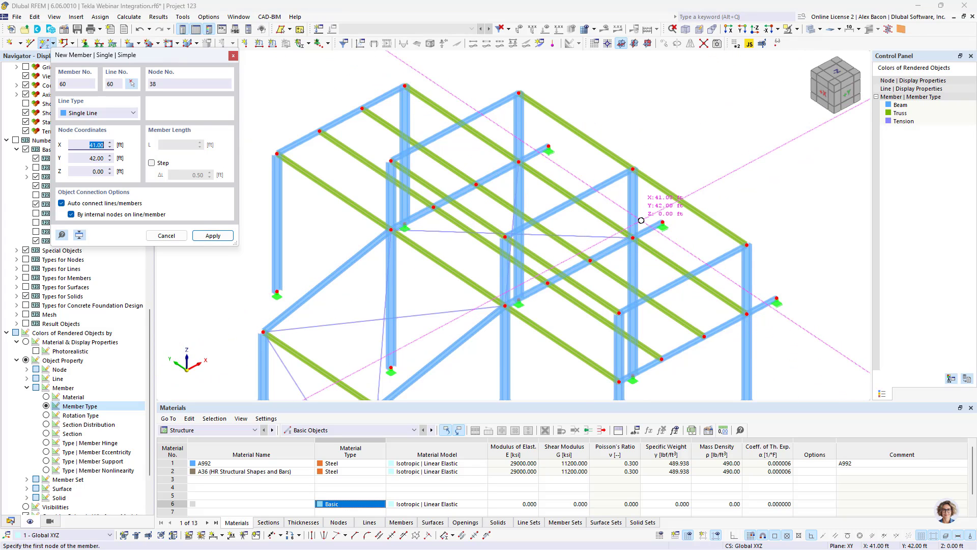
Add two crossing tension members between the middle columns of the tall outer wall, from base nodes to the lower roof level
ctrl+middle_drag(637, 211, 395, 176)
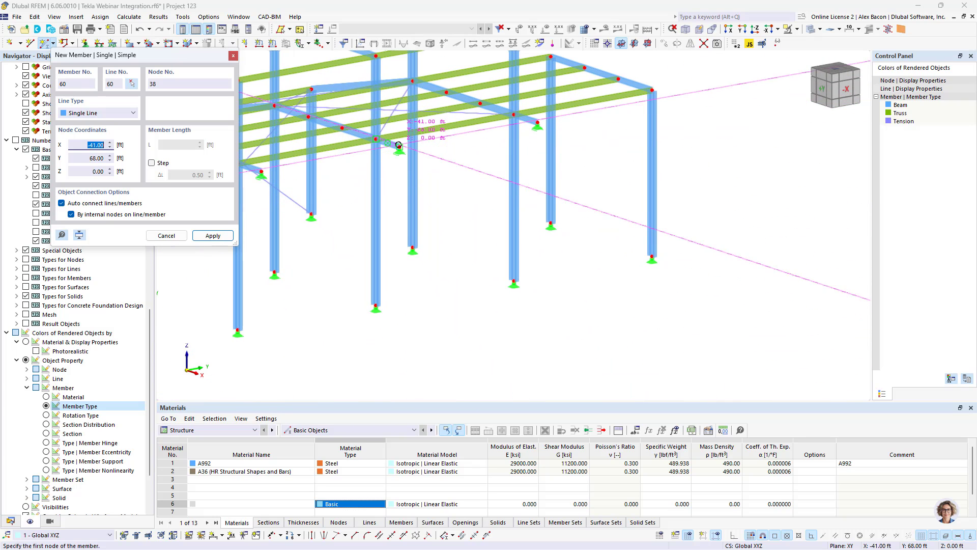
click(376, 139)
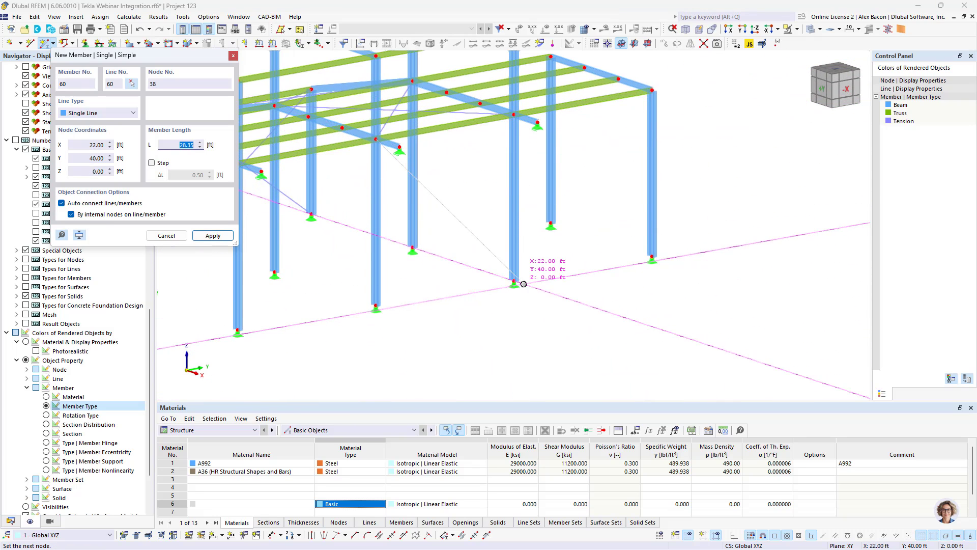
click(513, 280)
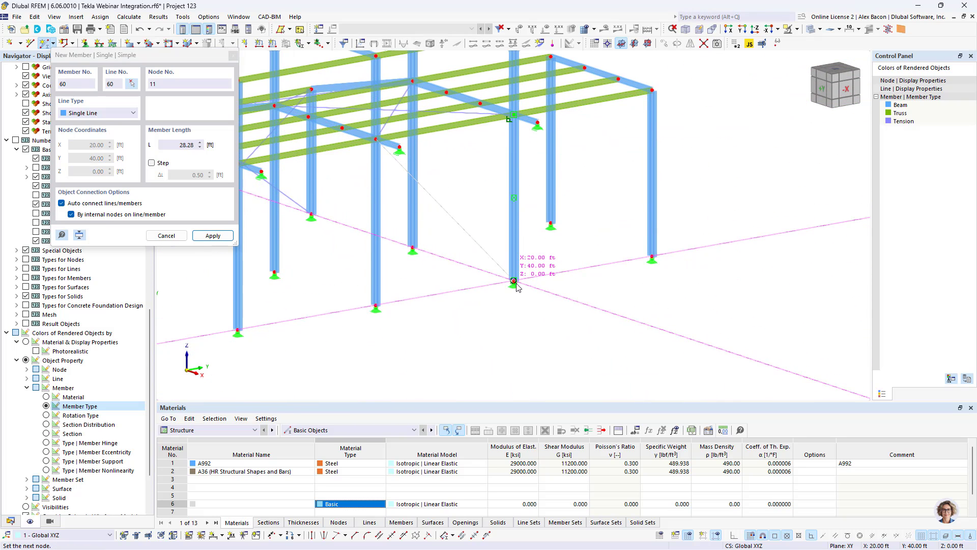
click(376, 306)
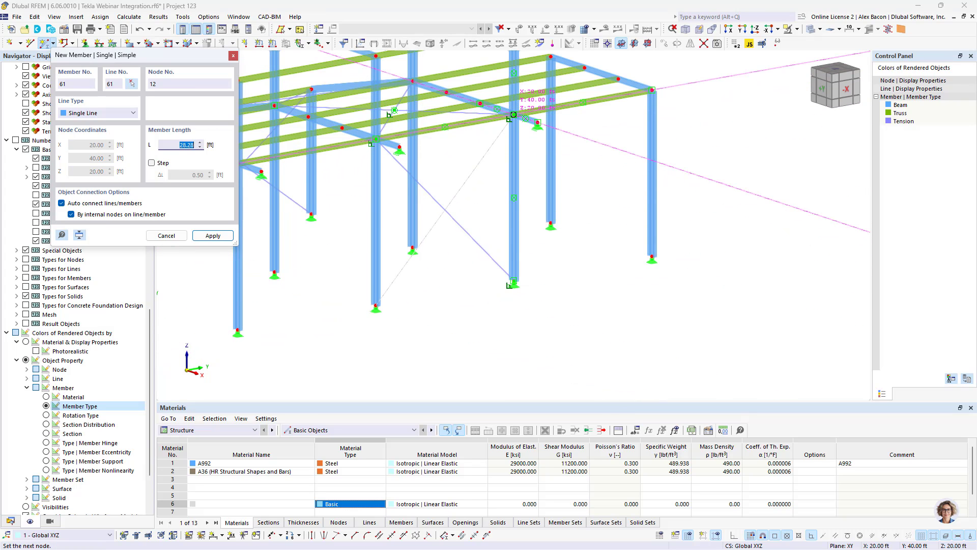
click(514, 114)
key(Escape)
Check the bracing across the whole frame and colour the rendered members by section
scroll(469, 206, down, 5)
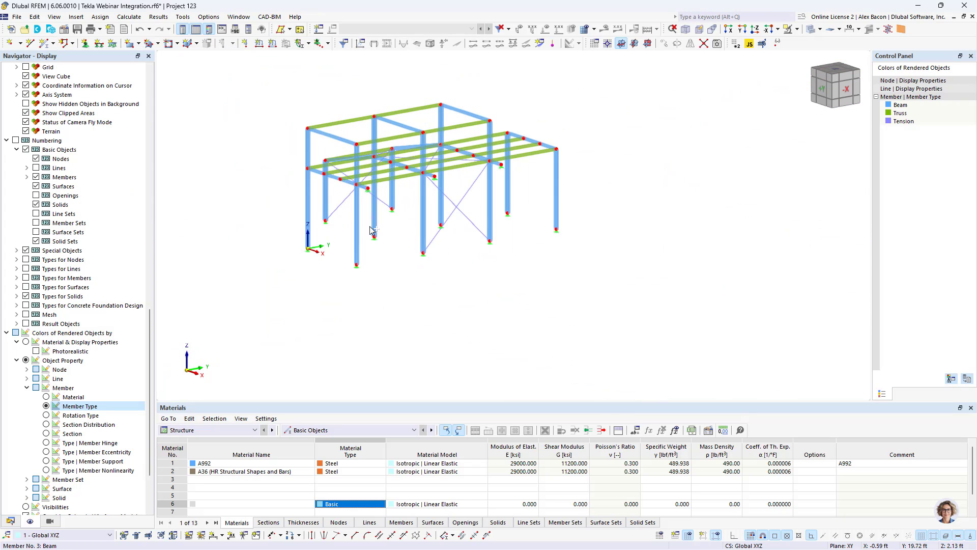
ctrl+middle_drag(371, 229, 604, 248)
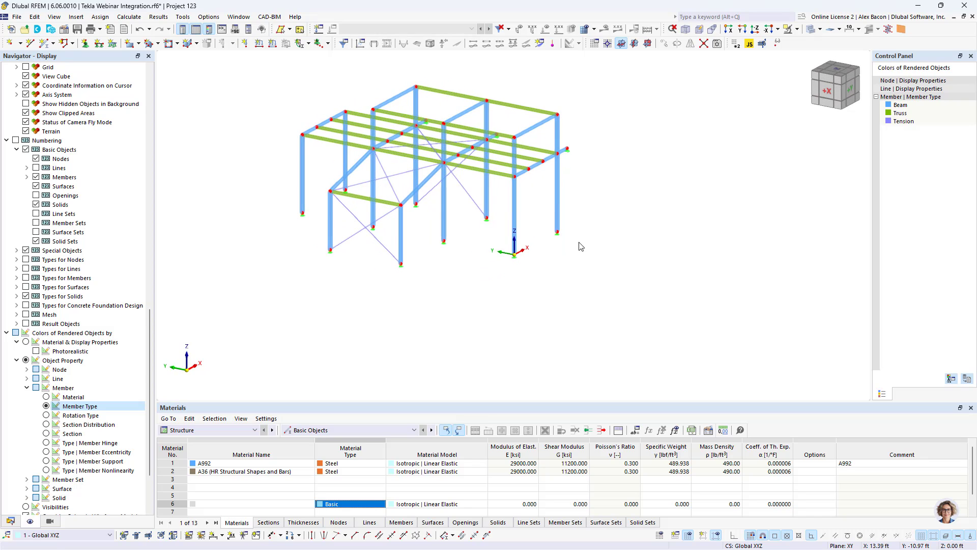
scroll(379, 219, up, 4)
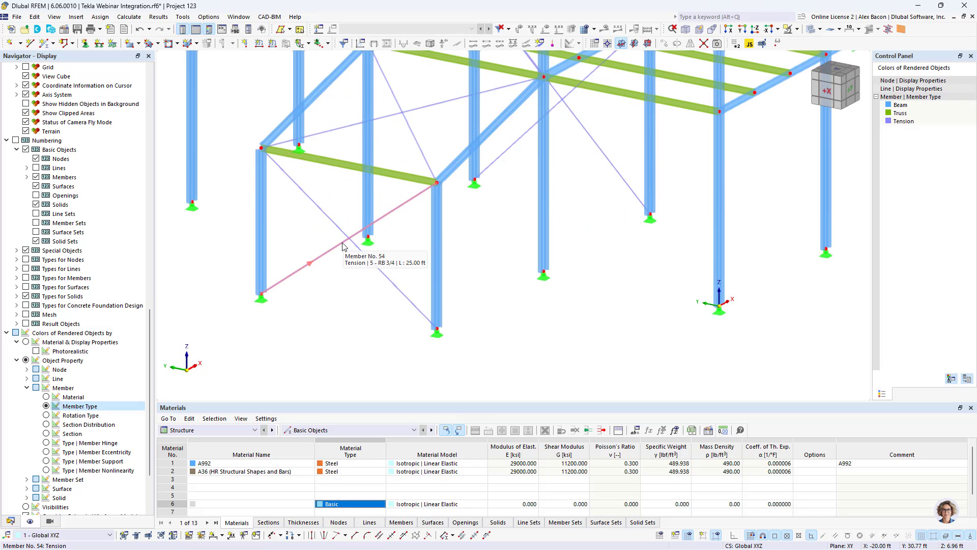
click(47, 434)
scroll(442, 241, down, 4)
middle_drag(442, 242, 447, 281)
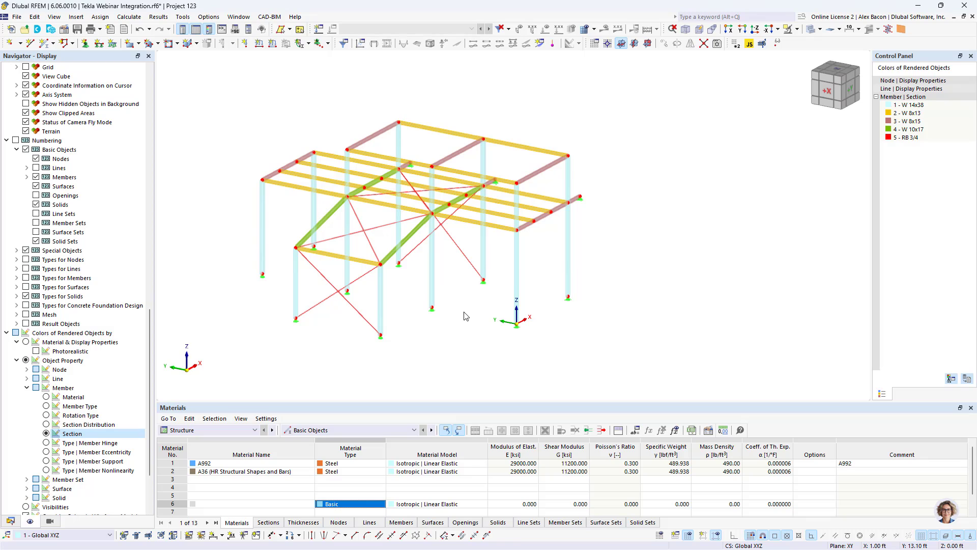
Examine the model's base data for the activated add-ons and the standards used for load combinations and load wizards
click(9, 521)
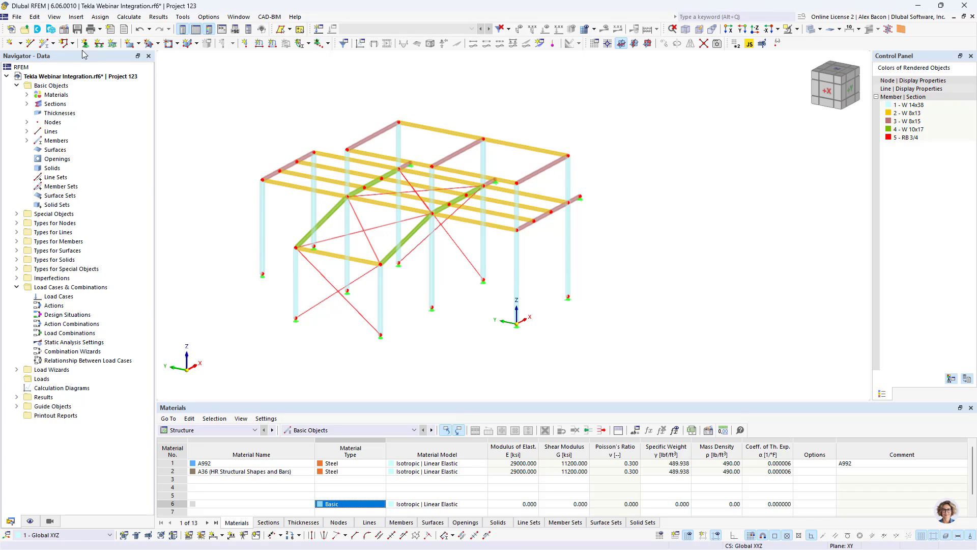
click(65, 30)
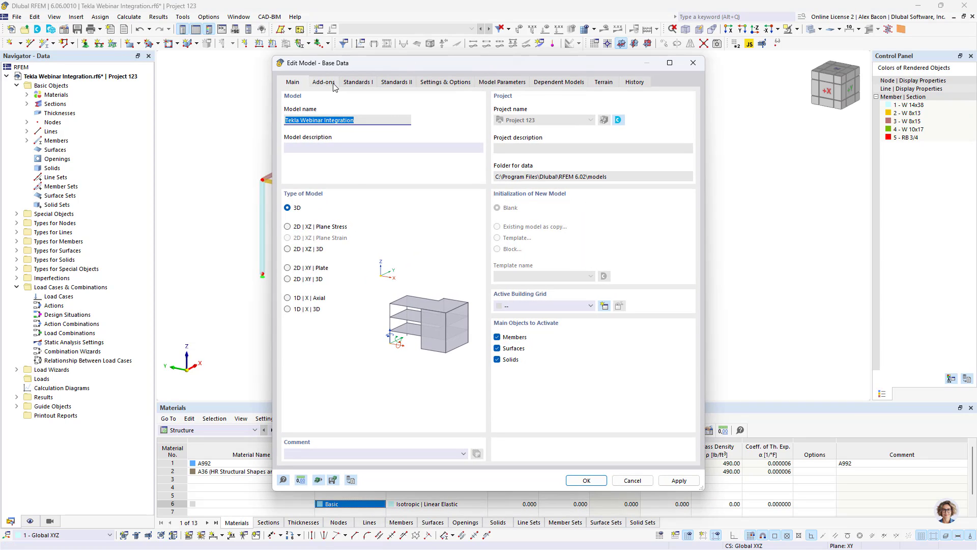
click(360, 83)
click(325, 82)
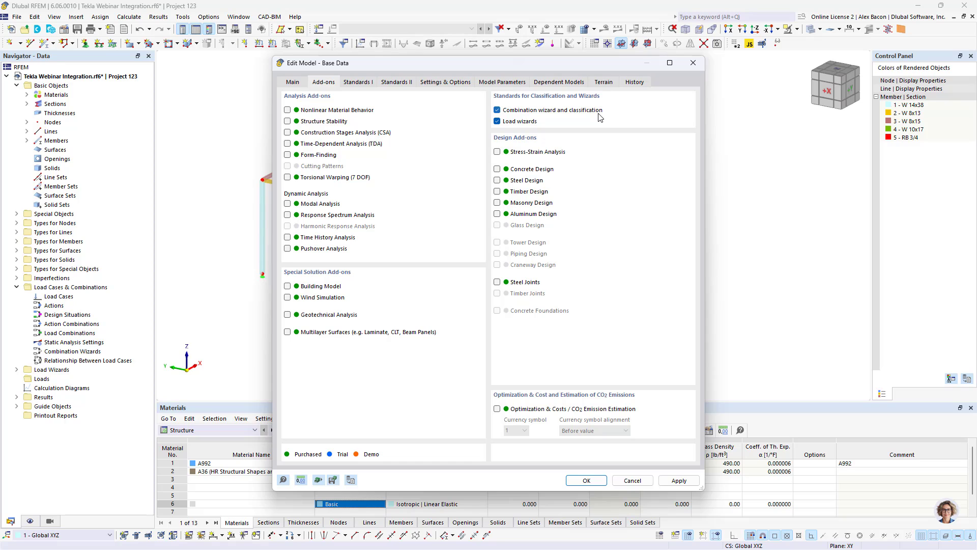
click(367, 83)
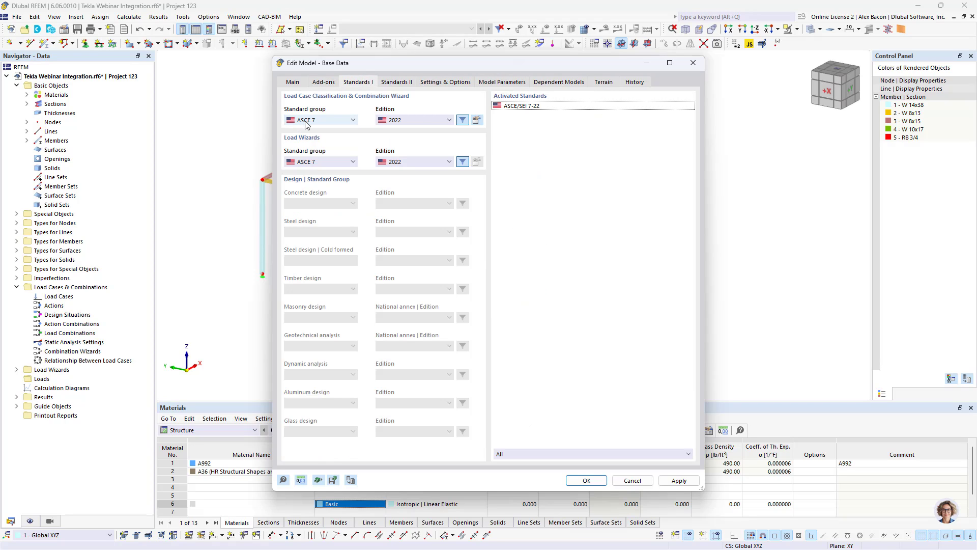
click(335, 120)
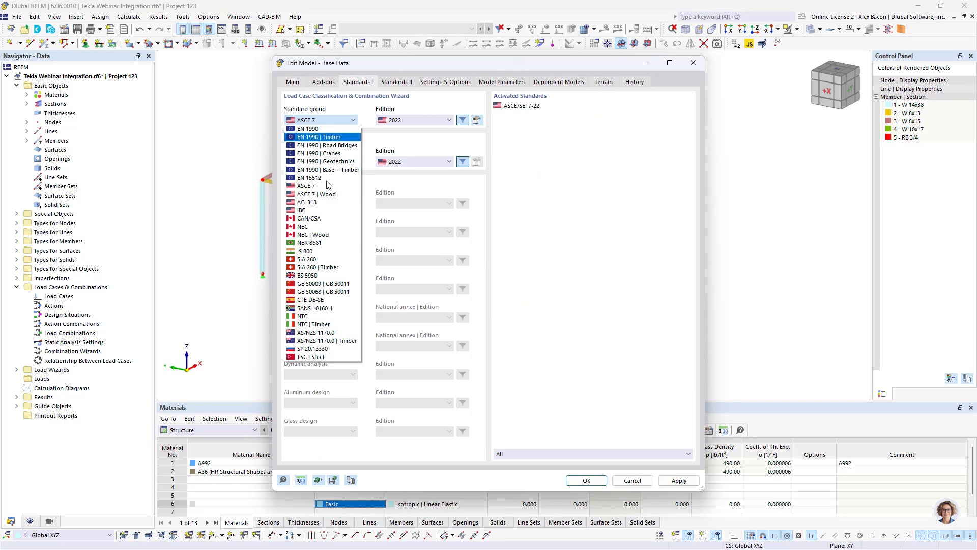
click(337, 120)
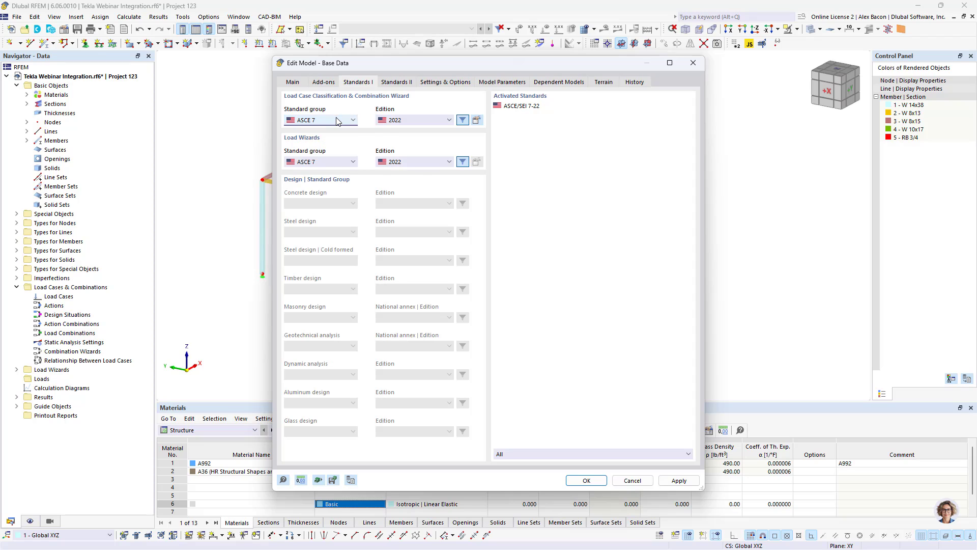
click(325, 82)
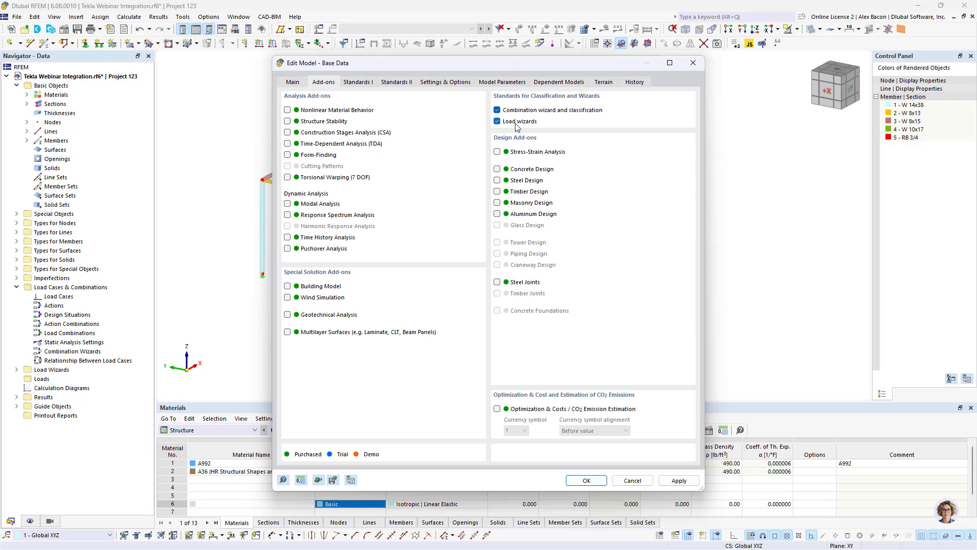
click(357, 83)
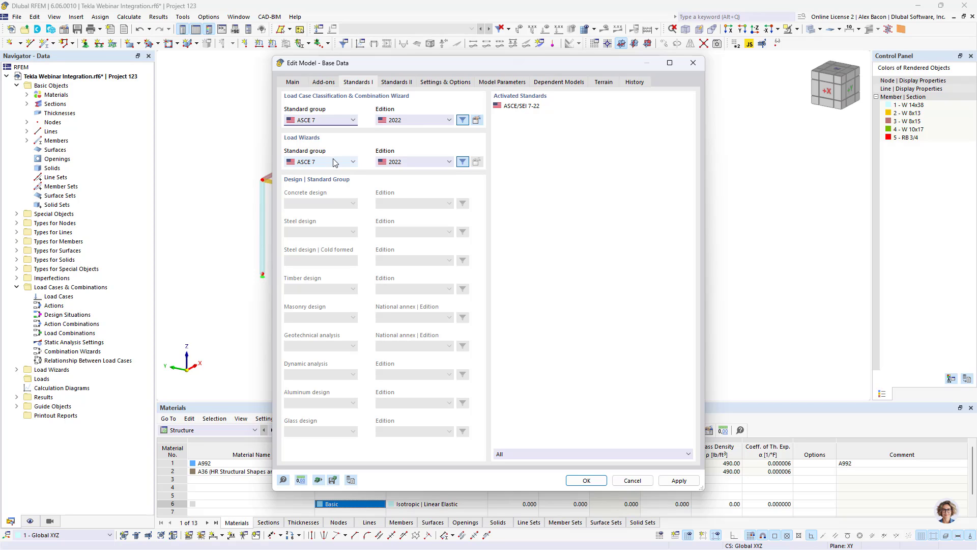
click(313, 165)
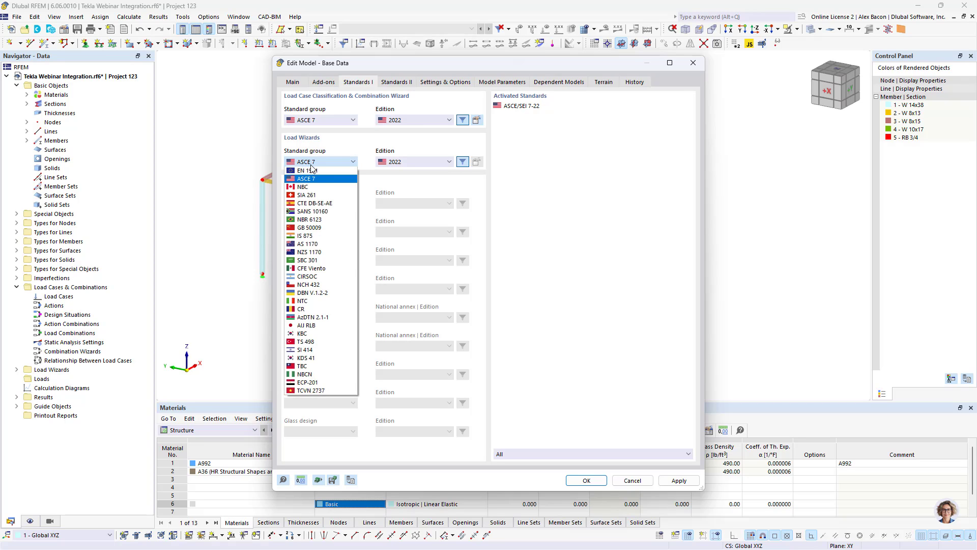
click(312, 165)
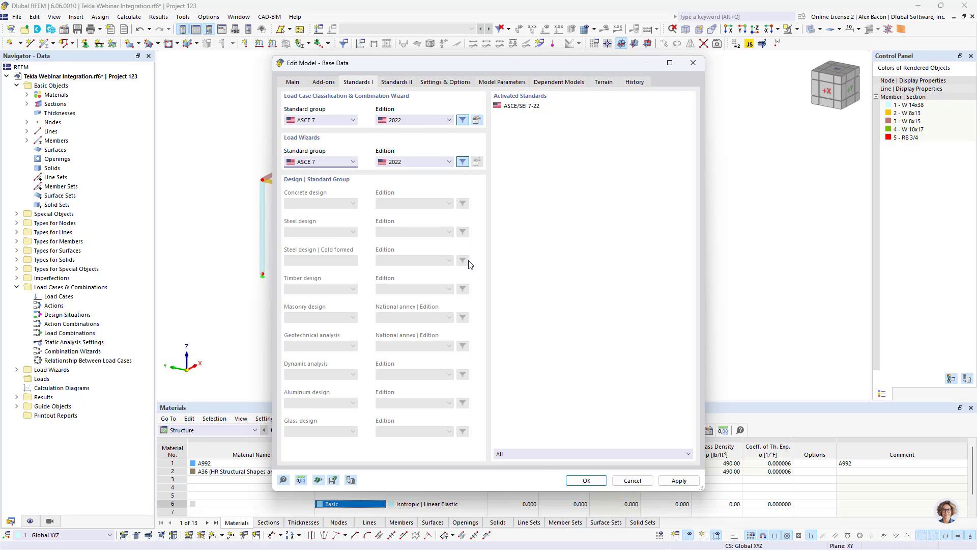
click(586, 481)
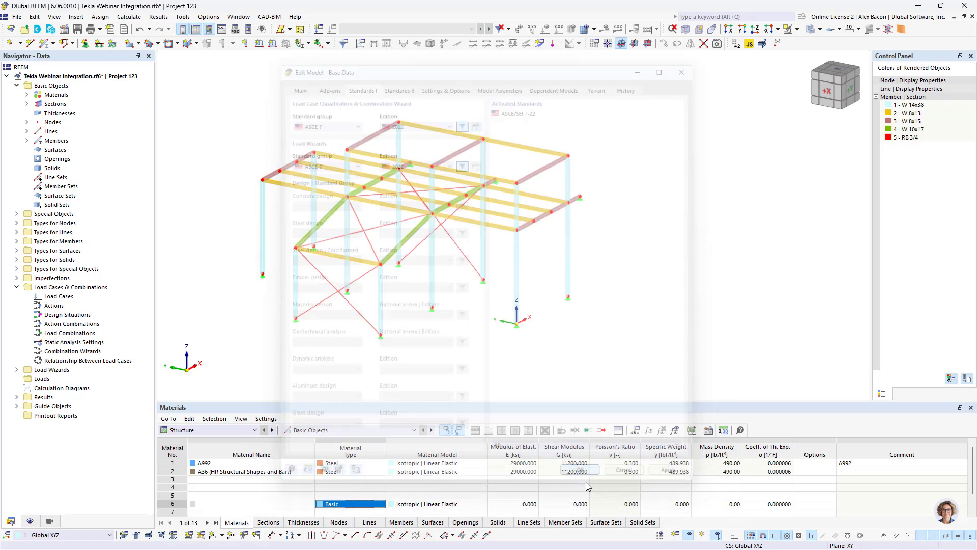
Name the first load case SW and create geometrically linear static analysis settings with the Newton-Raphson method for it
click(318, 30)
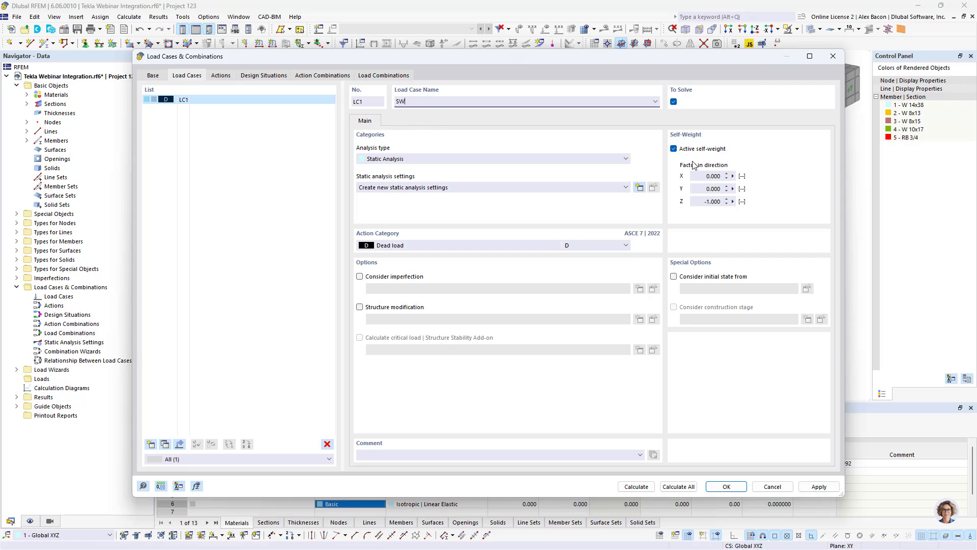
click(533, 189)
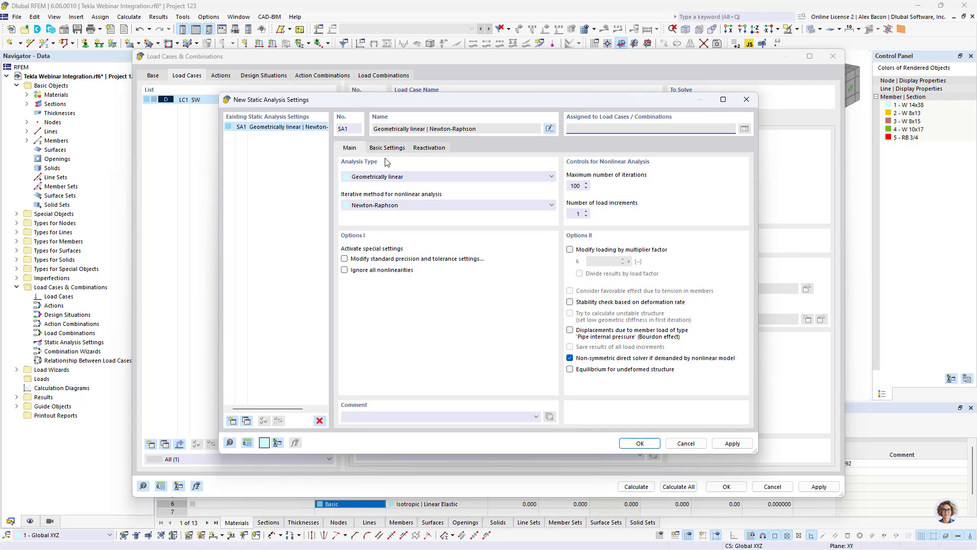
click(408, 177)
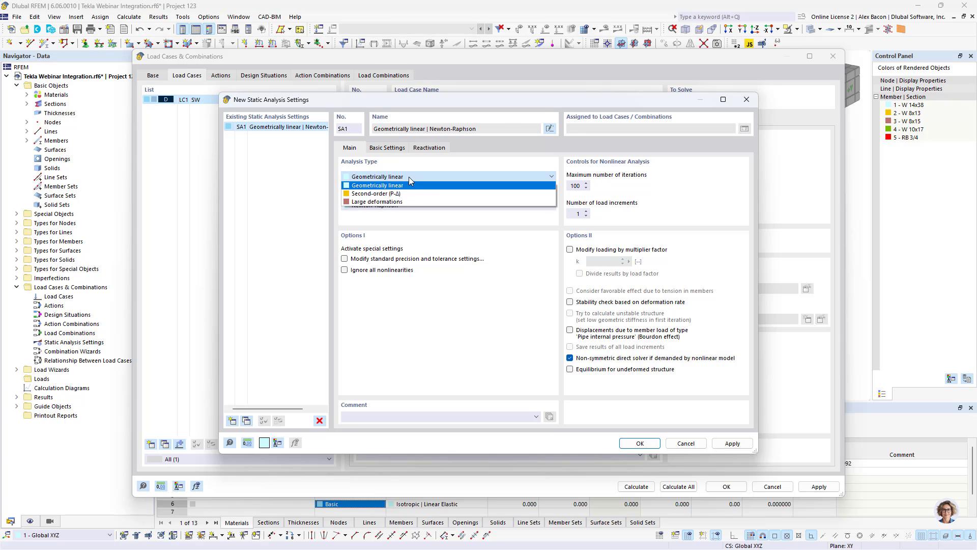
click(422, 181)
click(641, 444)
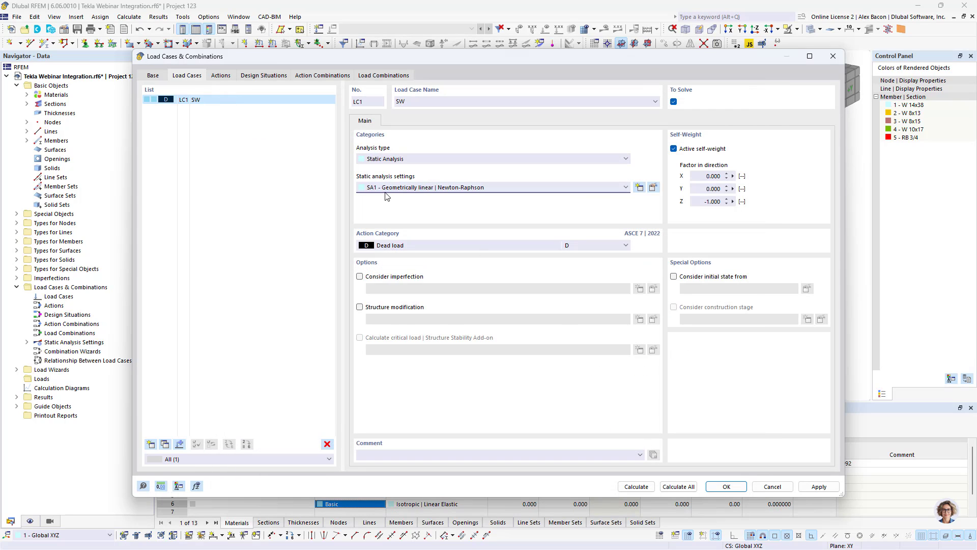
Add two more load cases, naming the second one Live and assigning it the Live load action category
click(152, 445)
click(151, 445)
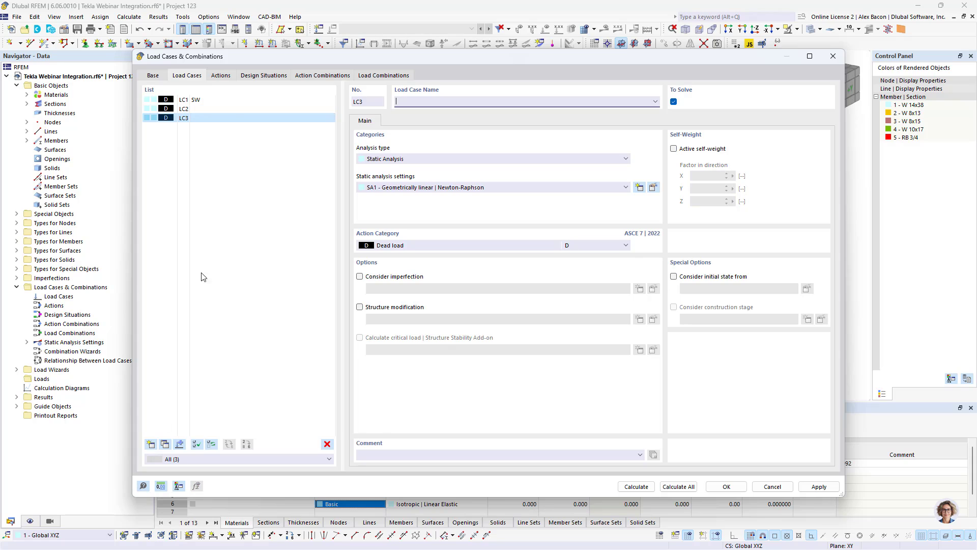
click(215, 110)
click(449, 100)
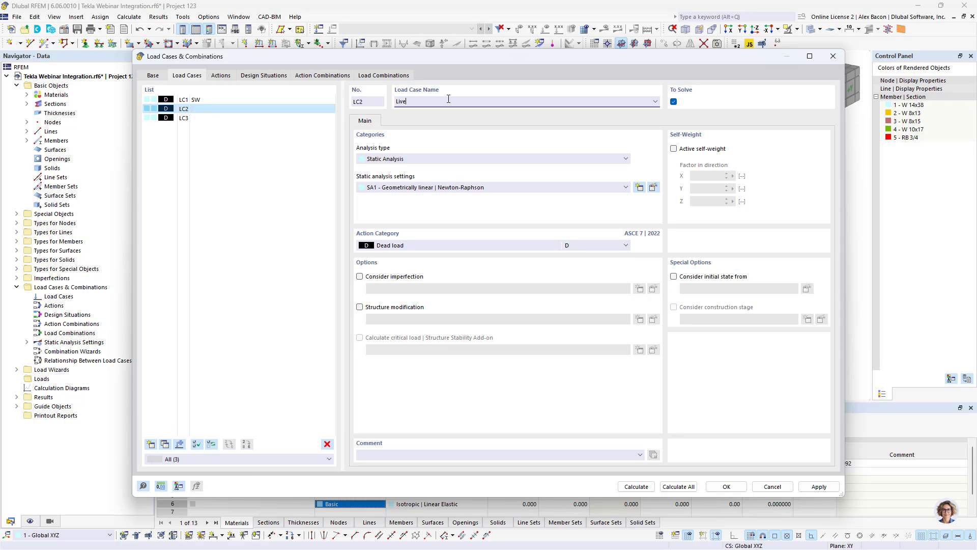
click(419, 247)
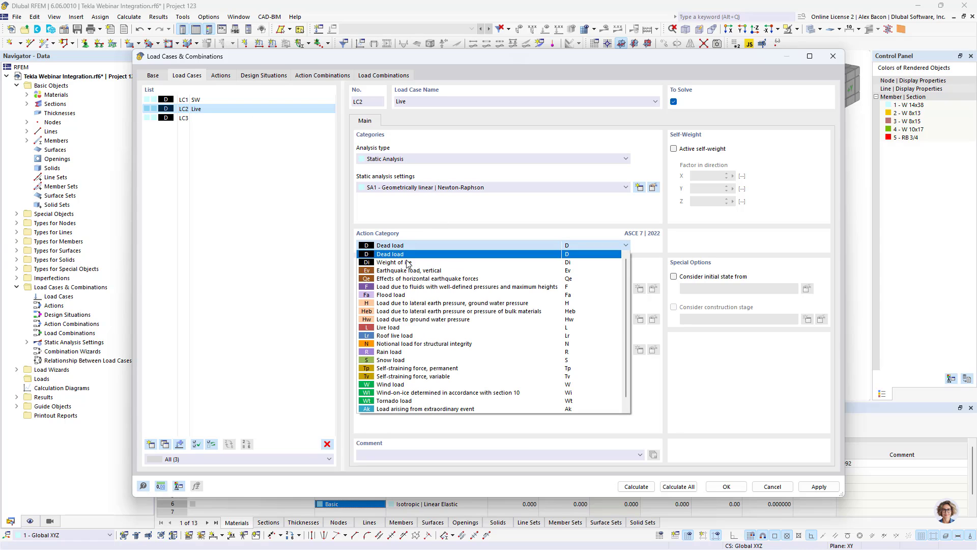
click(397, 328)
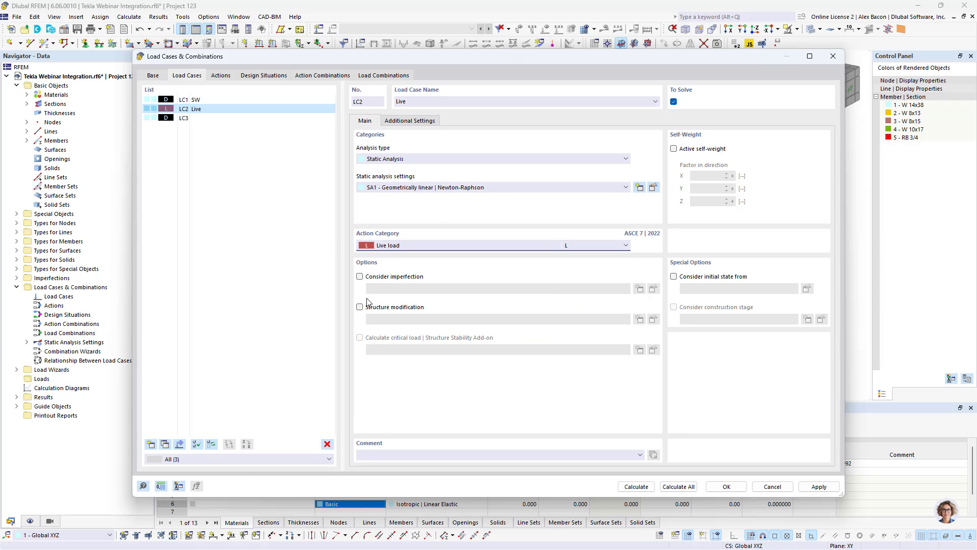
Assign the third load case the Snow load action category, name it Snow, and apply the load case definitions
click(206, 119)
click(417, 246)
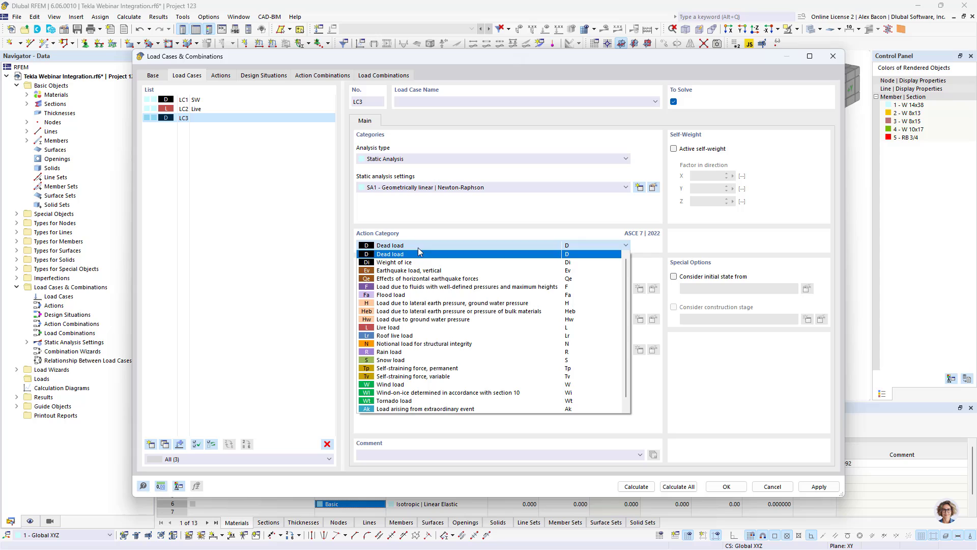
click(397, 360)
click(452, 103)
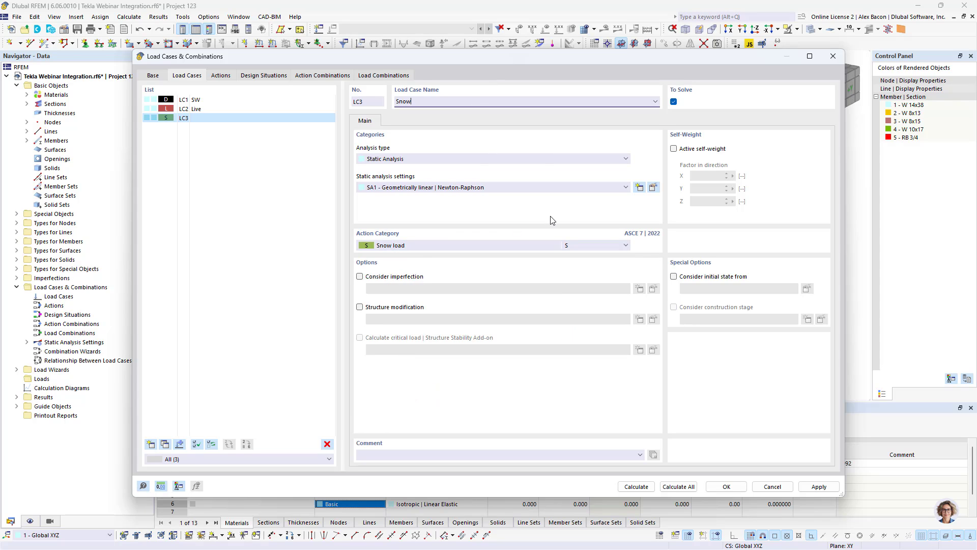
click(227, 77)
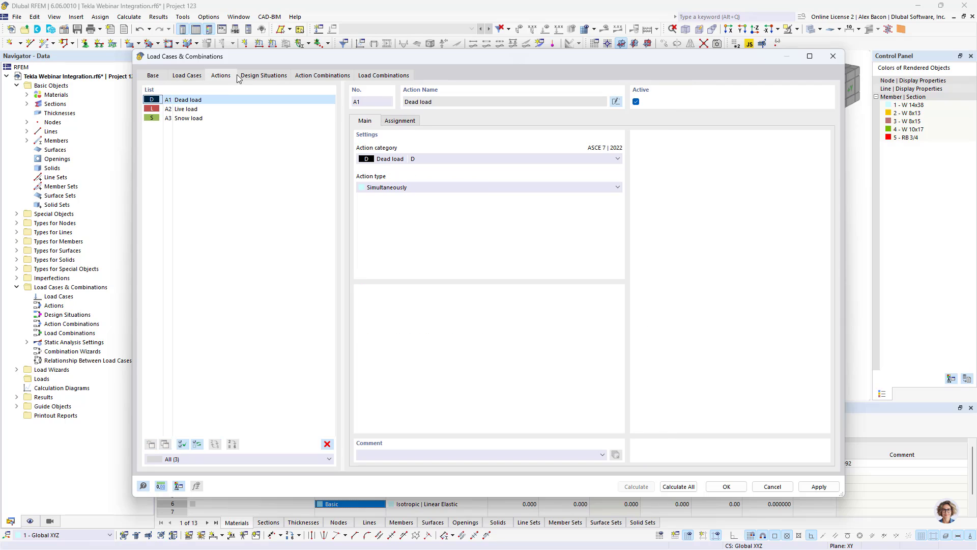
click(202, 76)
click(816, 488)
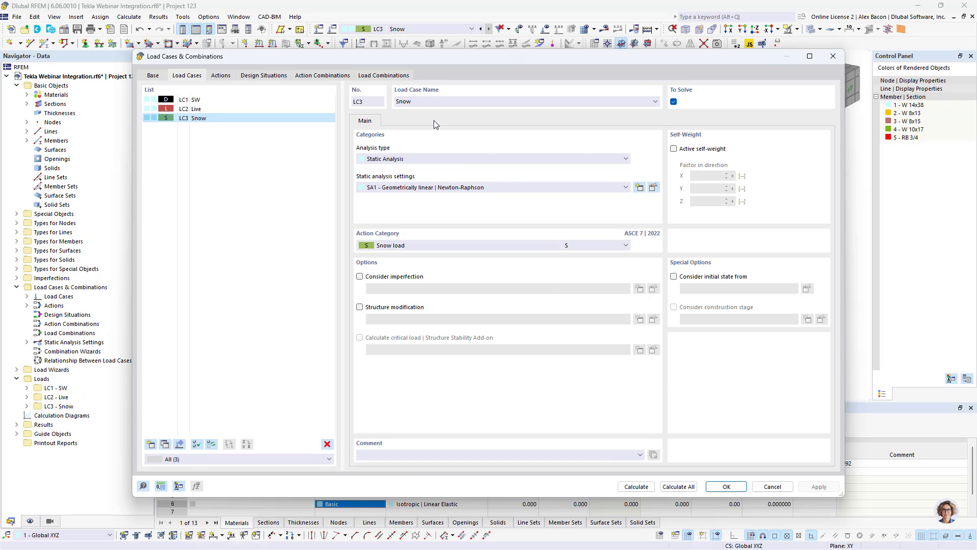
Create a design situation of type Section 2.3 (LRFD), 1. to 5
click(279, 77)
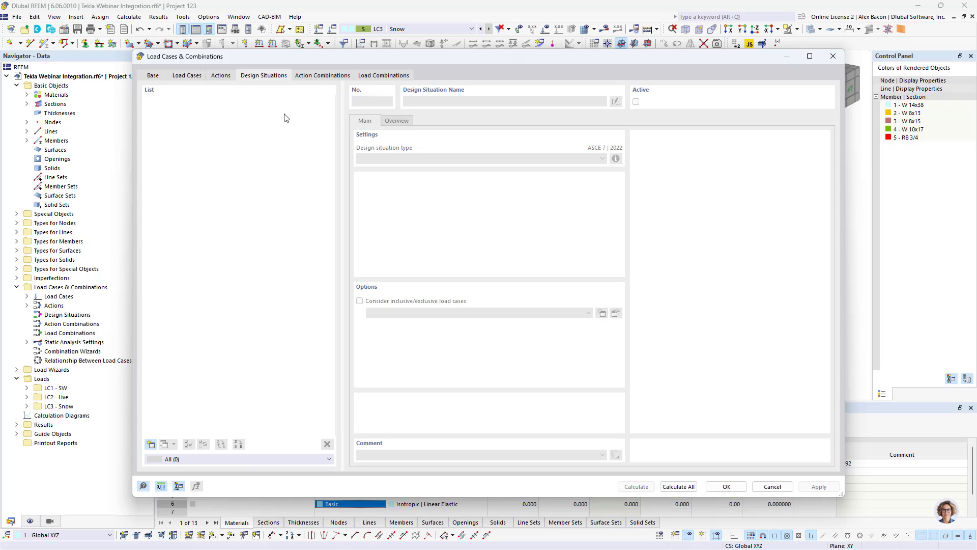
click(151, 445)
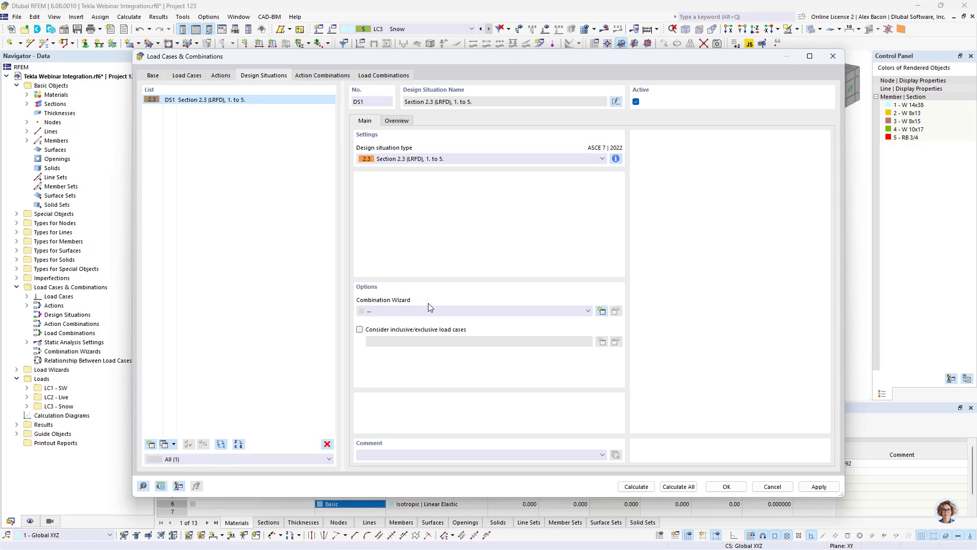
click(433, 158)
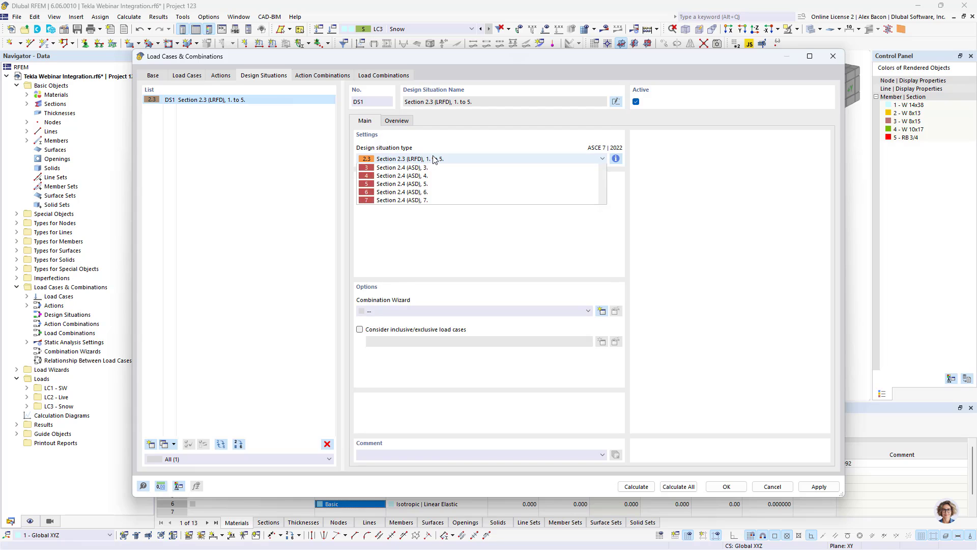
click(433, 158)
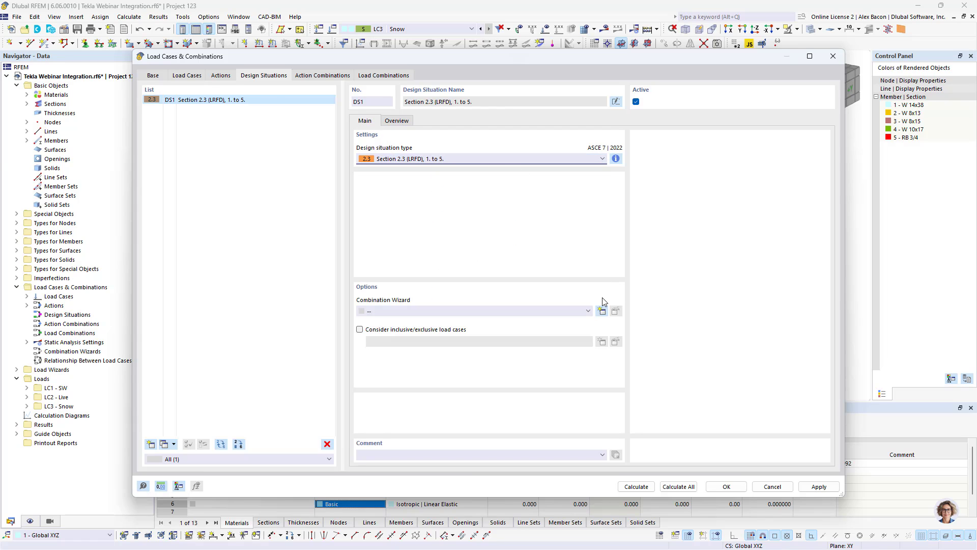
Create a combination wizard for the design situation that generates load combinations using new second-order (P-Δ) static analysis settings with the Newton-Raphson method
click(602, 311)
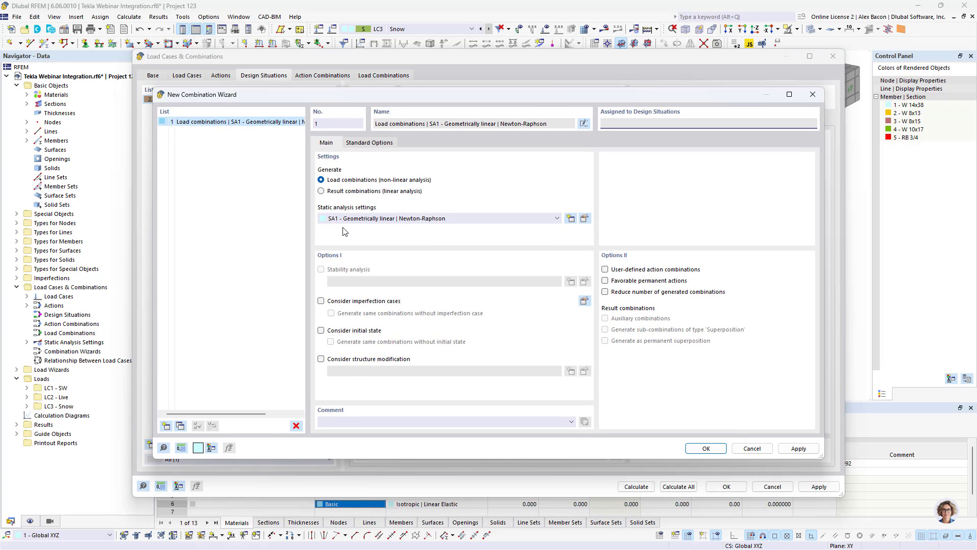
click(371, 220)
click(371, 236)
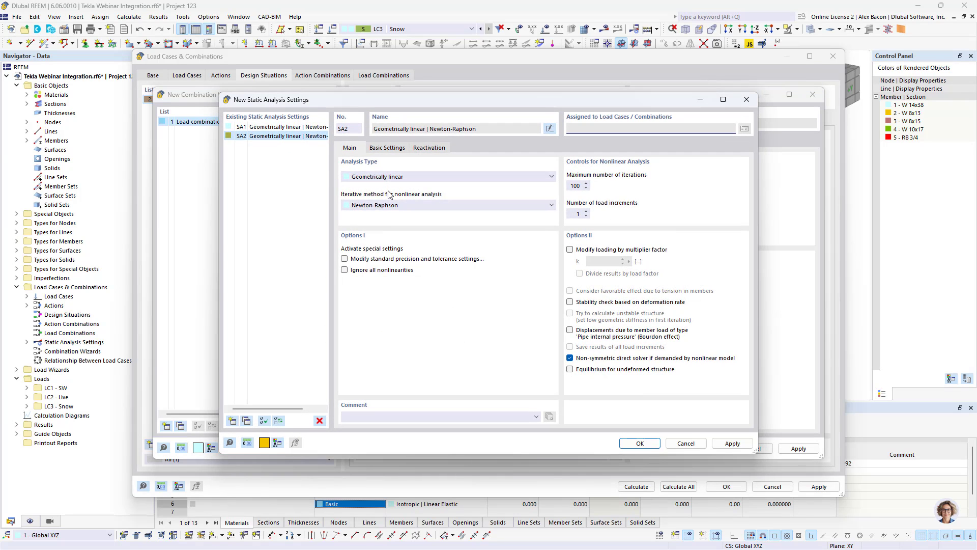
click(386, 178)
click(390, 194)
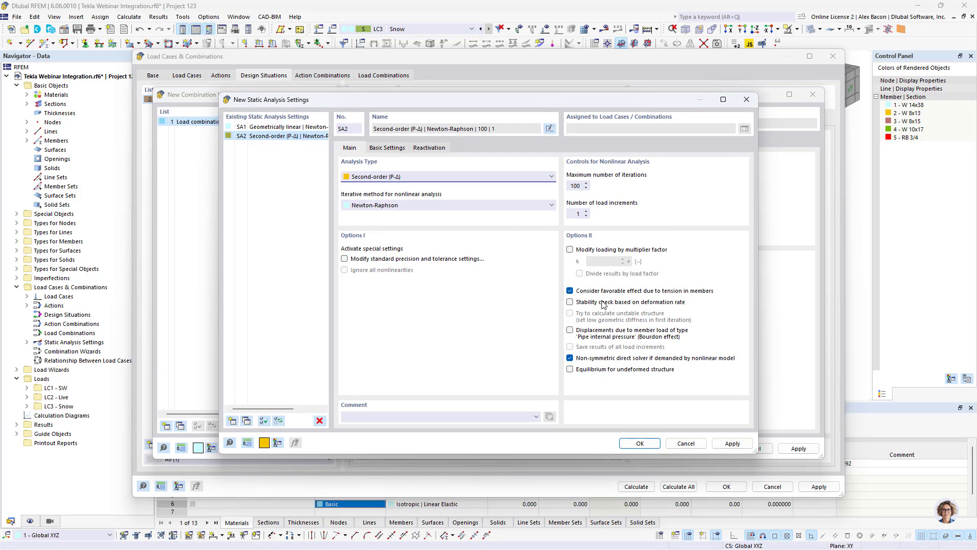
click(640, 444)
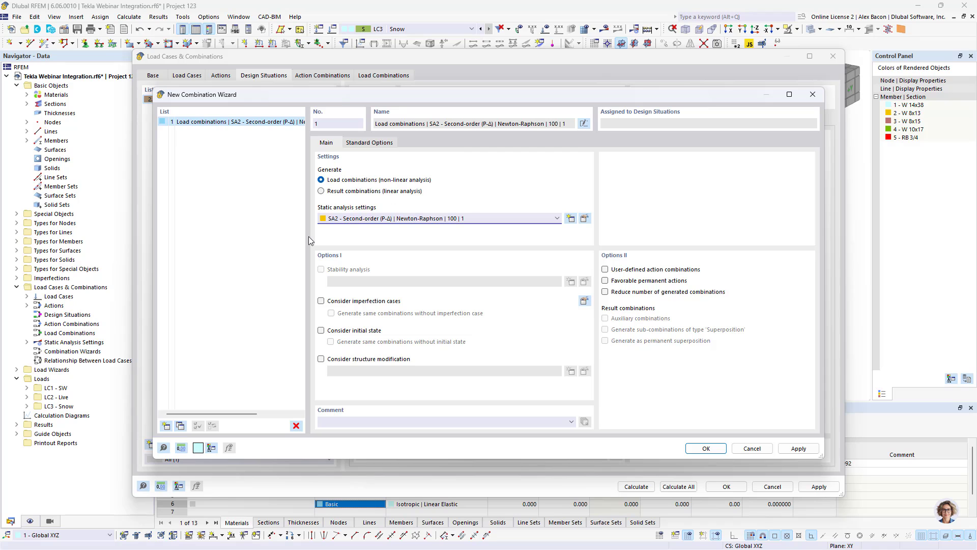
click(707, 448)
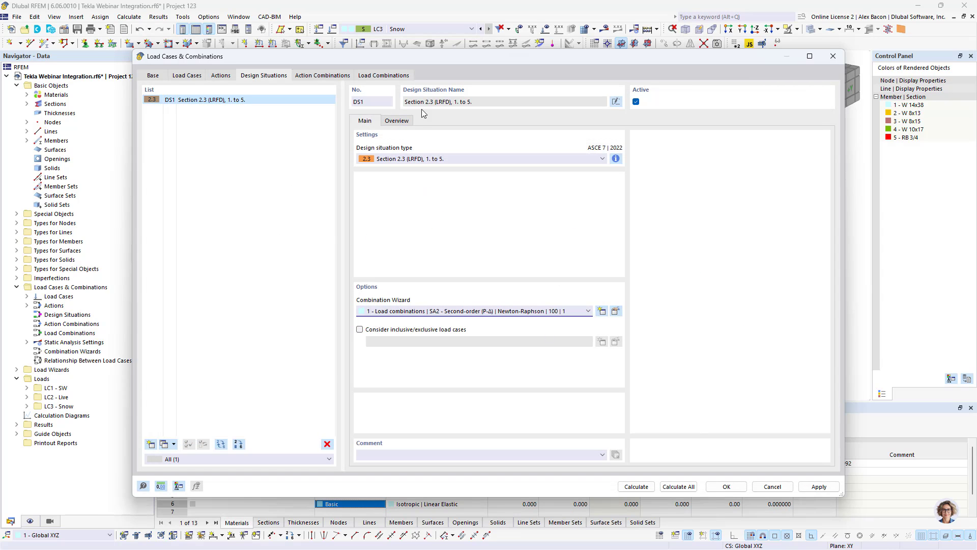
Examine the LRFD combination rules and the generated action and load combinations, and accept the load case and combination definitions
click(617, 159)
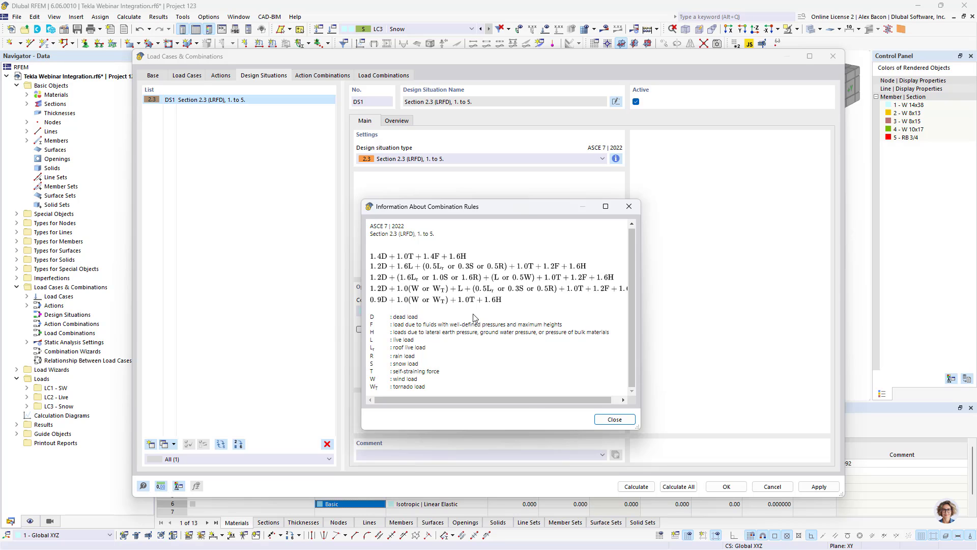
click(630, 206)
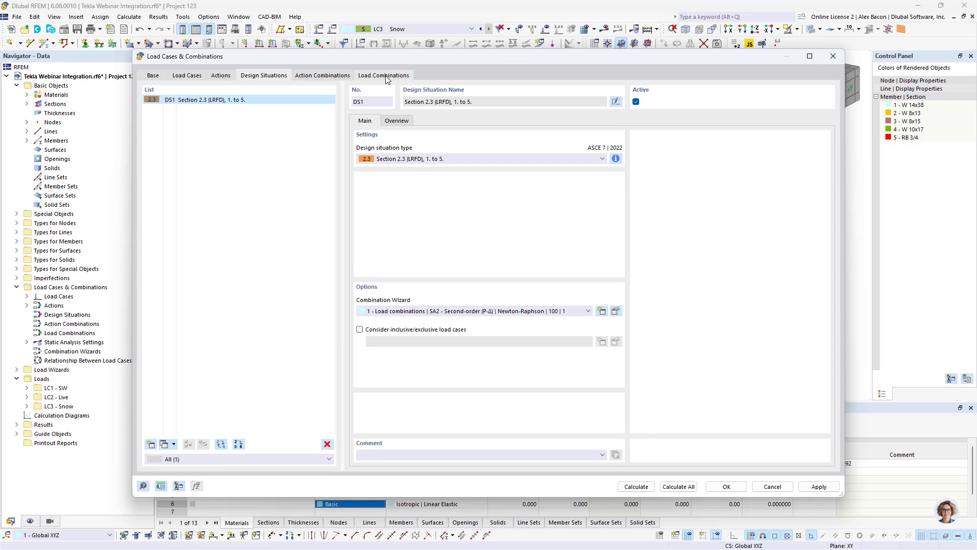
click(385, 76)
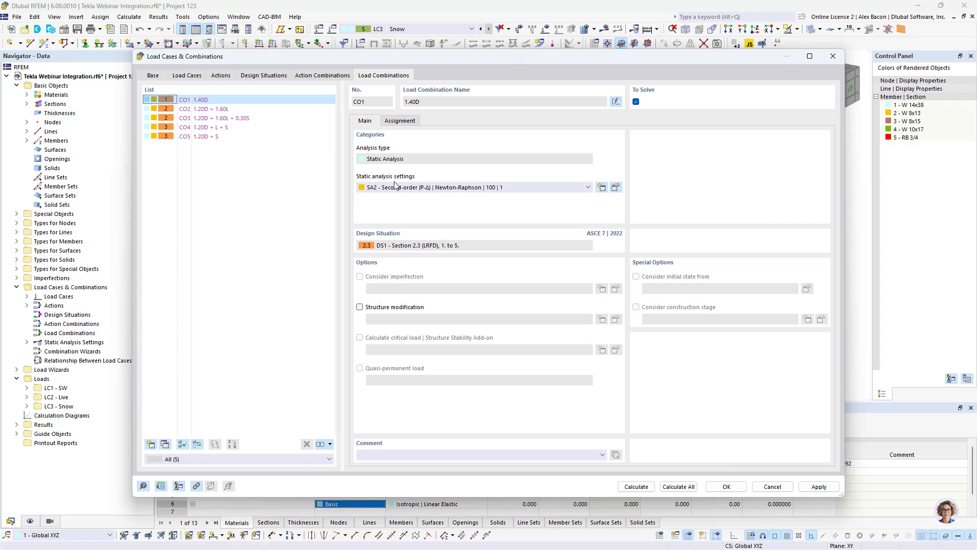
click(323, 75)
click(400, 121)
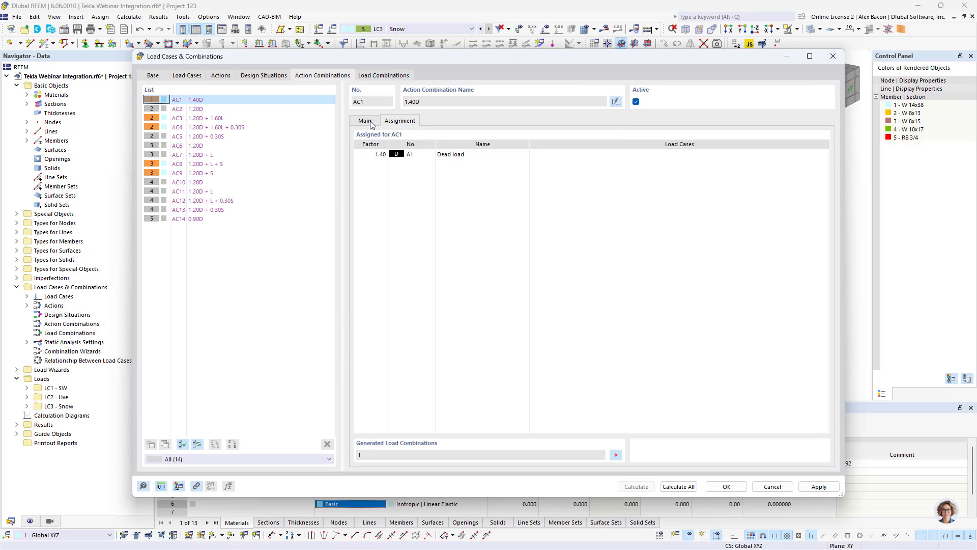
click(365, 122)
click(264, 75)
click(393, 121)
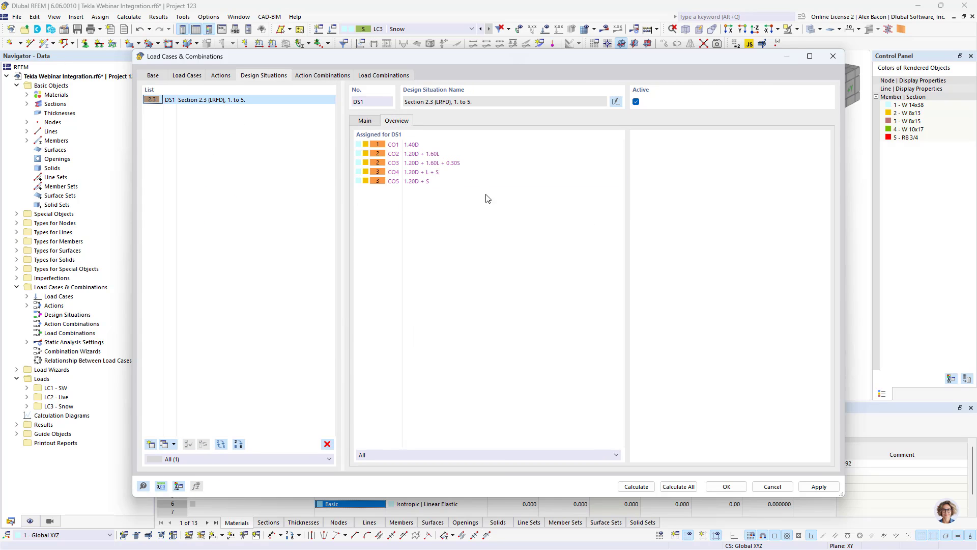
click(728, 487)
Make the Live load case current and start a Member Loads from Area Load wizard with a uniform load of -0.100 ksf
click(401, 29)
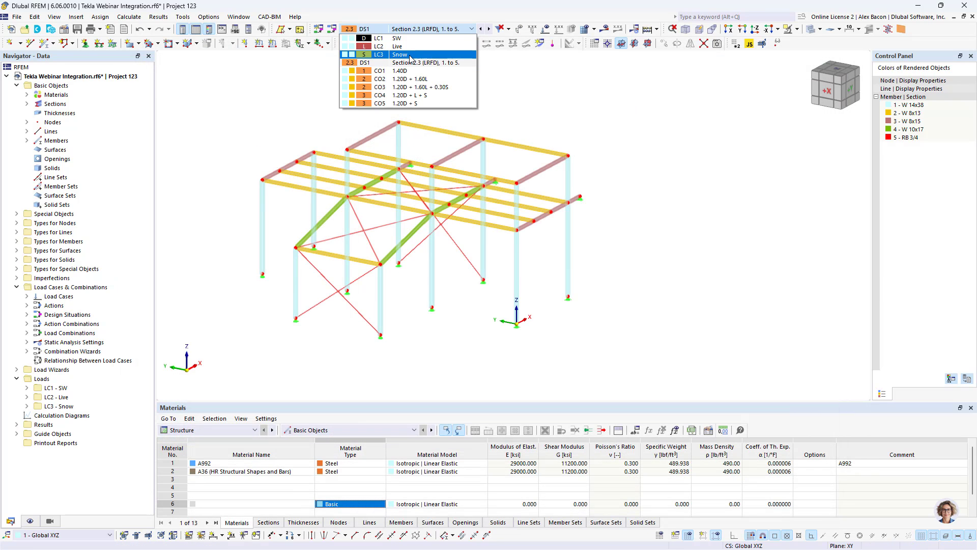
click(408, 50)
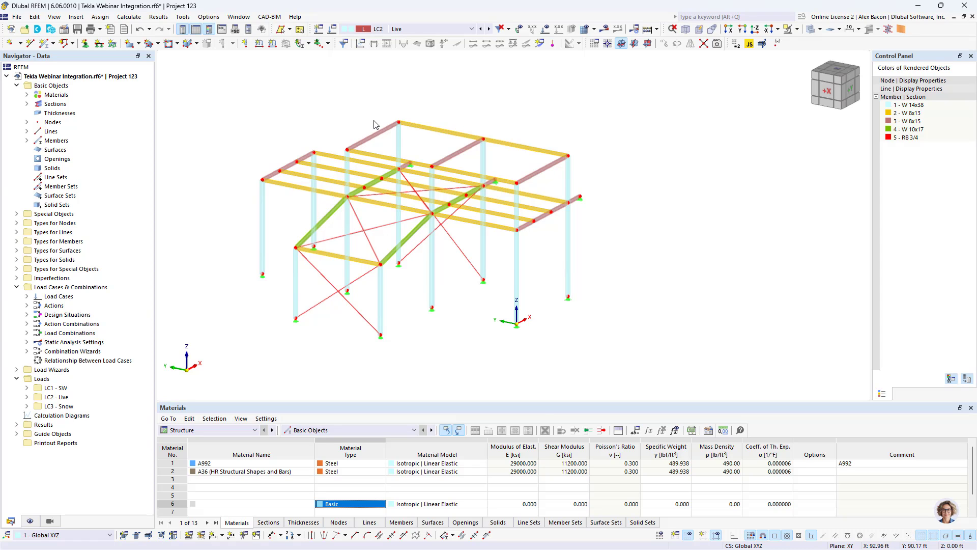
ctrl+middle_drag(356, 107, 491, 113)
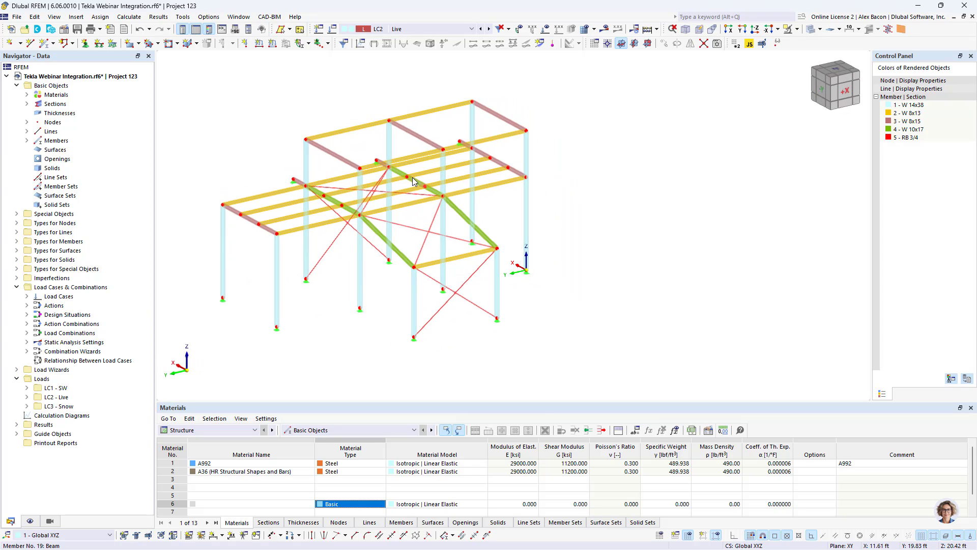
scroll(413, 177, up, 2)
middle_drag(413, 177, 492, 191)
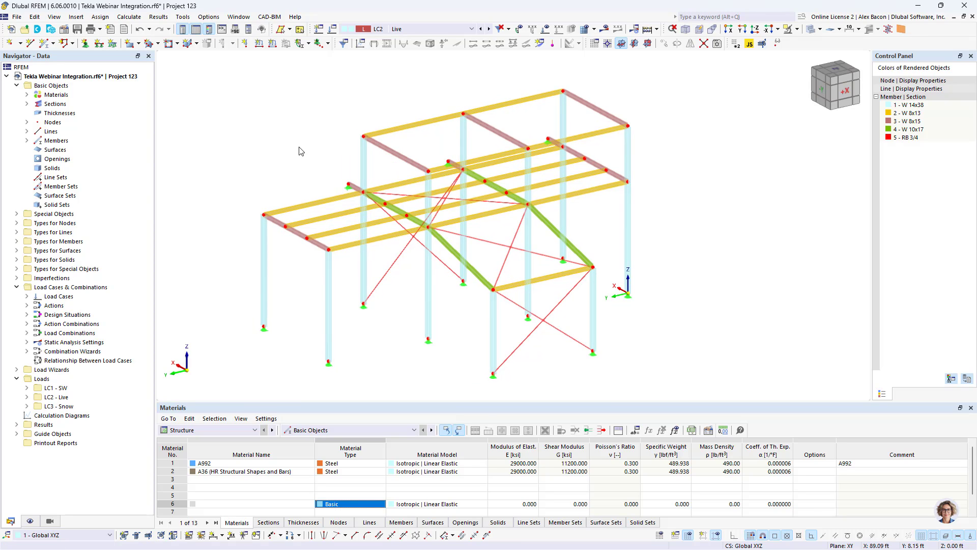
click(76, 17)
mouse_move(127, 141)
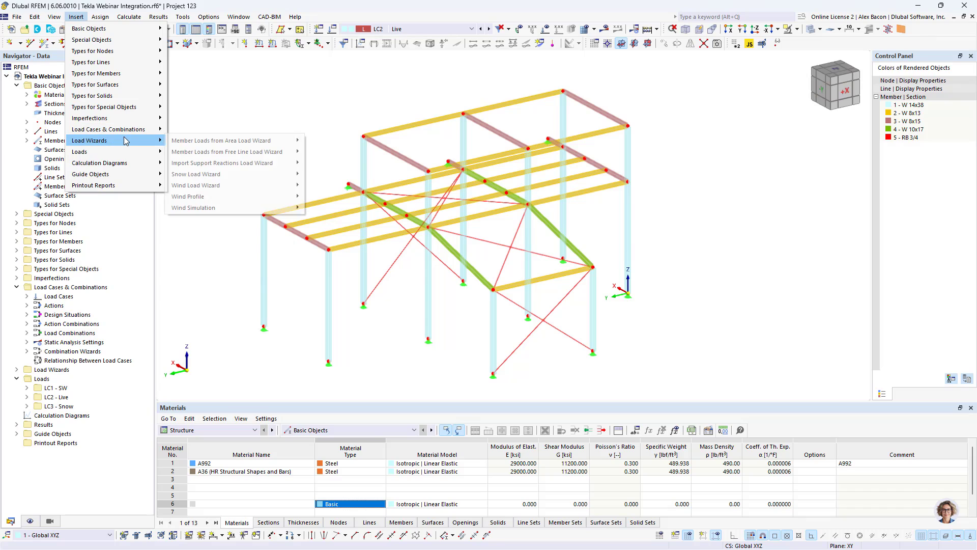
mouse_move(213, 146)
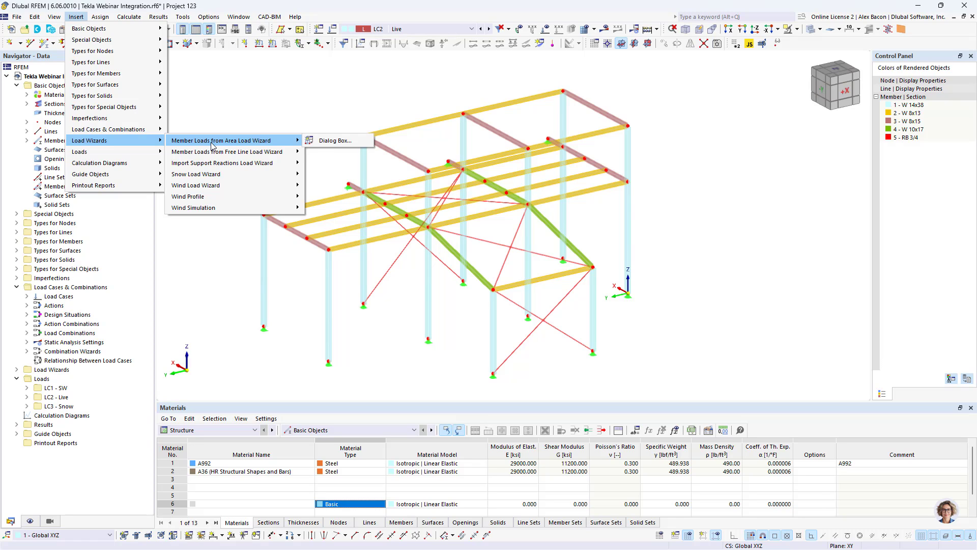
click(347, 142)
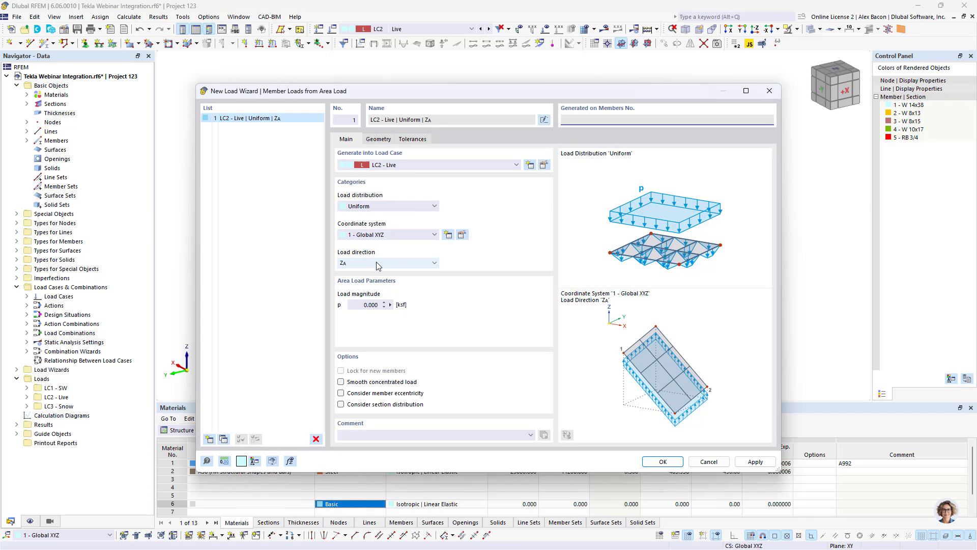
click(359, 304)
key(BackSpace)
Define the area load plane's boundary by picking corner nodes 10, 12, 4 and 2 at the lower roof level
click(378, 140)
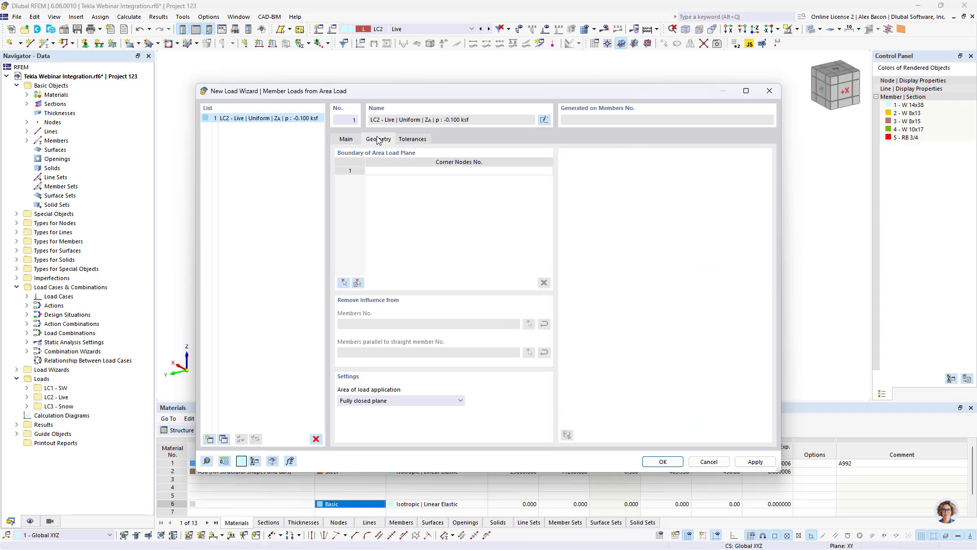
click(344, 283)
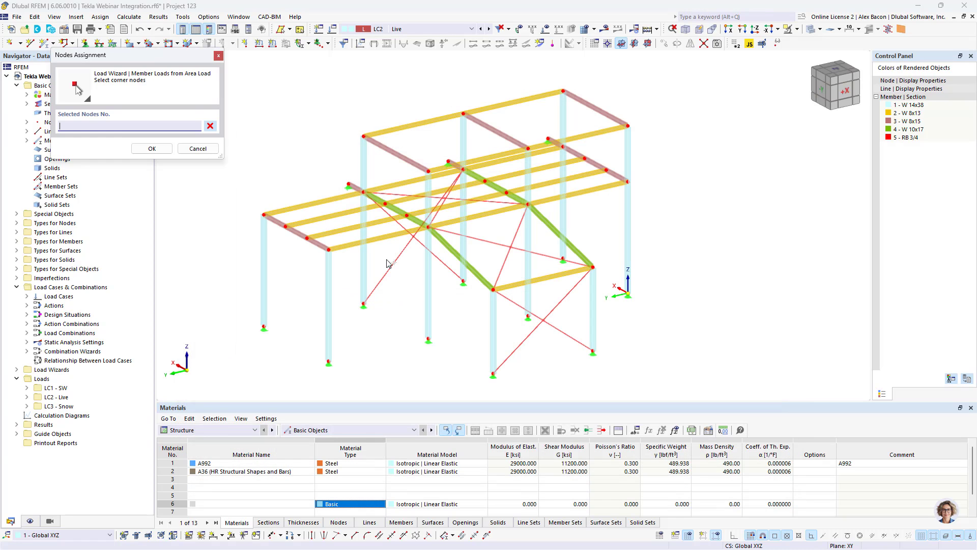
click(428, 227)
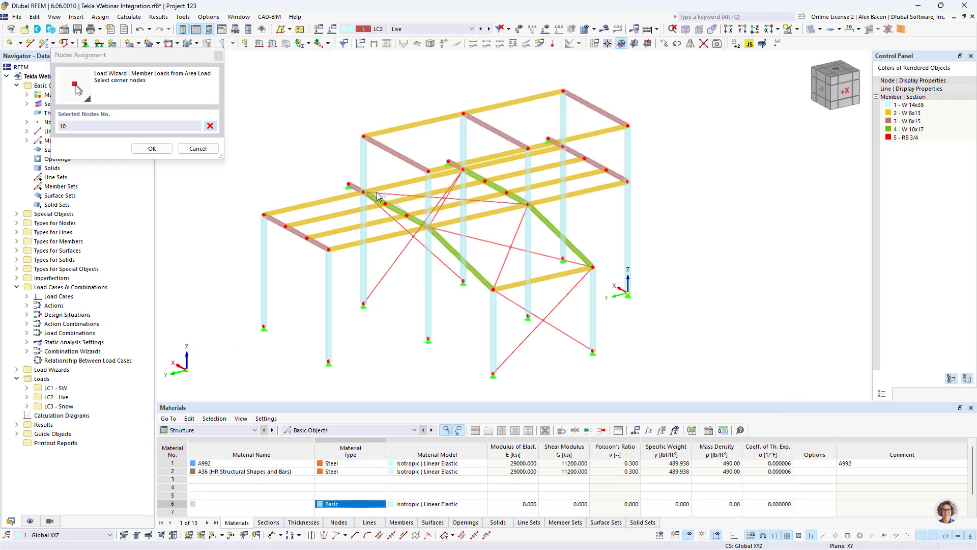
click(364, 191)
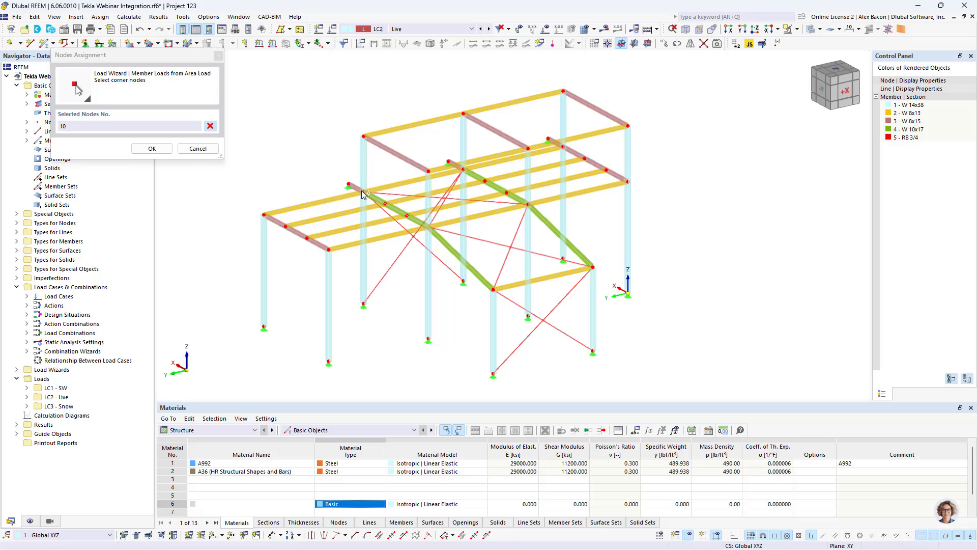
click(564, 146)
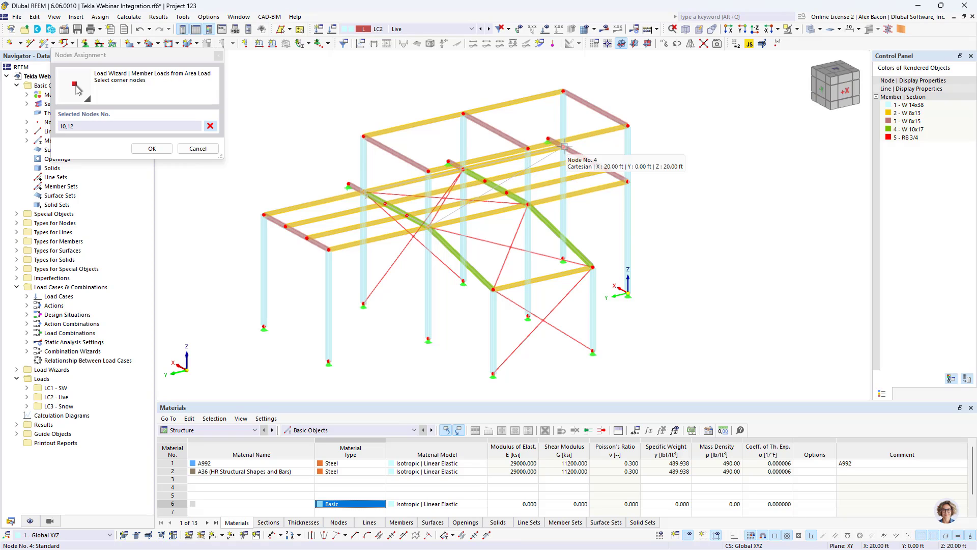
click(628, 181)
click(428, 228)
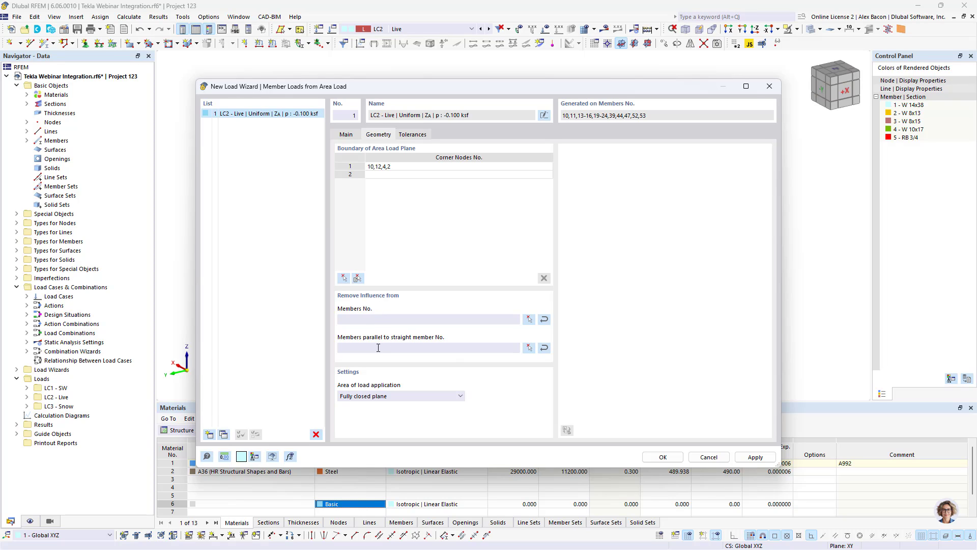
Remove the load influence from members parallel to member 44 and accept the Live area load wizard
click(528, 348)
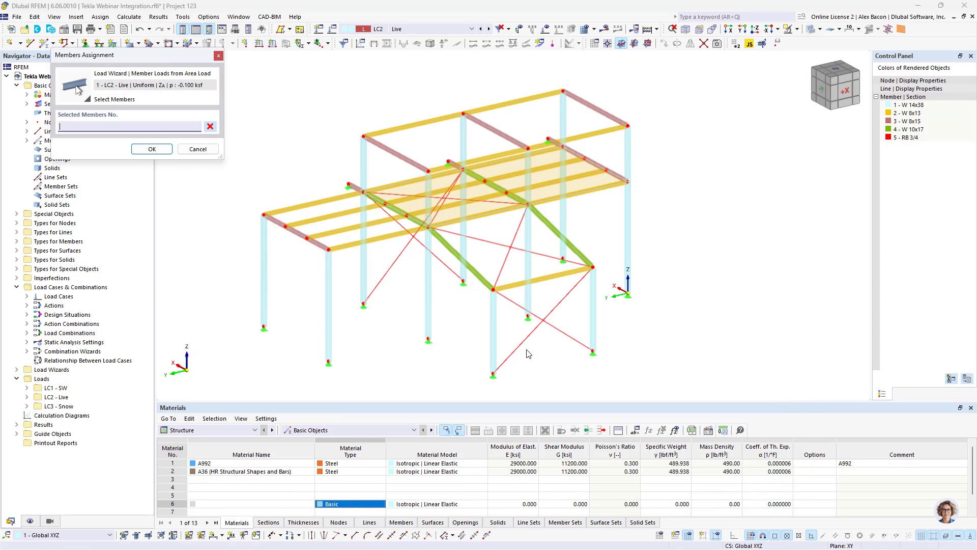
scroll(418, 225, up, 6)
click(405, 215)
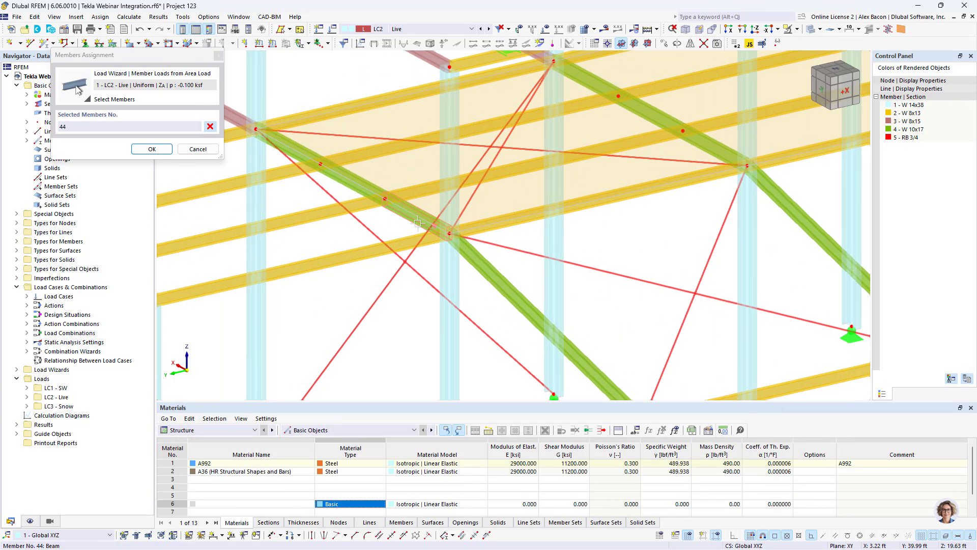
click(151, 149)
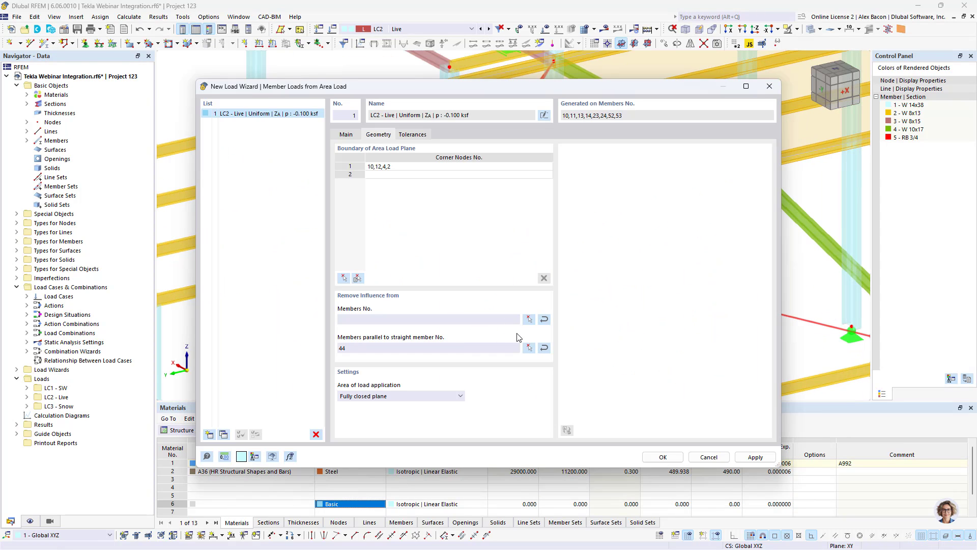
click(663, 457)
Display the Live area load's generated member loads separately and reduce the displayed load size
scroll(462, 265, down, 5)
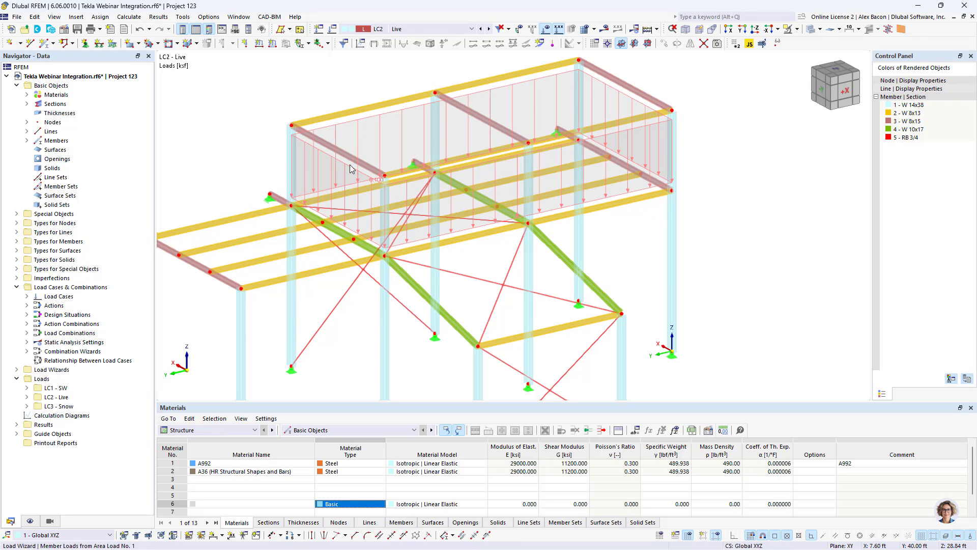
right_click(350, 168)
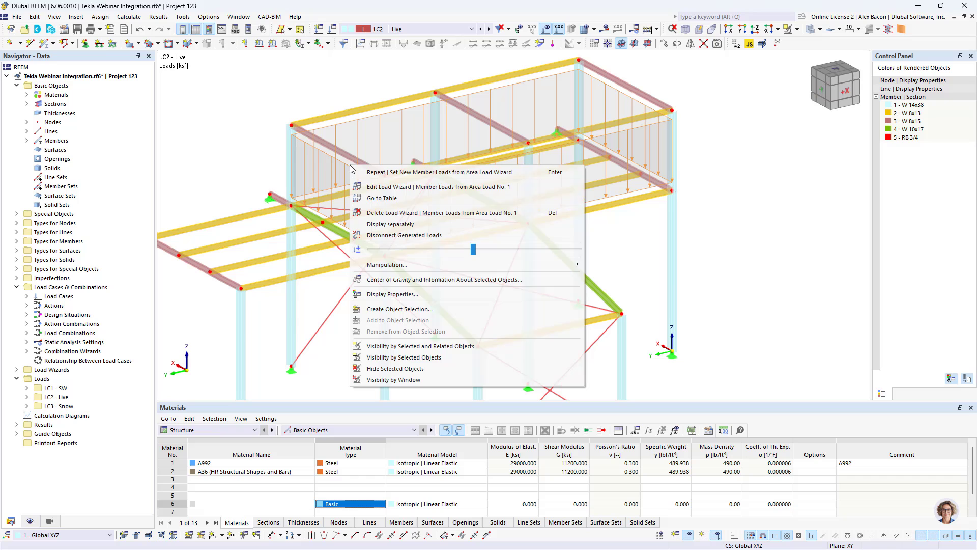
click(408, 224)
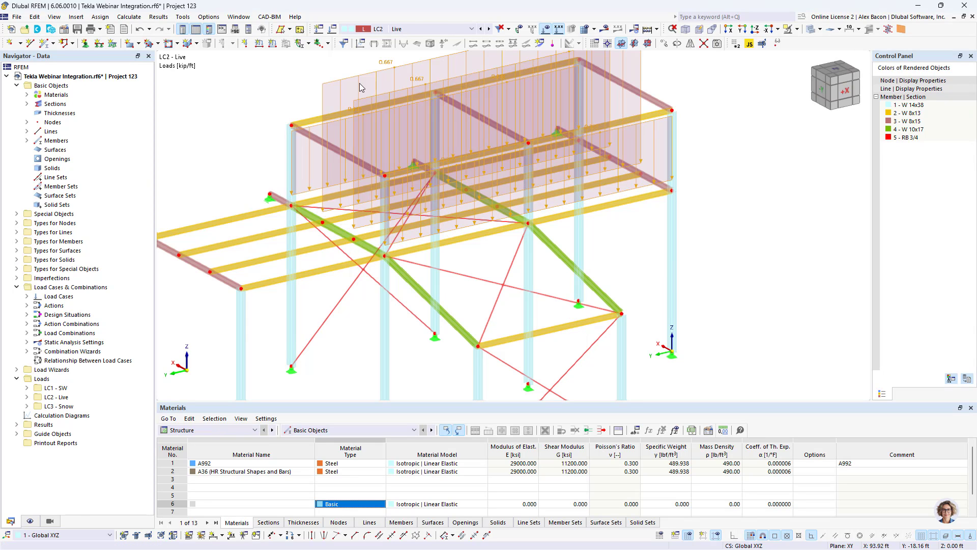
scroll(346, 83, down, 2)
right_click(361, 133)
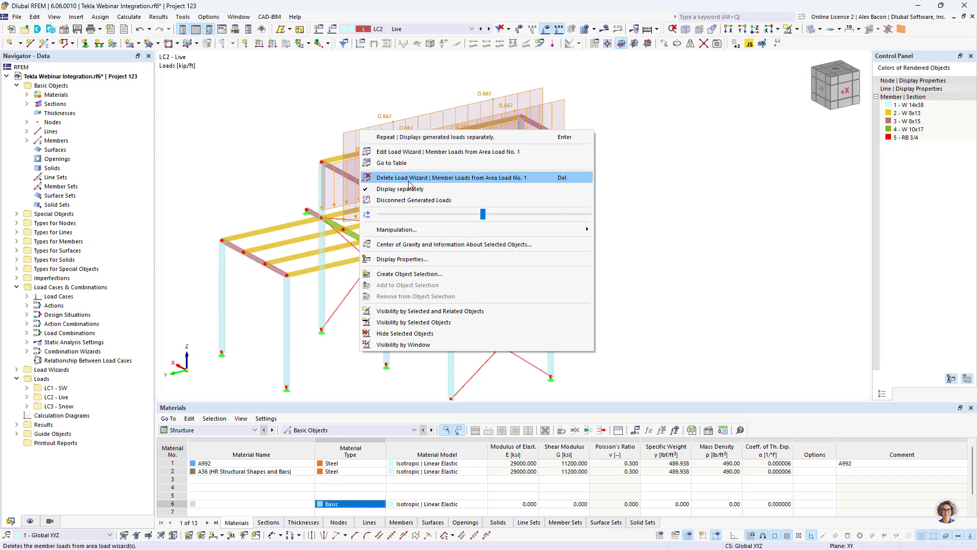
key(Escape)
right_click(356, 131)
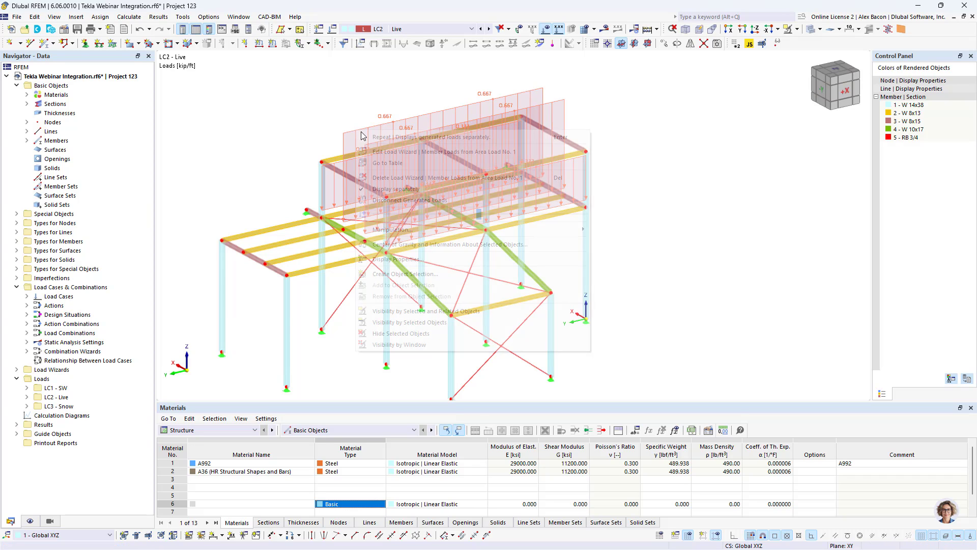
click(393, 204)
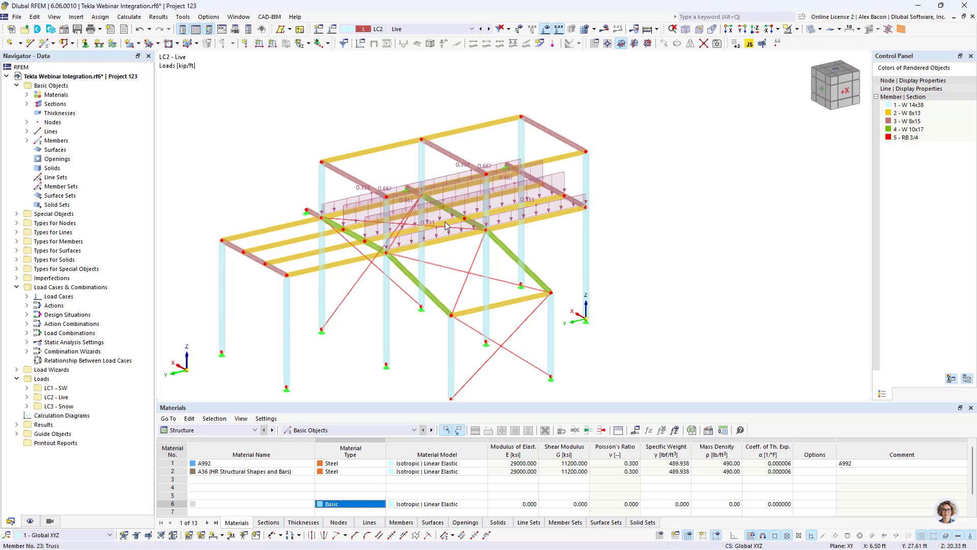
Examine the generated line loads on the lower roof beams and switch off their separate display
ctrl+middle_drag(471, 230, 445, 225)
scroll(362, 234, up, 5)
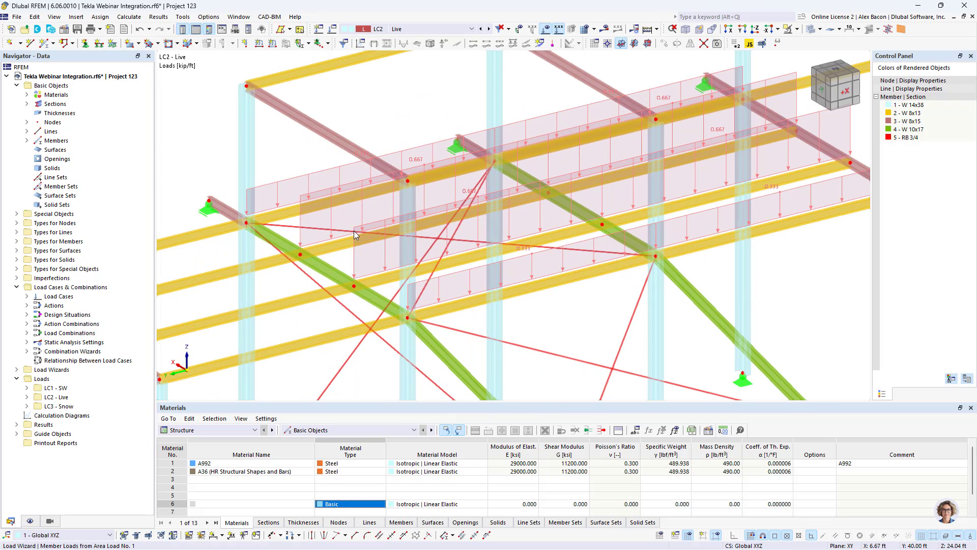
right_click(354, 230)
click(417, 298)
scroll(416, 298, down, 3)
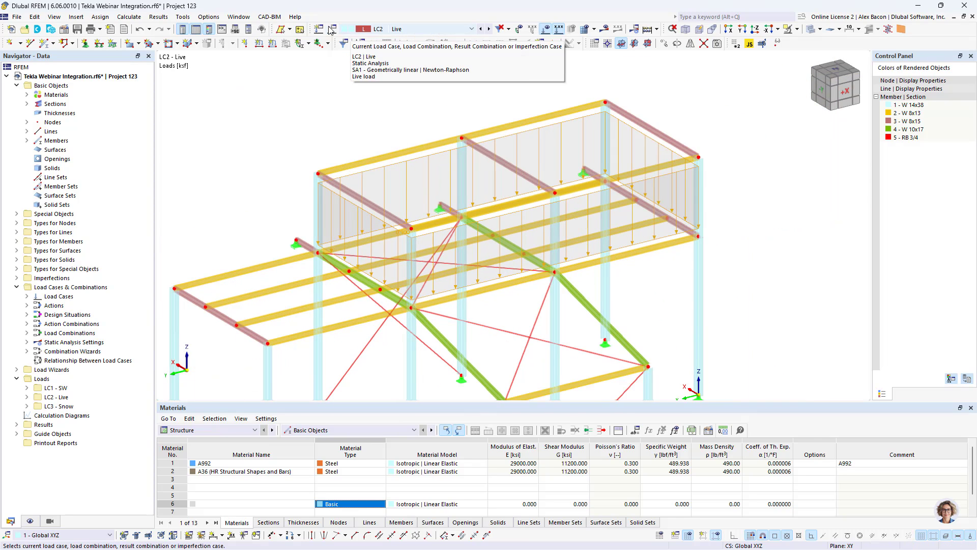
Make the Snow load case current and start a new Snow Load wizard
click(487, 29)
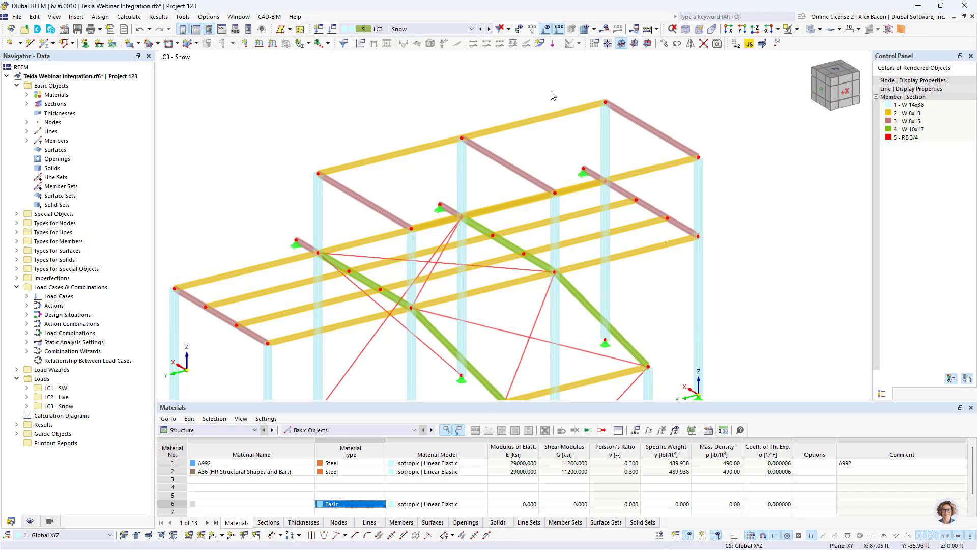
click(19, 370)
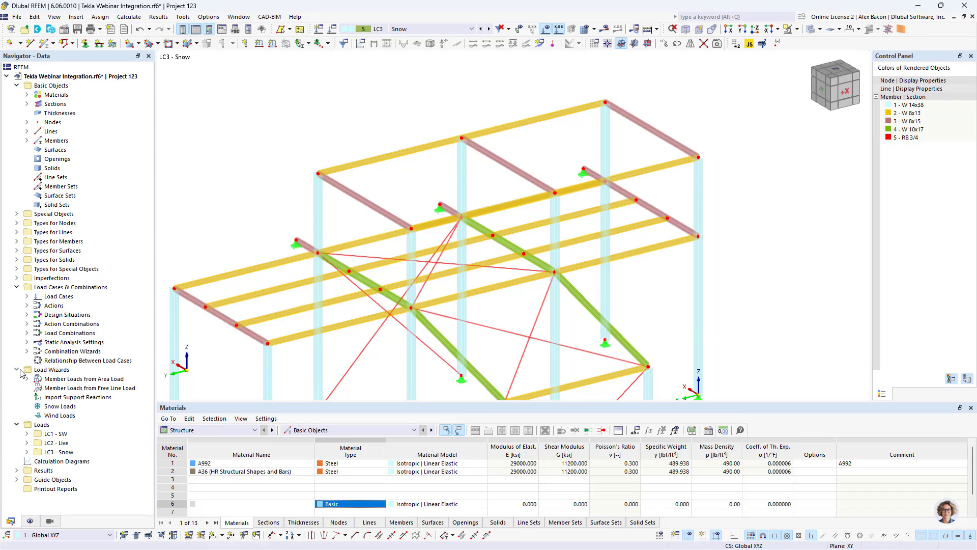
right_click(82, 418)
click(60, 407)
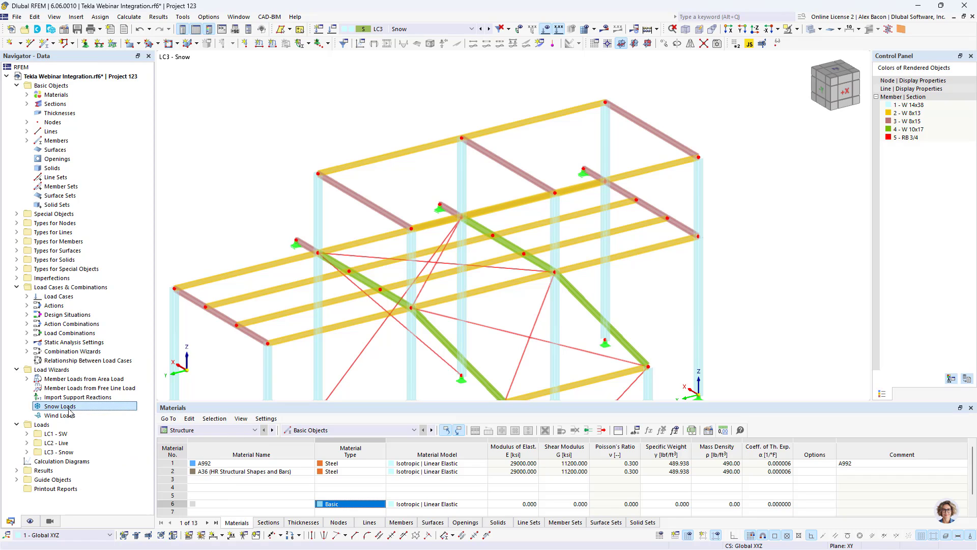
right_click(60, 408)
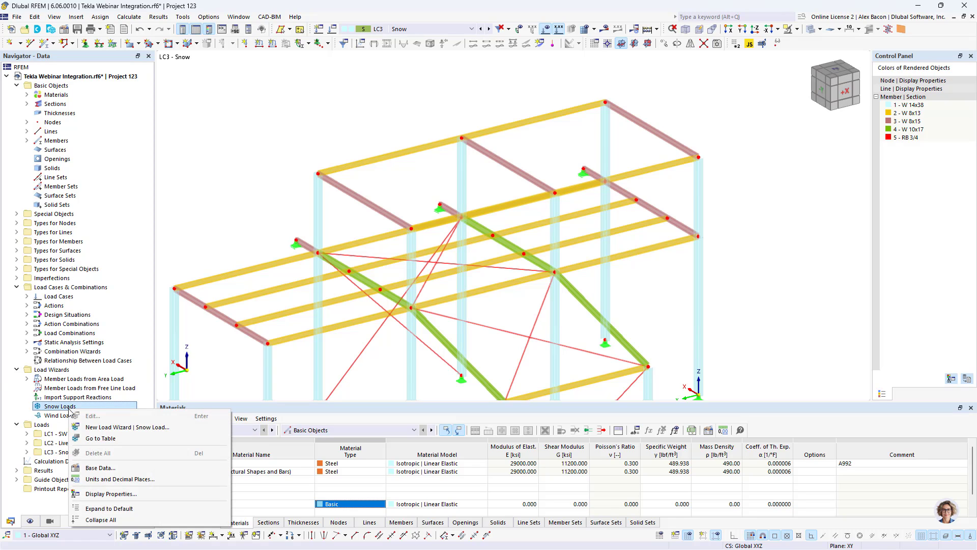
click(104, 427)
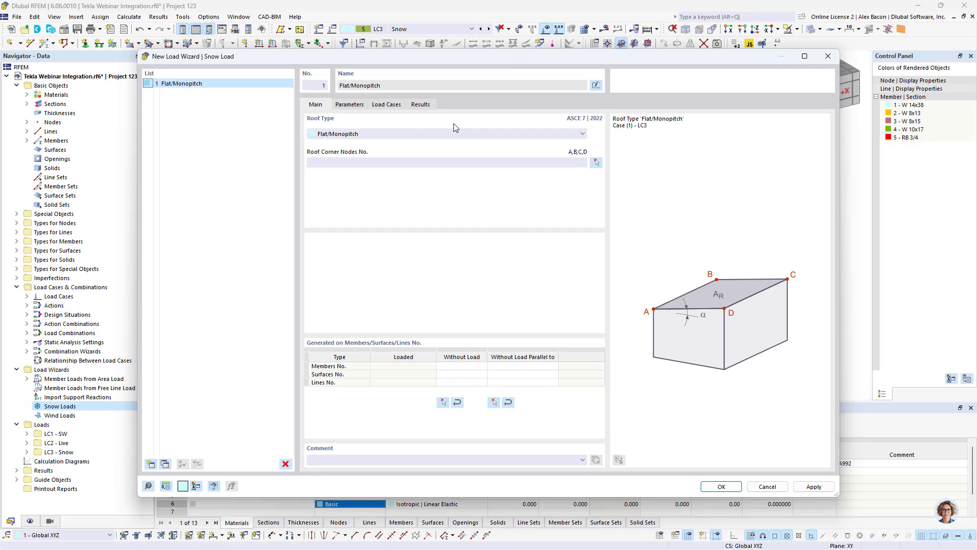
Keep the Flat/Monopitch roof type and name the snow load Roof 1
click(351, 134)
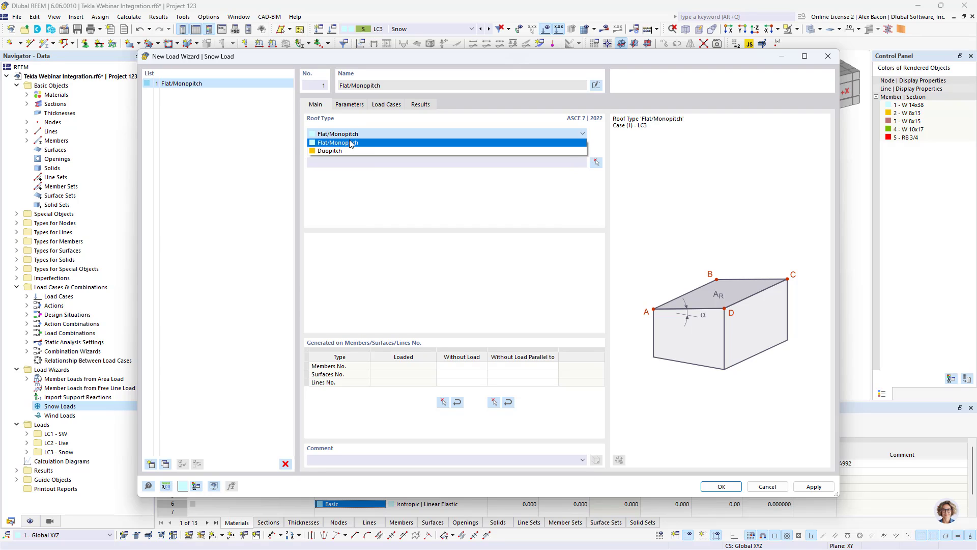
click(352, 144)
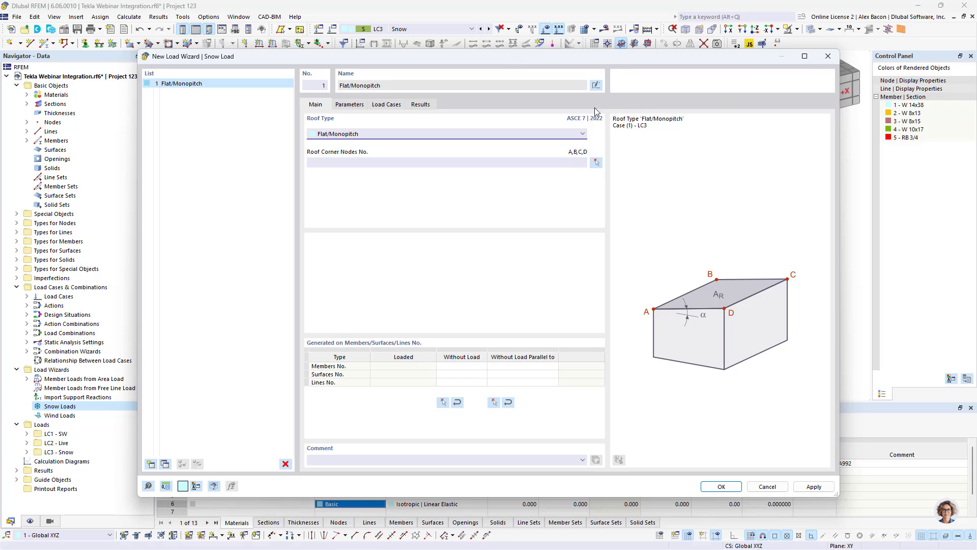
click(597, 85)
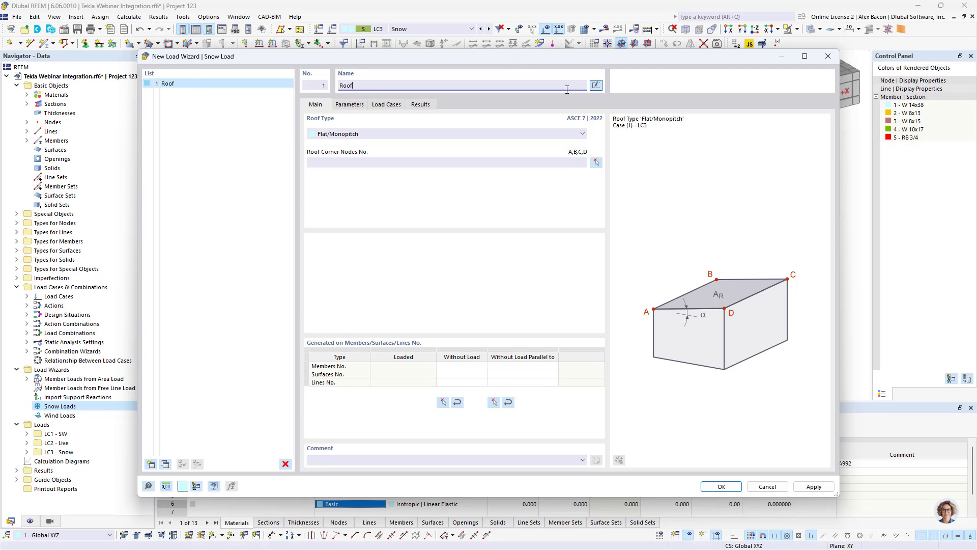
Define the snow-loaded roof by picking corner nodes 12, 10, 2 and 4 at the lower roof level
click(597, 163)
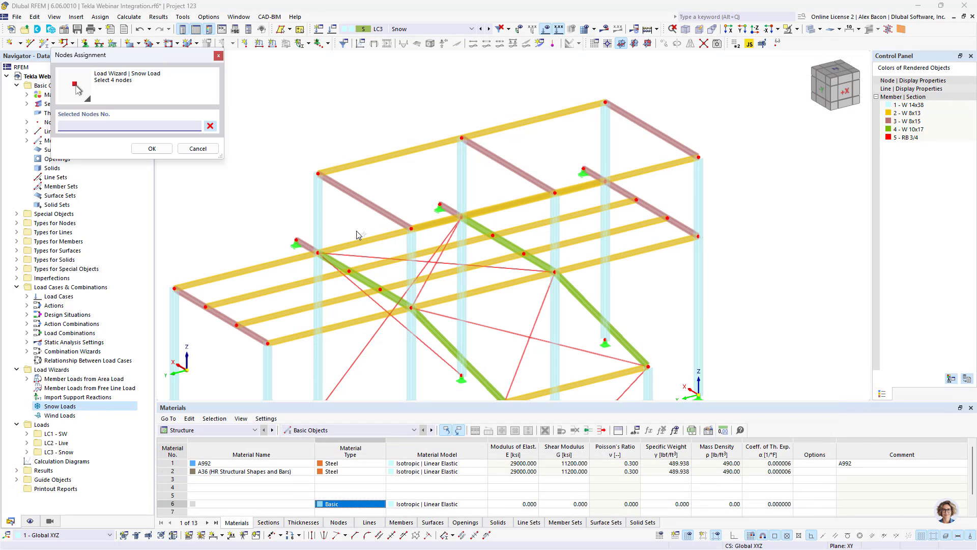
click(320, 253)
click(412, 308)
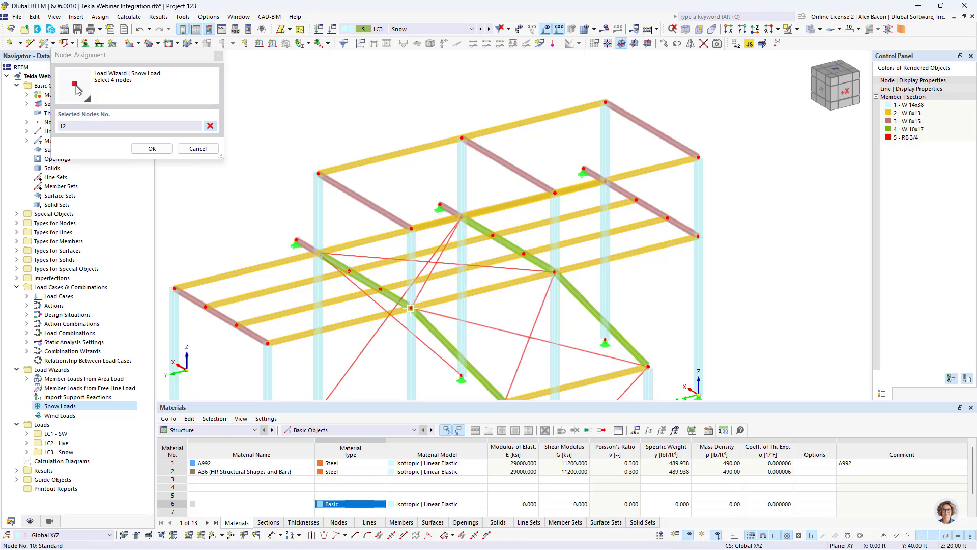
click(699, 236)
click(605, 182)
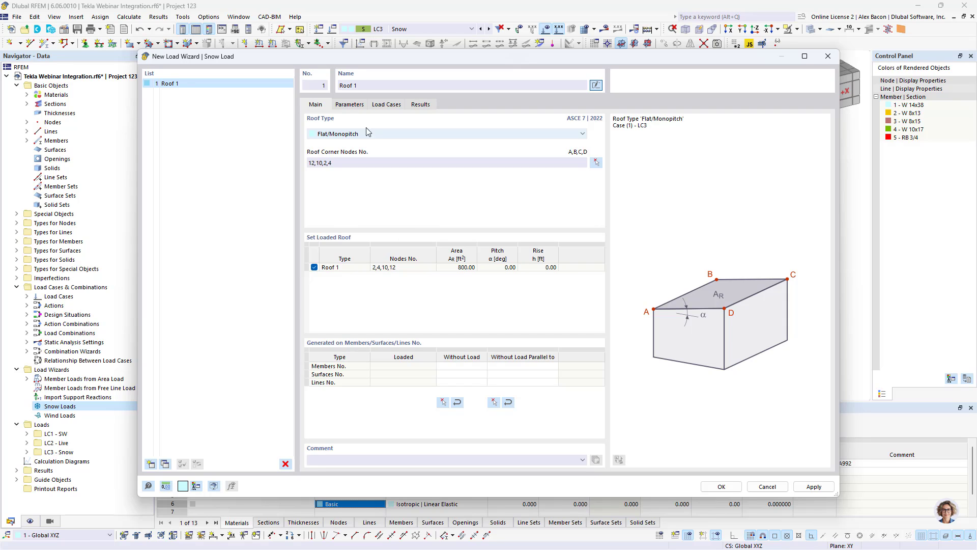
Open the snow load parameters of Roof 1
click(349, 105)
click(316, 105)
click(350, 105)
Try the User-defined definition type for the snow parameters and return to Map and parameters
click(509, 150)
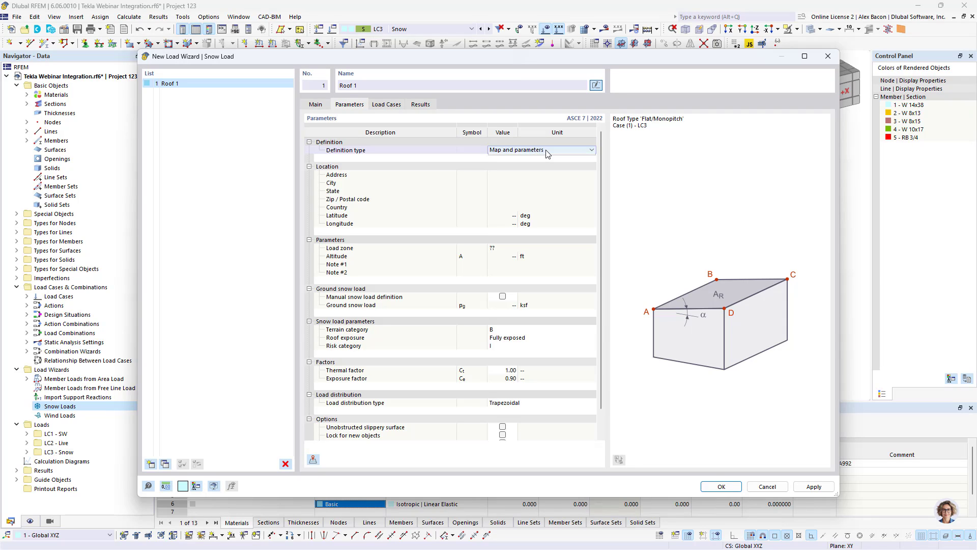
click(549, 152)
click(534, 165)
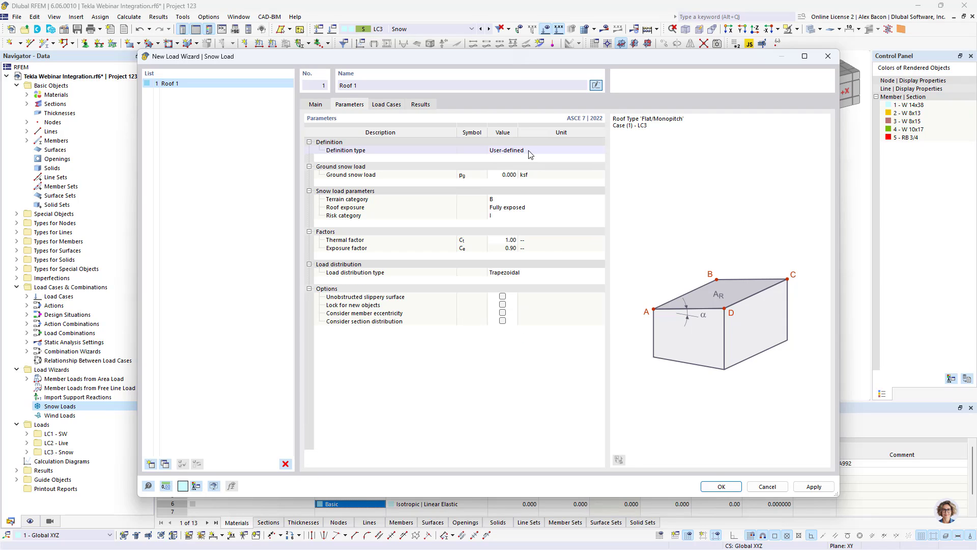
click(535, 150)
click(535, 151)
click(536, 157)
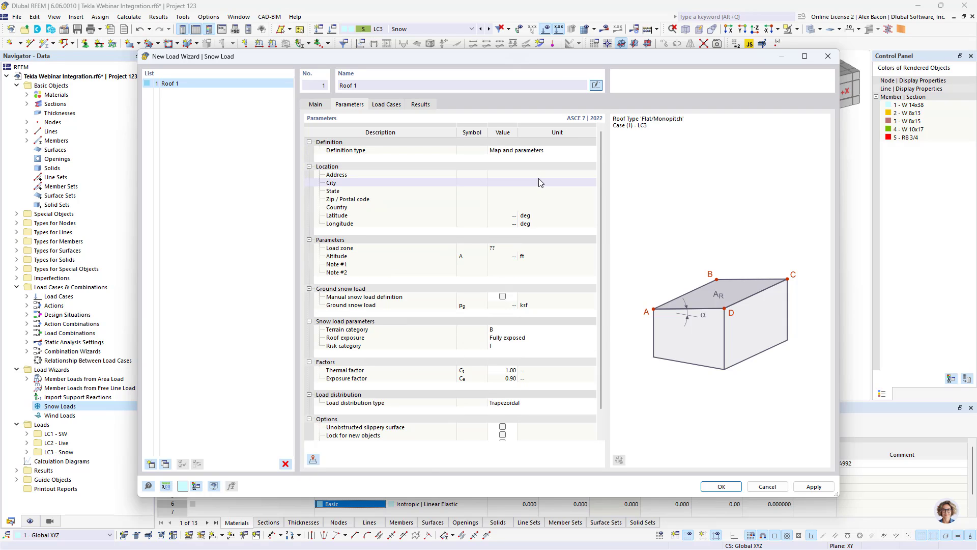
Look up Philadelphia, PA, USA on the ASCE/SEI 7-22 snow load map and adopt its ground snow load for Roof 1
click(314, 461)
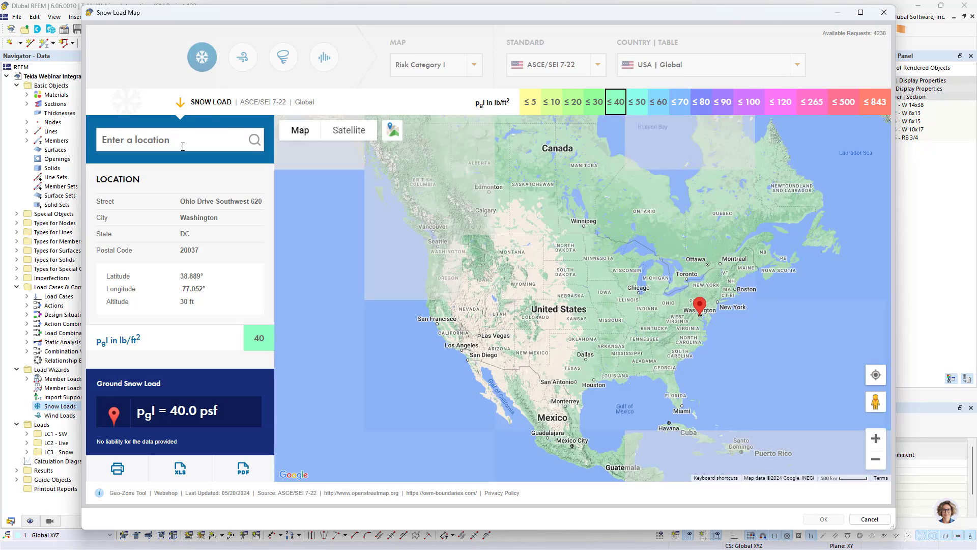
click(184, 142)
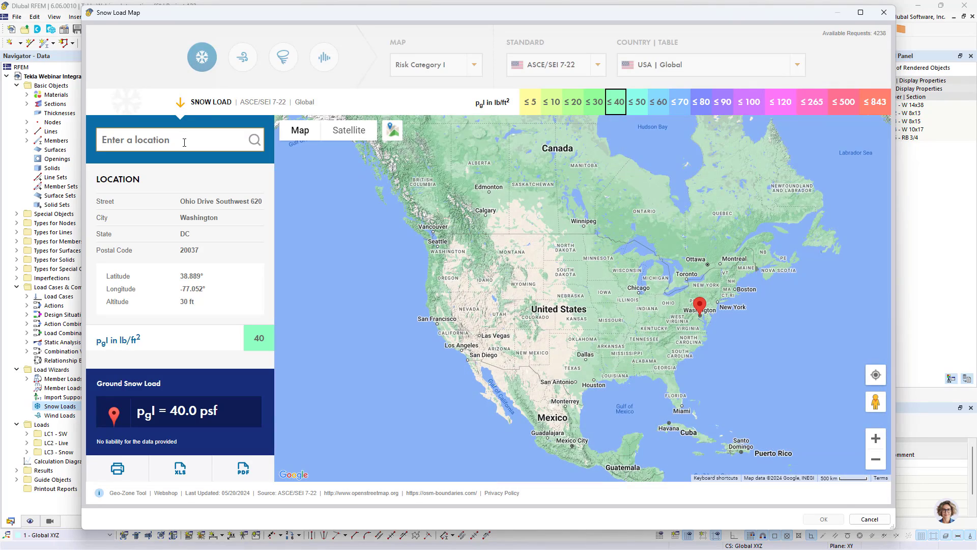
text(Philadelph)
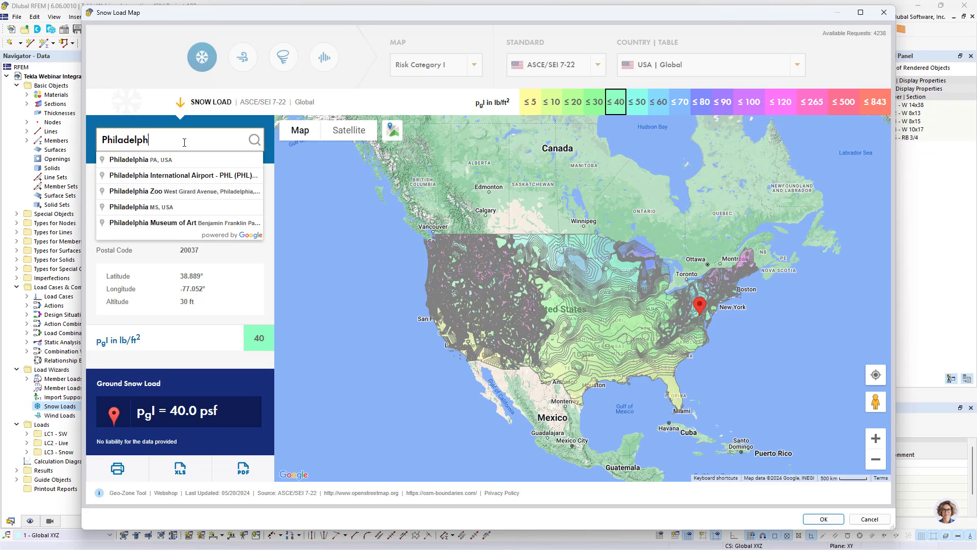
text(ia)
click(187, 159)
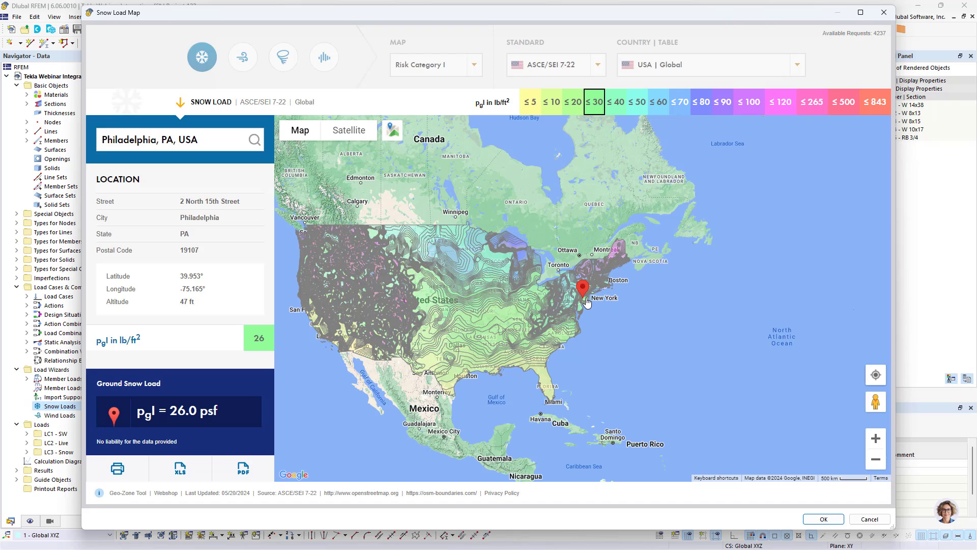
scroll(584, 300, up, 2)
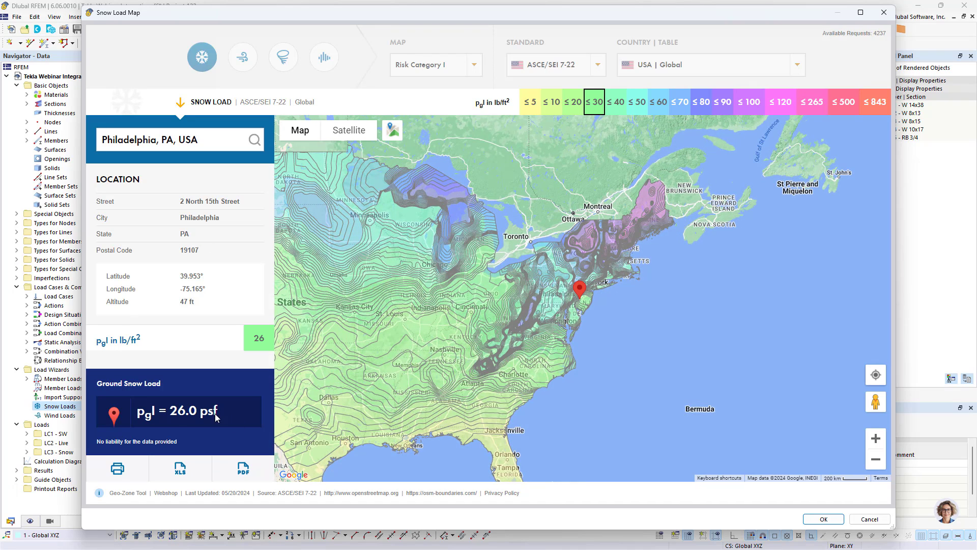
drag(217, 418, 135, 414)
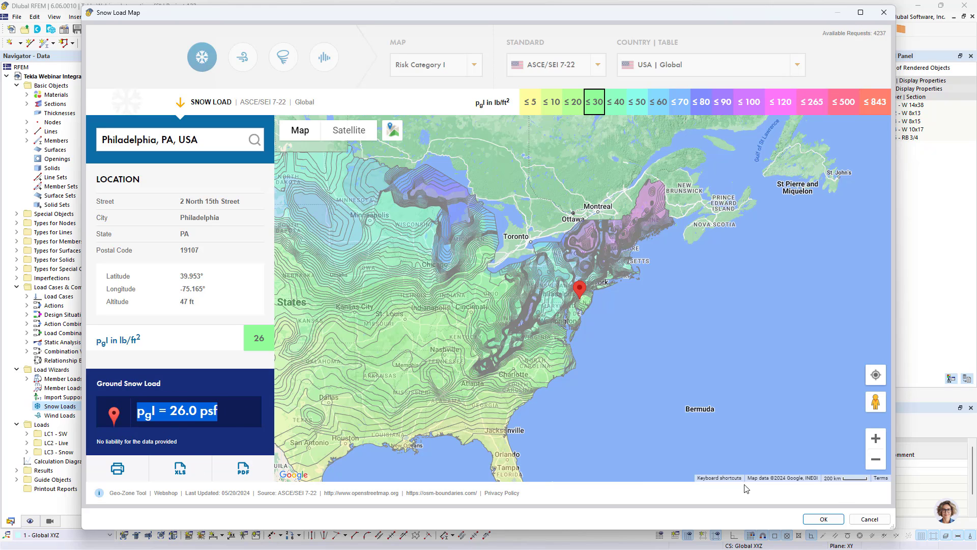
click(823, 519)
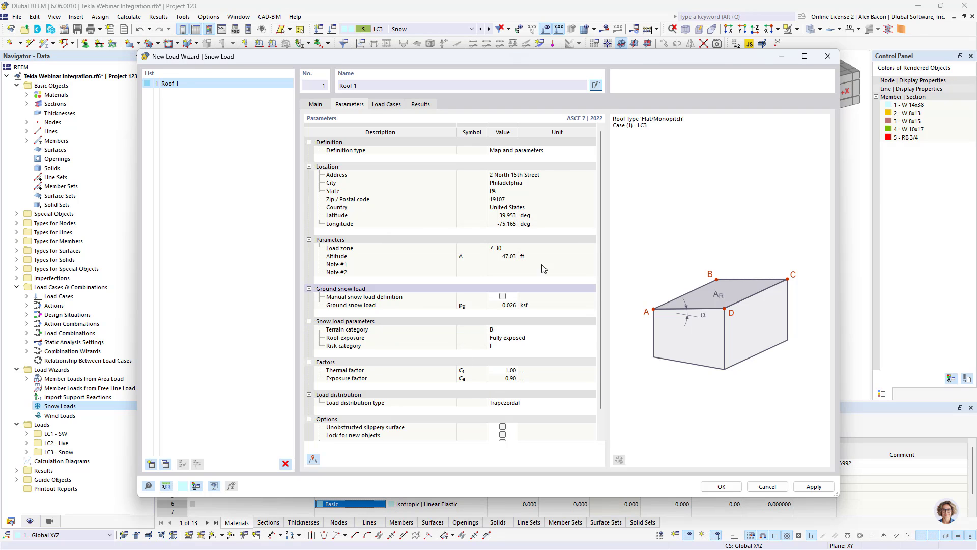
Examine the imported location parameters, assigned load cases and generated snow load results for Roof 1, and return to the main roof settings
scroll(452, 339, down, 1)
scroll(452, 326, up, 1)
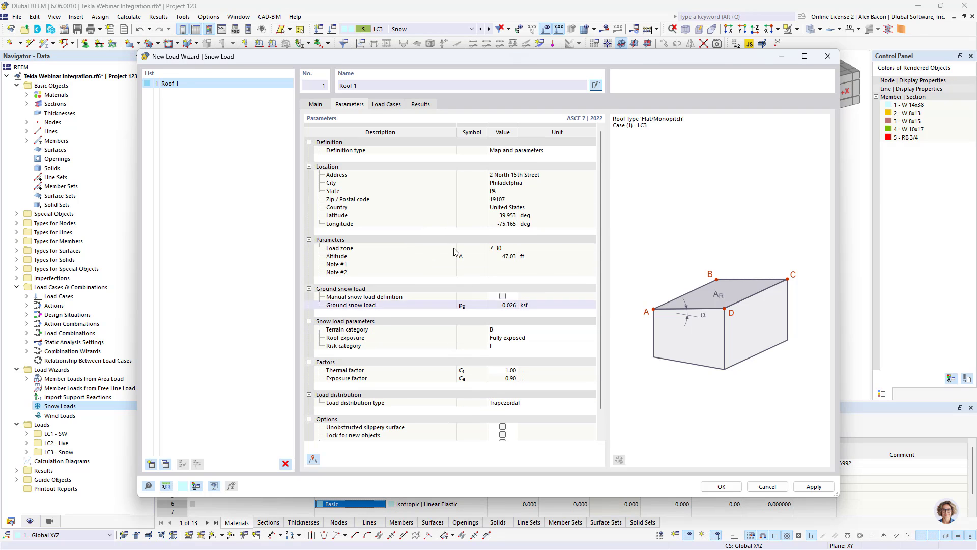
click(391, 105)
click(419, 105)
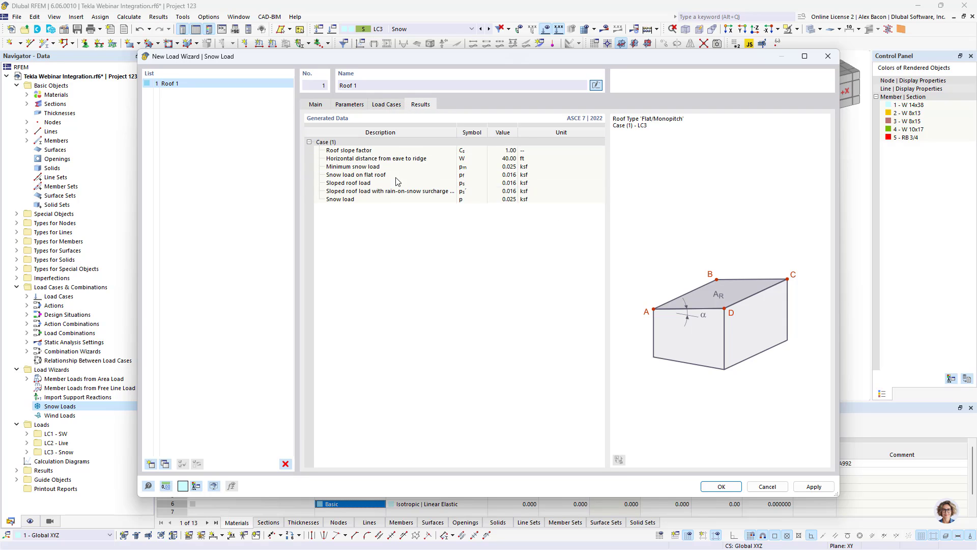
click(313, 105)
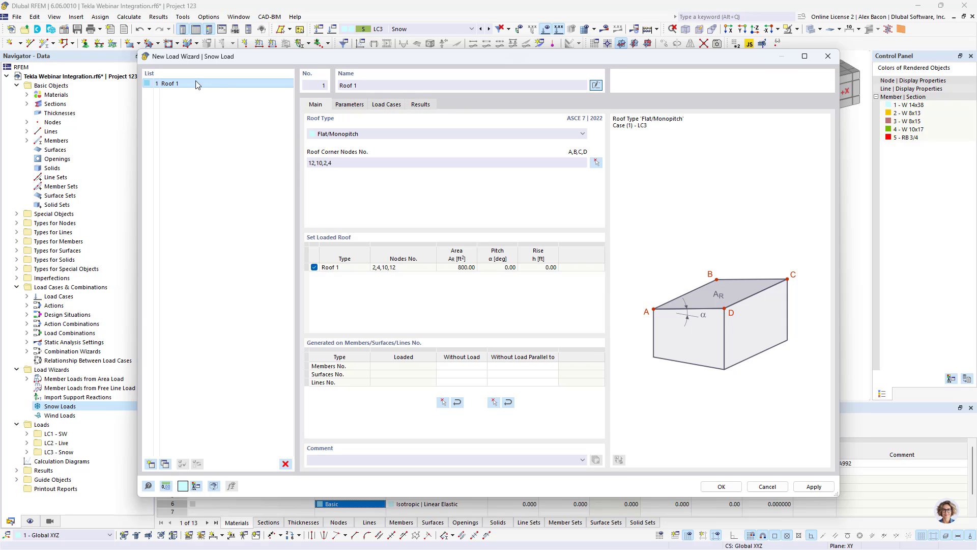
Duplicate the Roof 1 snow load wizard twice and name the copies Roof 2 and Roof 3
click(165, 464)
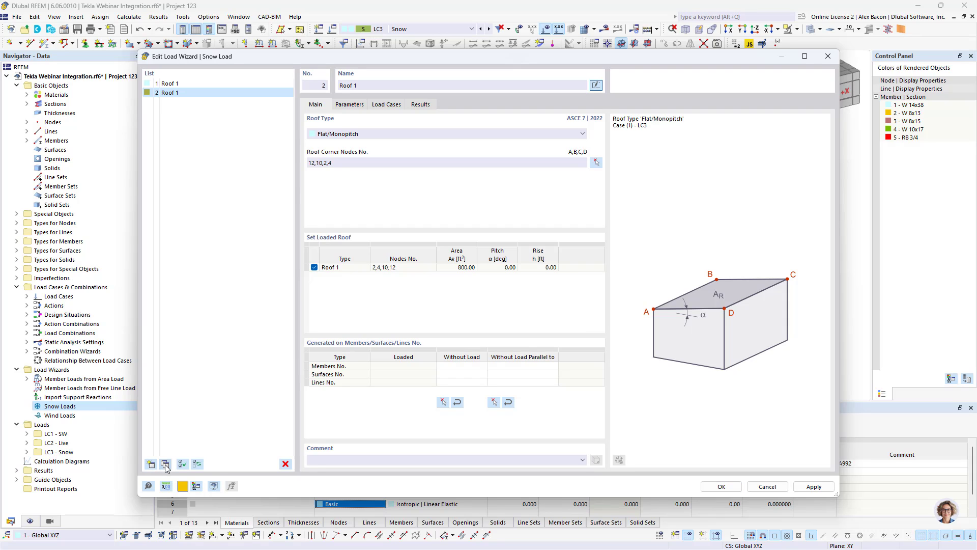
click(165, 464)
click(170, 93)
click(367, 84)
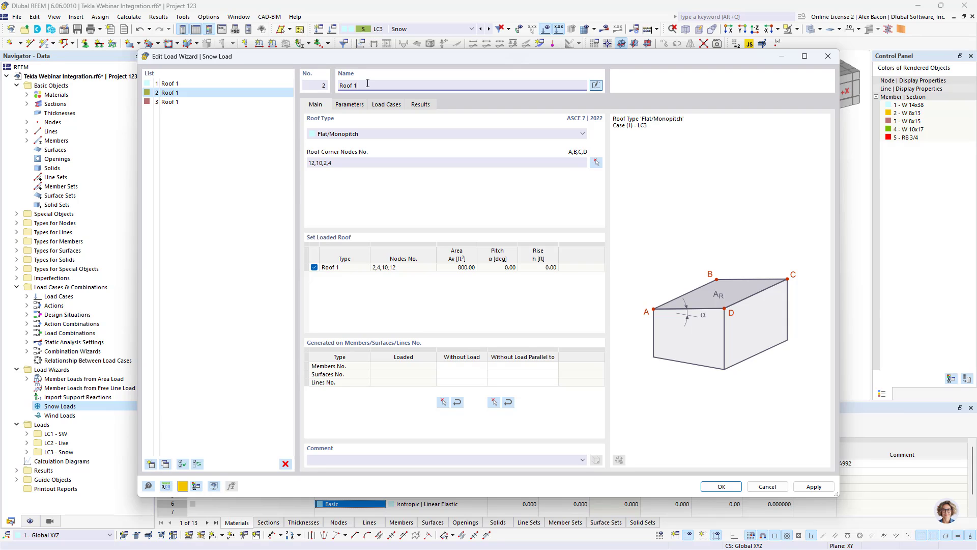
click(170, 102)
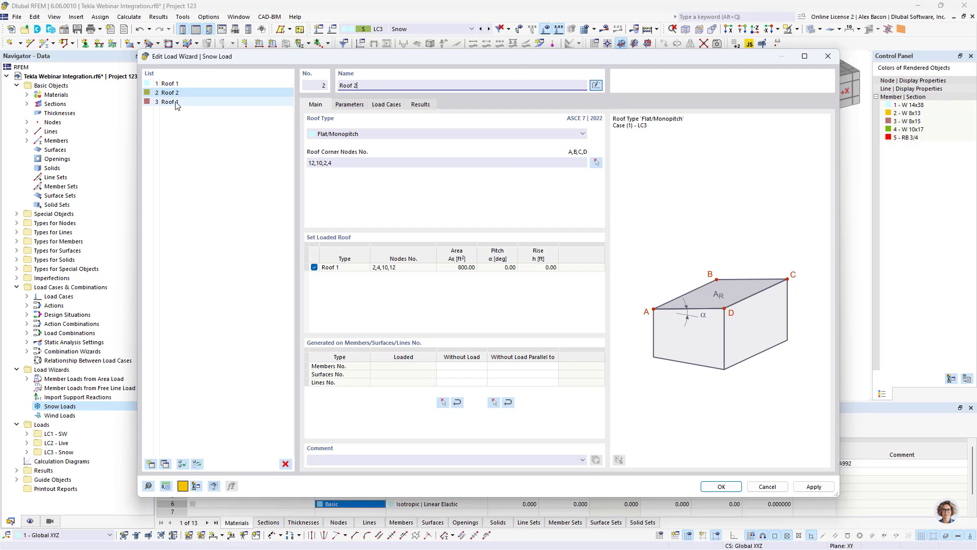
click(387, 85)
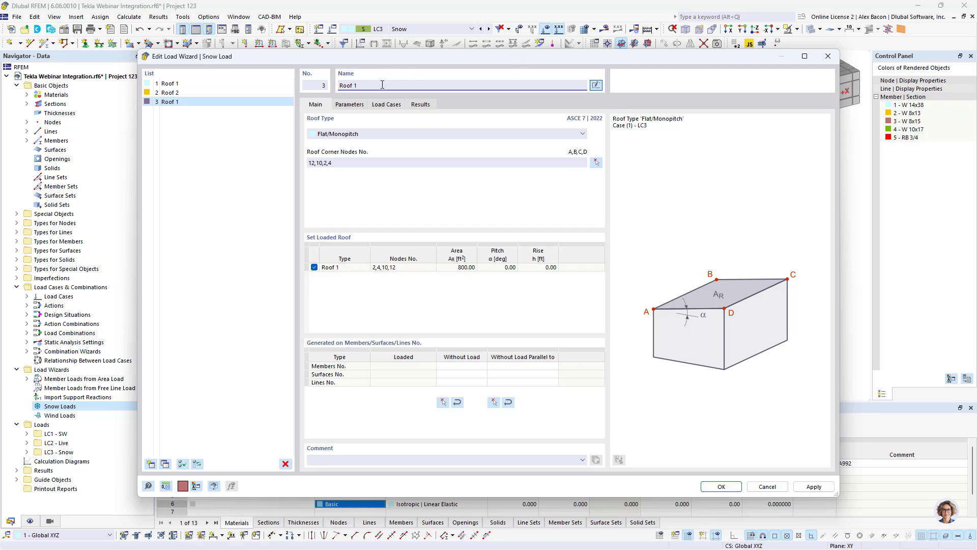
text(3)
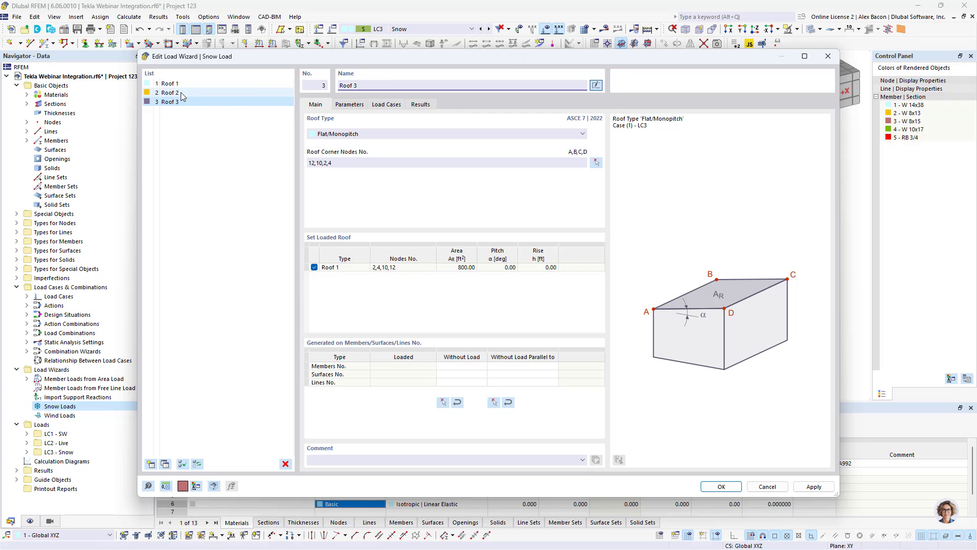
Redefine the Roof 2 corner nodes as 14, 16, 12 and 10 on the frame's lower flat roof bay
click(181, 93)
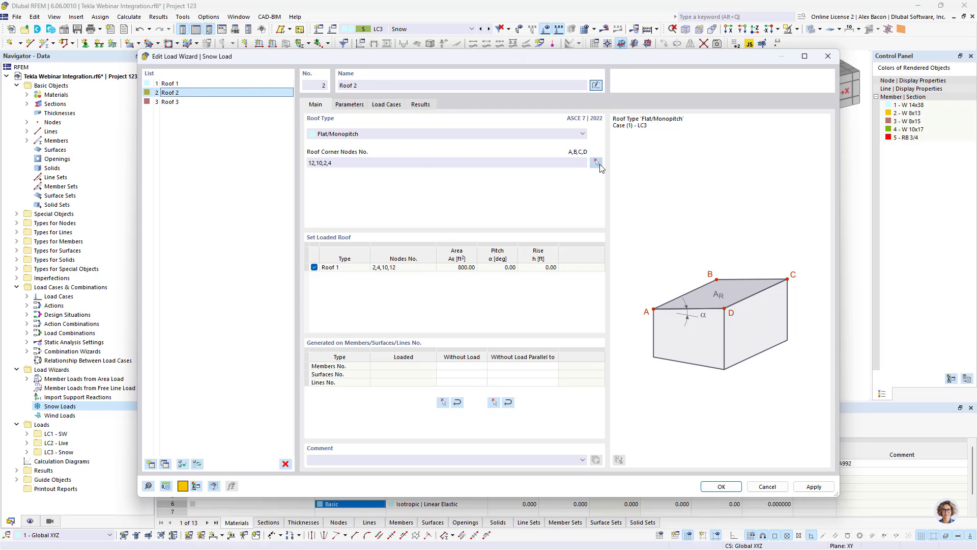
click(597, 162)
middle_drag(420, 269, 439, 217)
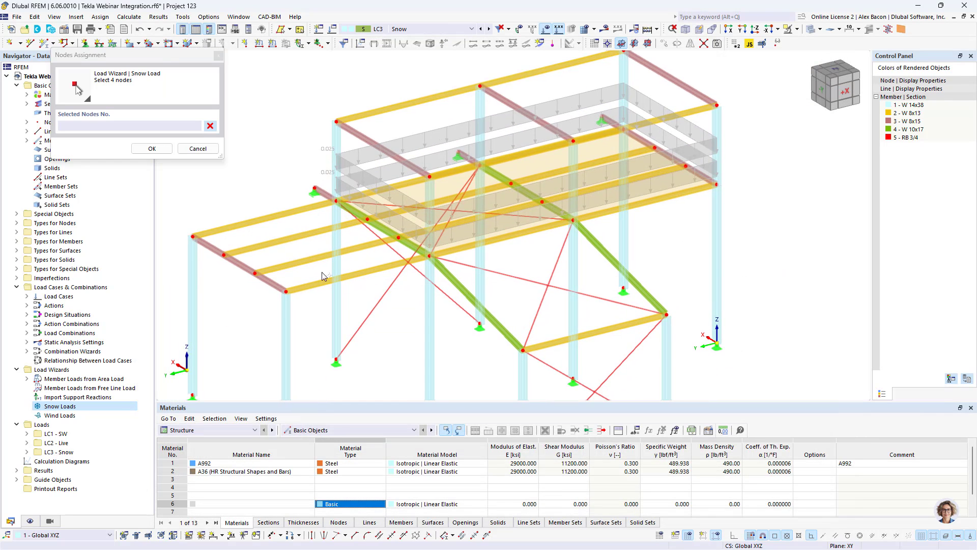
click(287, 292)
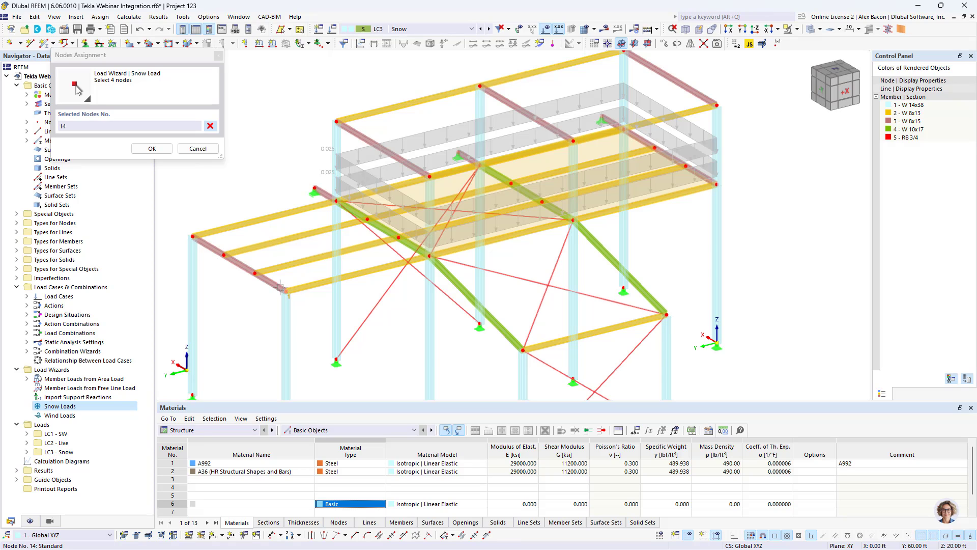
click(194, 236)
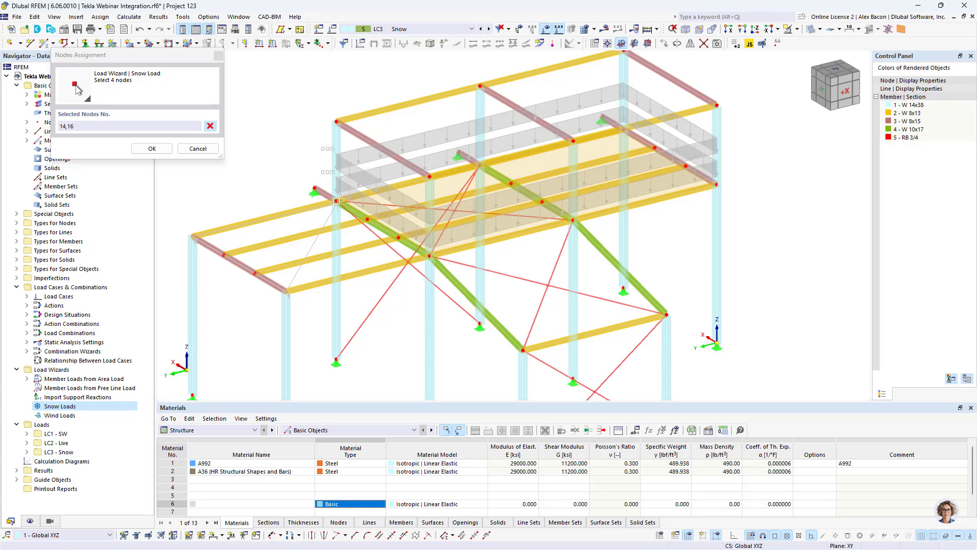
click(336, 200)
click(429, 256)
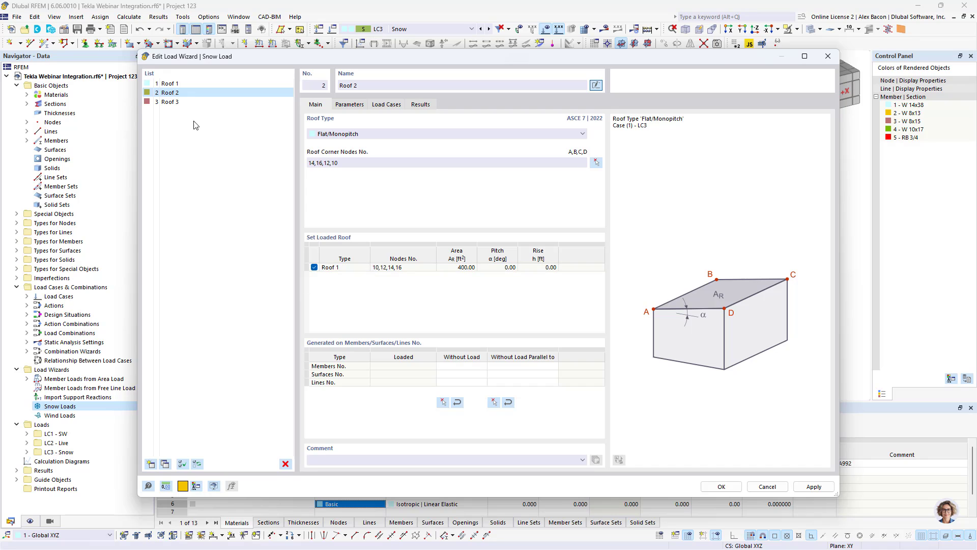
Redefine the Roof 3 corner nodes as 10, 6, 32 and 34 on the sloped bay and accept the snow load wizards
click(194, 102)
click(596, 162)
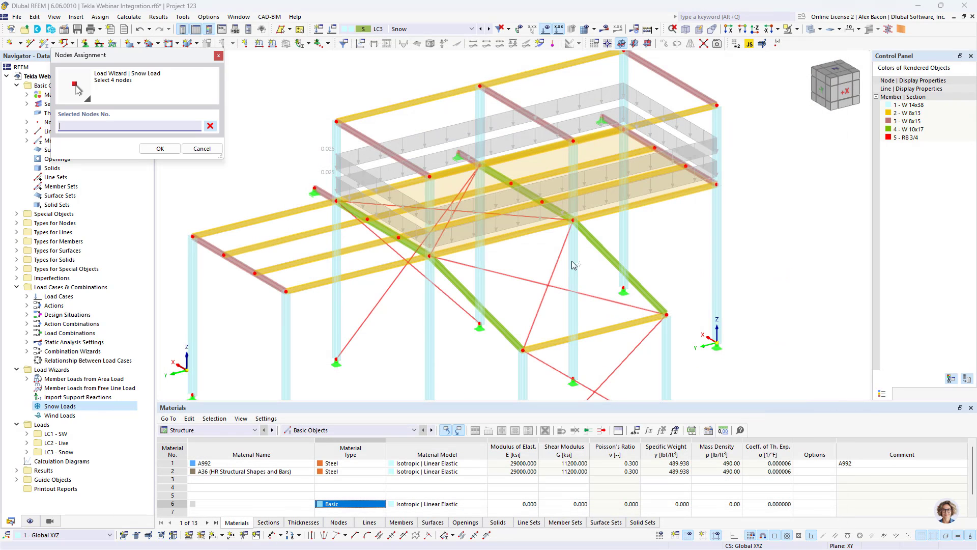
click(432, 258)
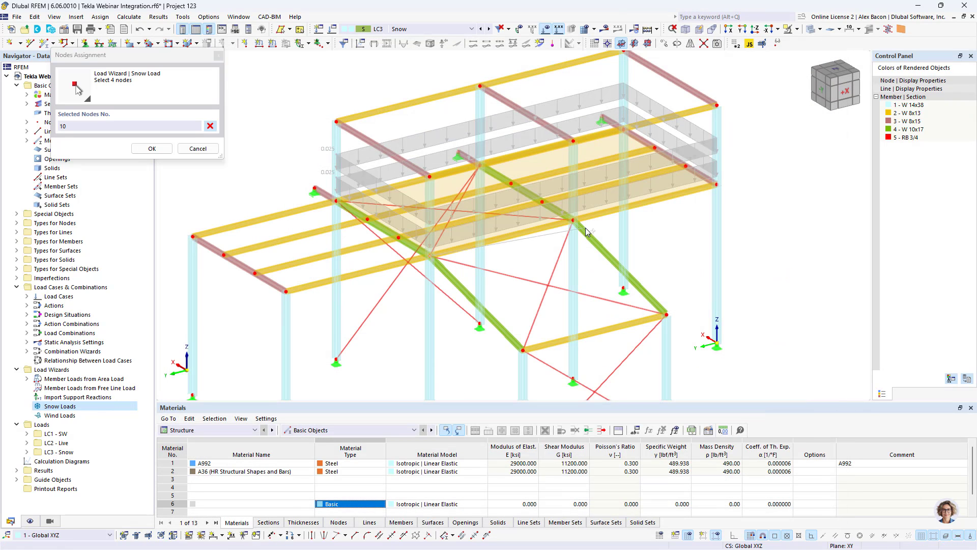
click(668, 316)
click(668, 316)
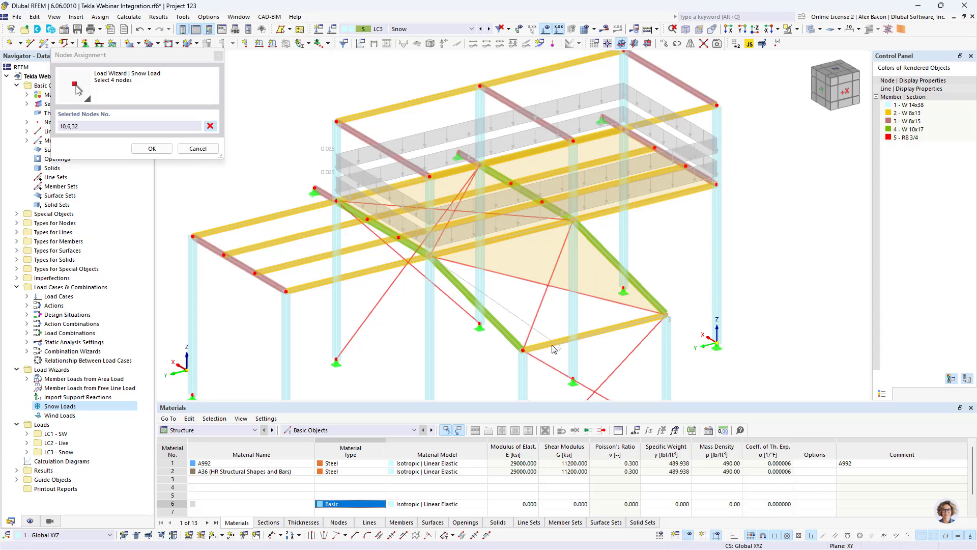
click(524, 351)
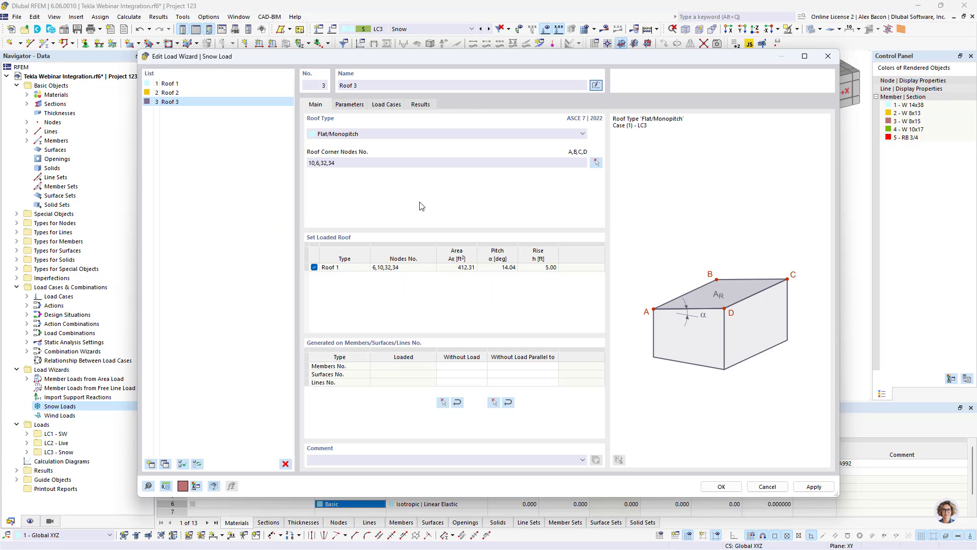
click(721, 487)
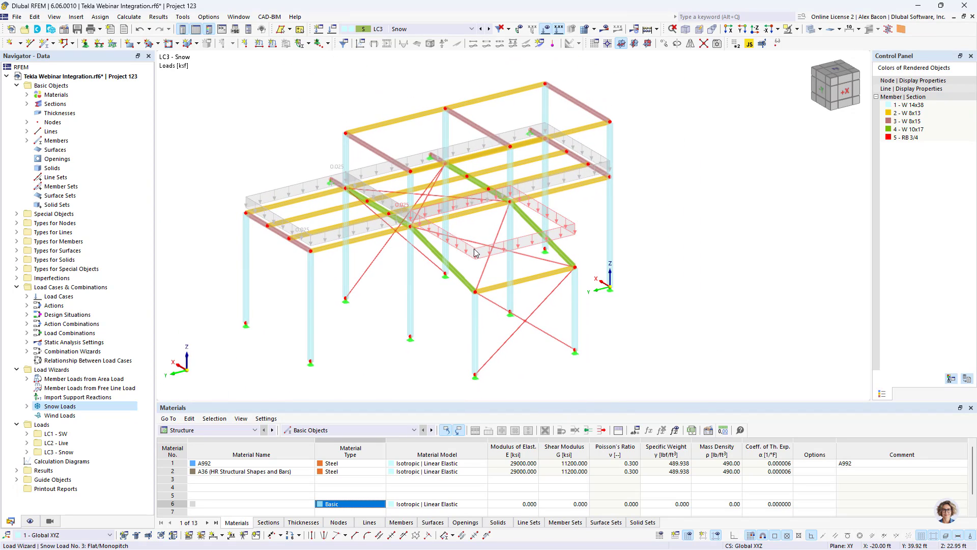
Display the generated snow loads separately on the members, inspect them, and return to the area load display
right_click(474, 253)
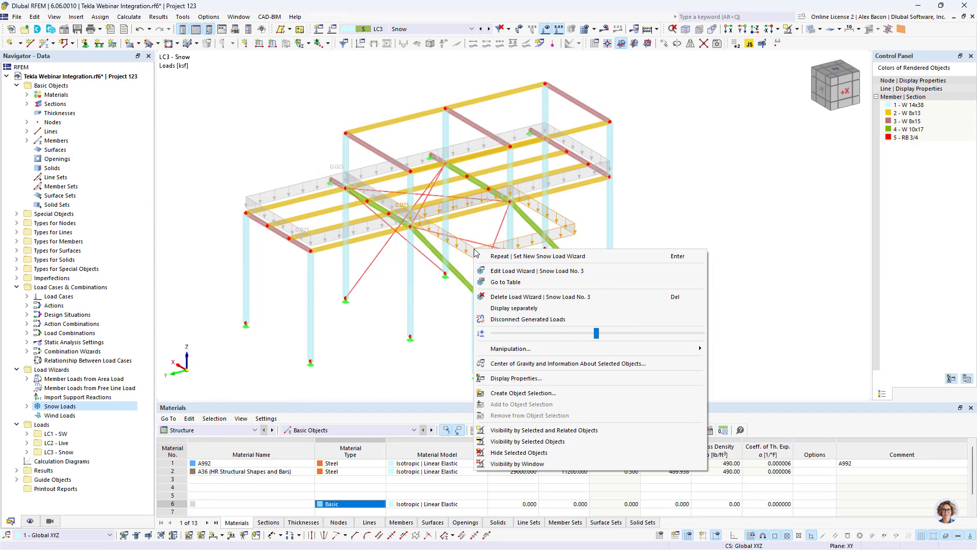
click(521, 308)
mouse_move(487, 226)
ctrl+middle_down()
mouse_move(597, 219)
mouse_move(566, 178)
mouse_move(476, 227)
ctrl+middle_up()
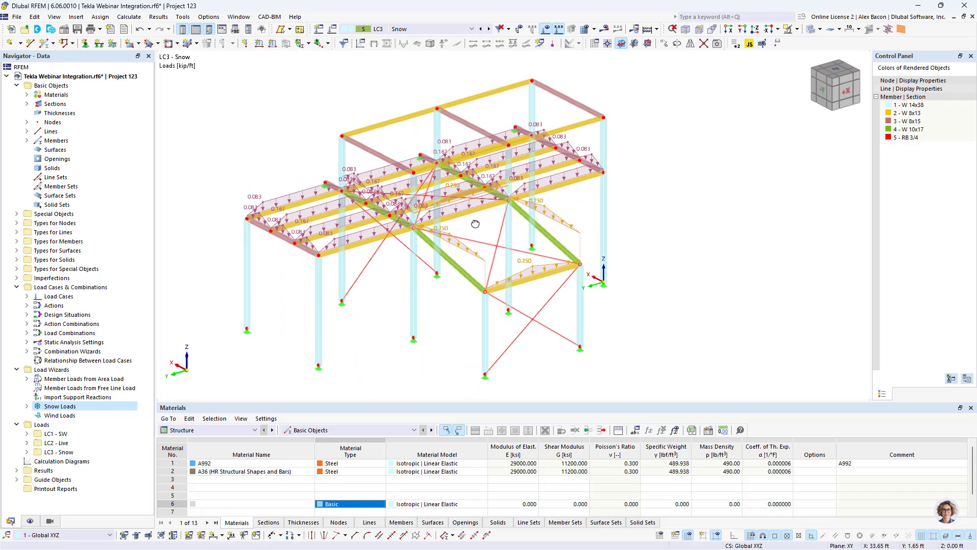
scroll(477, 254, up, 2)
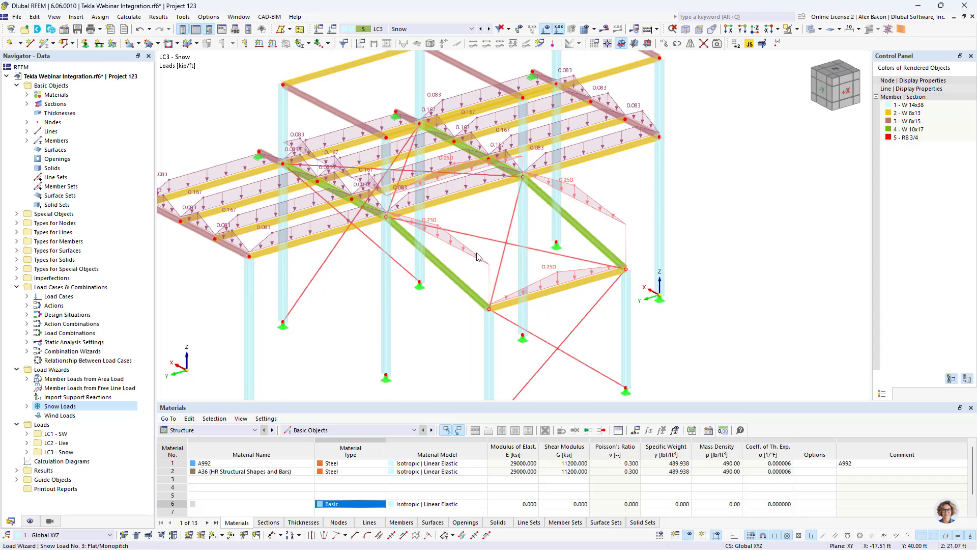
right_click(478, 257)
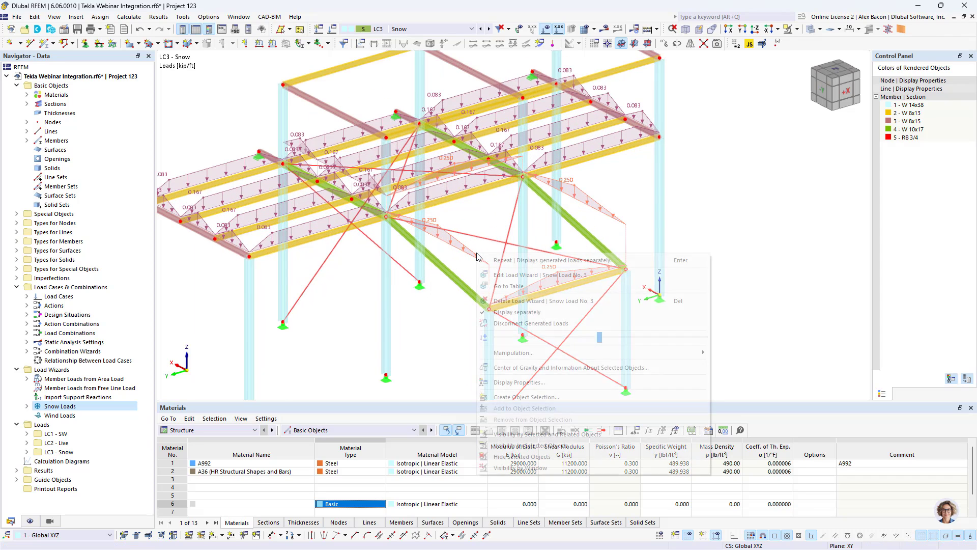
click(551, 310)
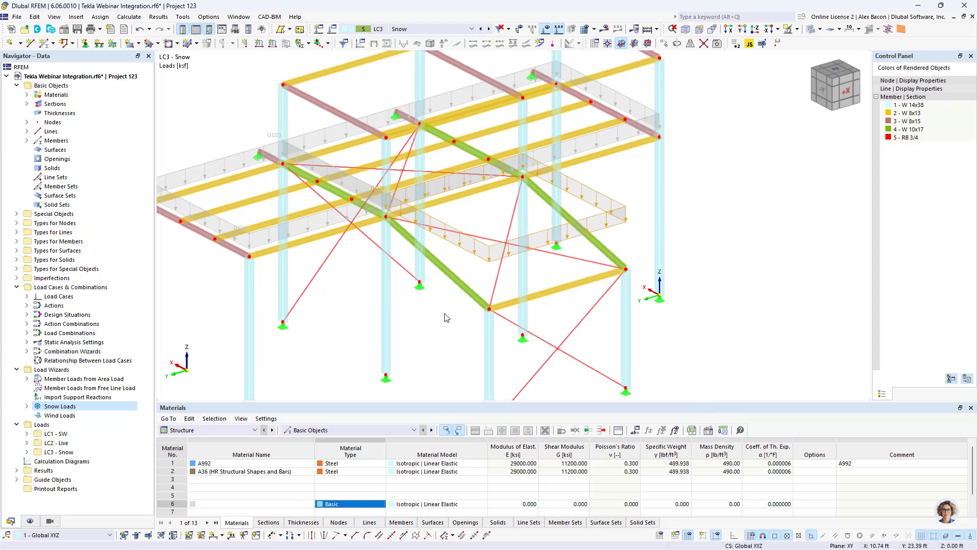
scroll(446, 318, down, 3)
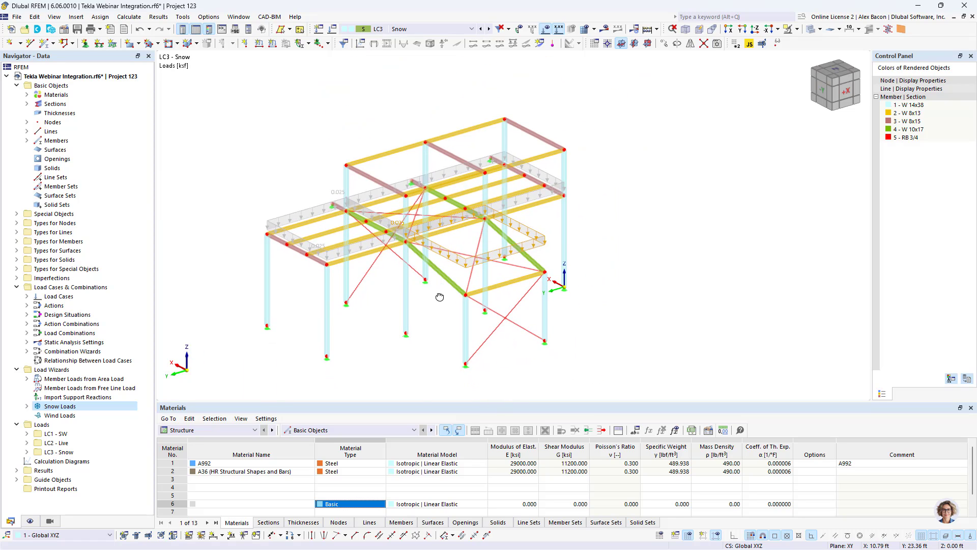
Review the loads by switching between the snow and live load cases, ending on LC1 - SW
click(481, 29)
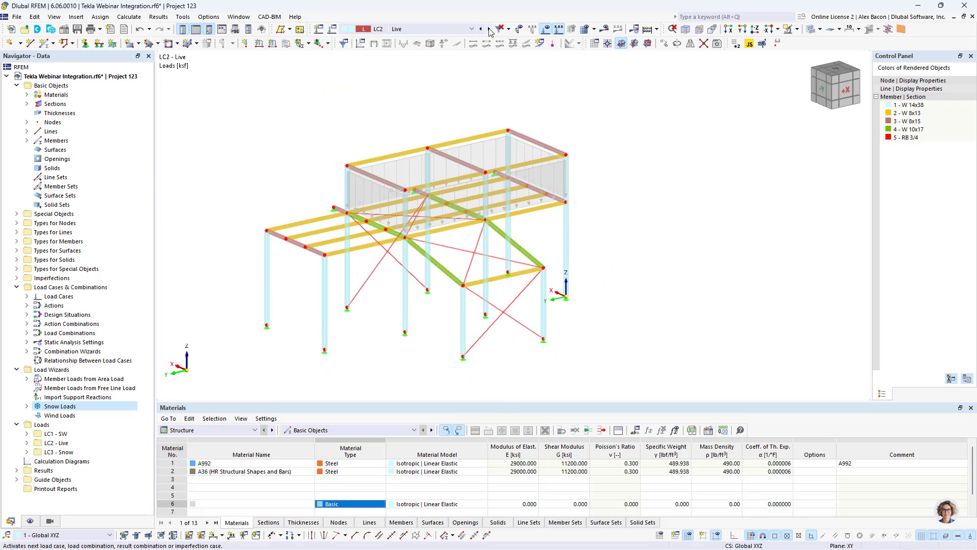
click(489, 29)
click(480, 29)
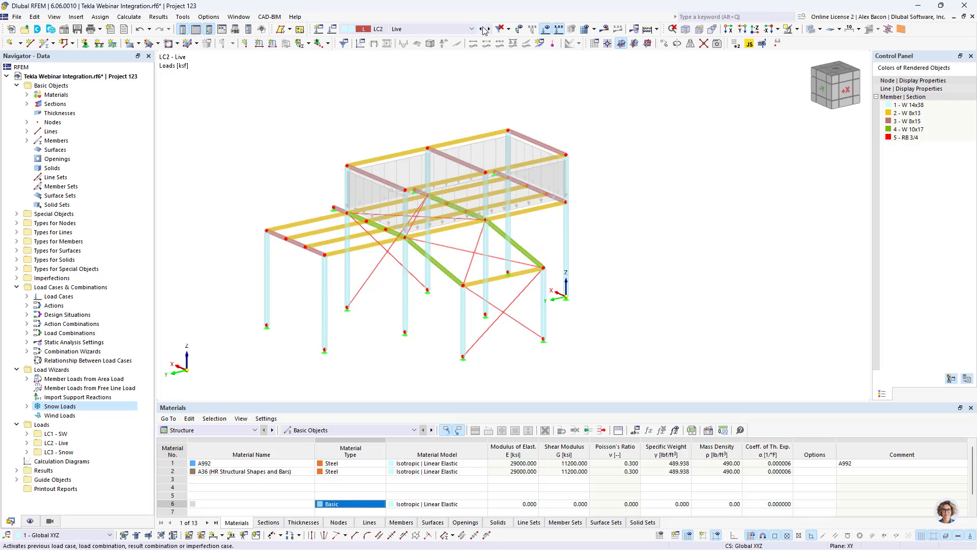
click(480, 29)
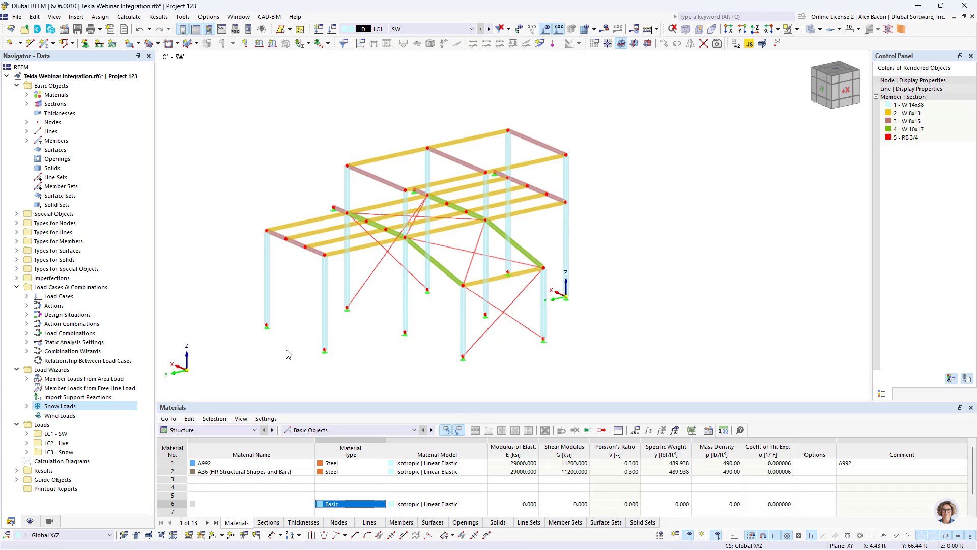
Activate the Steel Design add-on in the model's base data
click(69, 32)
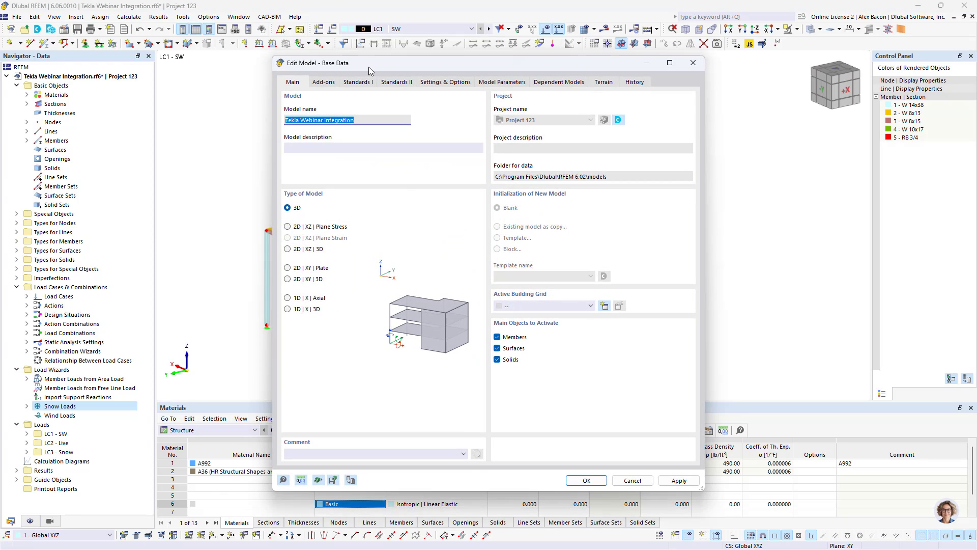
click(317, 84)
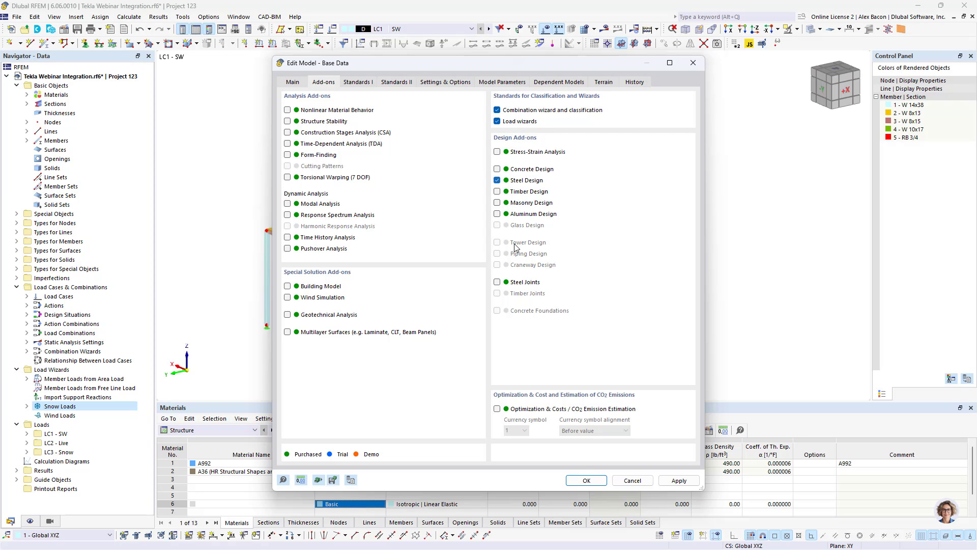
click(585, 480)
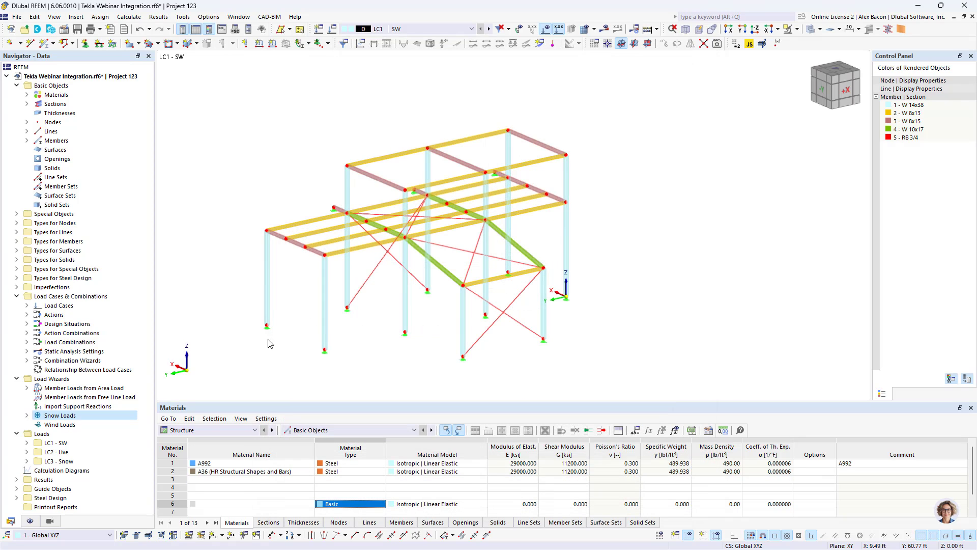
Turn off stability design in the default AISC 360 steel strength configuration
double_click(21, 498)
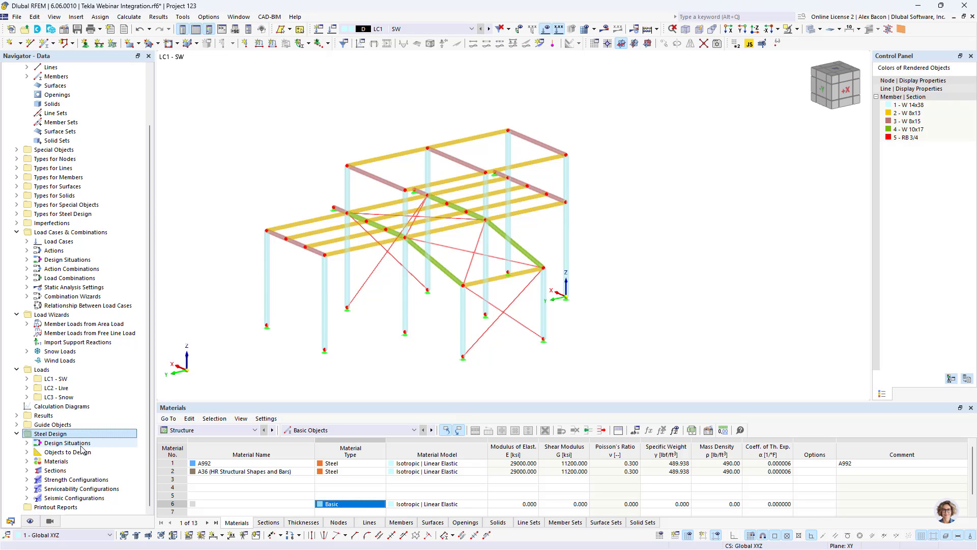
right_click(77, 481)
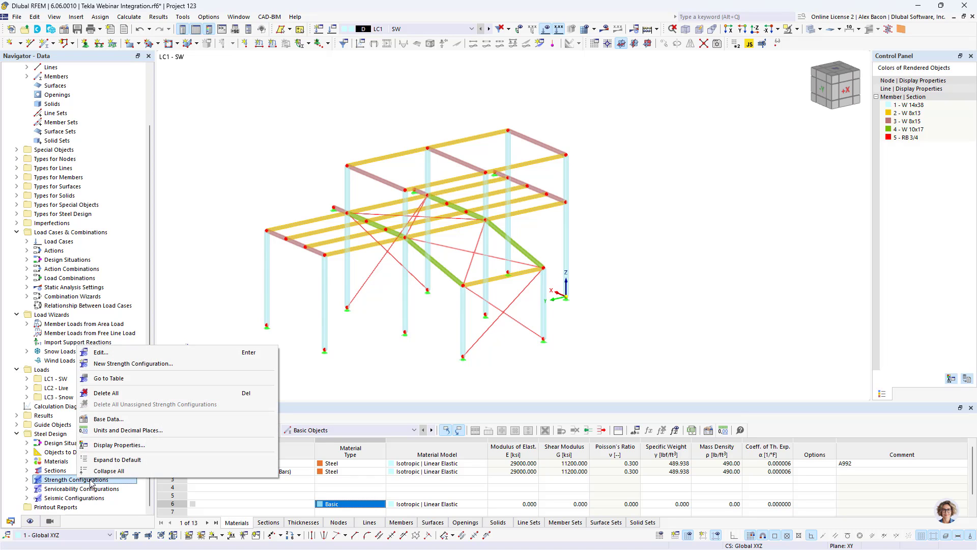
click(102, 352)
click(295, 110)
click(294, 110)
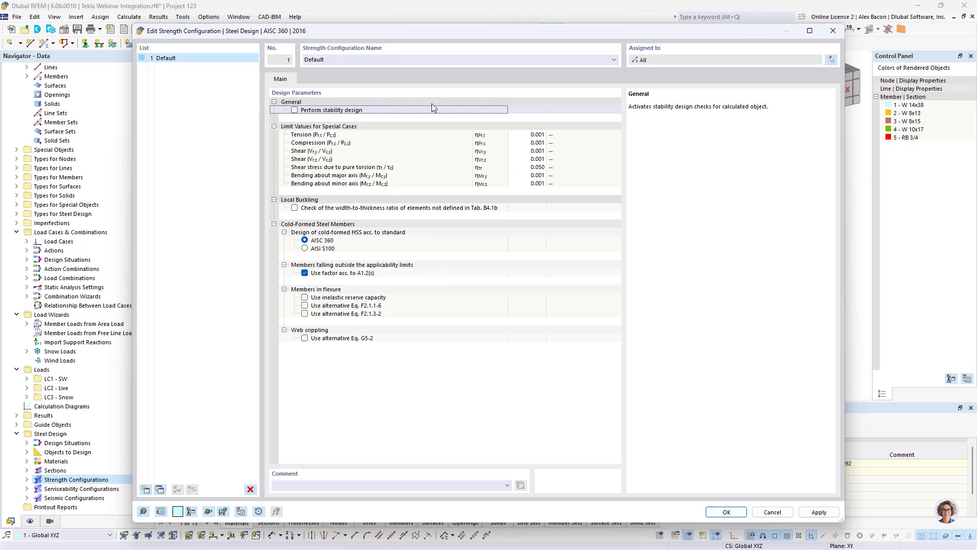
click(726, 512)
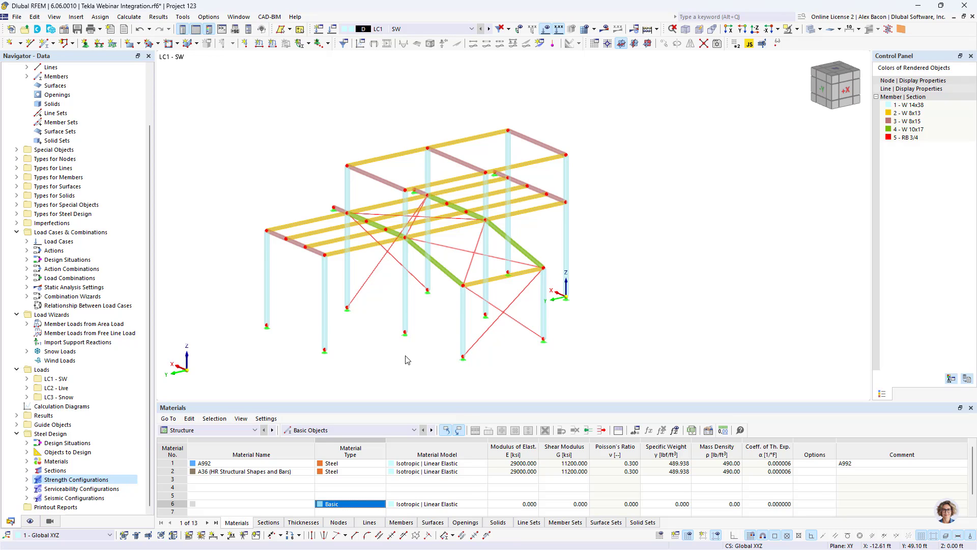
Enlarge the table area and review the Steel Design input data for design situations and objects to design, highlighting the selected members
scroll(407, 358, up, 2)
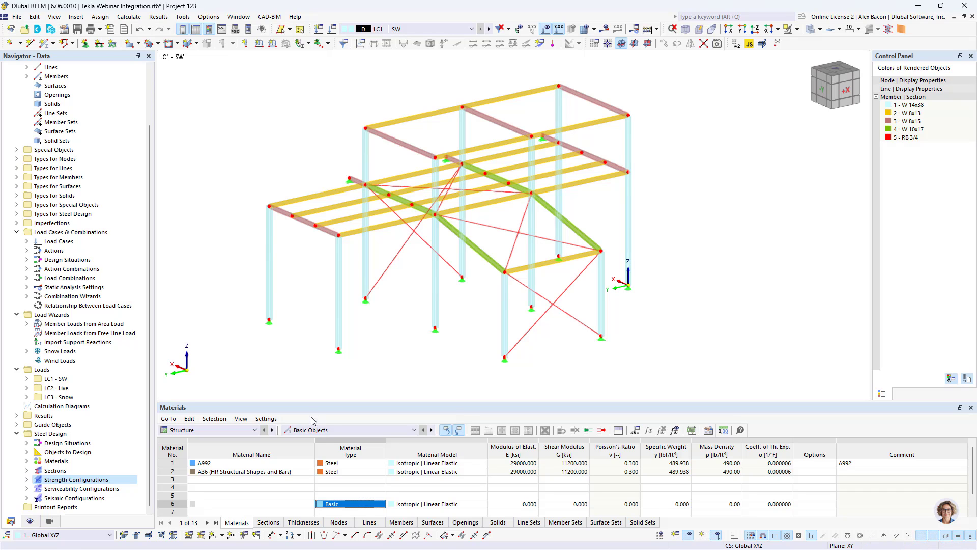
drag(232, 401, 232, 368)
click(213, 396)
click(214, 446)
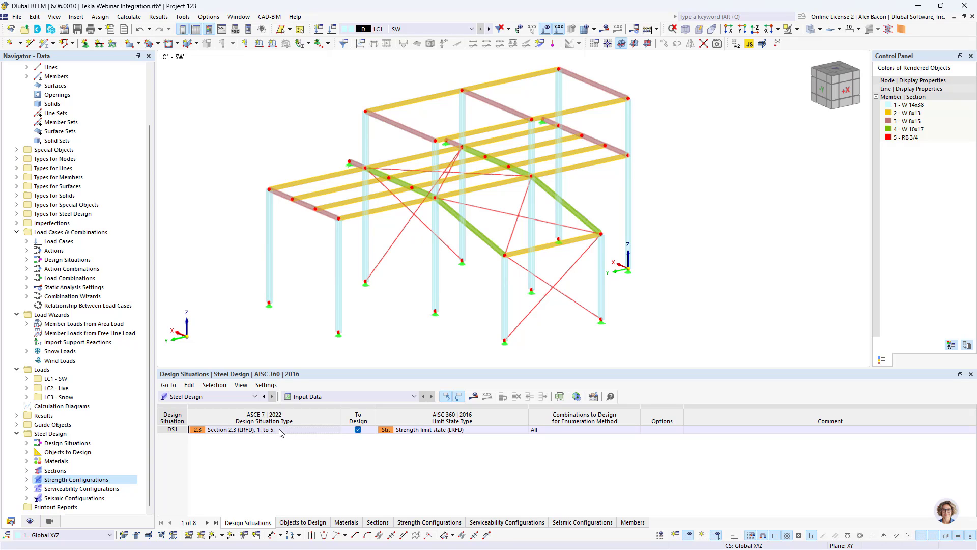
click(298, 523)
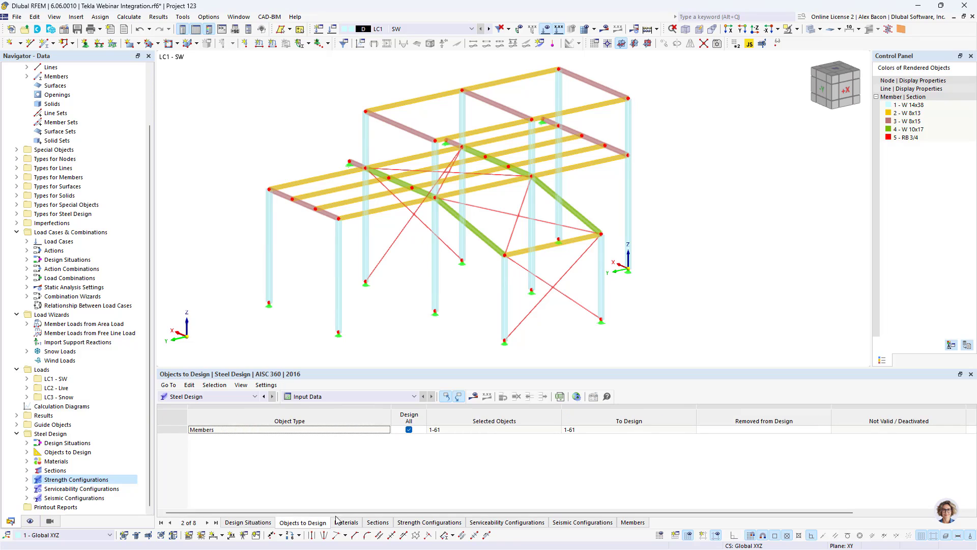
click(476, 430)
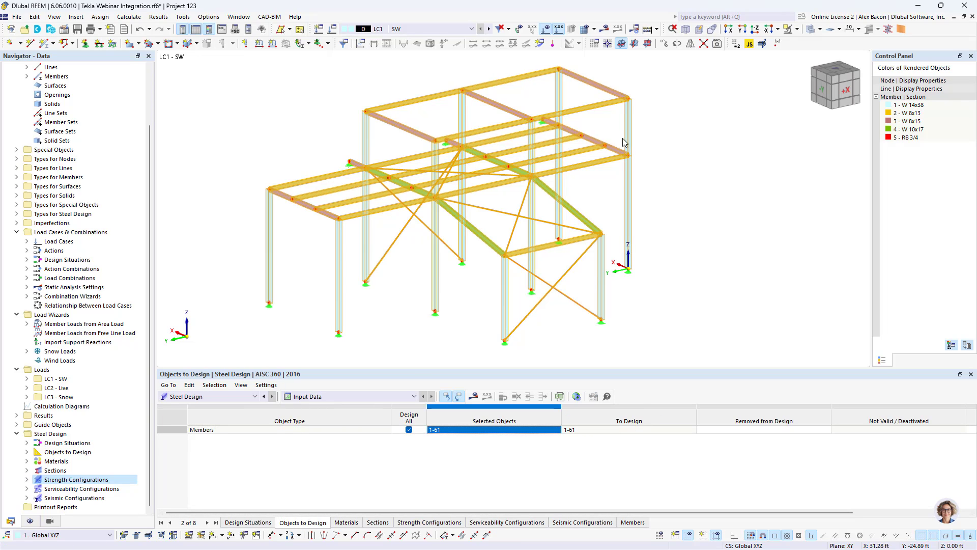
Review the materials, sections and design situations in the Steel Design input data, and run the design checks
click(345, 523)
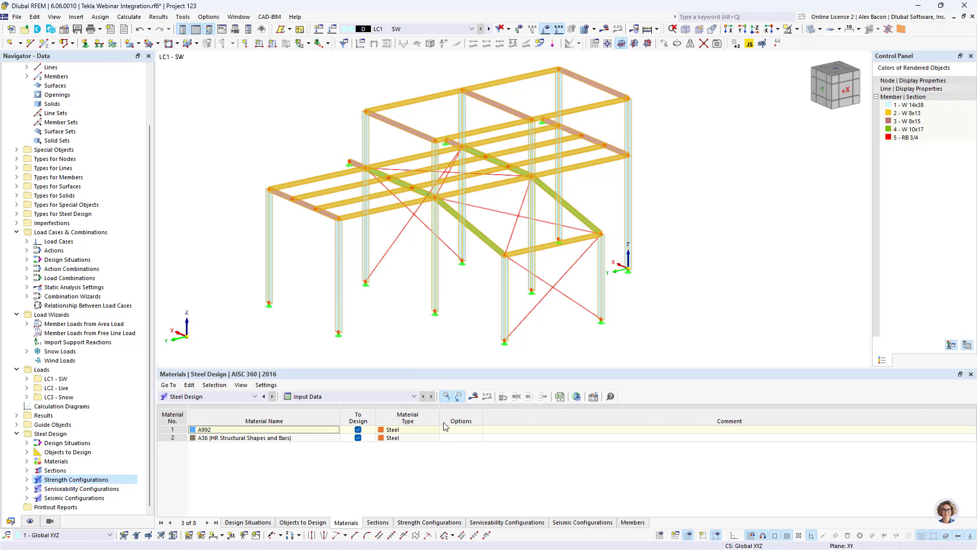
click(379, 523)
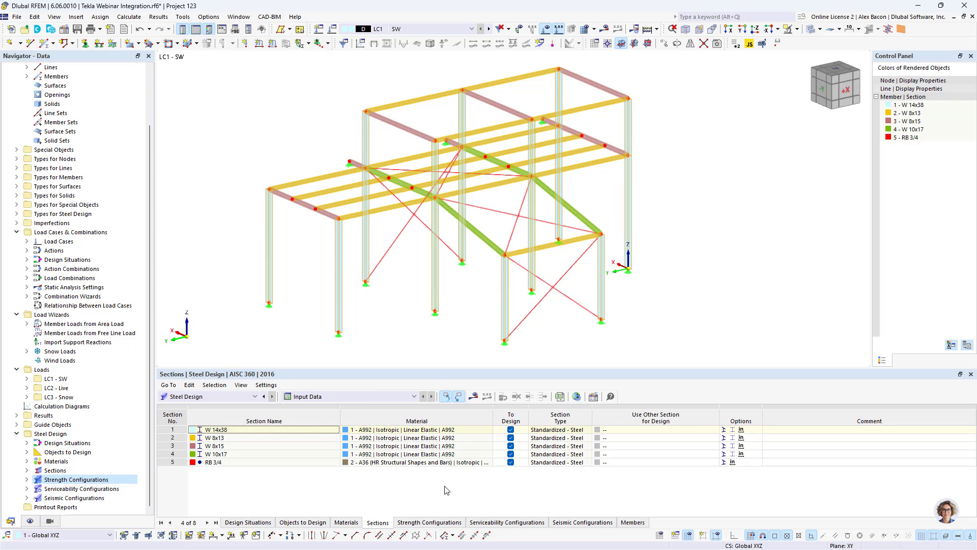
click(260, 522)
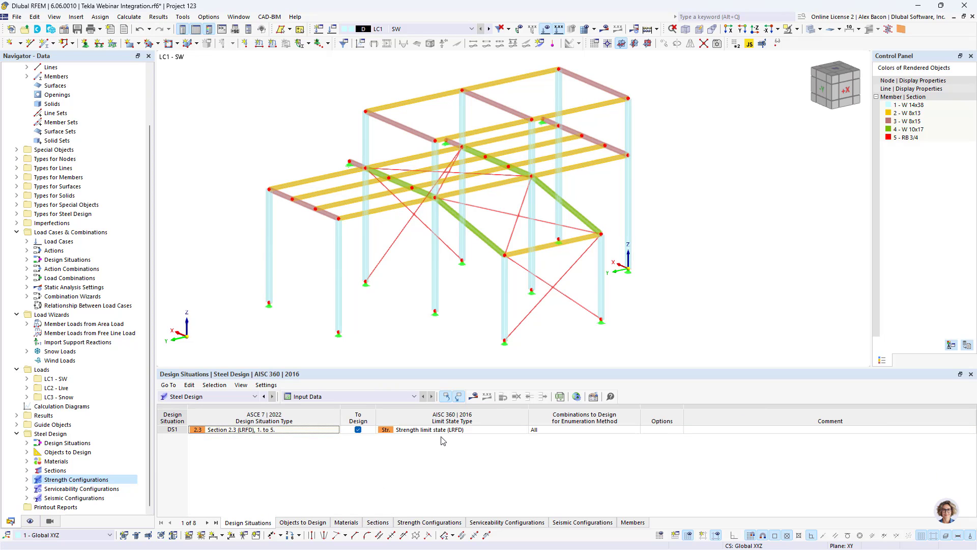
click(474, 398)
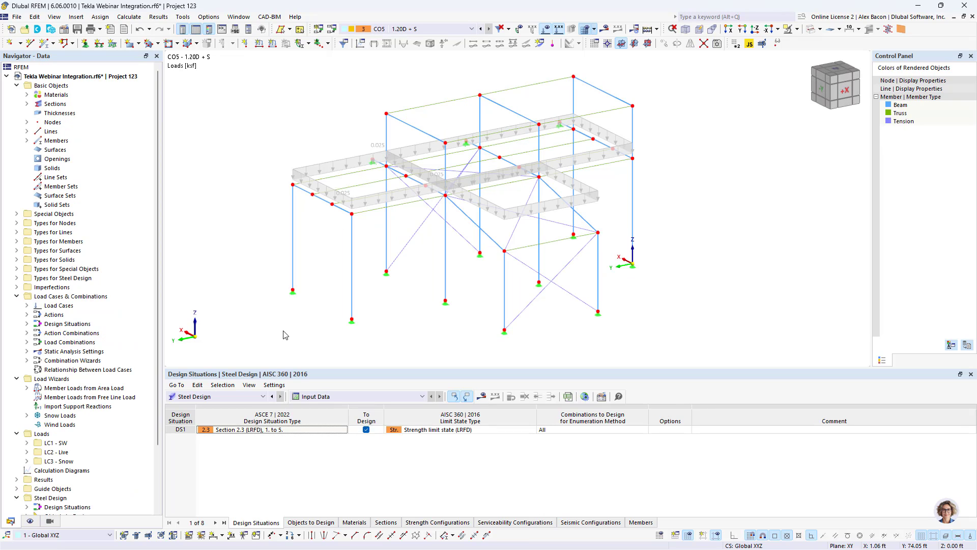
Reassign the Roof 1 snow load to the upper roof by picking corner nodes 28, 30, 26 and 25
double_click(407, 152)
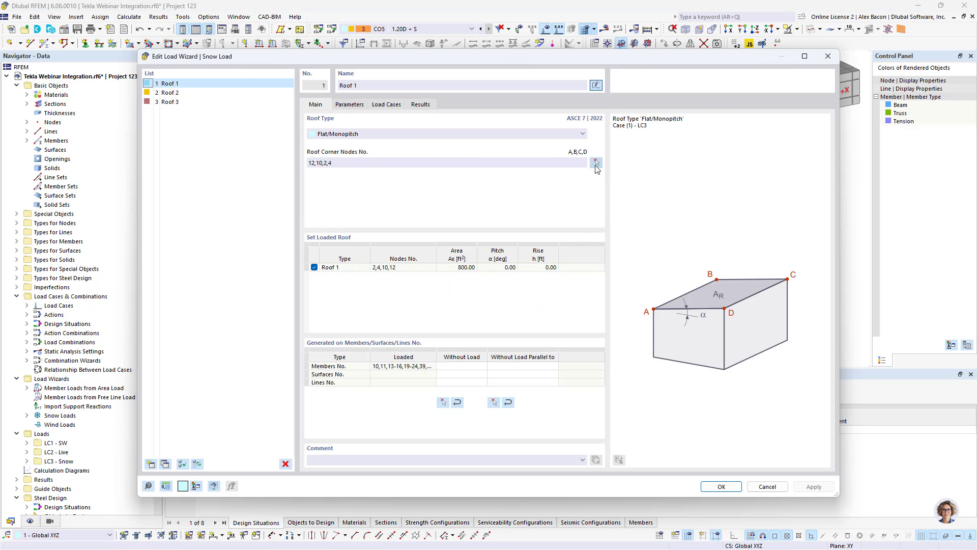
click(596, 163)
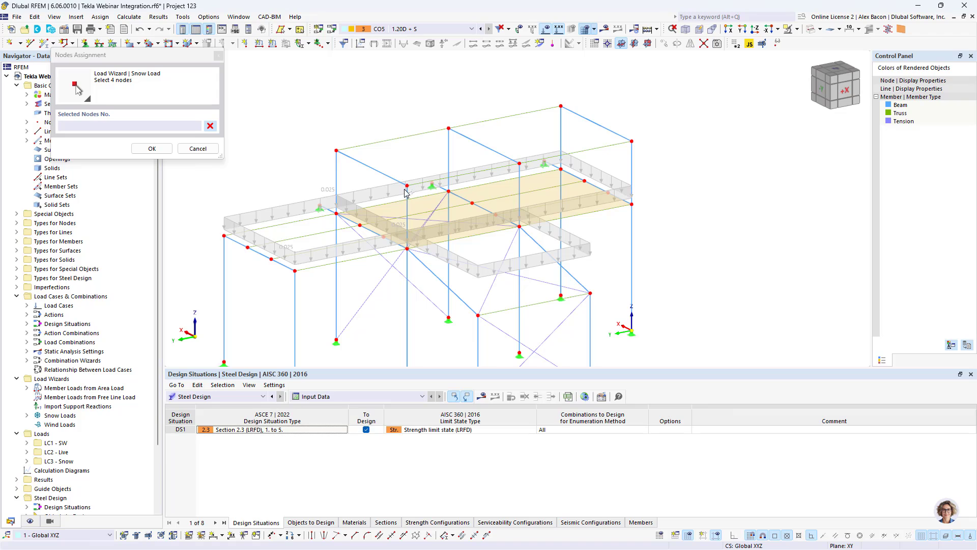
click(407, 186)
click(337, 151)
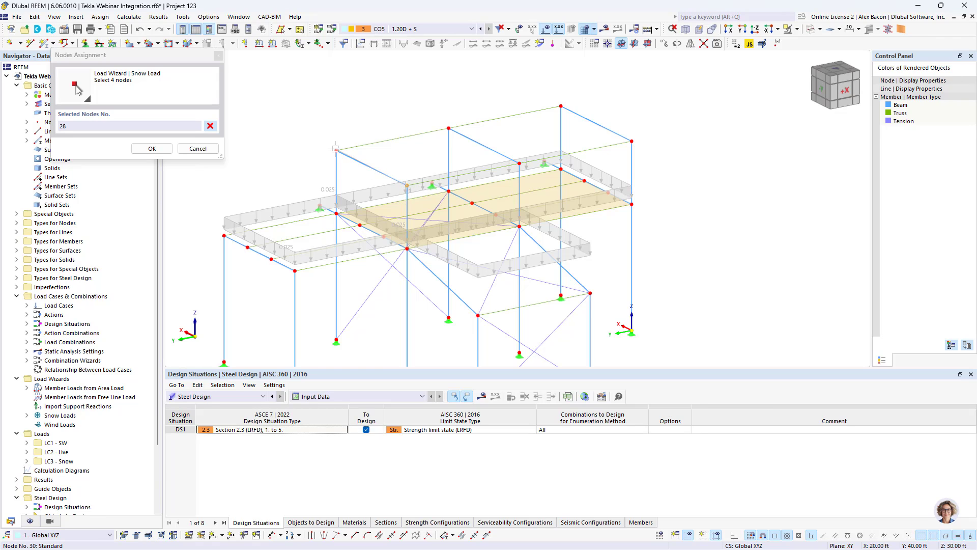
click(561, 106)
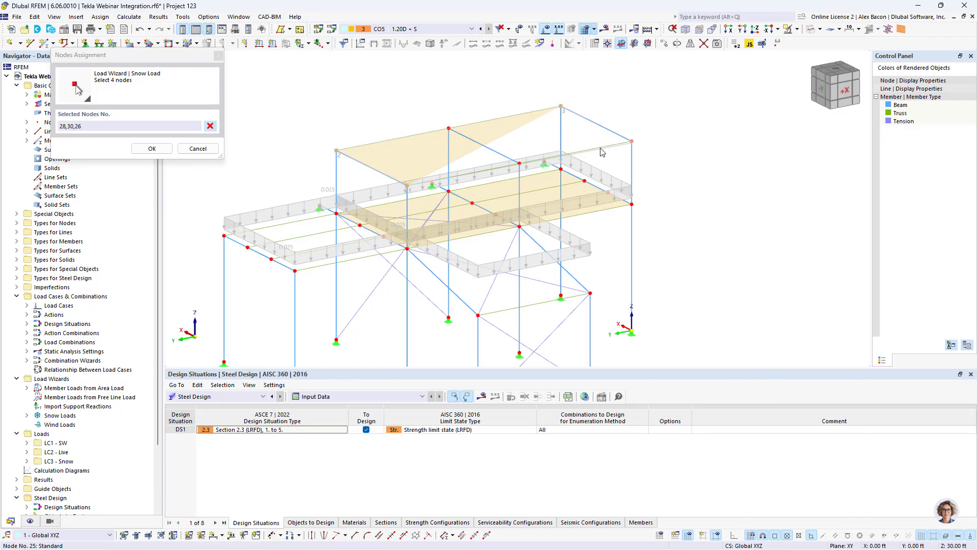
click(631, 141)
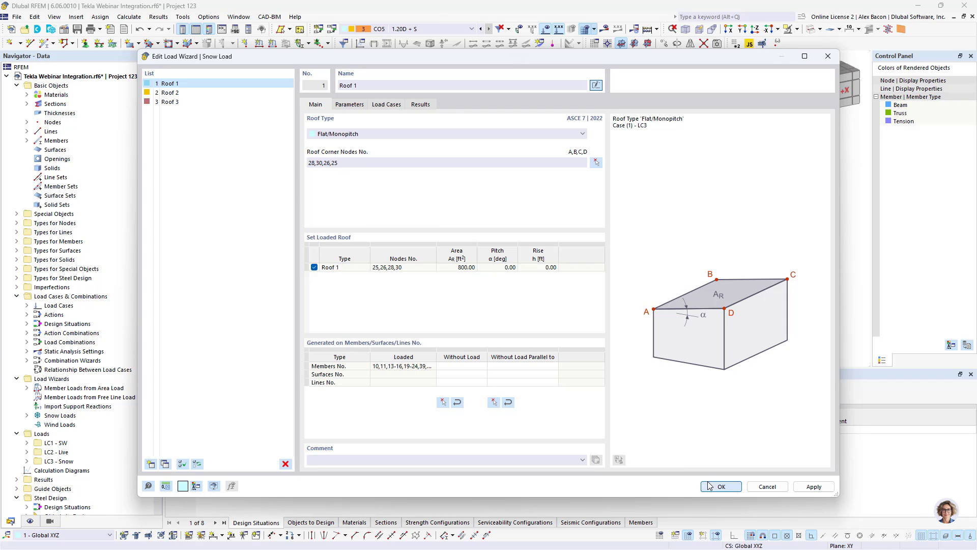
click(722, 486)
click(530, 331)
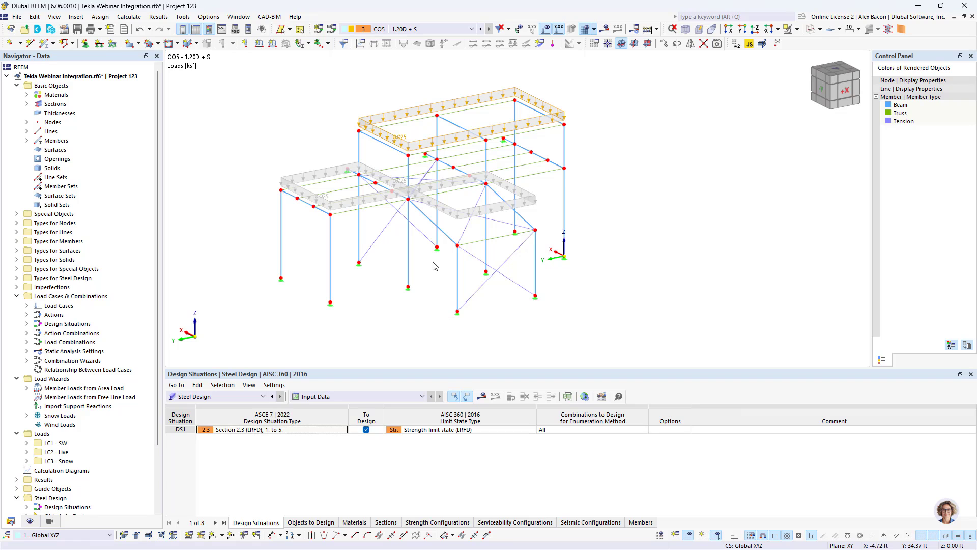
Run the steel design checks and hide the loads in the model view
click(482, 396)
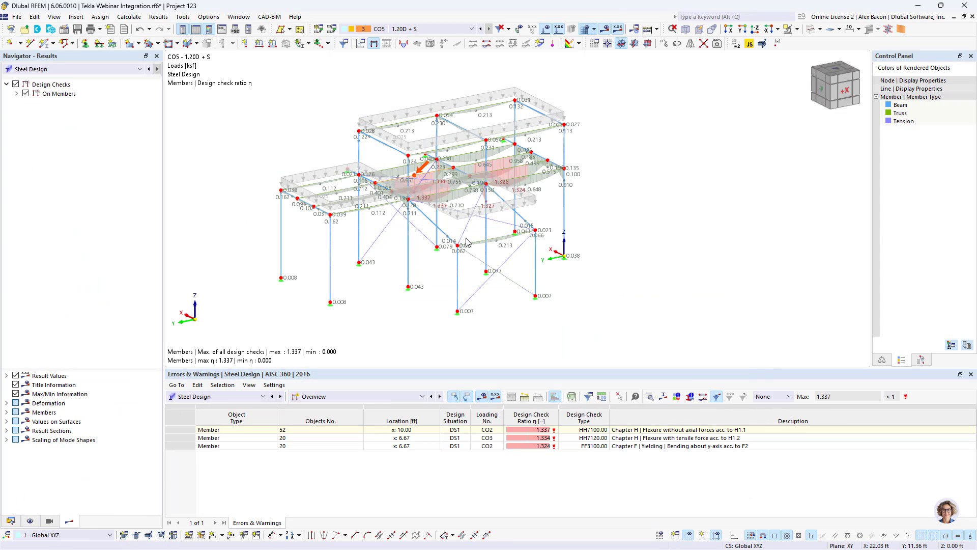
scroll(466, 242, up, 2)
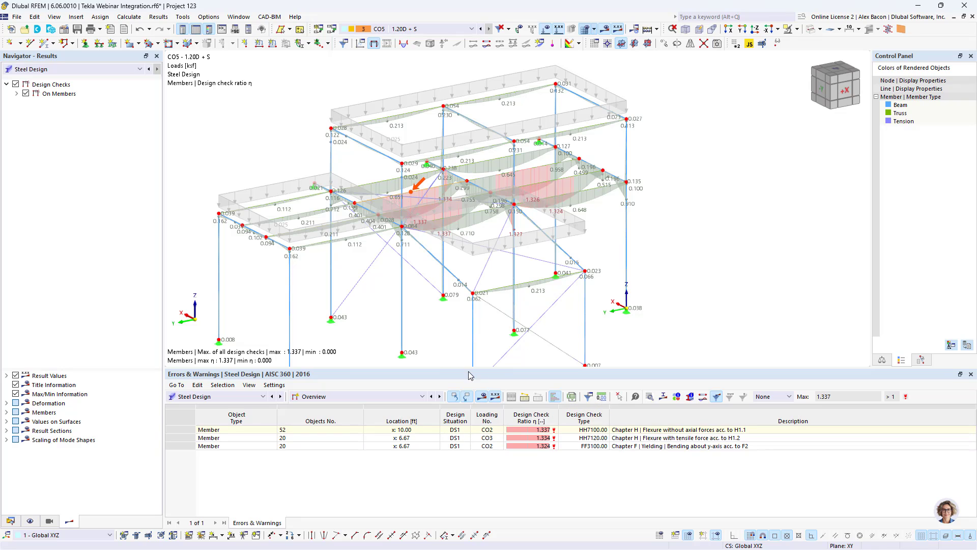
scroll(453, 331, down, 3)
middle_drag(448, 306, 549, 269)
click(548, 32)
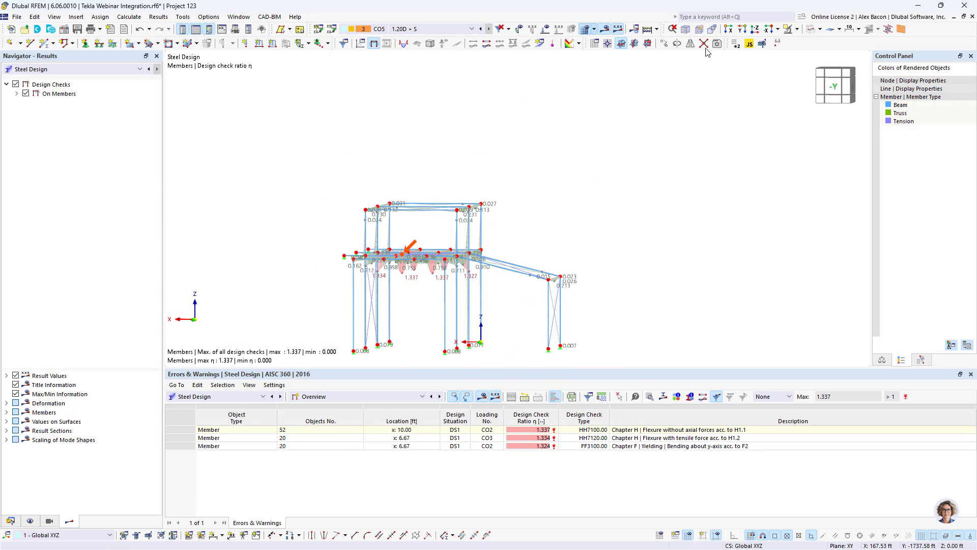
Select the intermediate-level floor framing in a side view and isolate it so only those members are displayed
ctrl+middle_drag(405, 269, 415, 263)
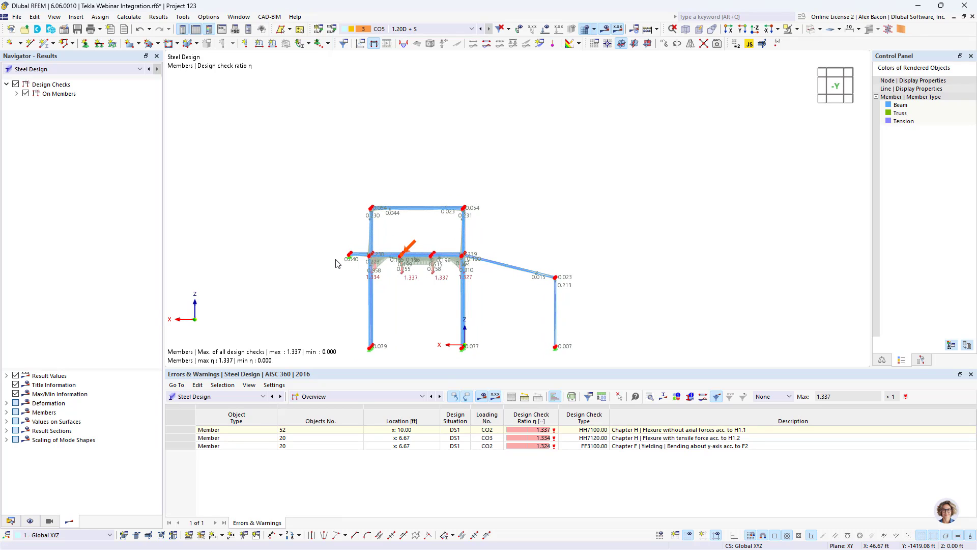
drag(336, 260, 486, 240)
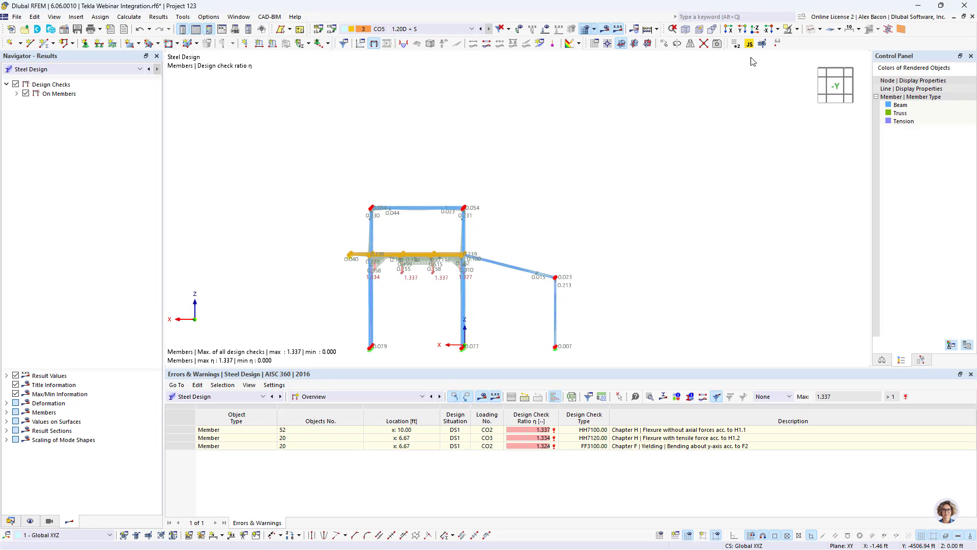
click(792, 28)
ctrl+middle_drag(552, 181, 401, 266)
scroll(400, 265, up, 2)
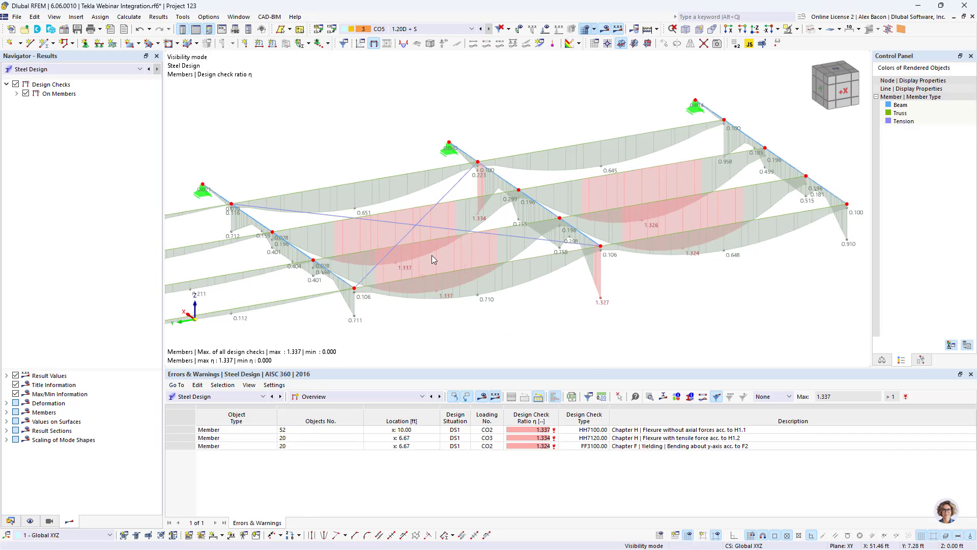
Display the isolated members as rendered transparent solids coloured by section
click(811, 29)
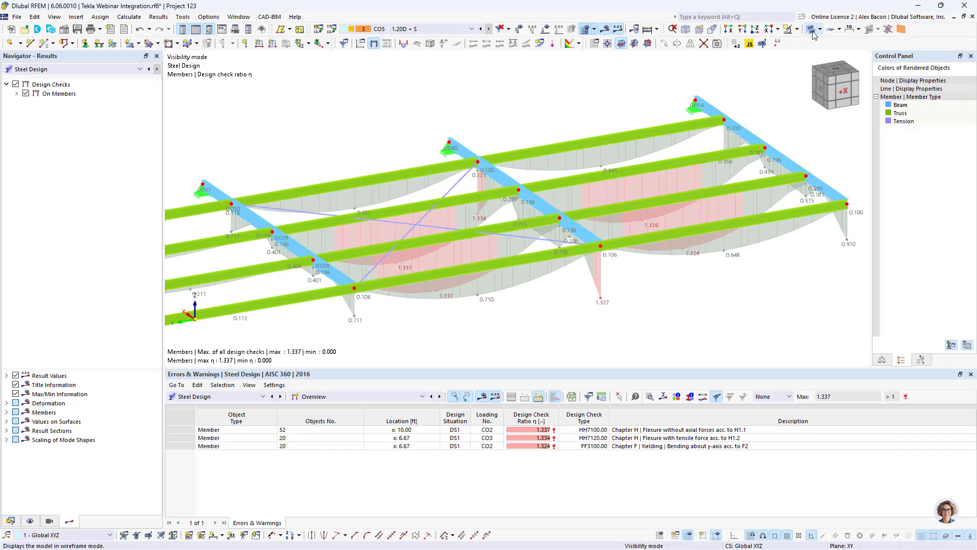
click(30, 521)
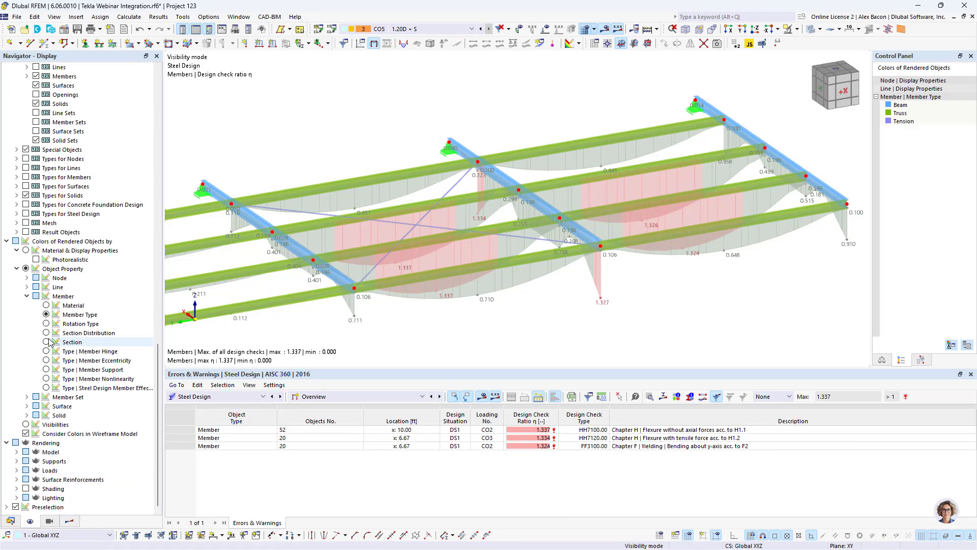
click(71, 342)
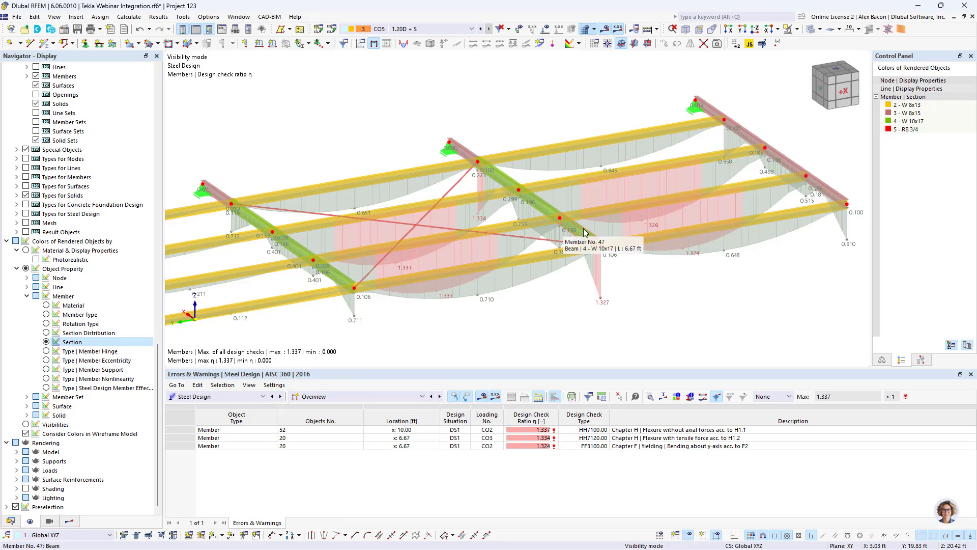
Show the design ratios on members in an enlarged table and examine the FF3100 y-axis bending check details for member 20
scroll(584, 232, down, 2)
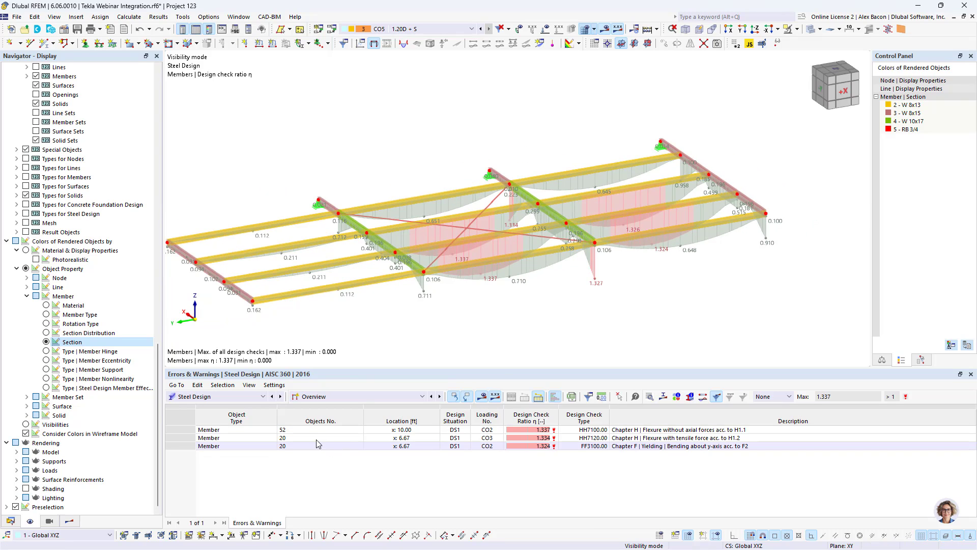
click(366, 397)
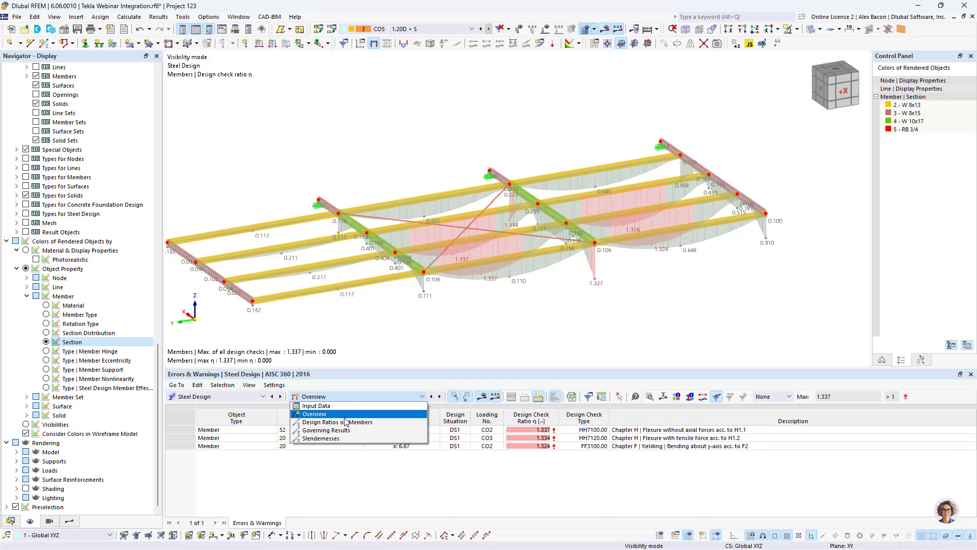
click(346, 422)
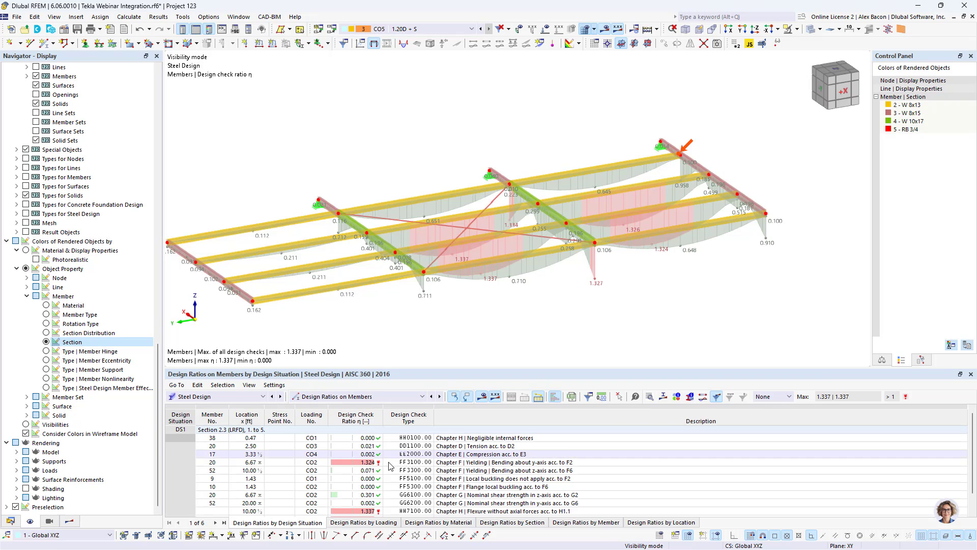
drag(382, 368, 389, 283)
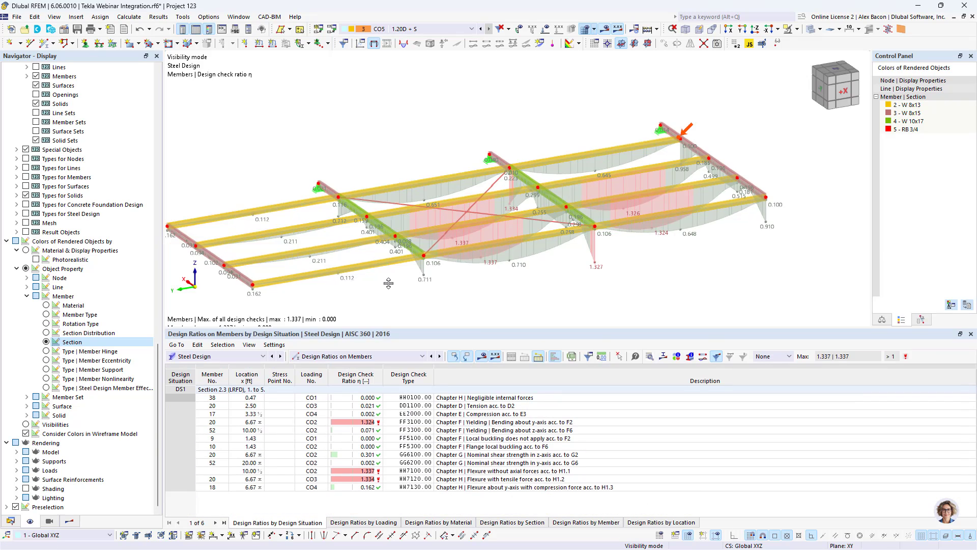
click(407, 380)
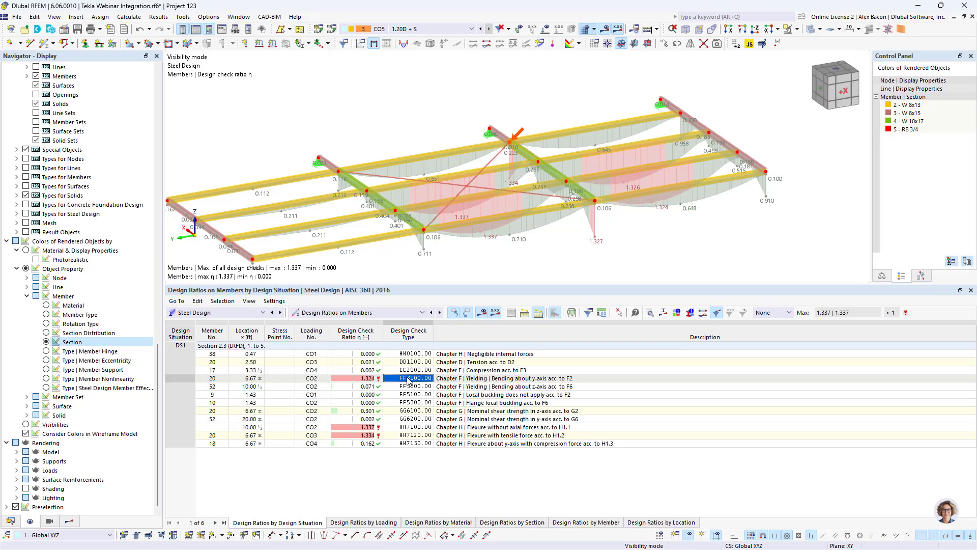
click(469, 381)
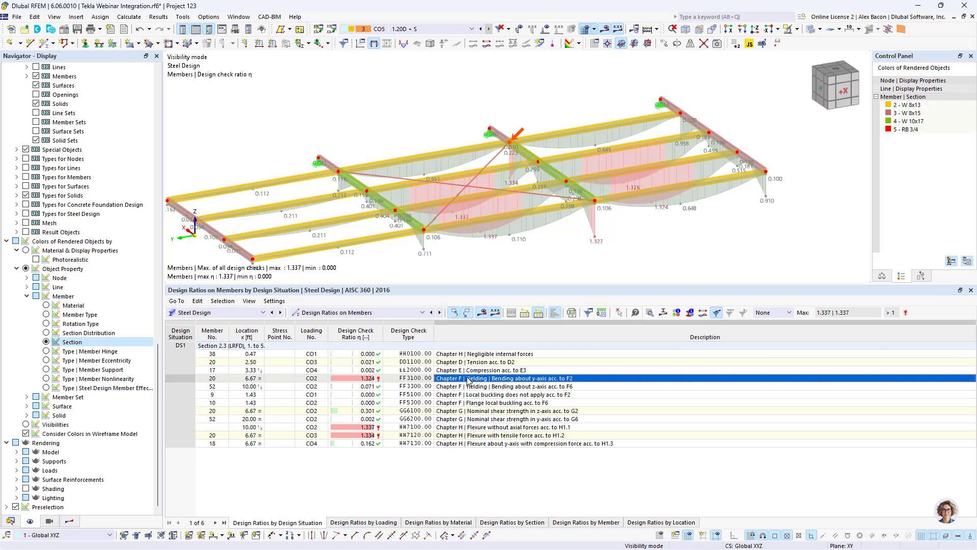
double_click(469, 380)
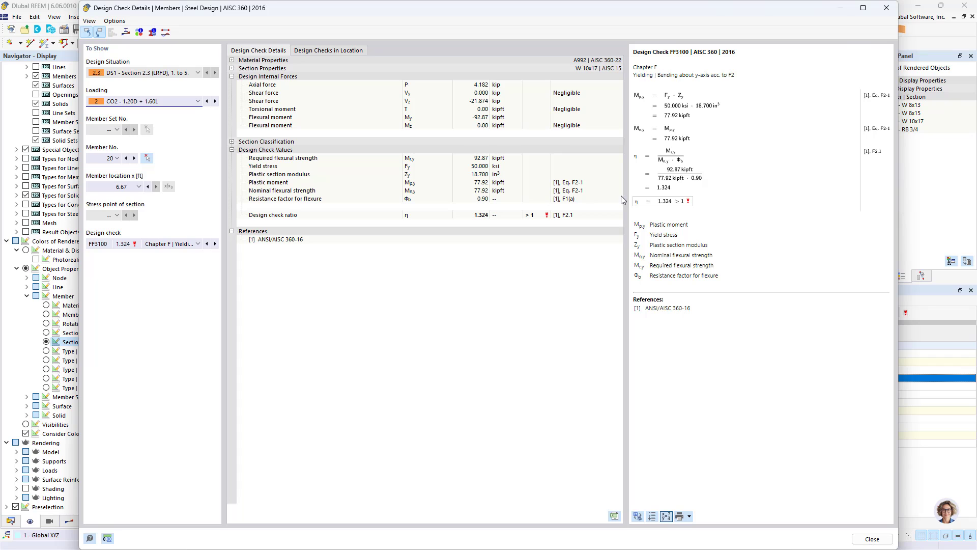
click(886, 8)
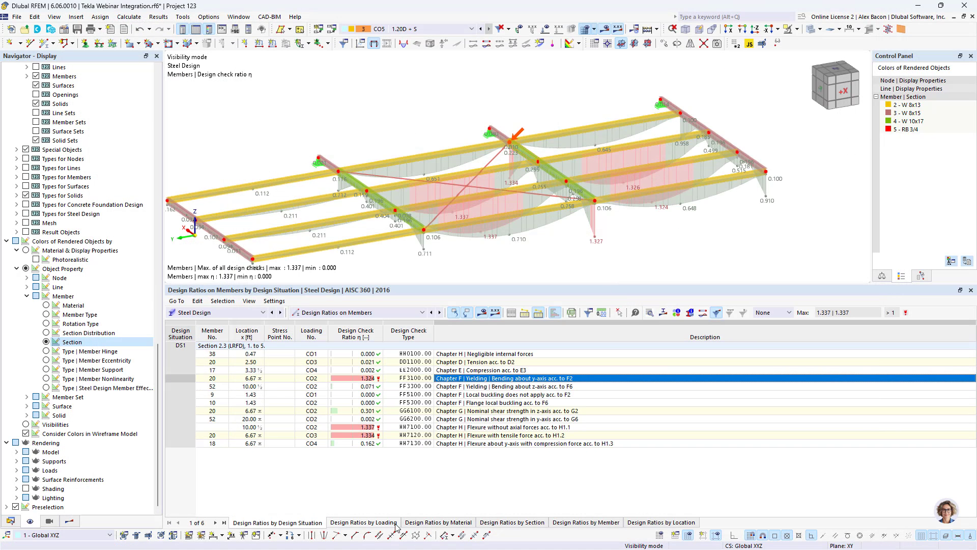
Review the member design ratios by section, looking through the checks for each section
click(525, 524)
scroll(392, 427, down, 3)
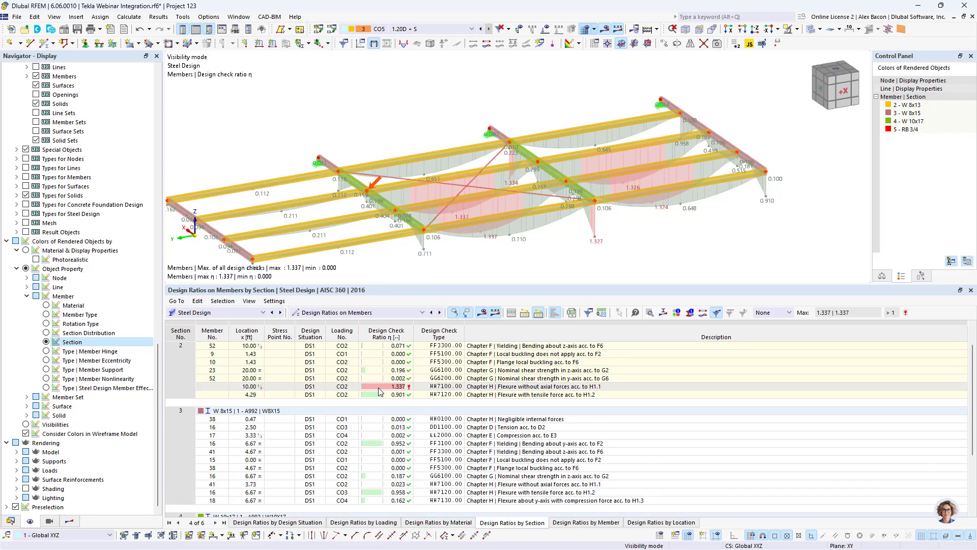
scroll(236, 362, down, 1)
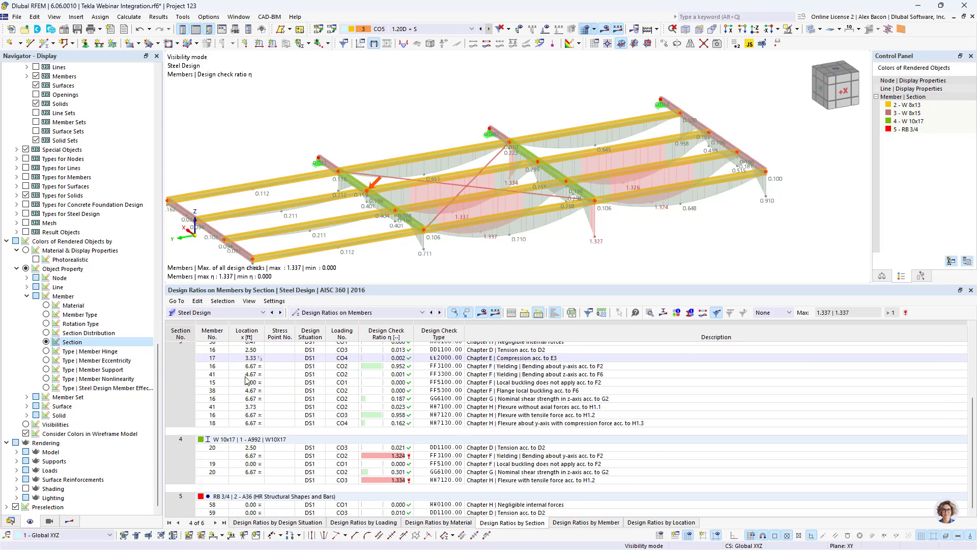
Set the W 8x13 section in the Steel Design input data to be optimized within the current row of W shapes
click(392, 313)
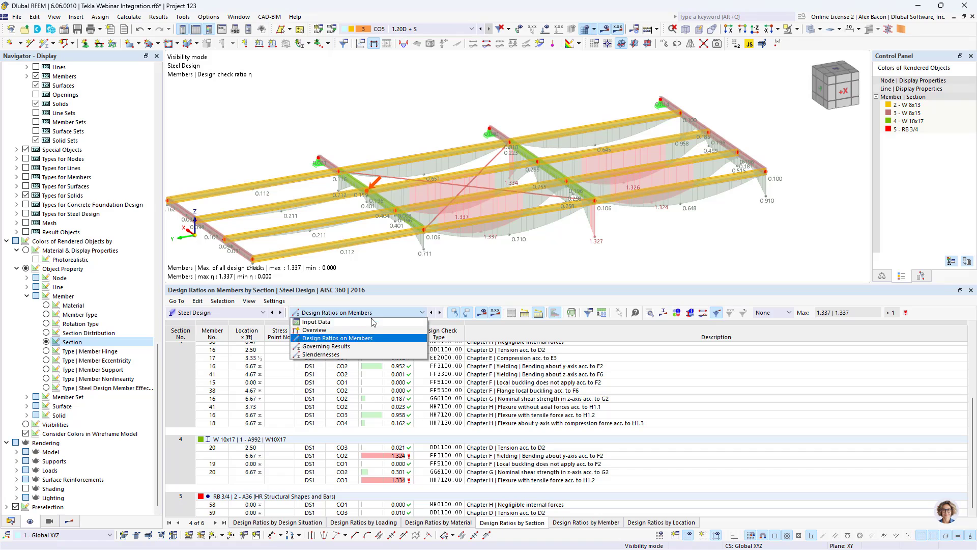
click(365, 324)
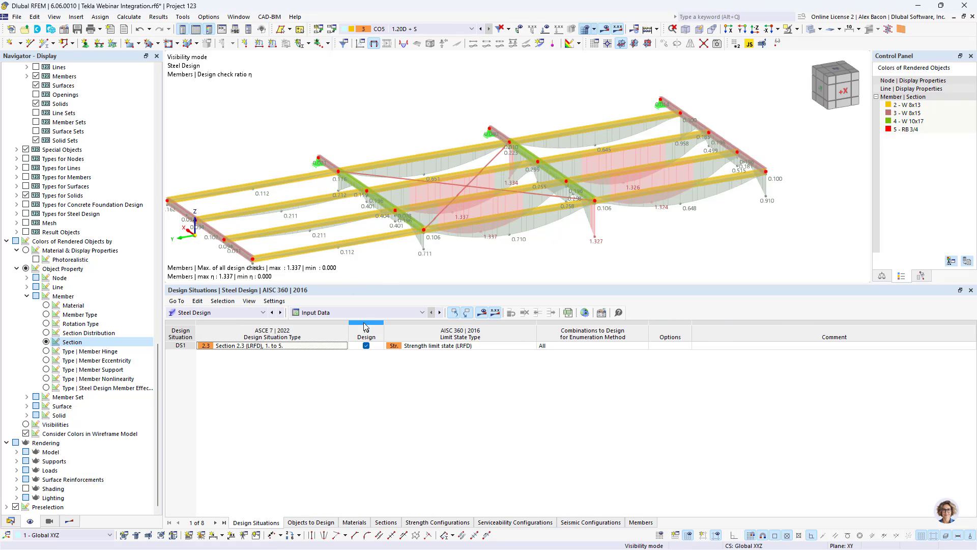
click(390, 522)
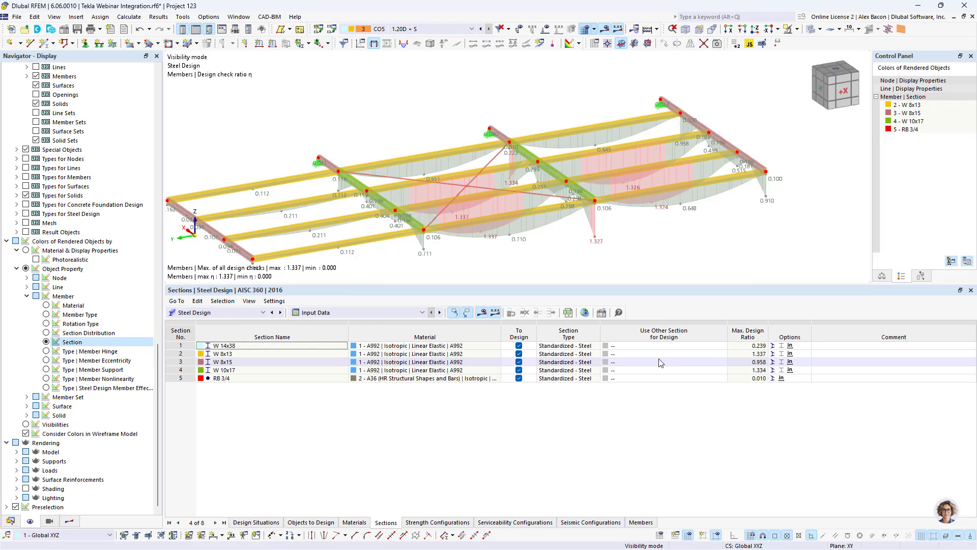
click(646, 354)
click(645, 354)
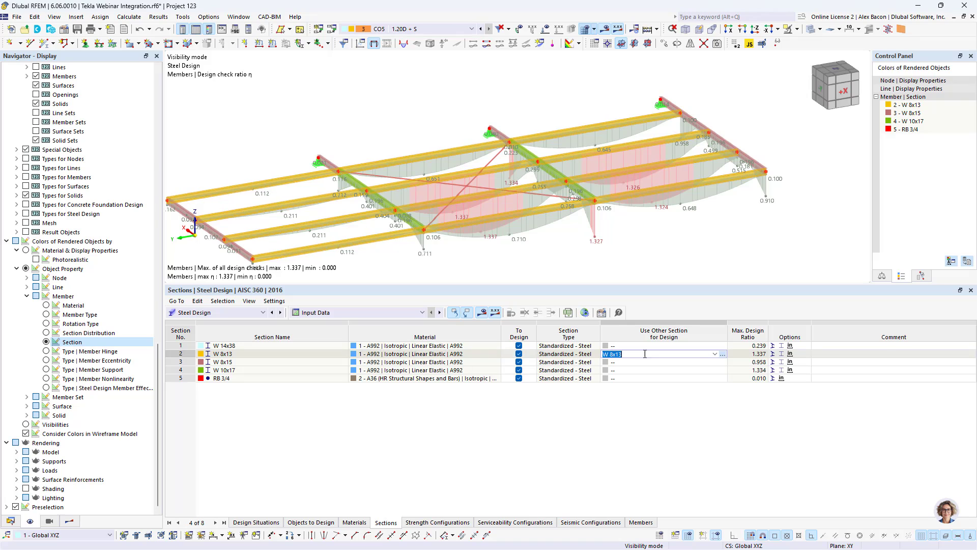
click(715, 354)
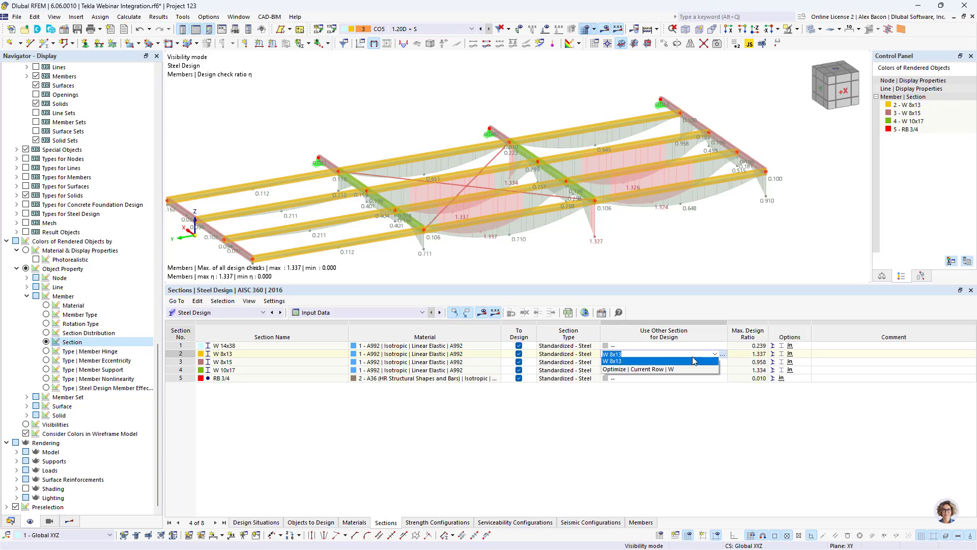
click(668, 369)
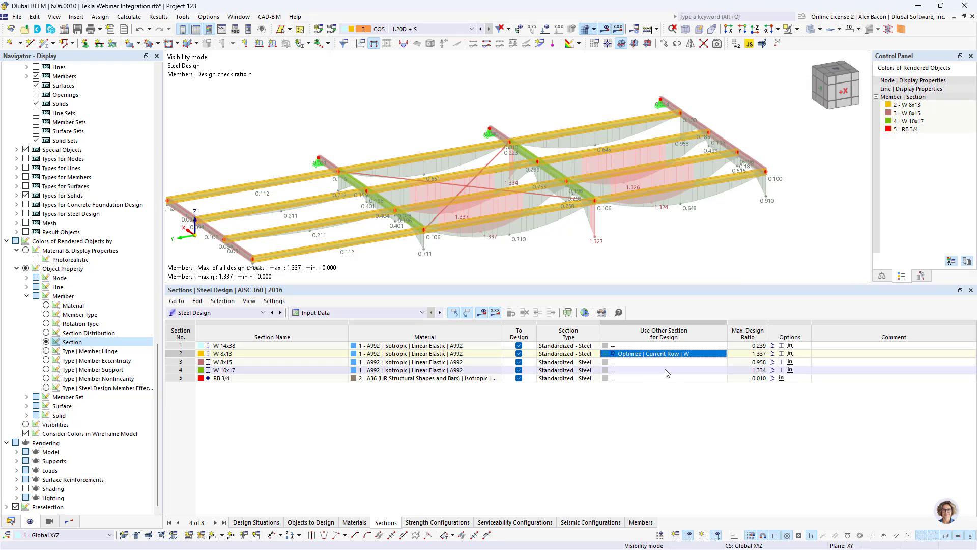
Set the W 10x17 section to be optimized within the current row of W shapes and rerun the steel design calculation
click(657, 370)
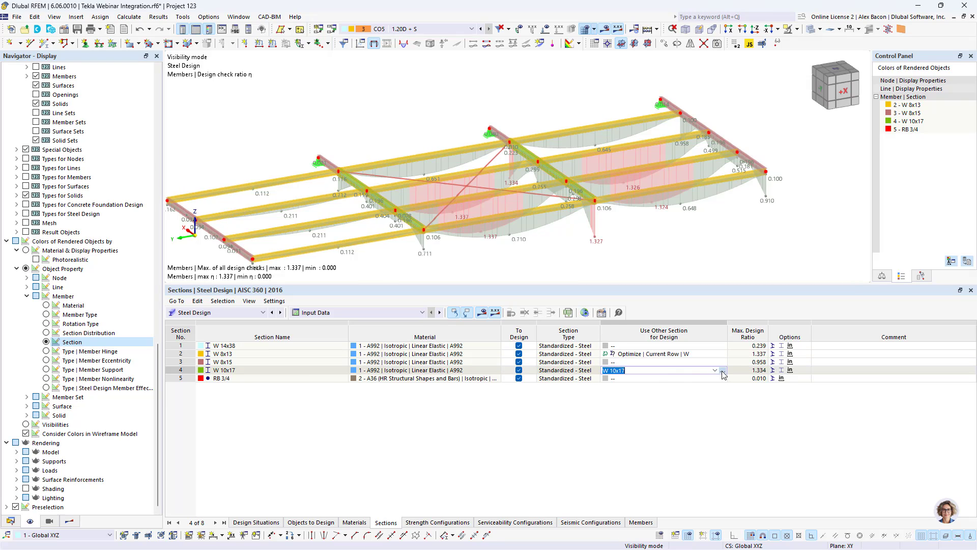
click(716, 370)
click(666, 386)
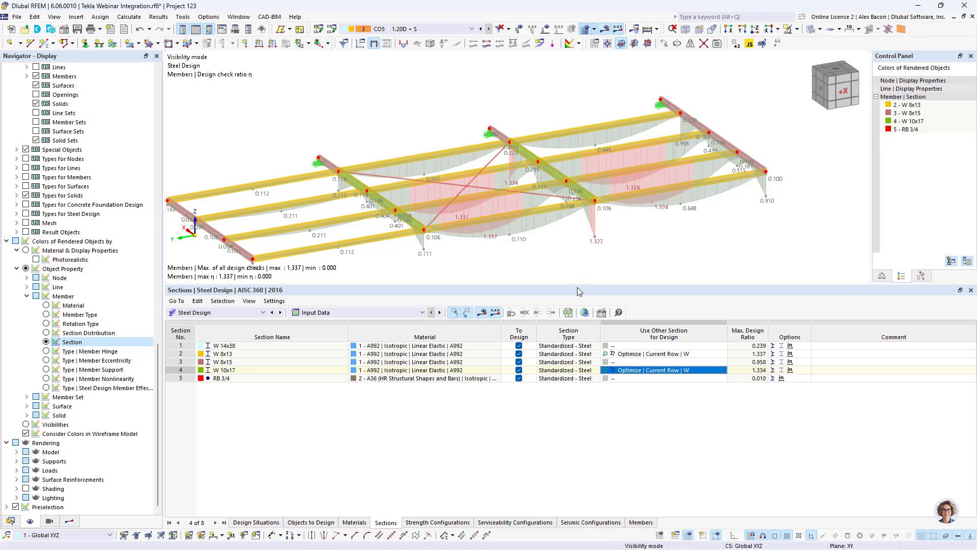
click(649, 30)
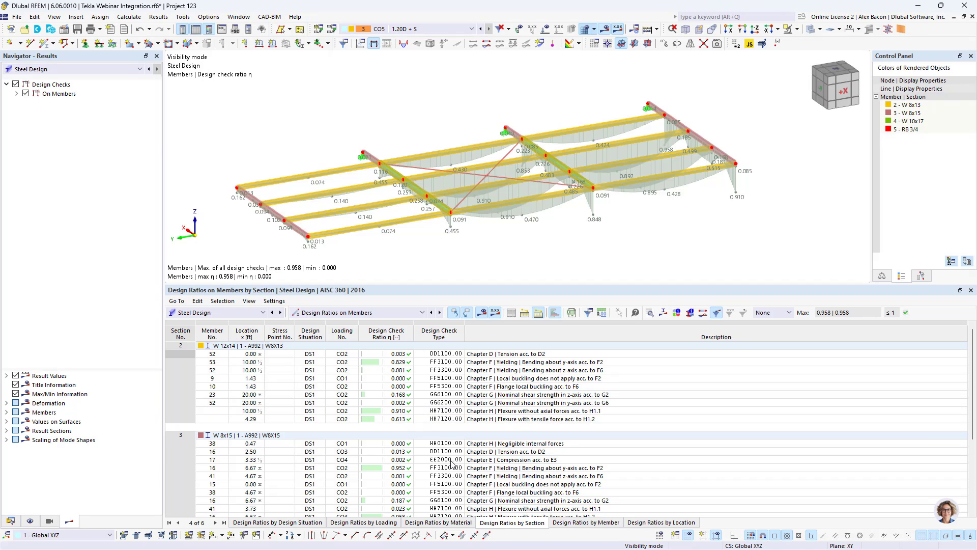
Review the optimized sections in the Steel Design input data and the maximum allowable design ratio for optimization in the global settings
click(333, 312)
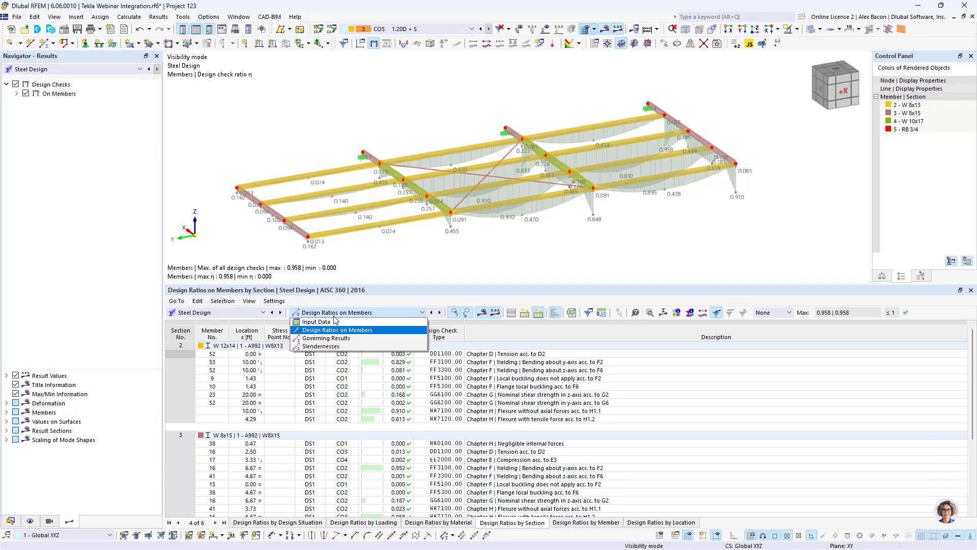
click(330, 322)
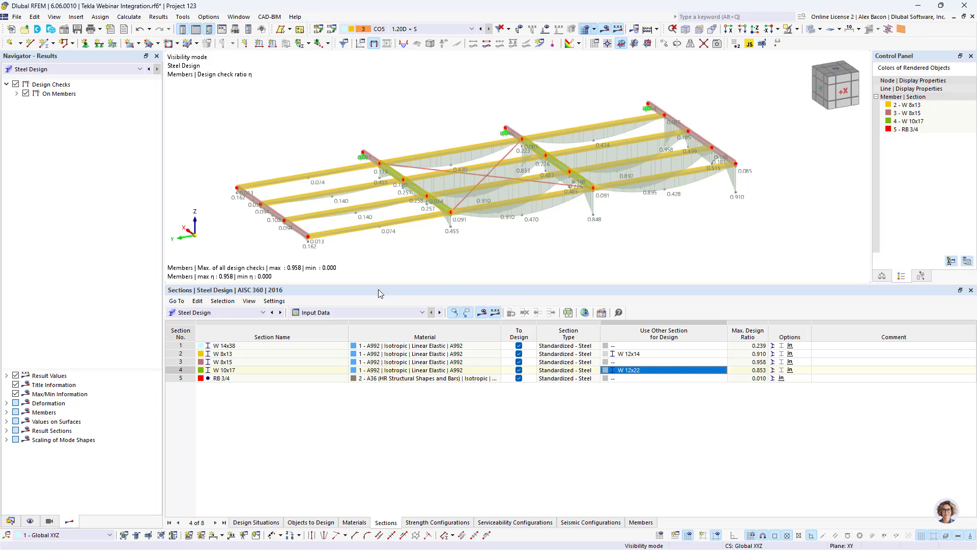
click(585, 312)
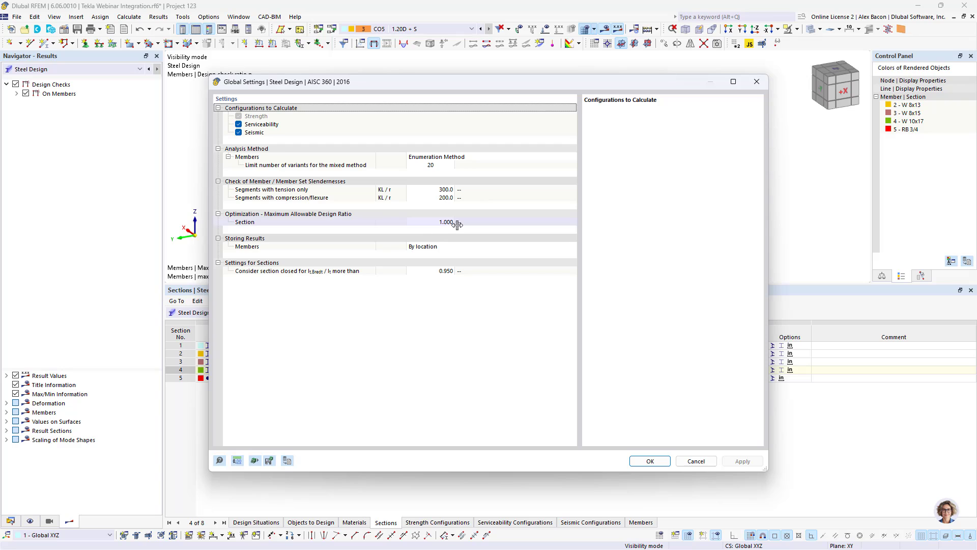
click(757, 87)
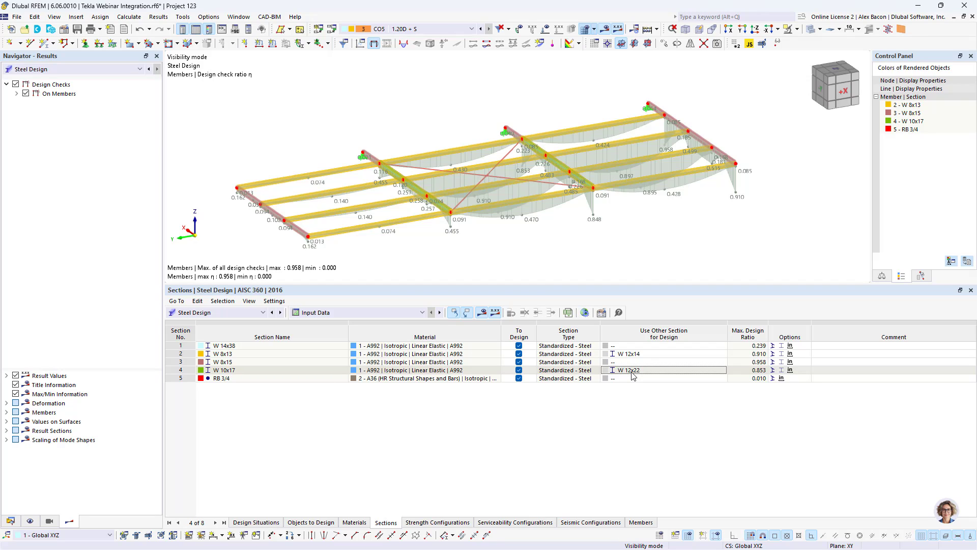
Transfer all optimized sections to the model, accepting the deletion of all results including the mesh
click(670, 370)
right_click(671, 370)
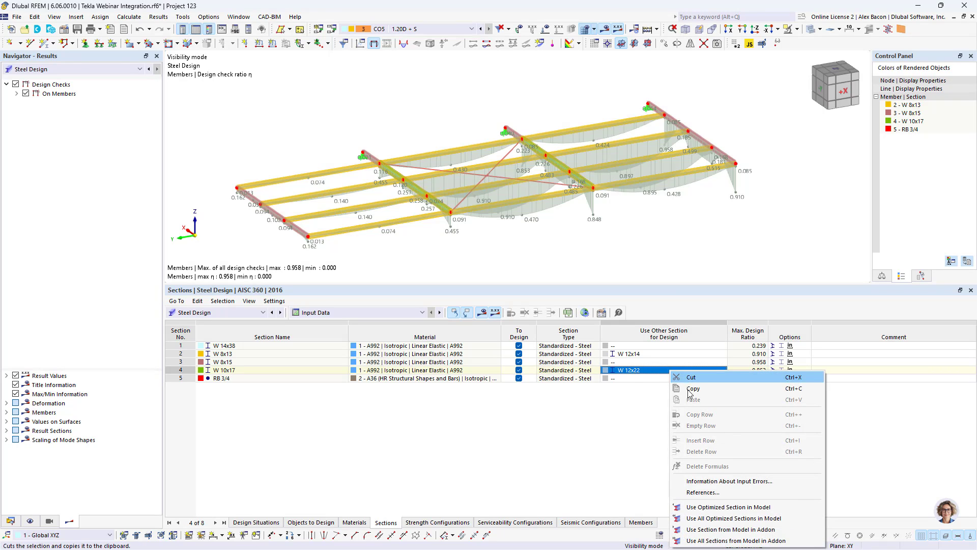
click(735, 519)
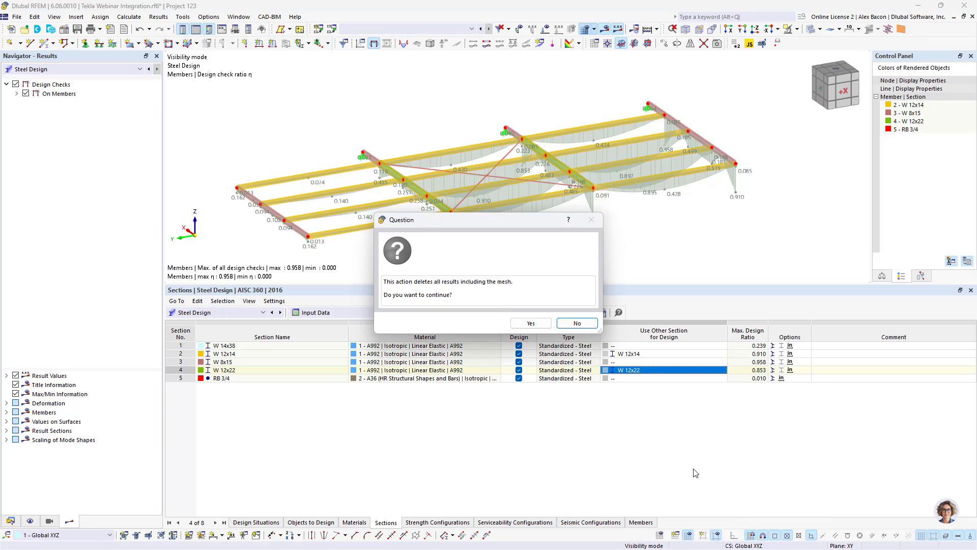
click(529, 323)
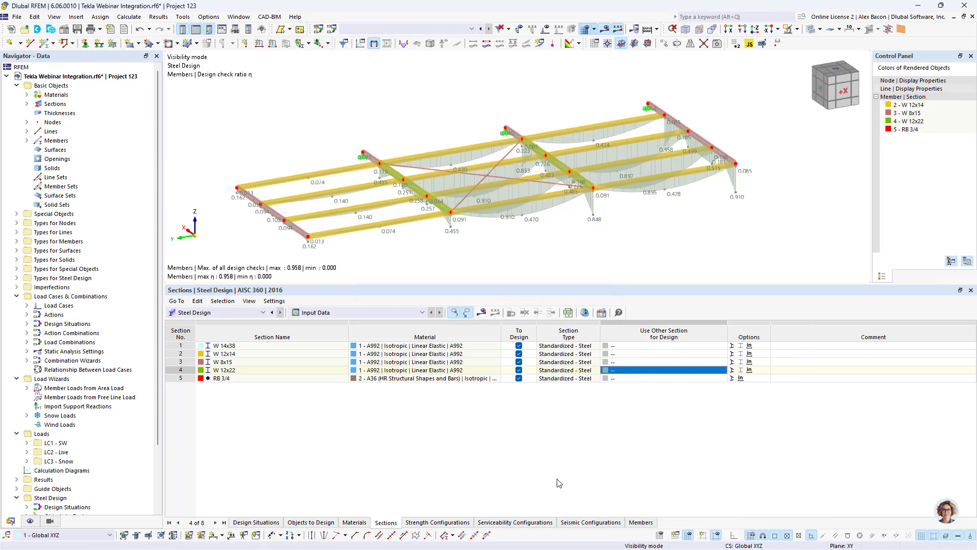
Recalculate the steel design with the updated sections and cancel the visibility mode to display the whole frame with its design ratios
scroll(588, 254, down, 1)
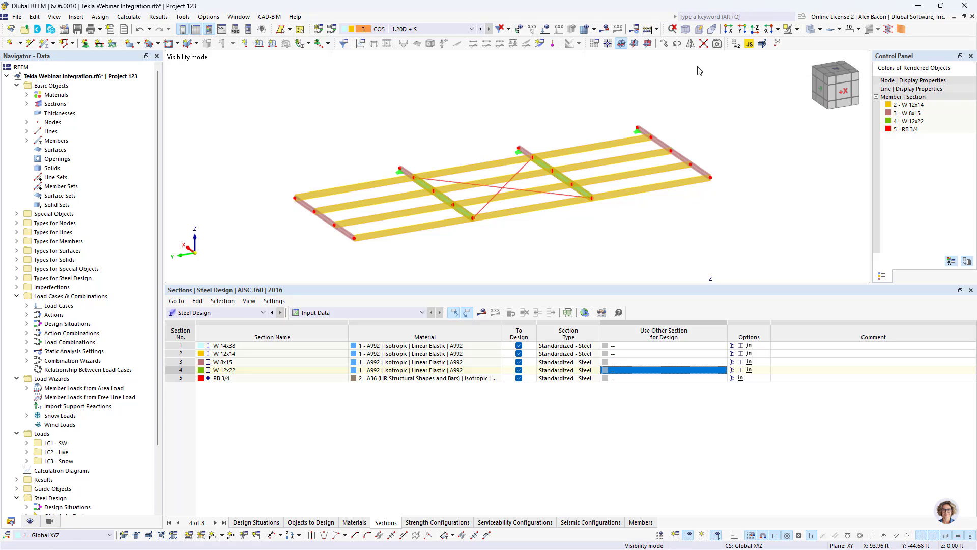
click(483, 313)
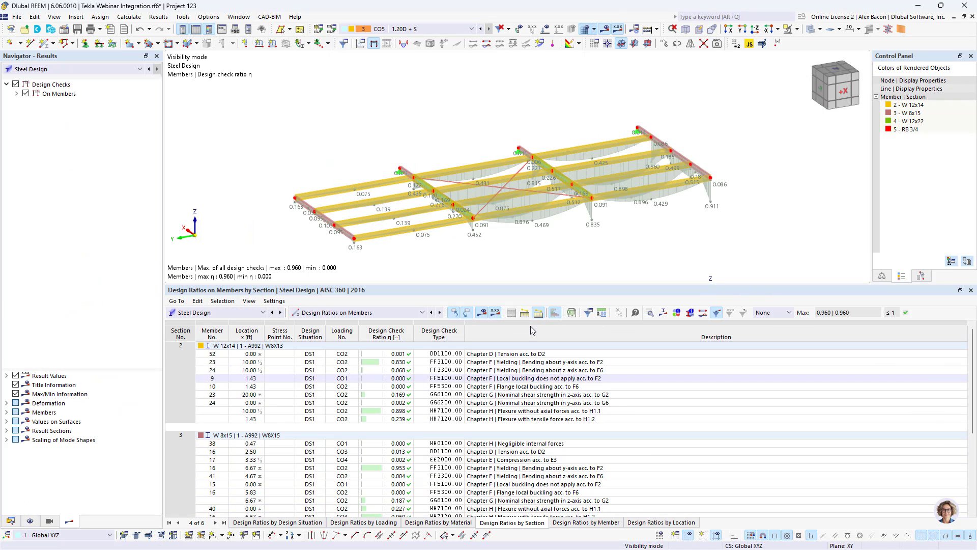
scroll(446, 177, down, 1)
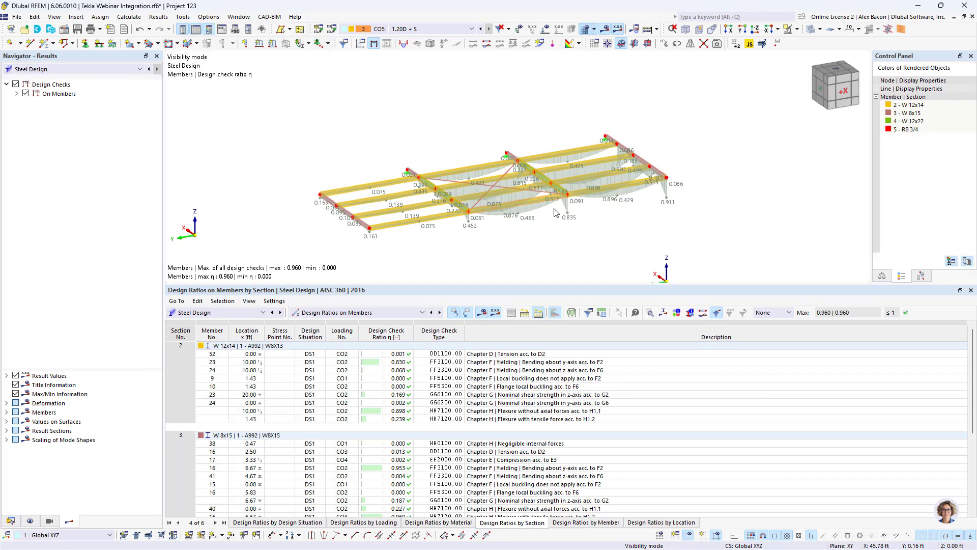
click(798, 29)
click(806, 122)
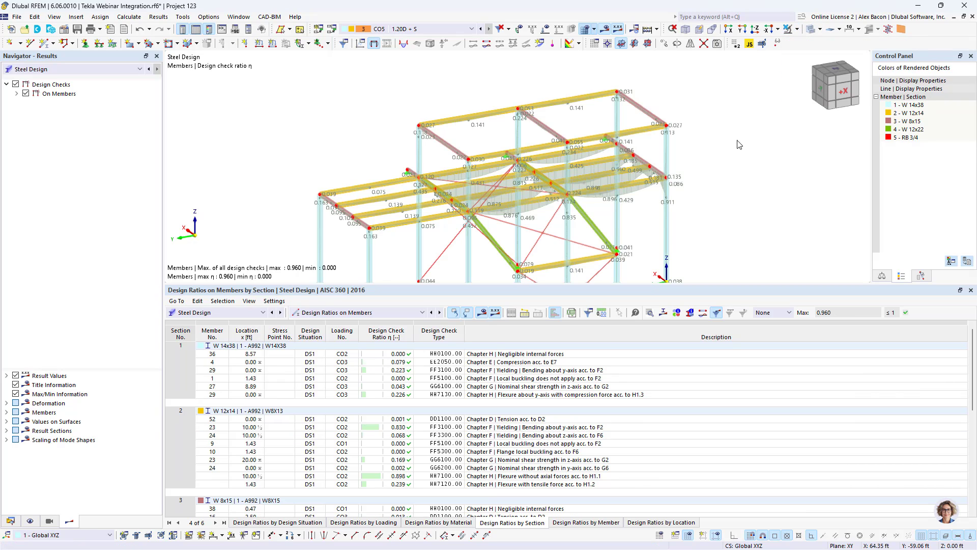
scroll(593, 217, down, 1)
middle_drag(587, 220, 505, 168)
scroll(505, 168, down, 1)
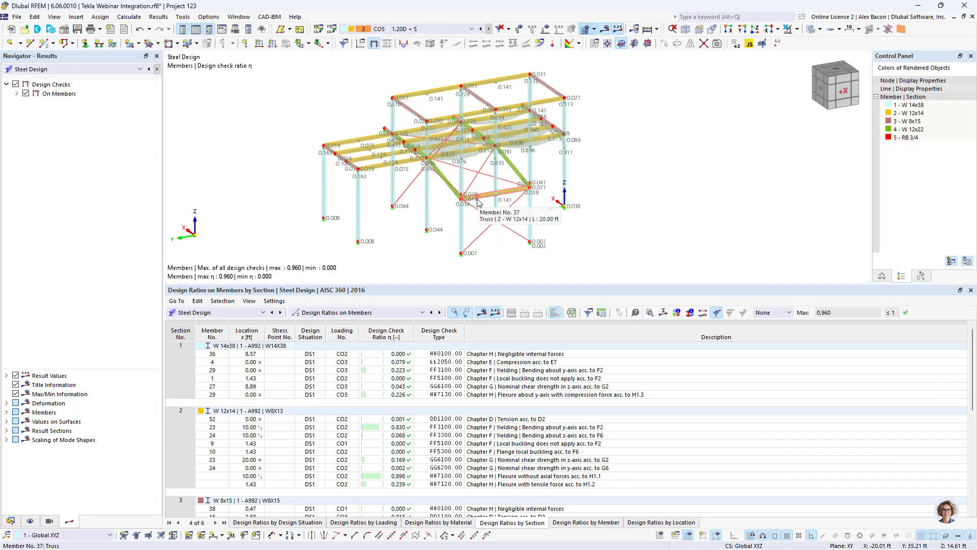
scroll(479, 169, up, 1)
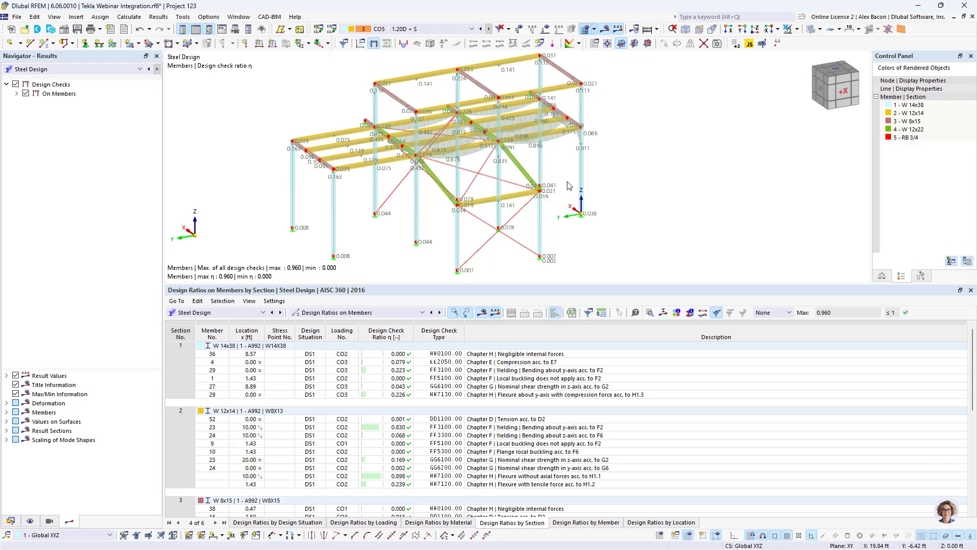
Dock the RFEM window beside the Tekla Structures window, with the whole frame in view
double_click(606, 11)
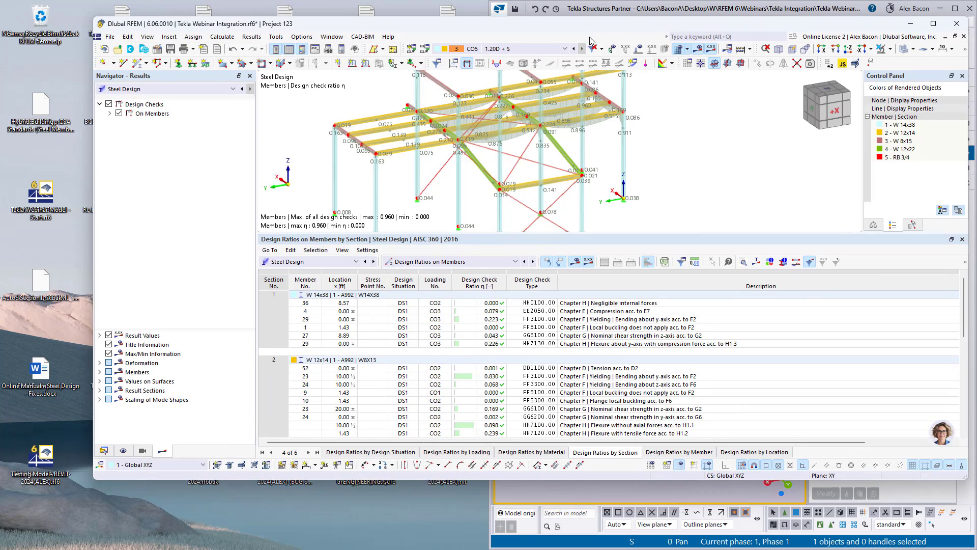
drag(591, 40, 1, 183)
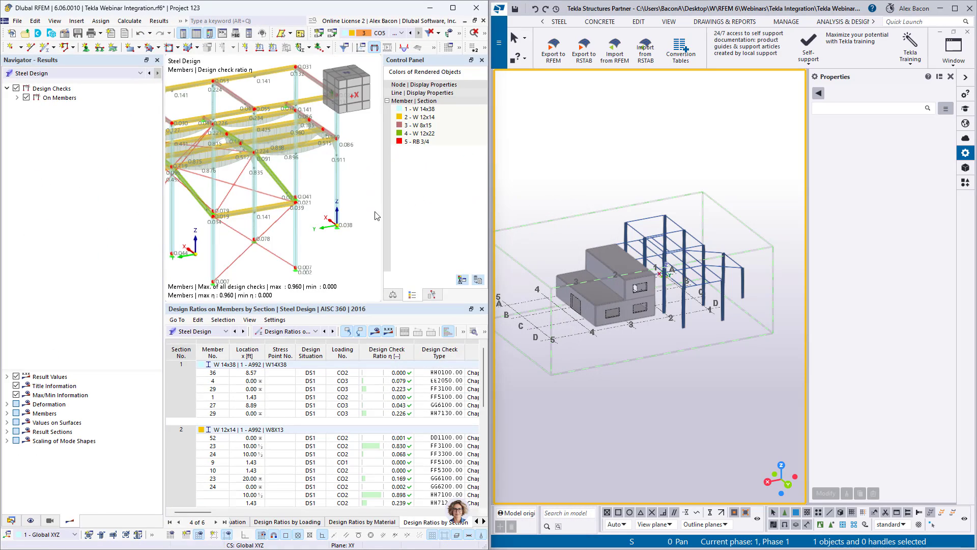
scroll(375, 215, down, 3)
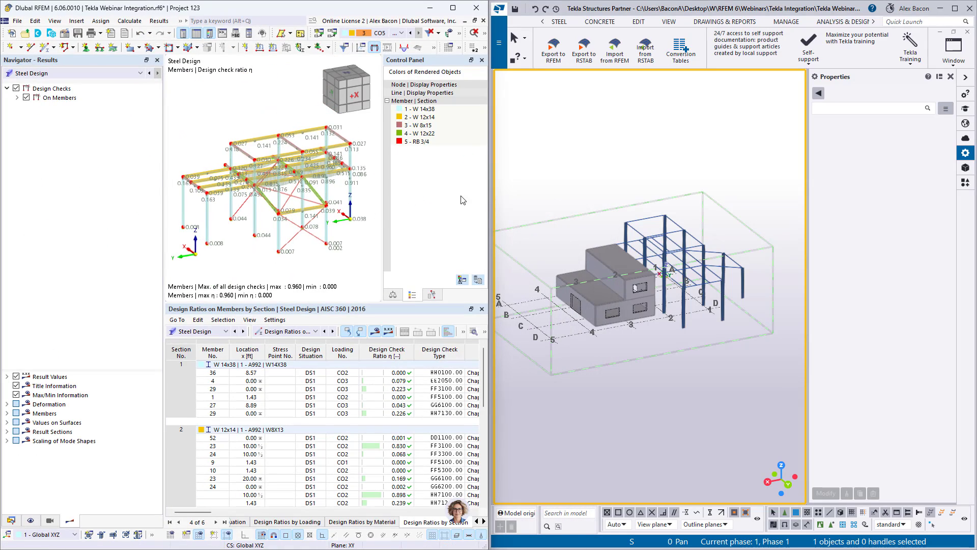
Switch to Tekla Structures and import from RFEM, updating the existing model's materials, cross-sections and thicknesses, adding new objects and removing non-existent ones
click(698, 163)
scroll(641, 220, up, 2)
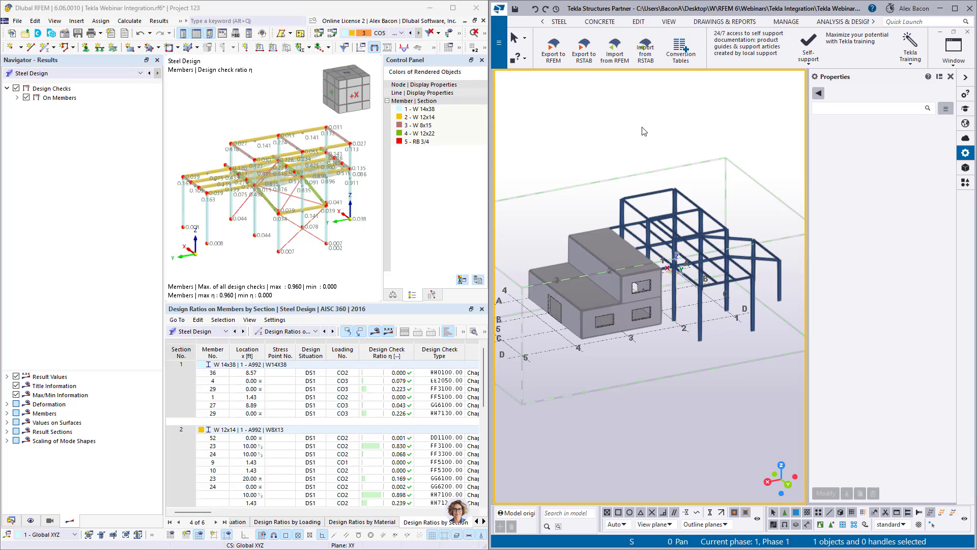
click(615, 51)
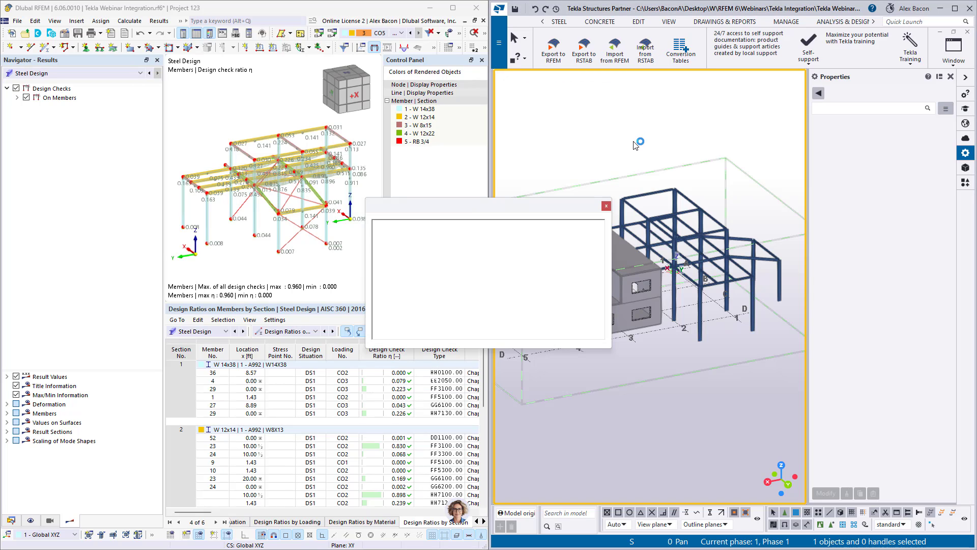
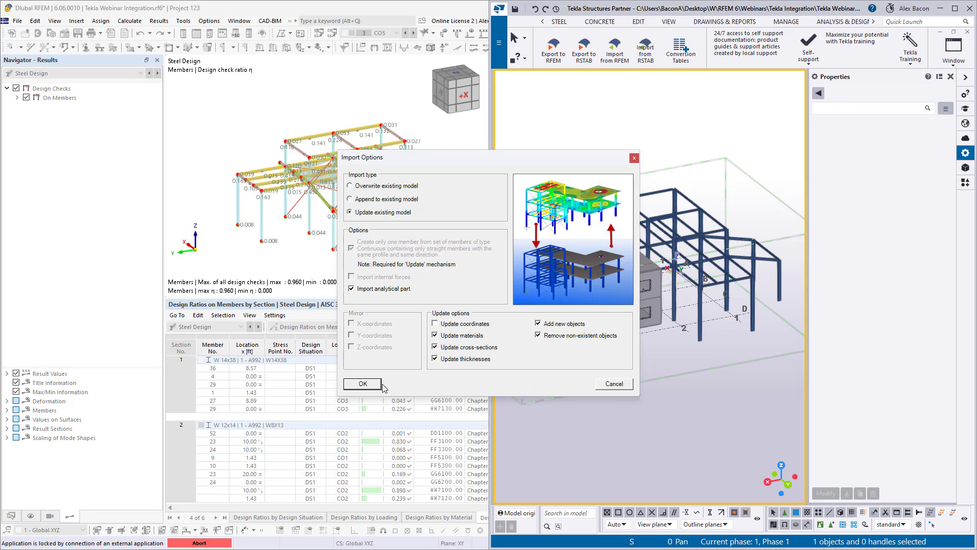
click(363, 384)
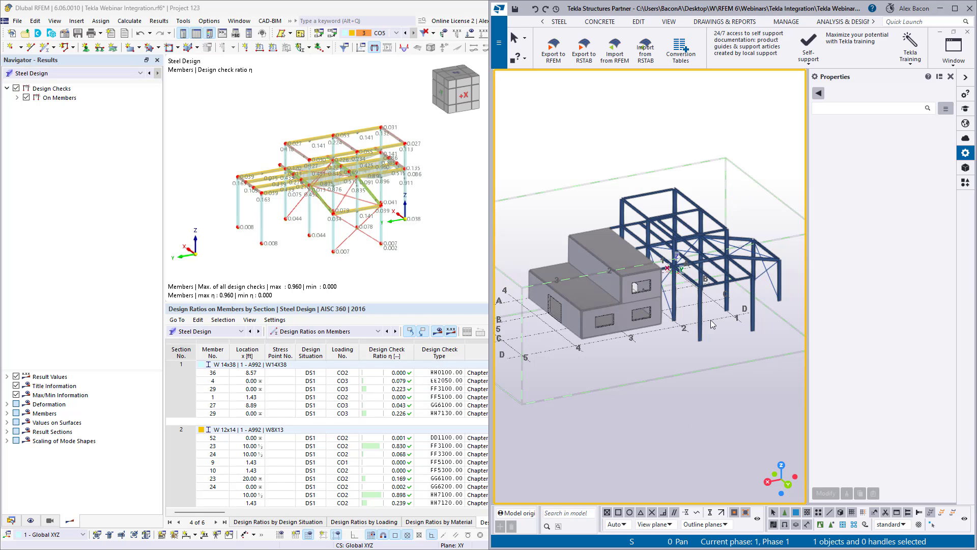
Examine the profile and material of the imported diagonal rod brace at the end of the steel frame
ctrl+middle_drag(725, 321, 706, 325)
scroll(706, 325, up, 5)
click(682, 322)
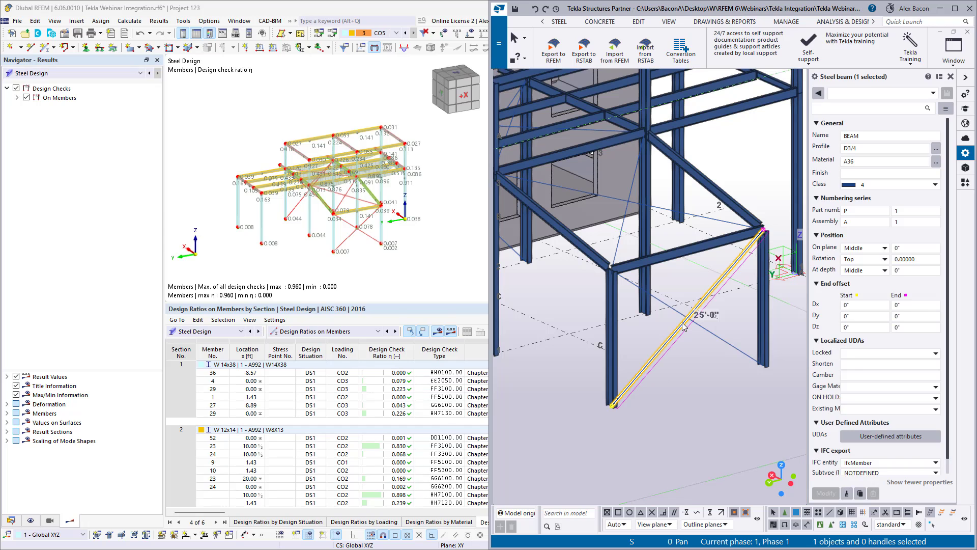
scroll(677, 206, down, 3)
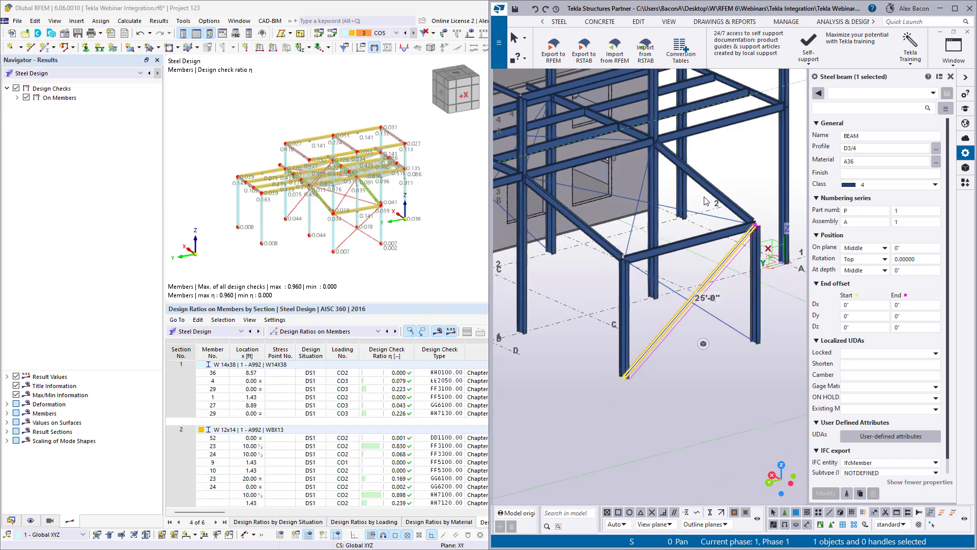
Check the profile and material of the updated beams in the Tekla model against the RFEM frame, viewing the structure from several angles
middle_drag(677, 206, 710, 249)
click(655, 211)
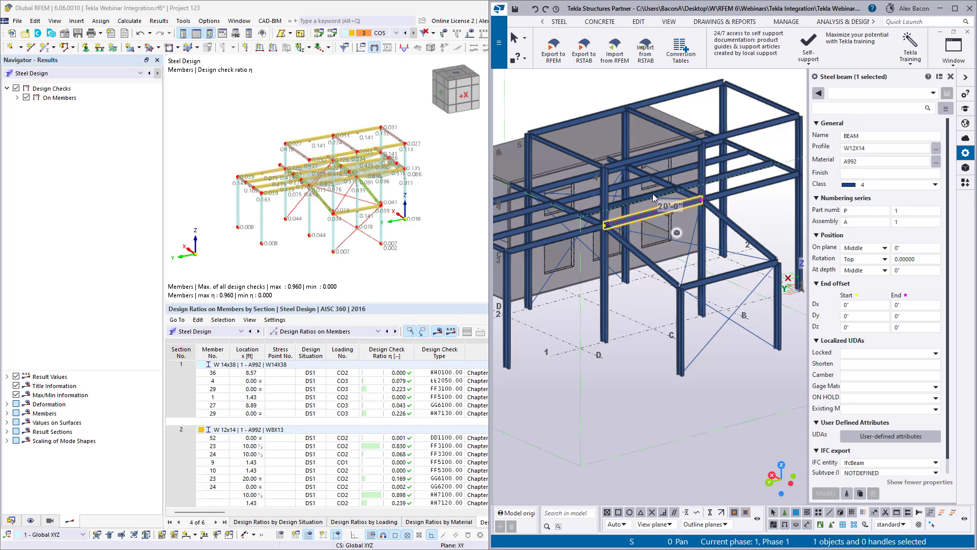
click(654, 195)
scroll(289, 181, up, 3)
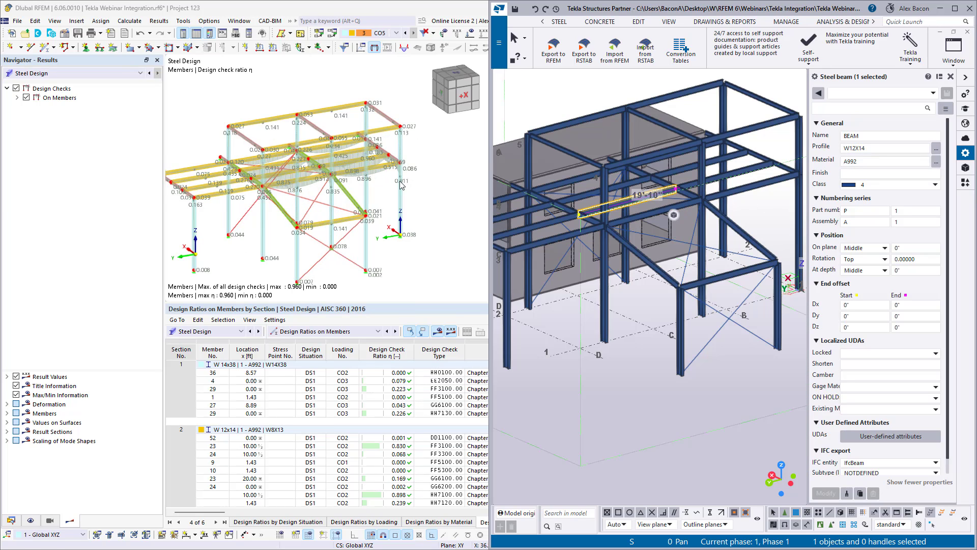
click(631, 216)
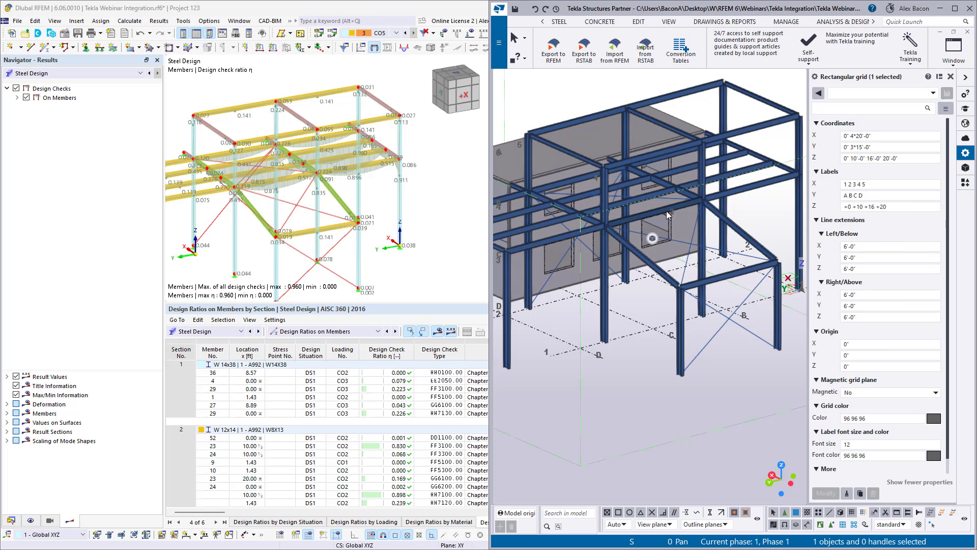
click(695, 206)
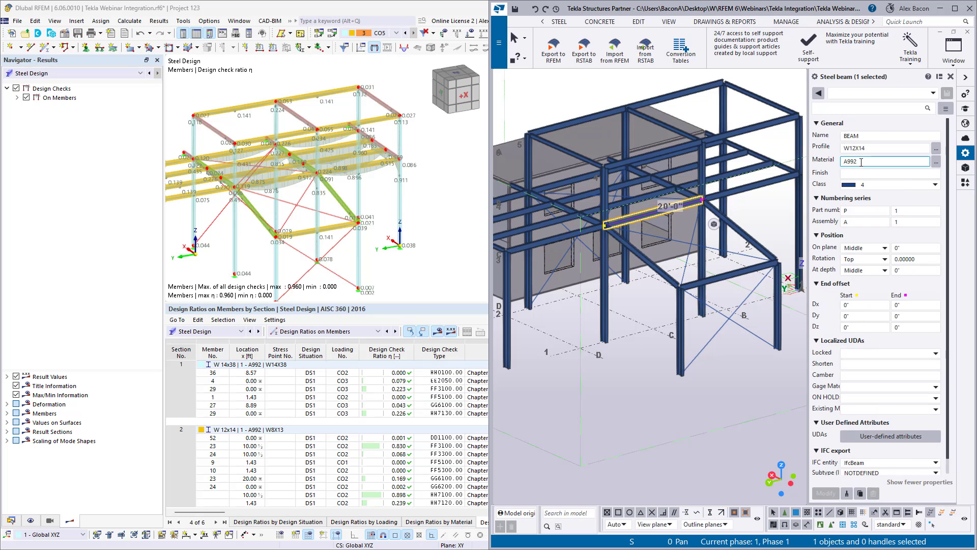
scroll(684, 259, down, 2)
ctrl+middle_drag(597, 311, 641, 299)
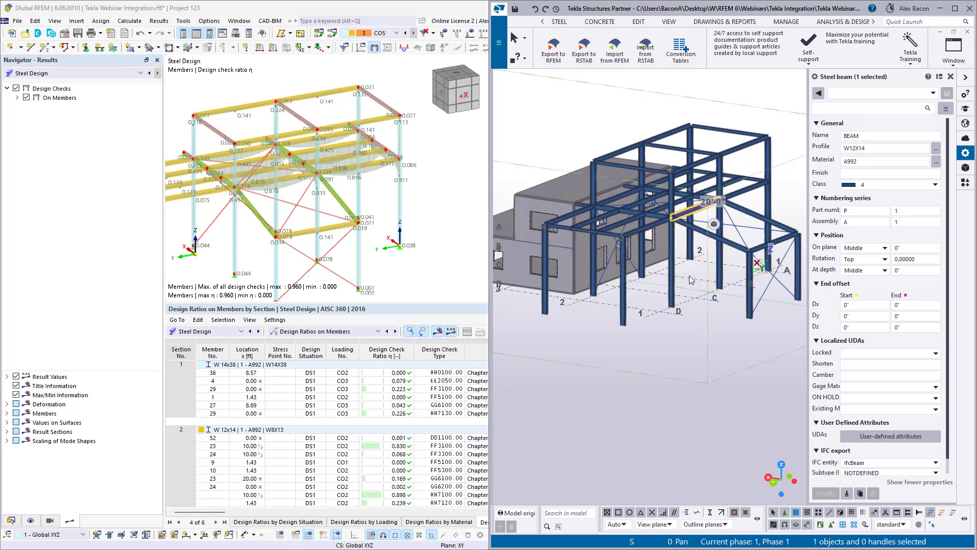
ctrl+middle_drag(691, 280, 660, 345)
click(625, 364)
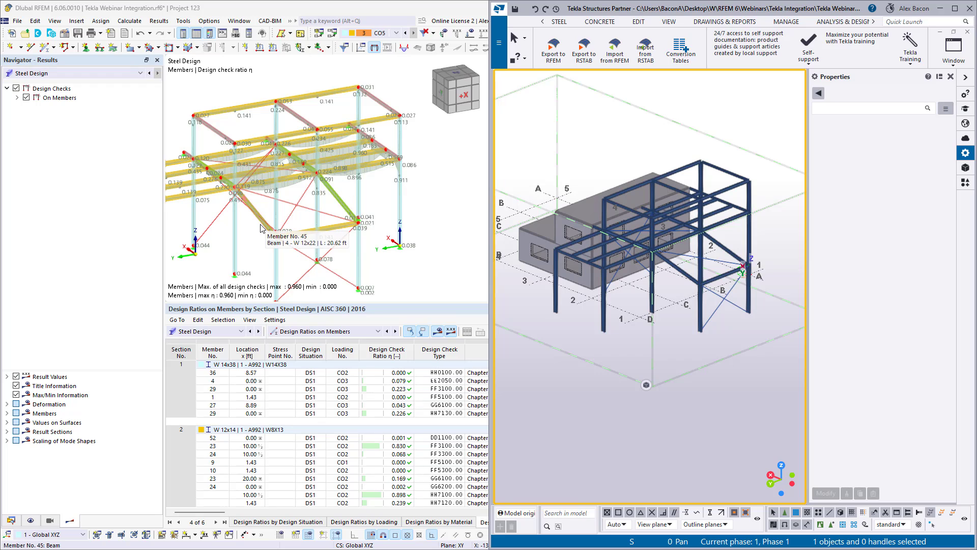
Switch back to RFEM and maximize its window to show the full frame with its design ratios
scroll(261, 223, down, 2)
middle_drag(261, 223, 297, 220)
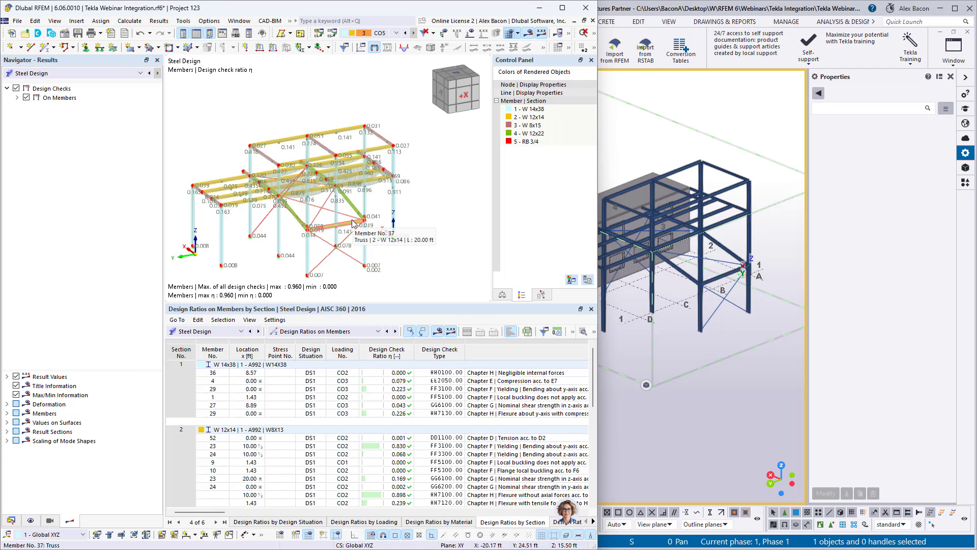
click(658, 164)
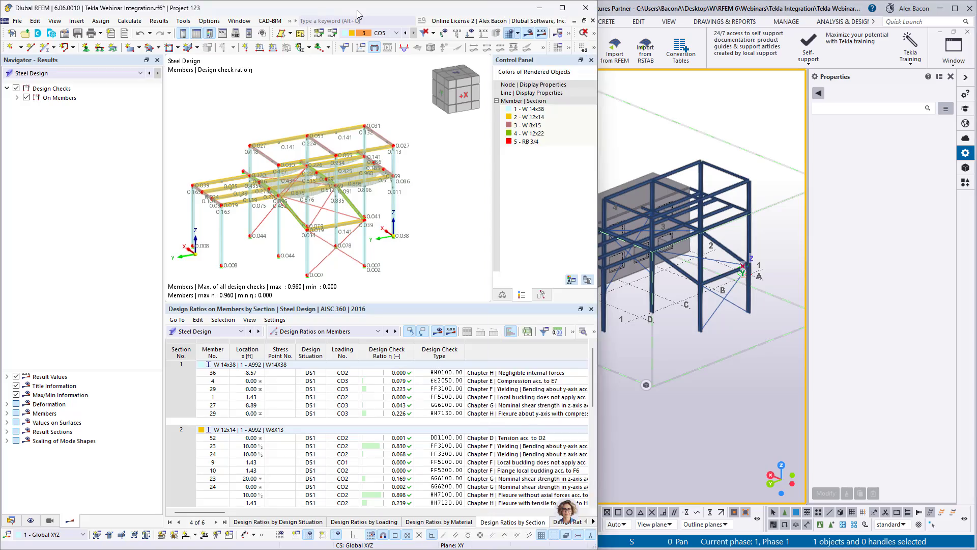
drag(356, 10, 589, 4)
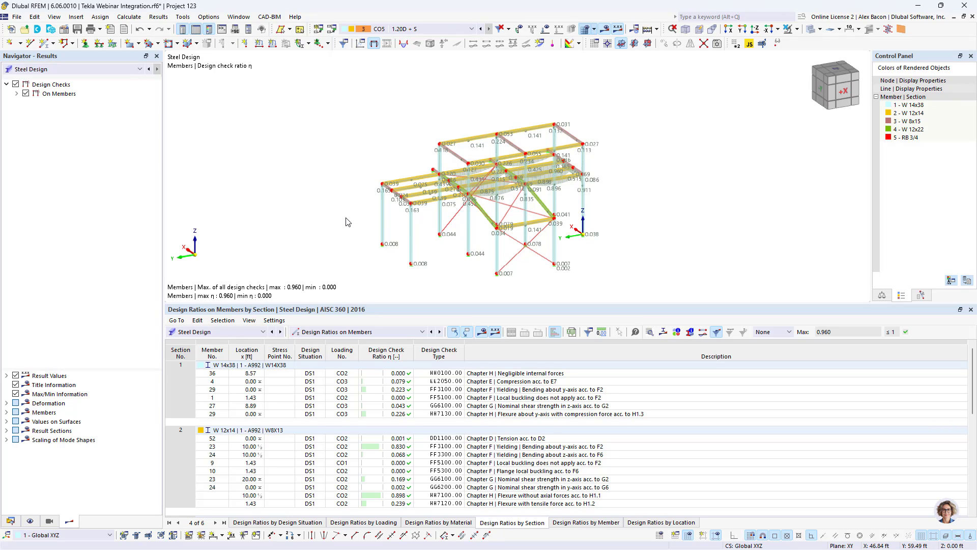
scroll(356, 242, up, 1)
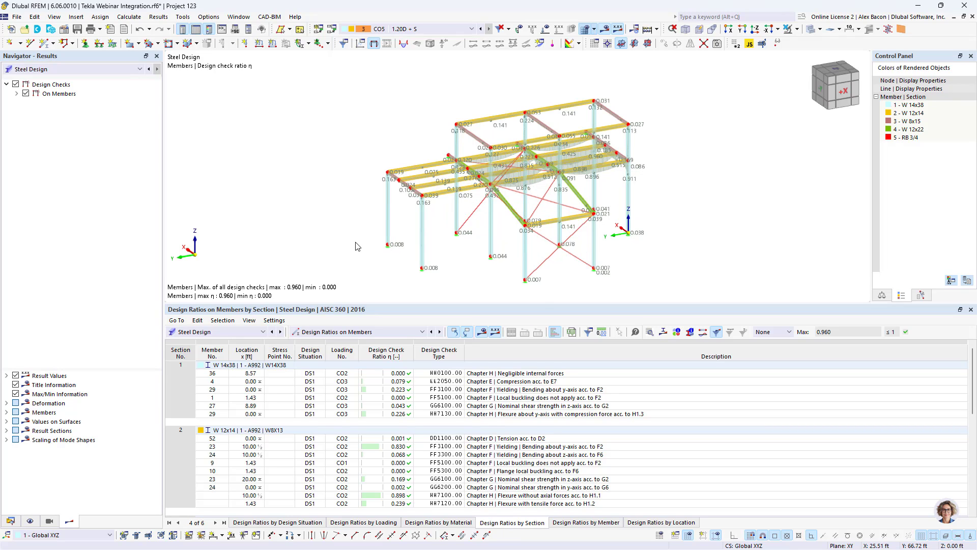
Hide the design results on the frame, and create and show a printout report with the default report items
middle_drag(355, 243, 299, 242)
click(605, 31)
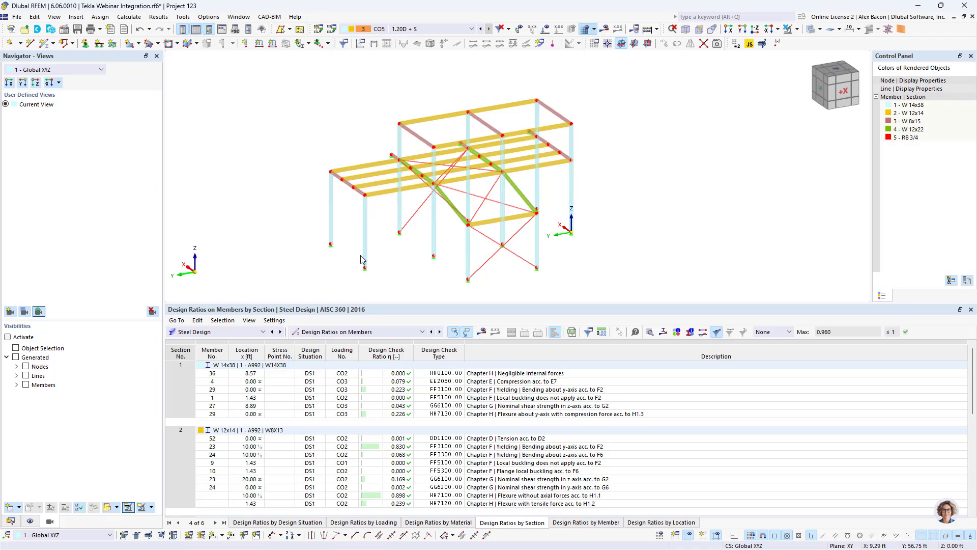
click(111, 31)
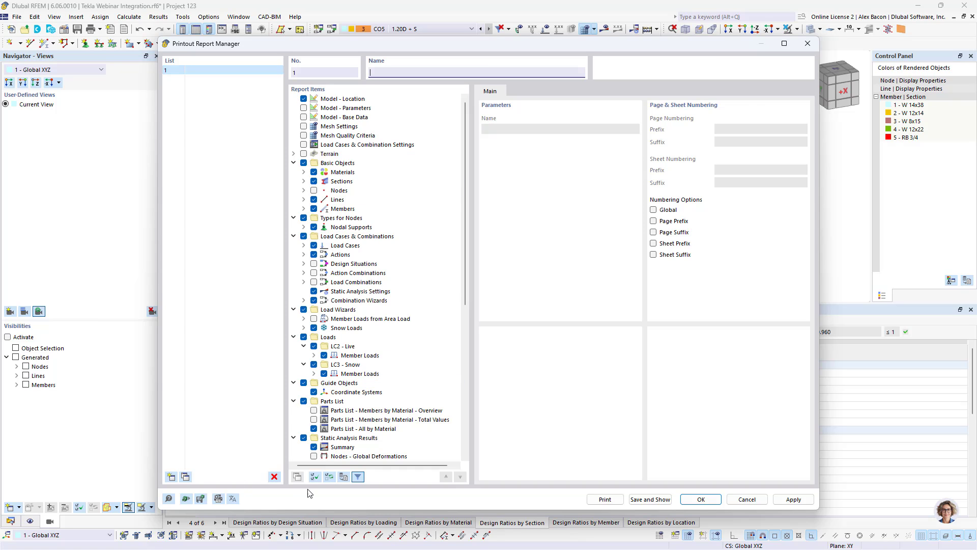
click(650, 501)
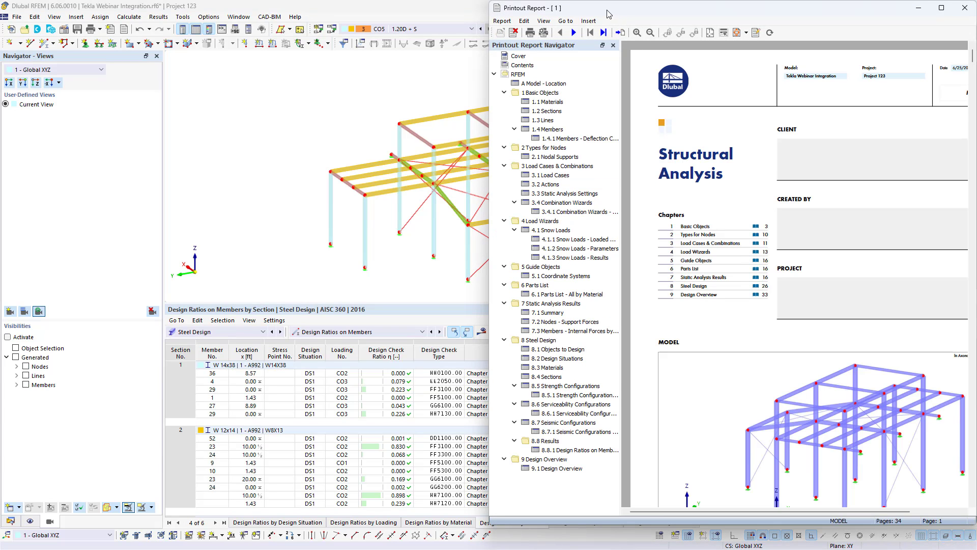
Review the report's contents, sections, steel design situations, materials, design ratios by member and design overview
drag(607, 14, 550, 25)
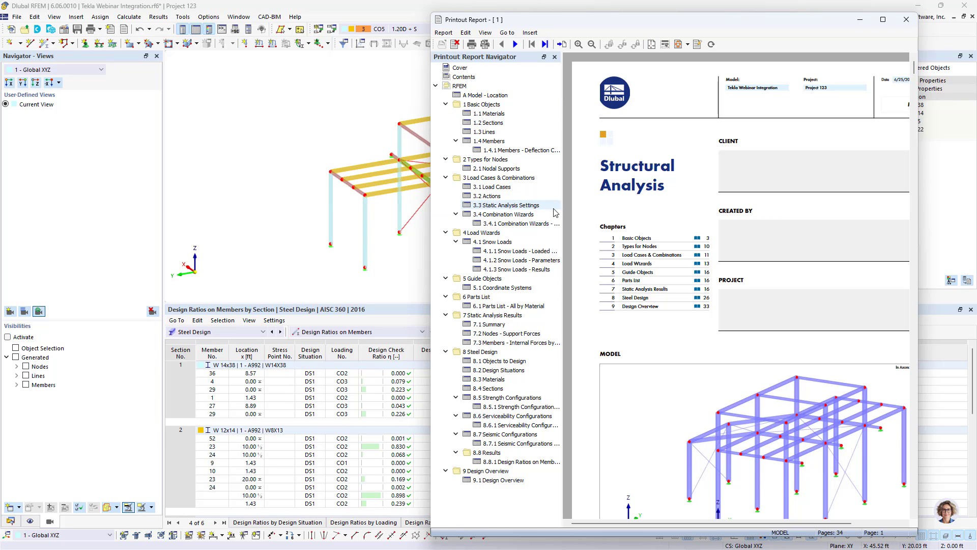
scroll(662, 274, down, 10)
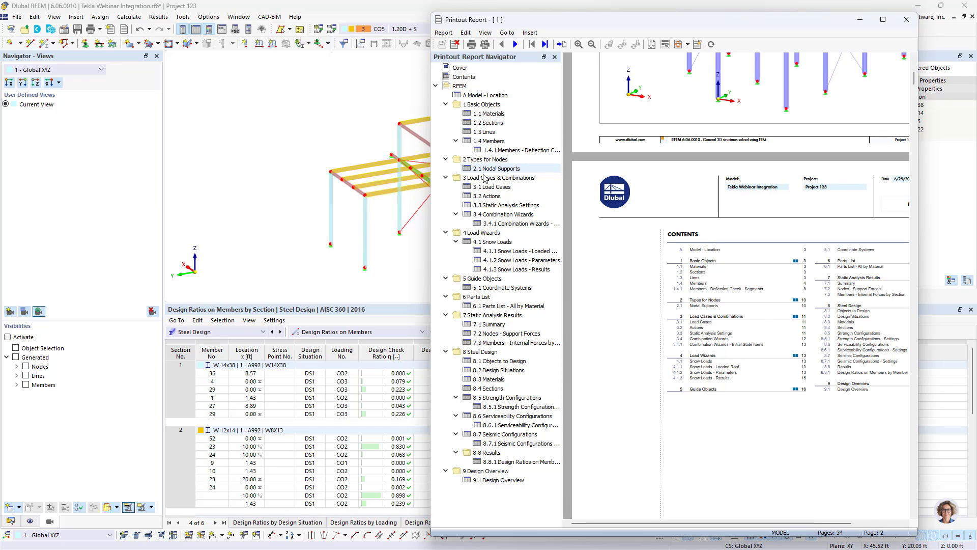
click(487, 113)
click(490, 123)
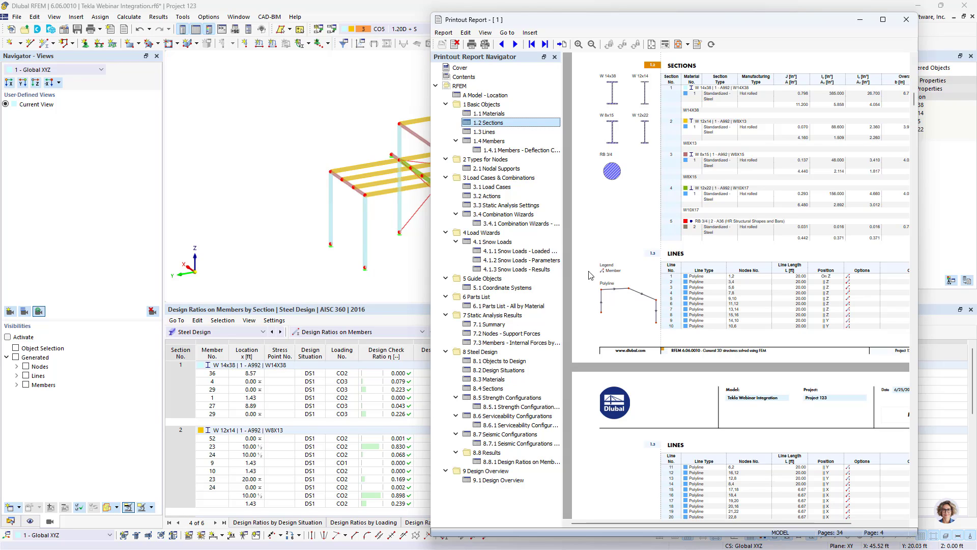
click(498, 370)
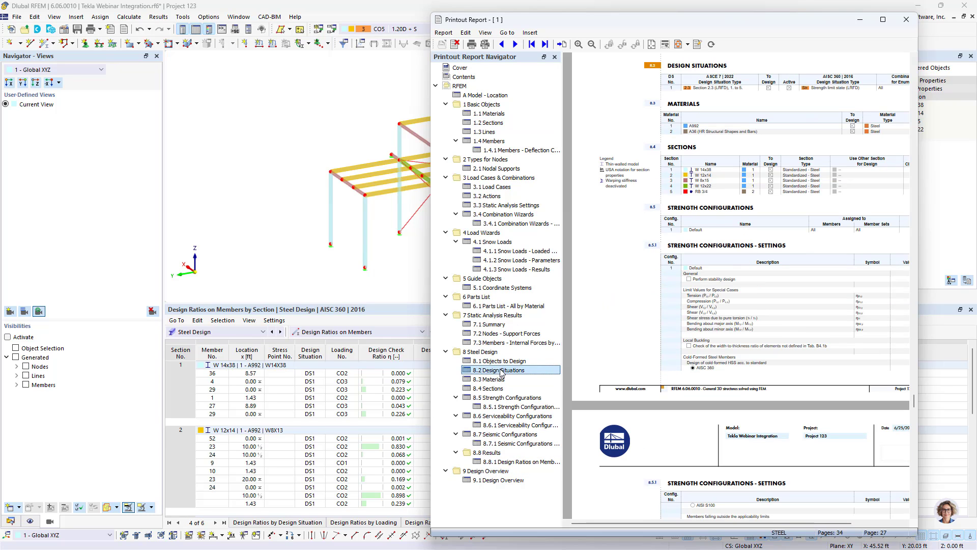
click(504, 378)
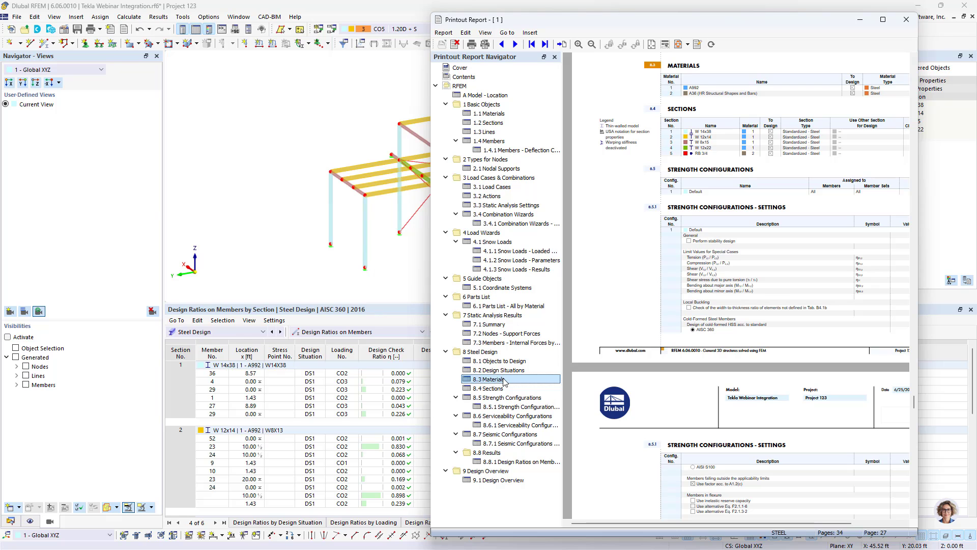
click(507, 461)
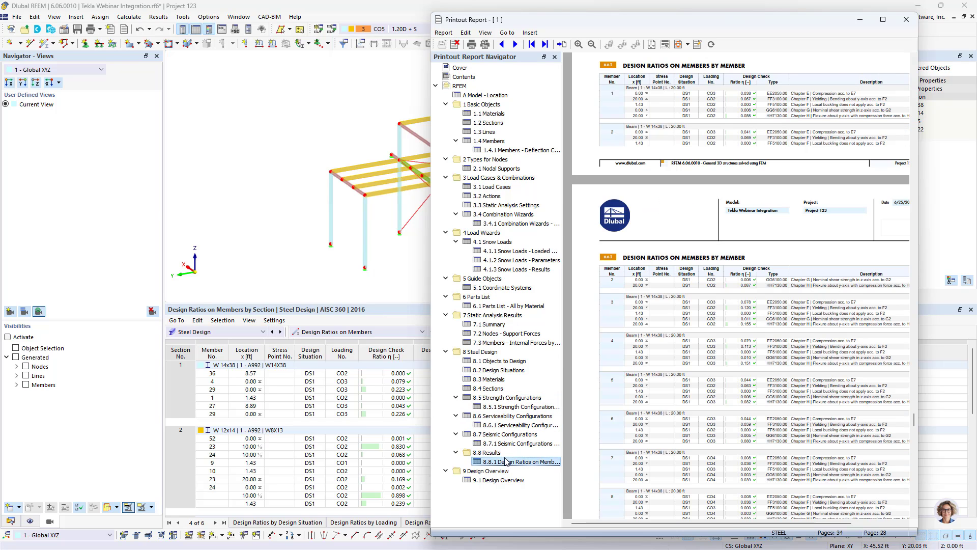
scroll(691, 363, down, 10)
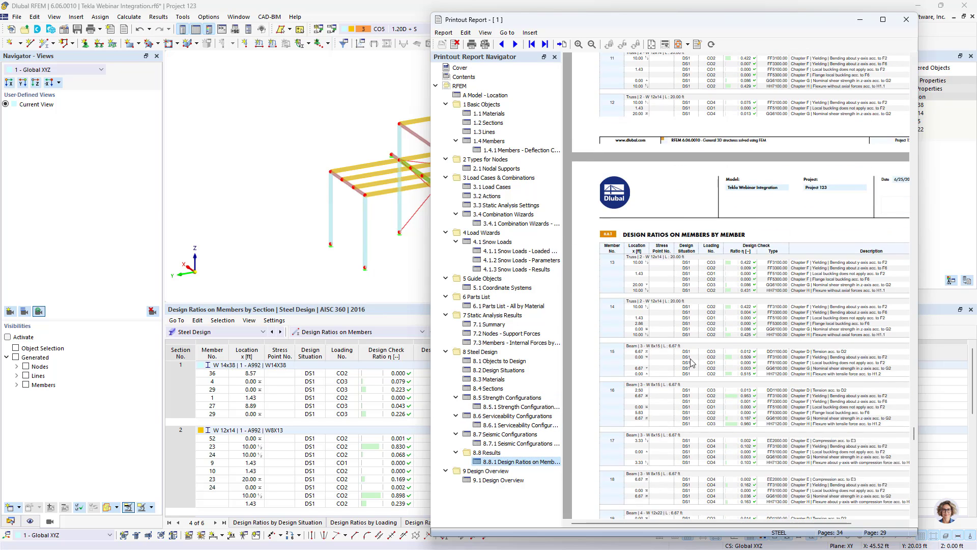
click(495, 482)
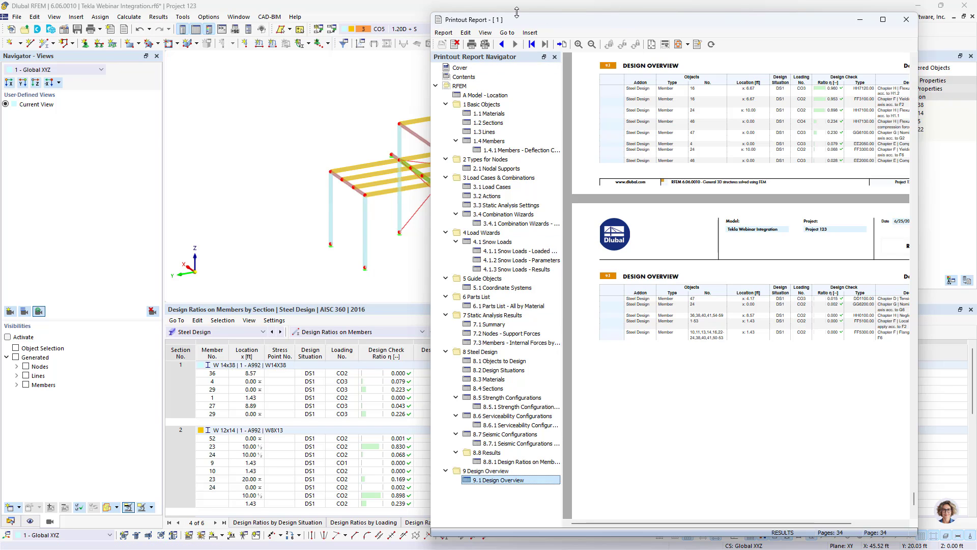
Add the current model view to printout report 1 as a window-filling picture, with the report window moved off the model
drag(518, 23, 881, 488)
click(446, 9)
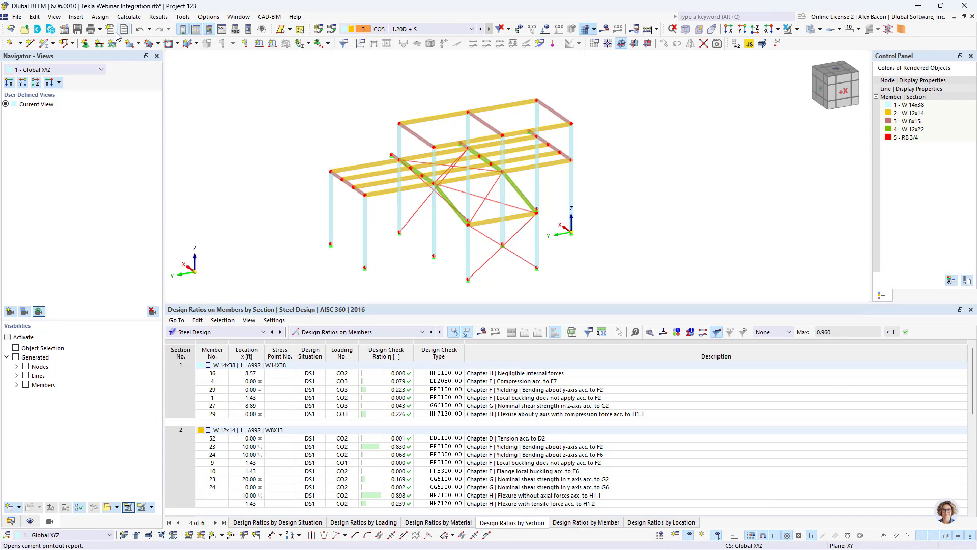
scroll(469, 207, up, 1)
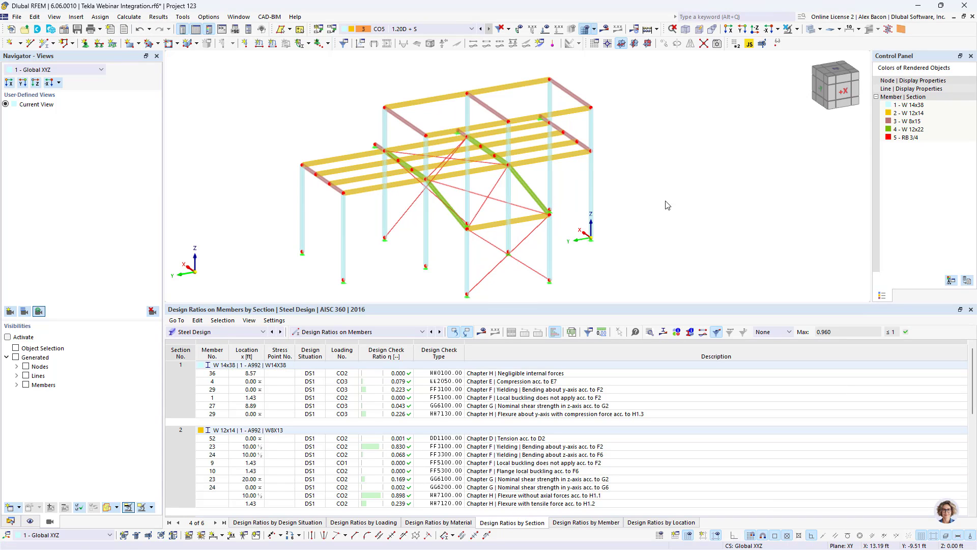
click(100, 30)
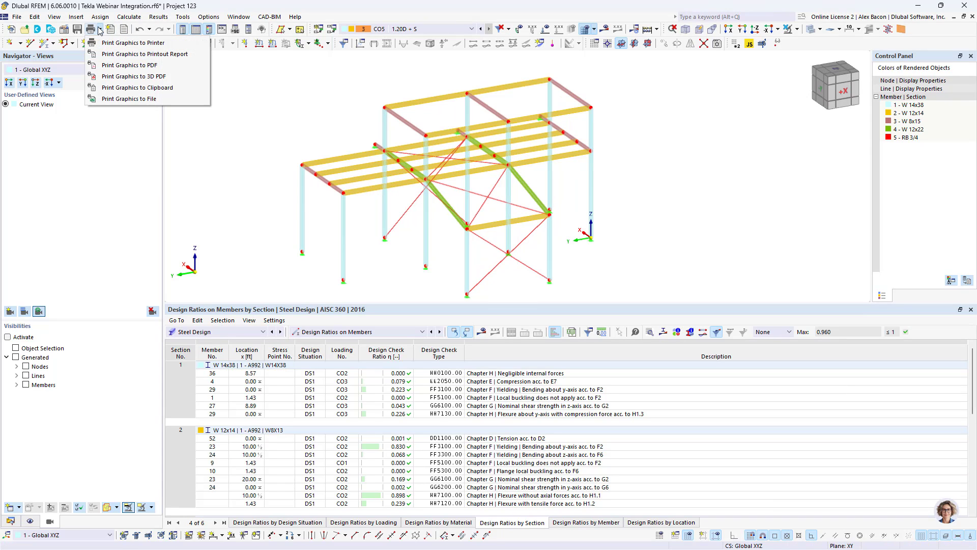
click(138, 56)
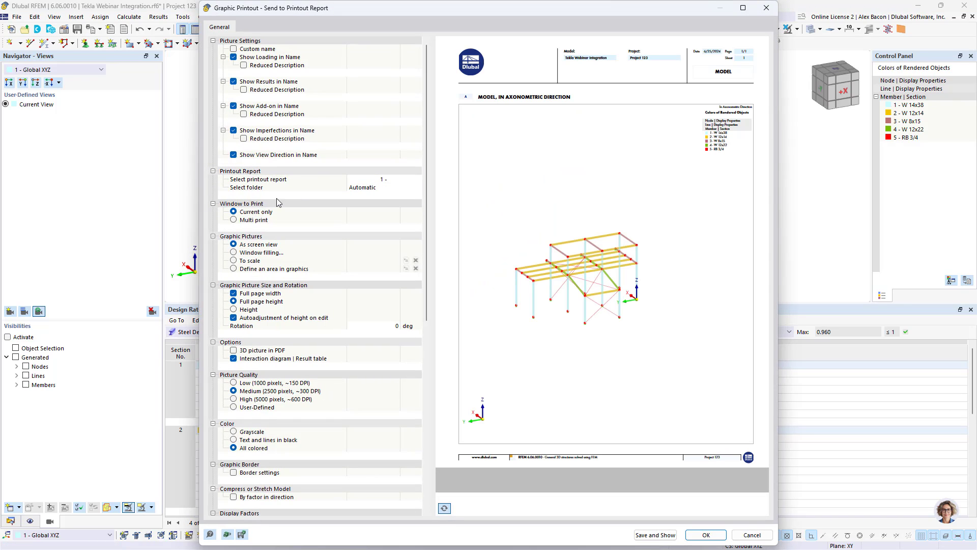
click(234, 253)
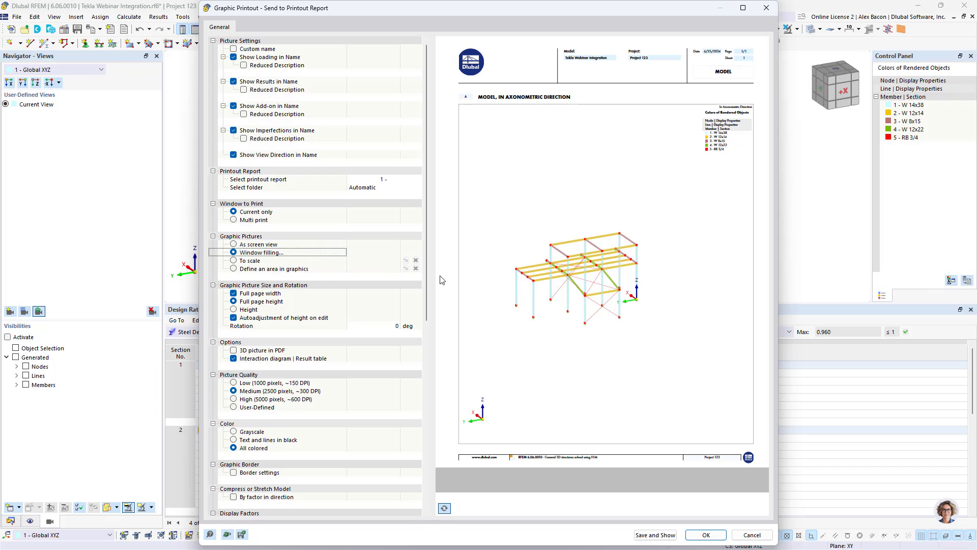
click(234, 253)
click(663, 532)
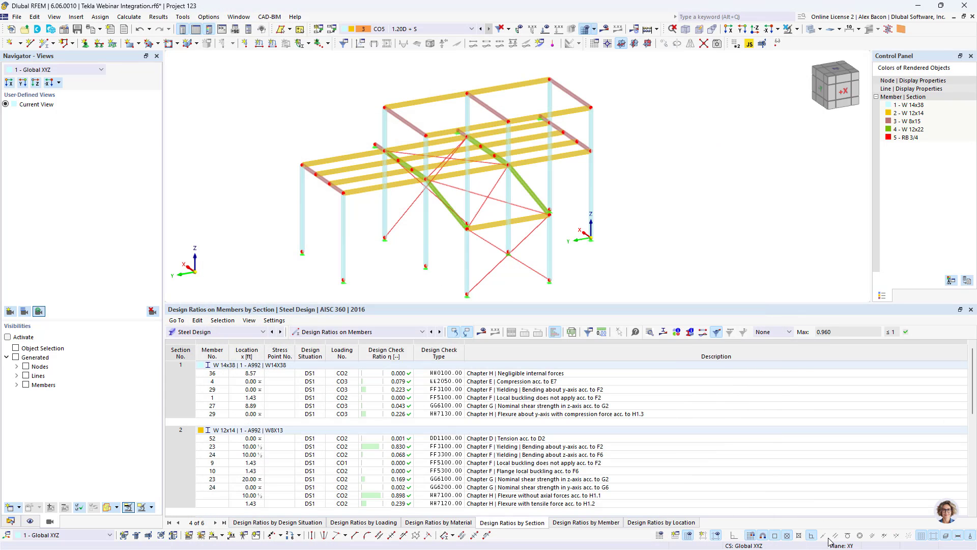
Bring the printout report back into view and examine the axonometric model picture under Basic Objects
key(super)
drag(872, 484, 464, 36)
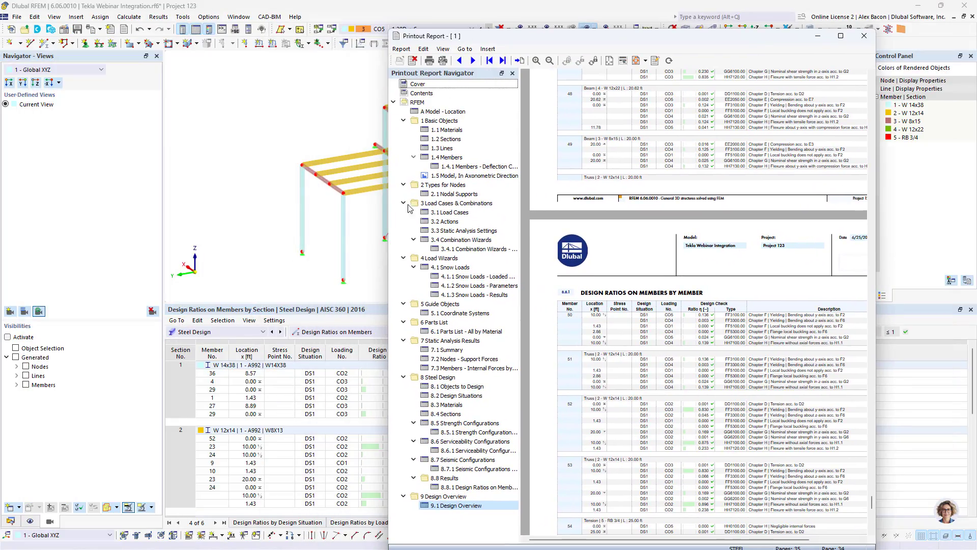
click(465, 173)
scroll(711, 278, down, 1)
scroll(711, 278, up, 1)
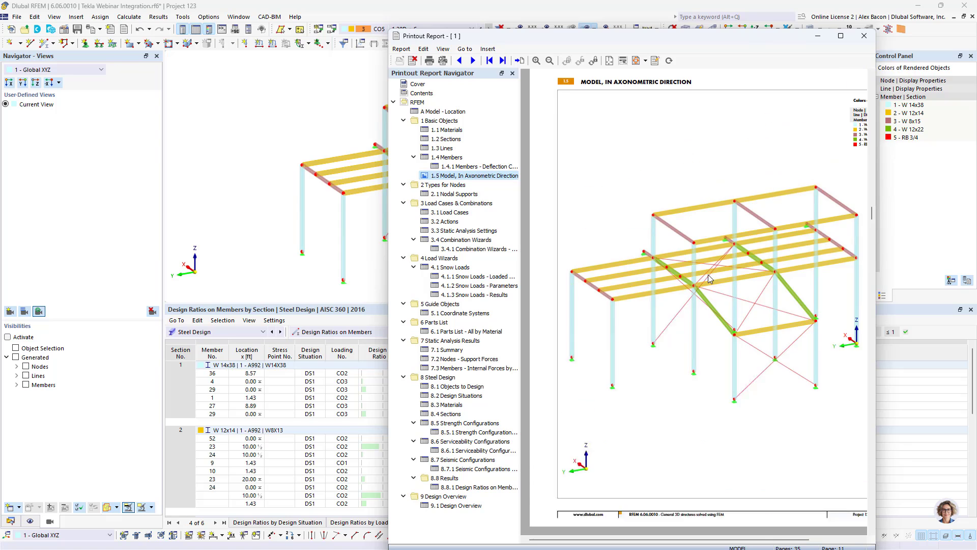
scroll(711, 278, up, 5)
scroll(708, 278, down, 6)
Edit the axonometric report picture by rotating the frame to show more of its end and adjusting the zoom, and apply the new view
right_click(706, 279)
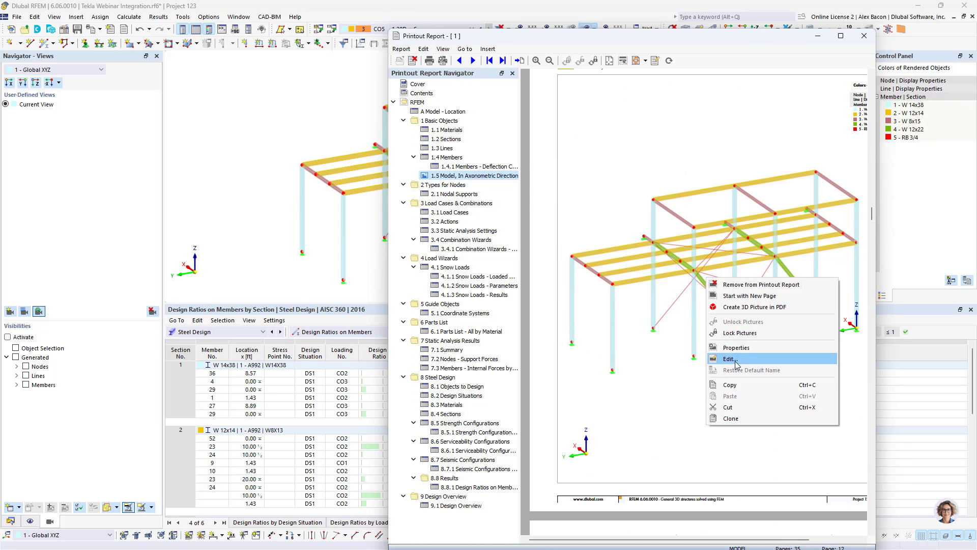
click(733, 360)
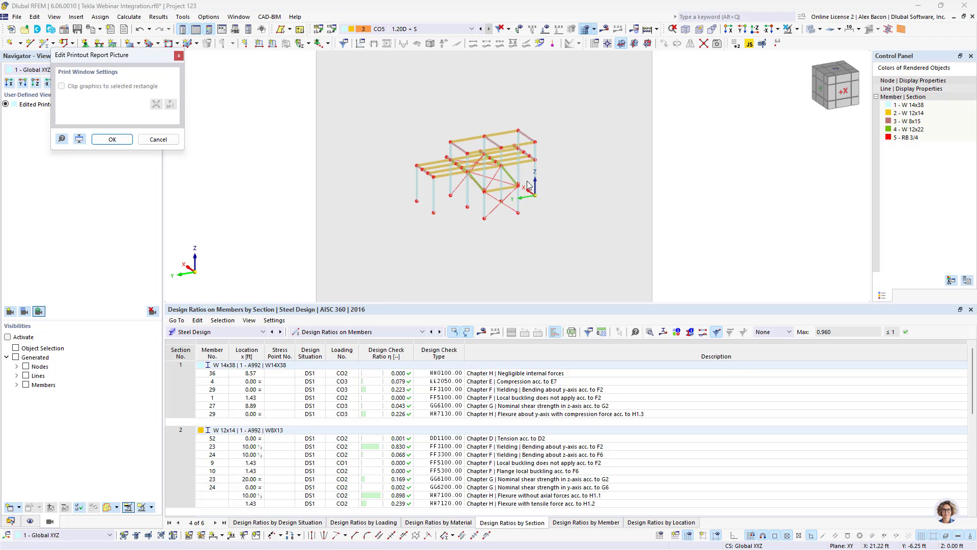
scroll(490, 186, up, 1)
scroll(490, 187, down, 2)
ctrl+middle_drag(496, 187, 480, 188)
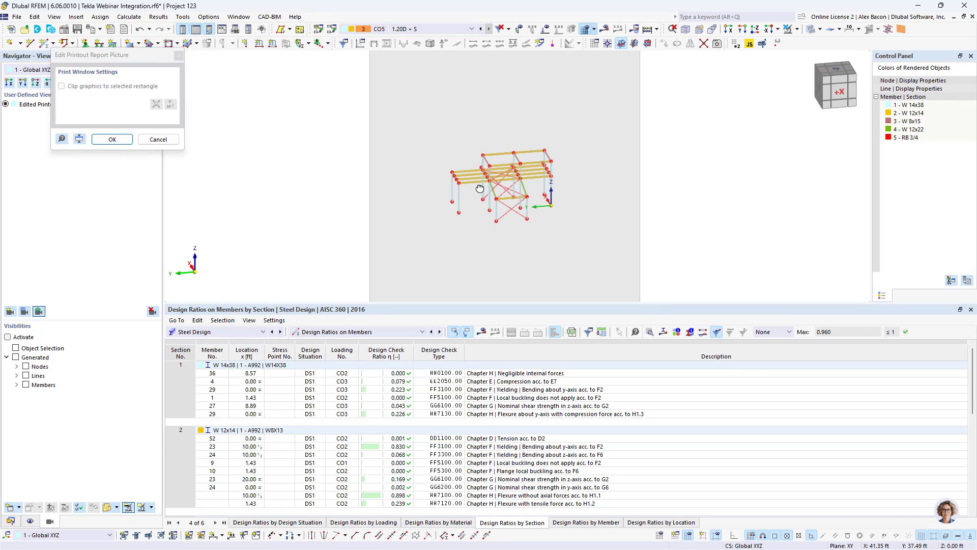
scroll(492, 189, up, 4)
scroll(500, 188, down, 7)
scroll(501, 189, up, 3)
scroll(504, 188, down, 1)
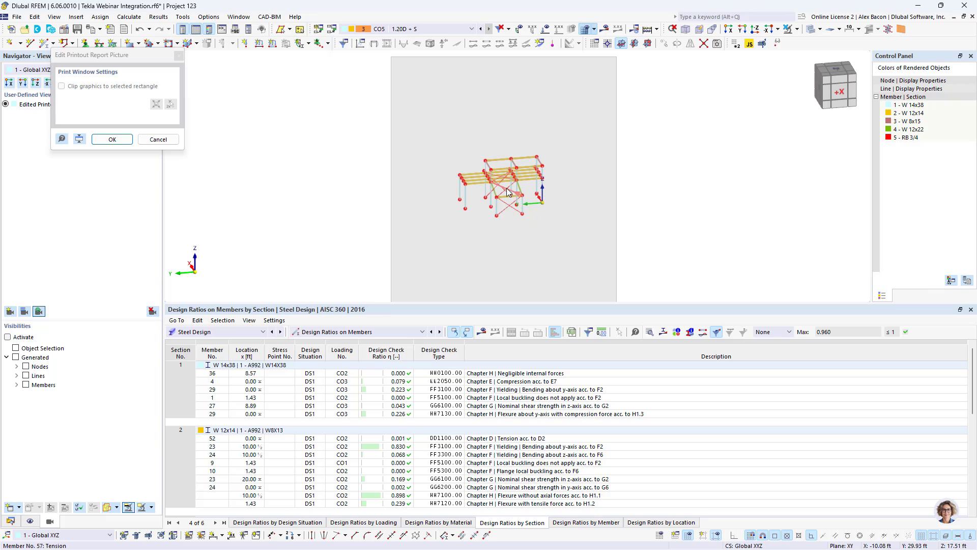
ctrl+middle_drag(508, 193, 562, 183)
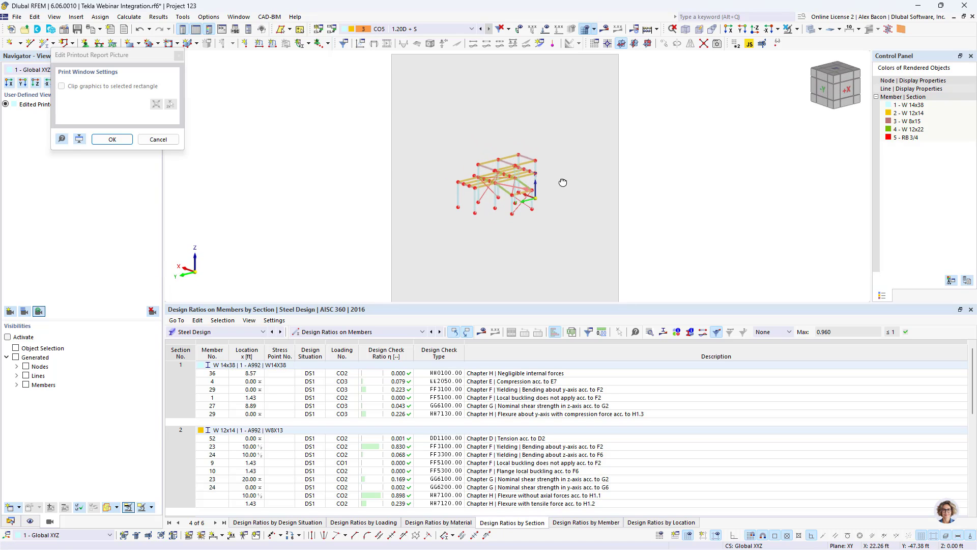
scroll(516, 184, down, 1)
scroll(516, 185, up, 2)
scroll(517, 186, down, 2)
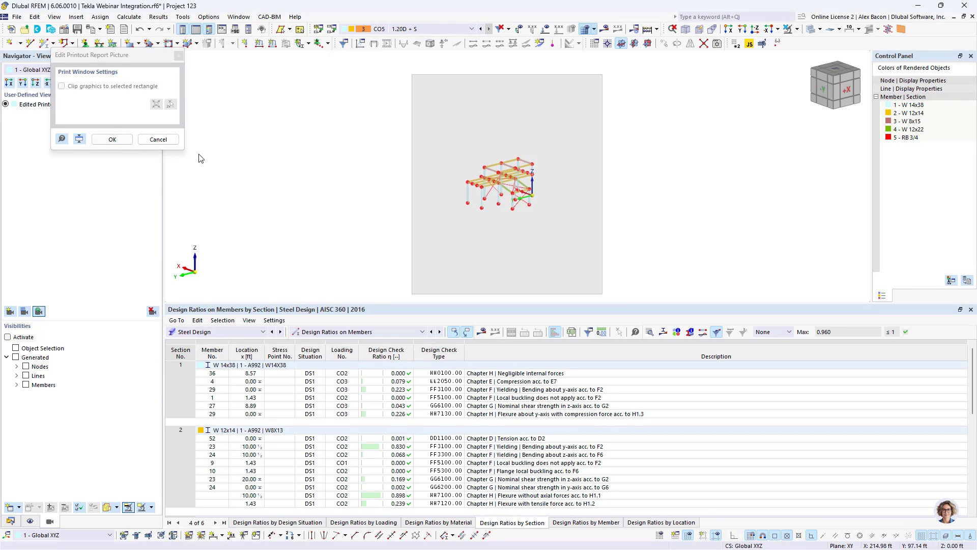
click(78, 141)
scroll(425, 137, down, 2)
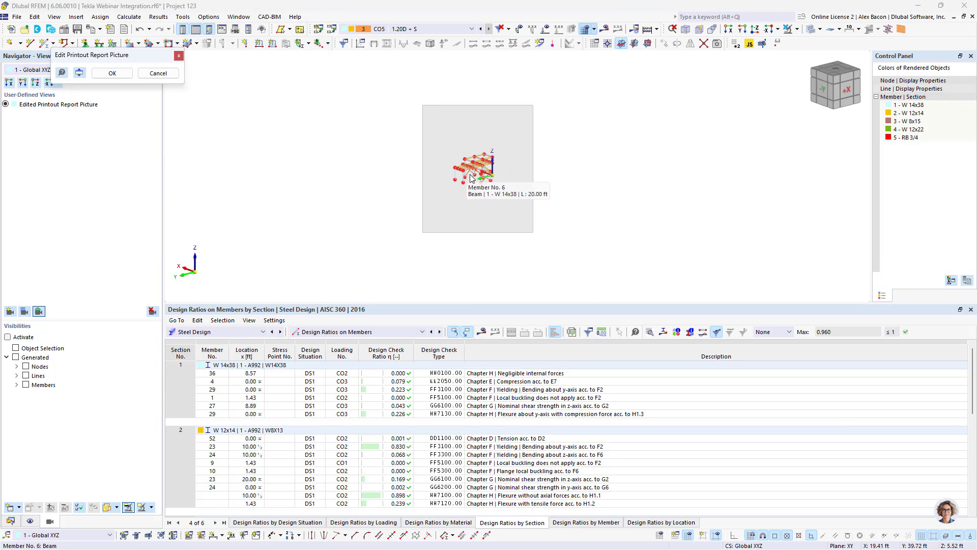
scroll(471, 177, up, 4)
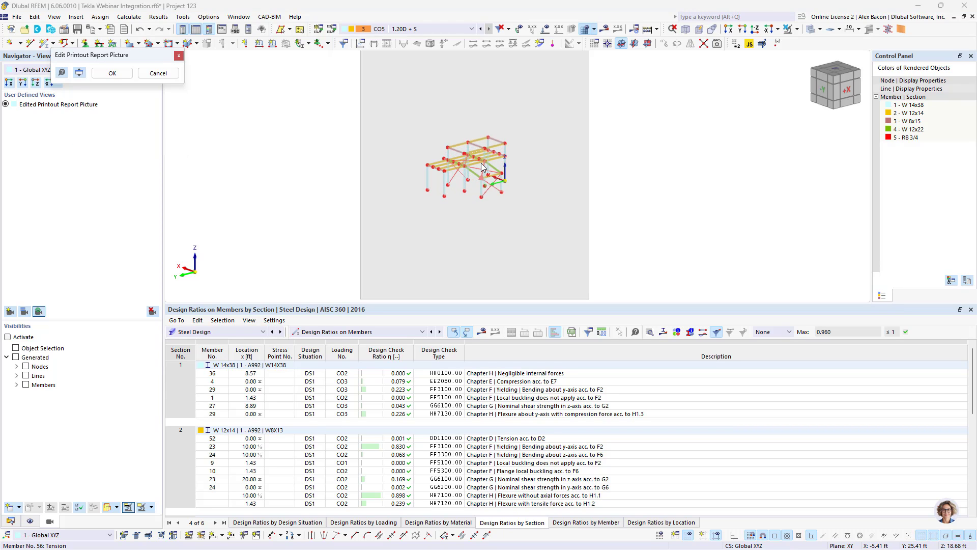
click(112, 73)
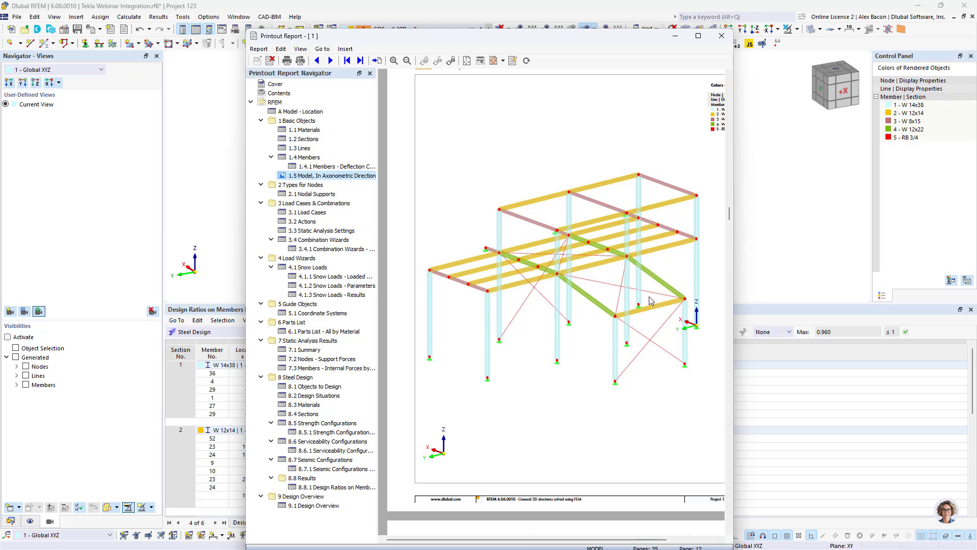
Reopen the axonometric report picture for editing and try the transparent display mode on it
right_click(614, 264)
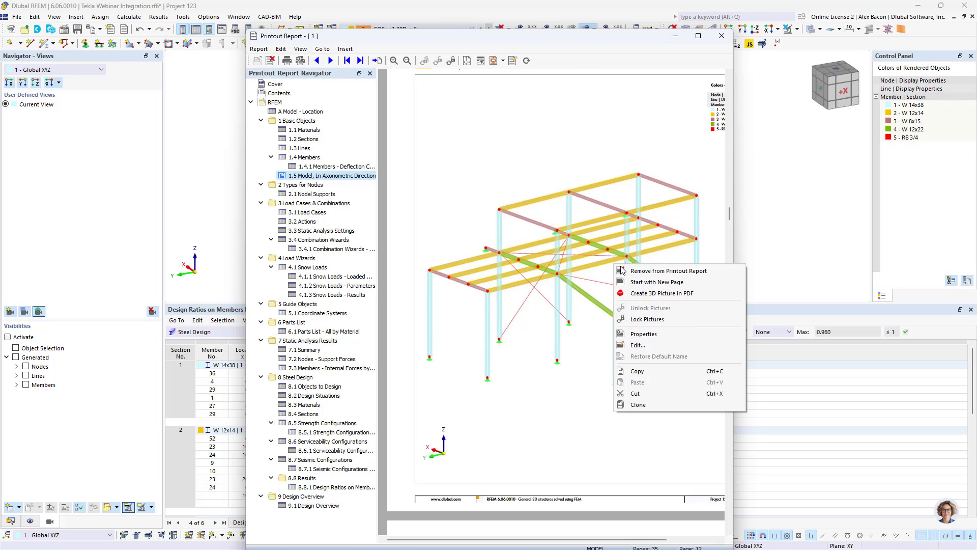
click(651, 342)
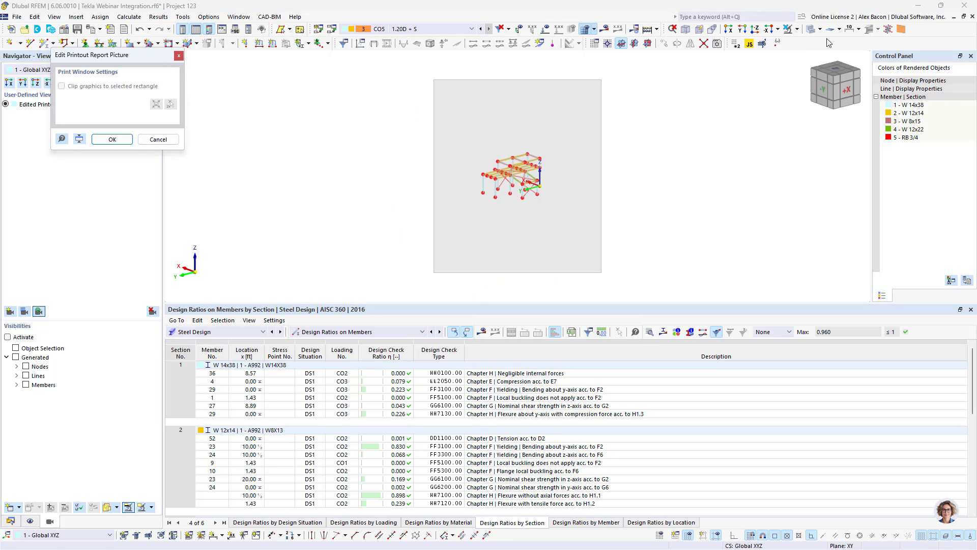
click(813, 35)
click(813, 35)
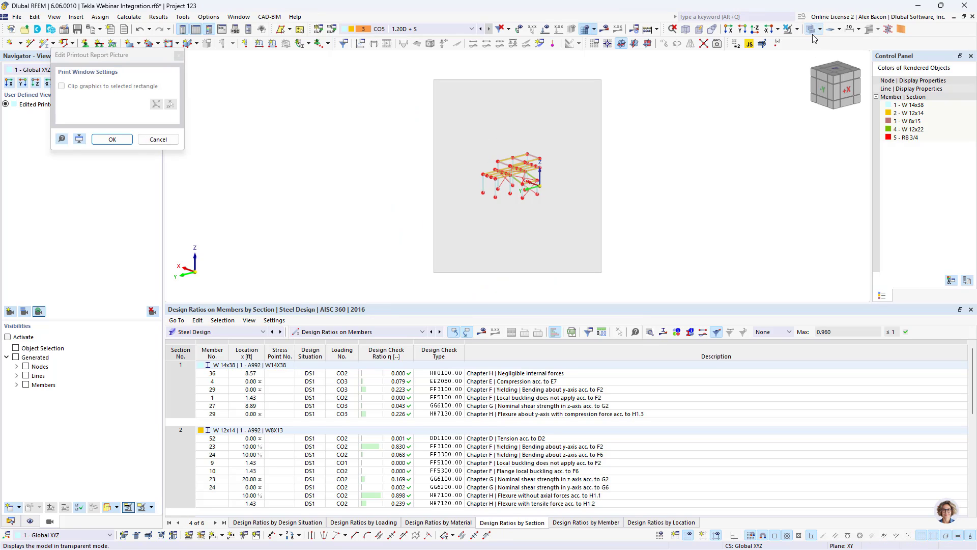
click(112, 139)
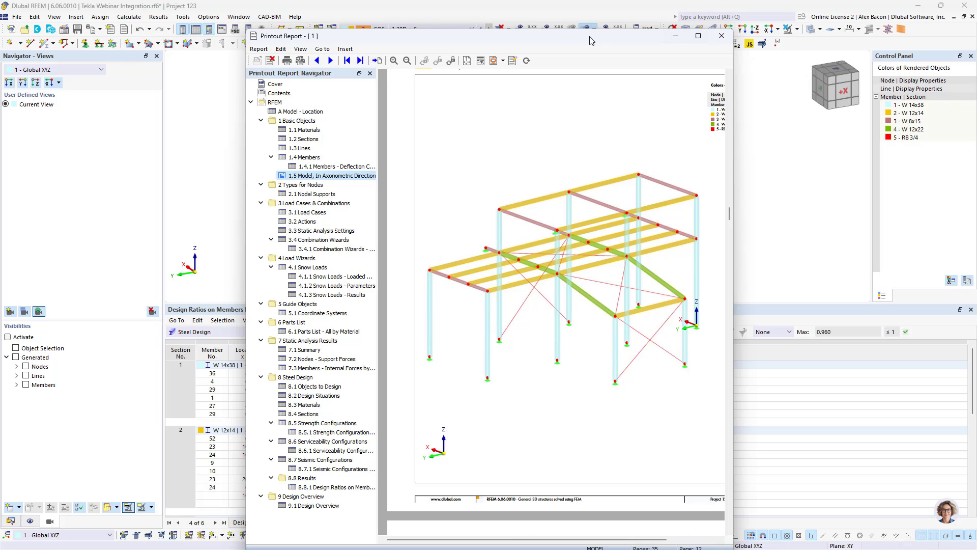
Move the report off the model, show the steel design ratios on the members again and enlarge the graphics area above the results table
drag(592, 37, 885, 396)
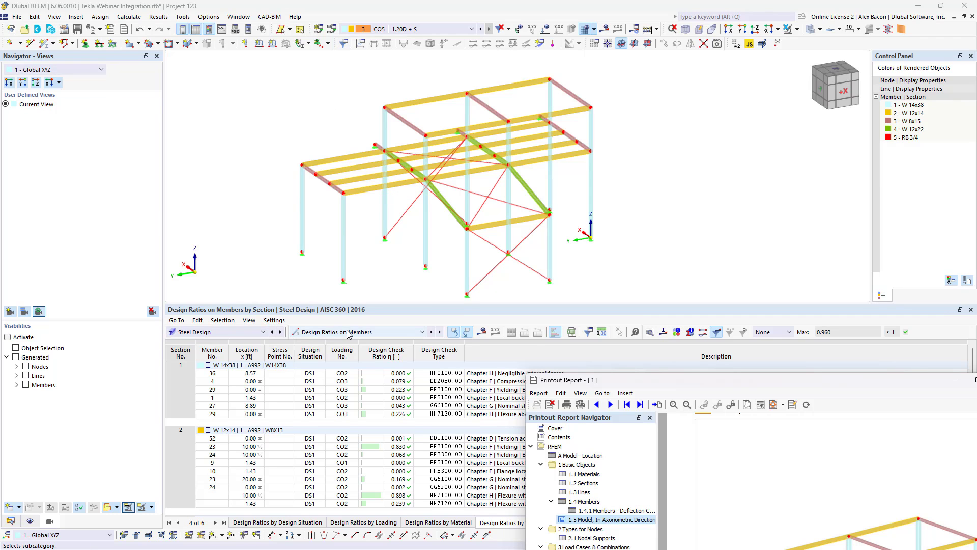
click(481, 336)
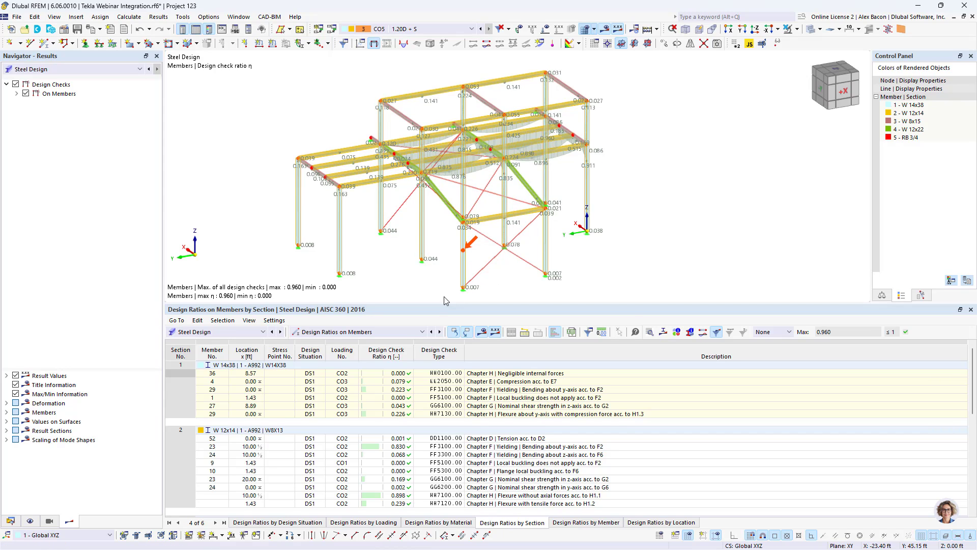
drag(431, 320, 431, 377)
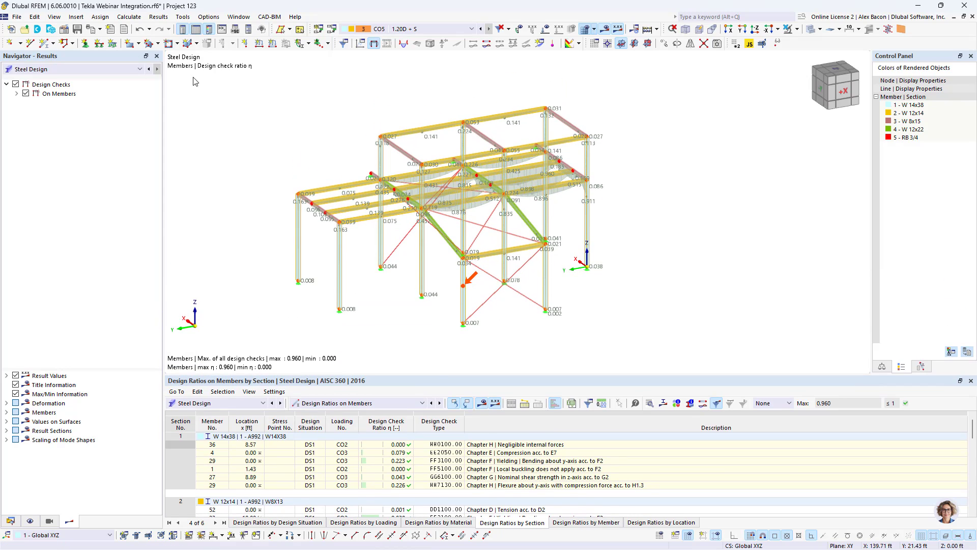
Add the current steel design ratio graphic to the printout report and view its page under Steel Design Results
click(102, 29)
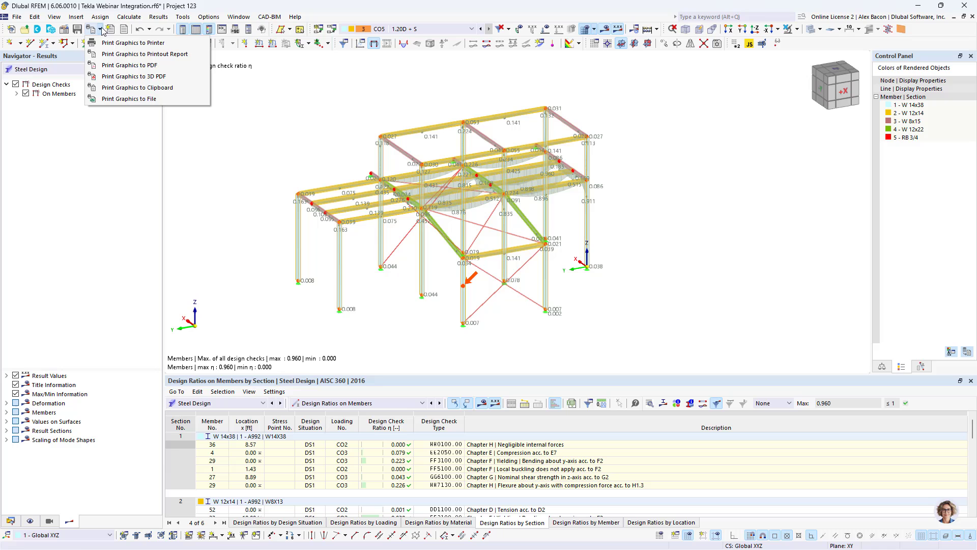
click(128, 51)
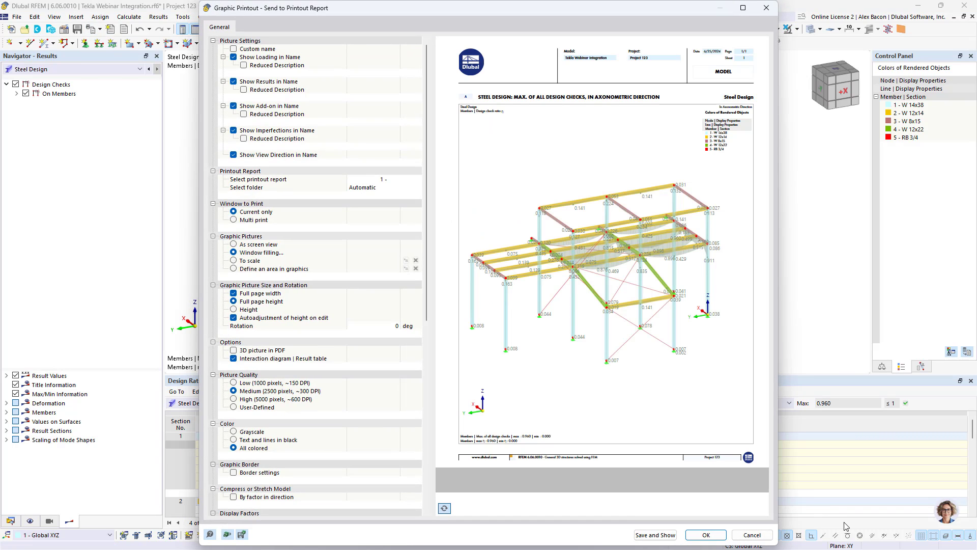
click(671, 535)
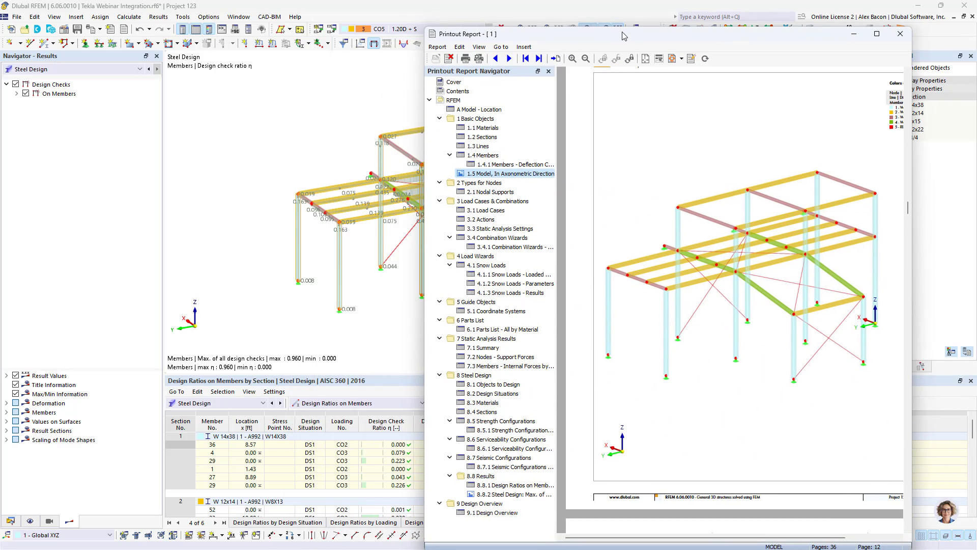
click(496, 496)
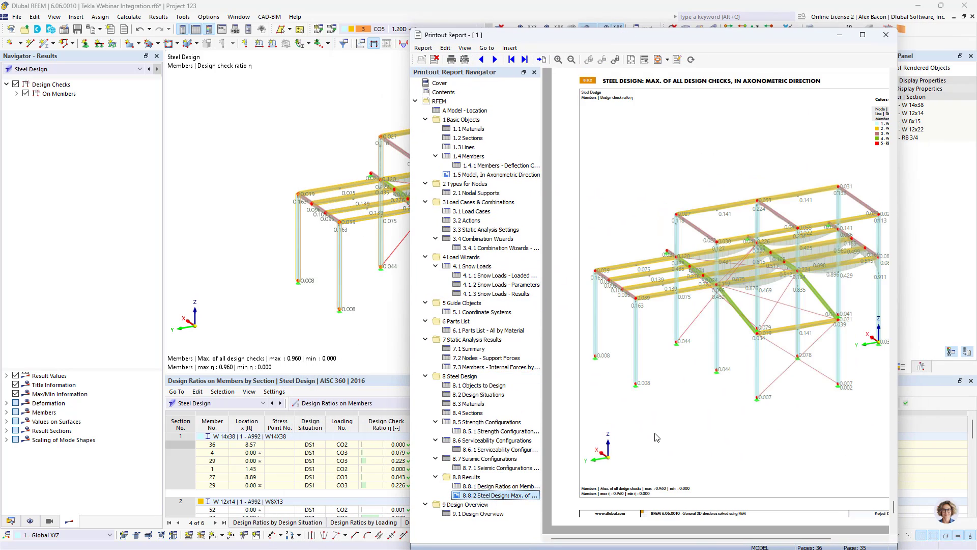
scroll(782, 278, down, 2)
scroll(782, 279, up, 4)
scroll(783, 278, down, 1)
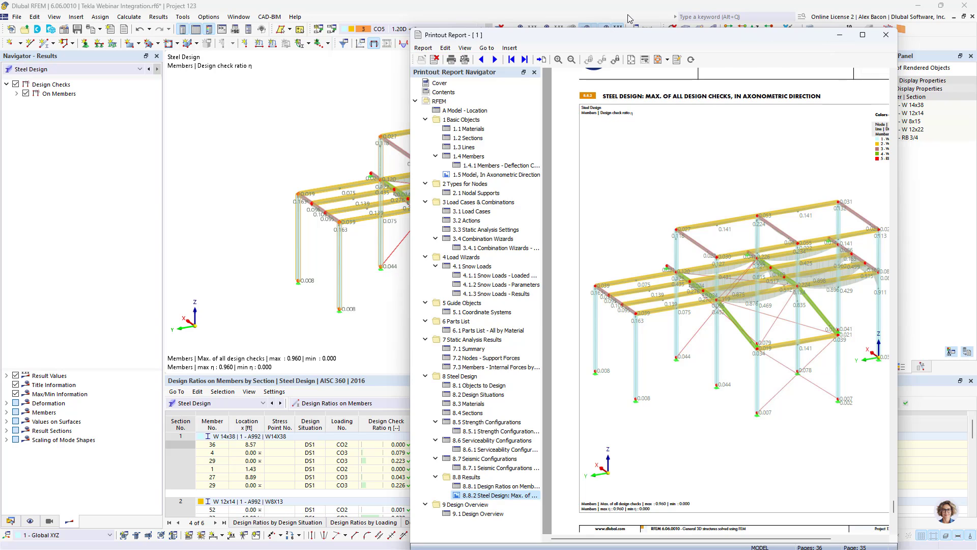
Minimize the printout report and enlarge the design ratios table below the model
click(840, 34)
drag(357, 375, 362, 272)
click(330, 300)
click(330, 300)
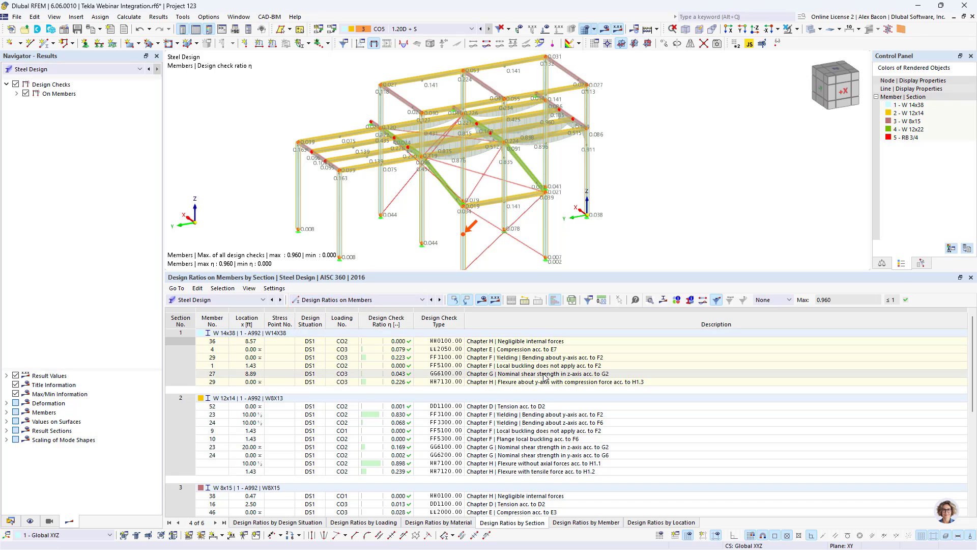
Open the FF3100 yielding check details for member 23, section W 12x14, and send the check formulas to the printout report
click(469, 415)
double_click(469, 416)
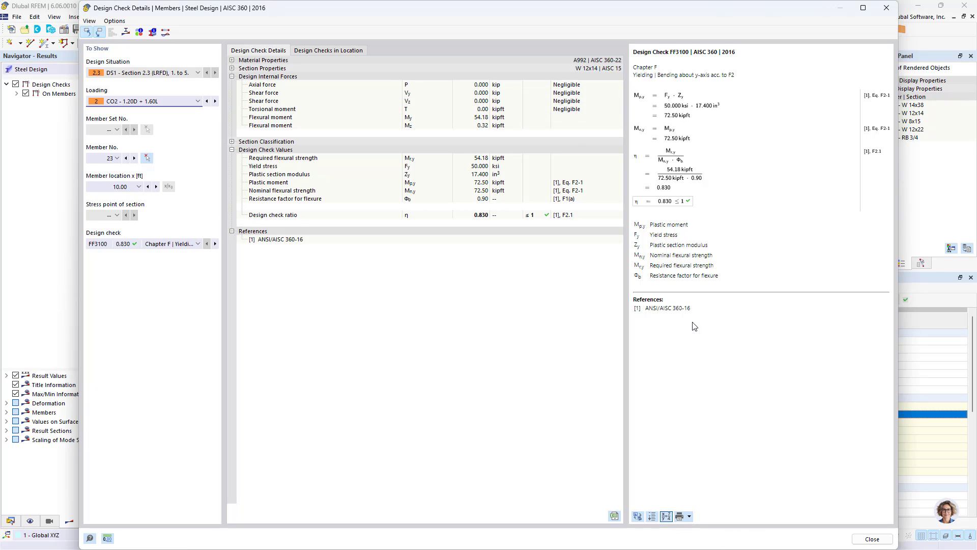
click(690, 517)
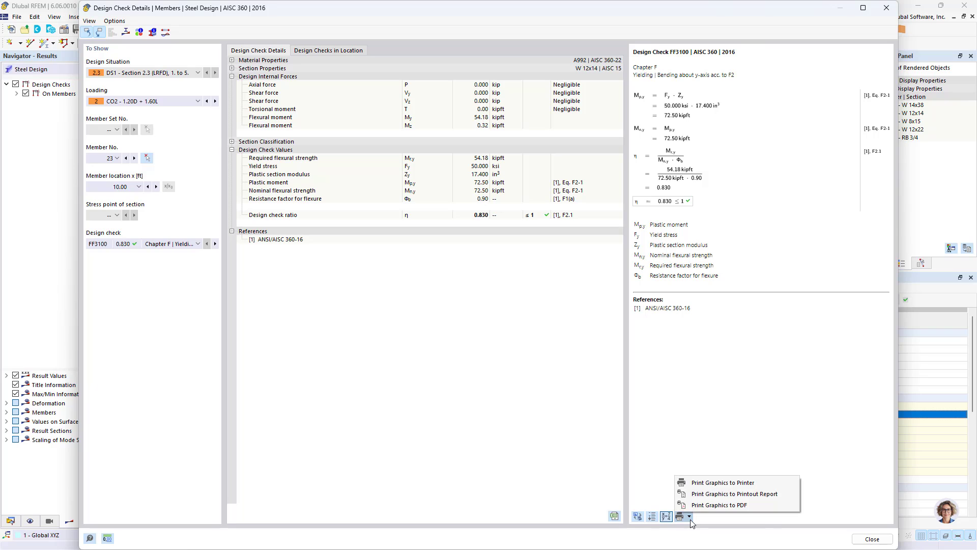
click(711, 494)
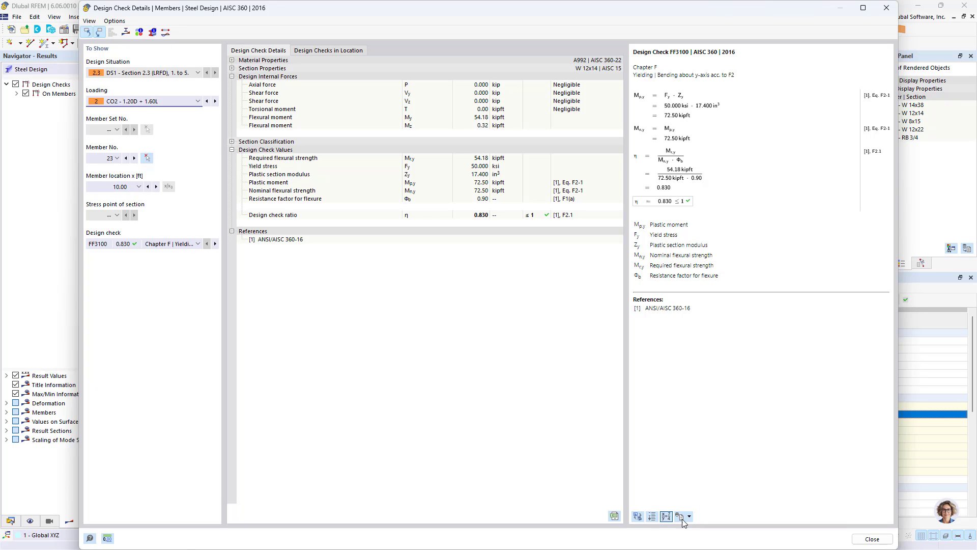
Bring the printout report forward and examine the FF3100 design check formulas on the Member No. 23 page
key(super)
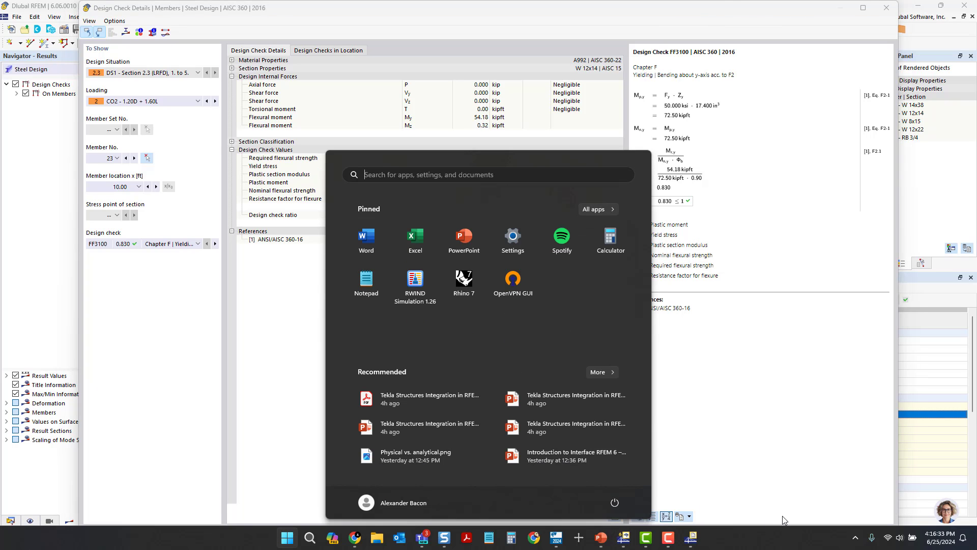
click(693, 540)
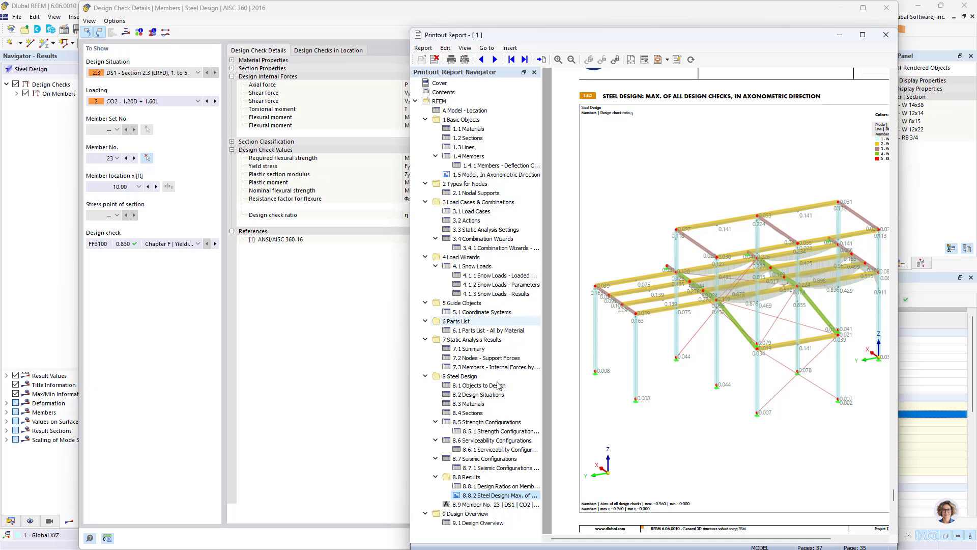
click(489, 504)
scroll(680, 181, up, 3)
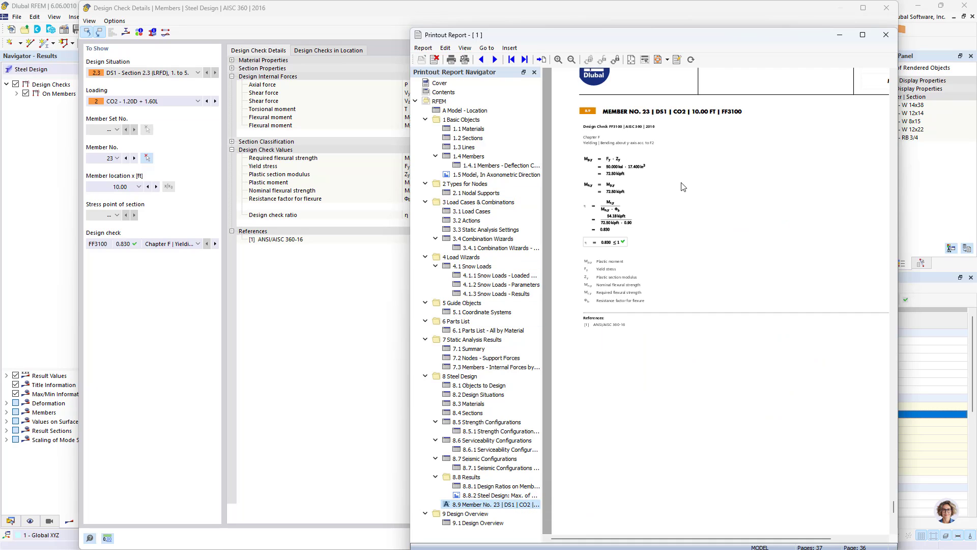
ctrl+scroll(652, 221, up, 3)
scroll(733, 305, down, 3)
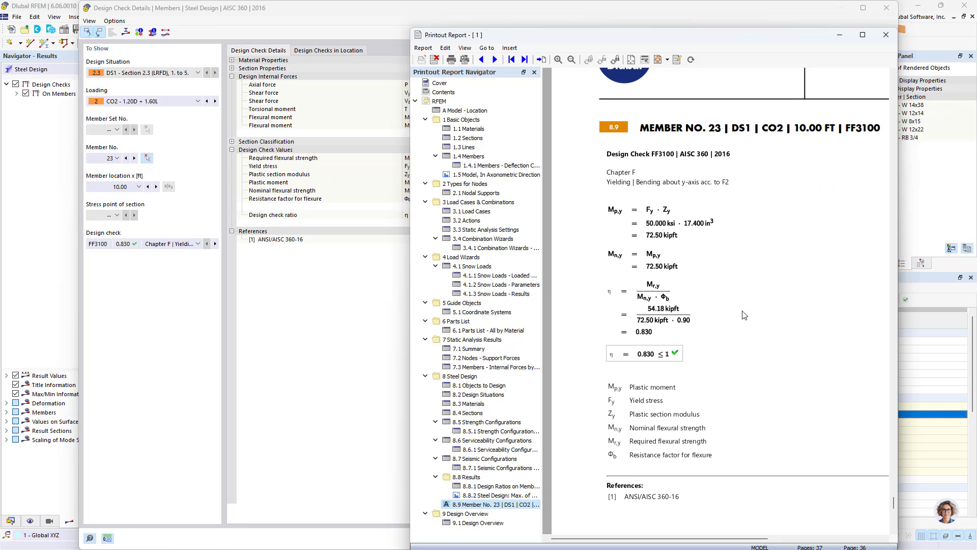
scroll(808, 321, up, 10)
ctrl+scroll(767, 295, down, 2)
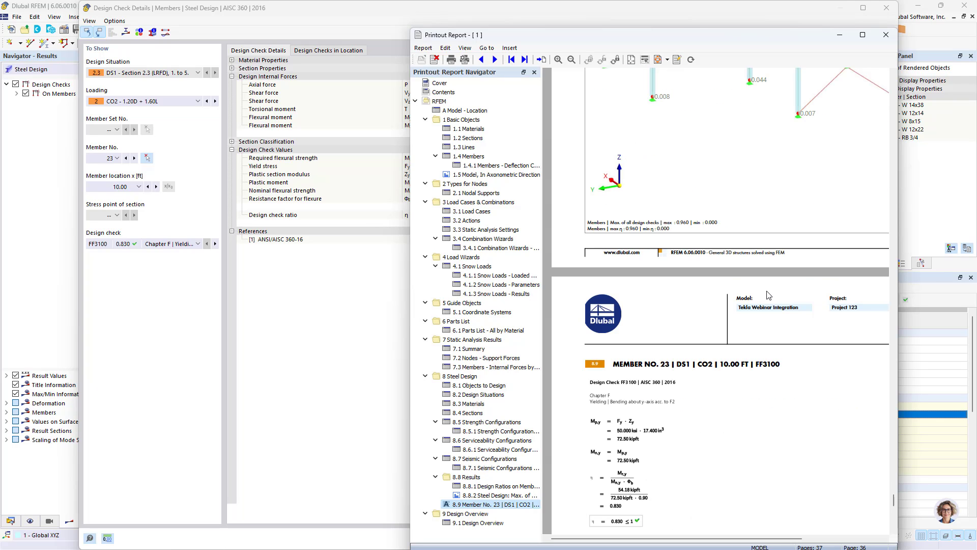
scroll(709, 217, down, 1)
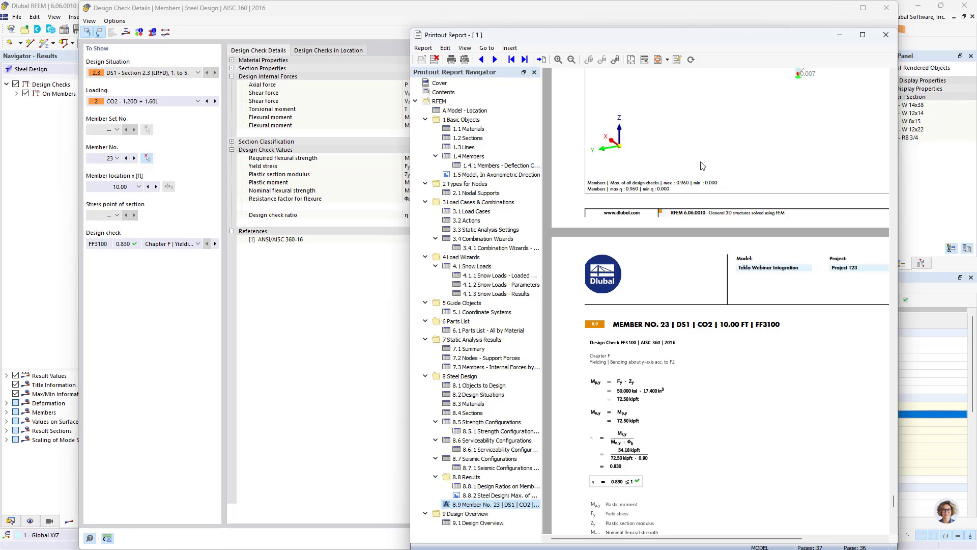
Look up the report's PDF export option and close the printout report and the design check details
drag(560, 34, 506, 21)
click(365, 34)
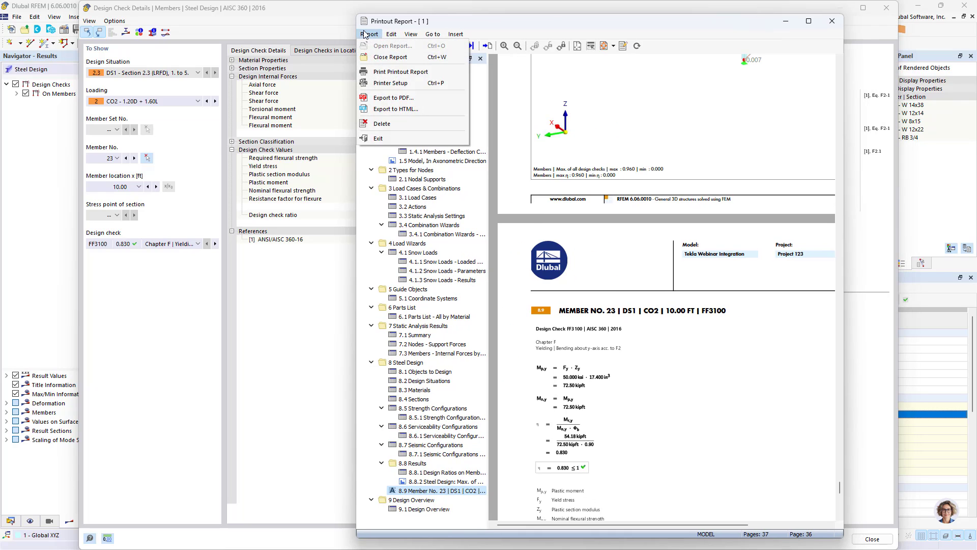
click(412, 98)
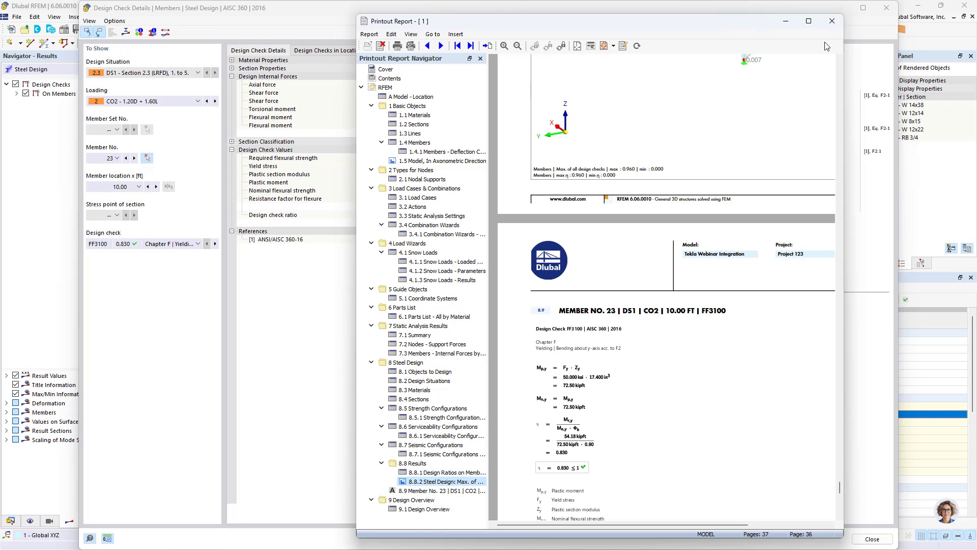
click(832, 21)
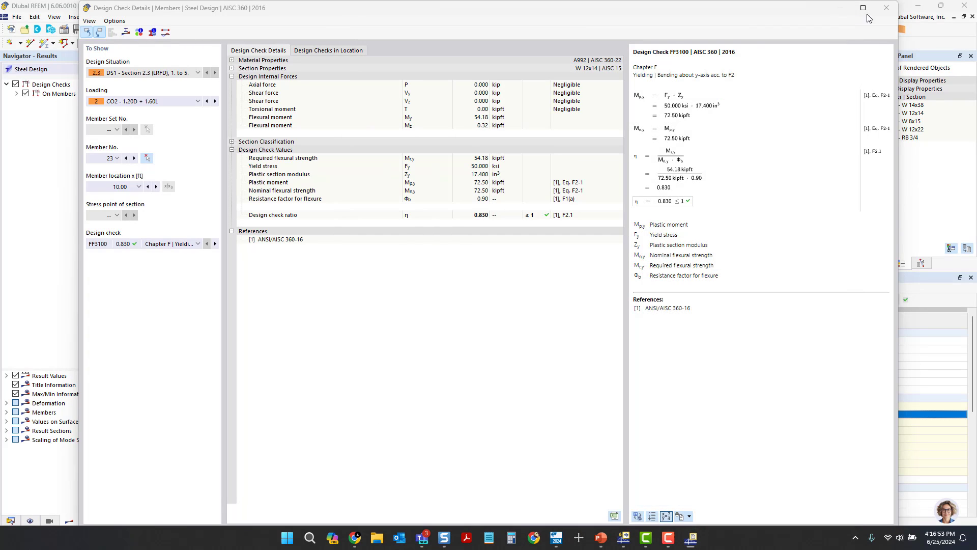
click(886, 8)
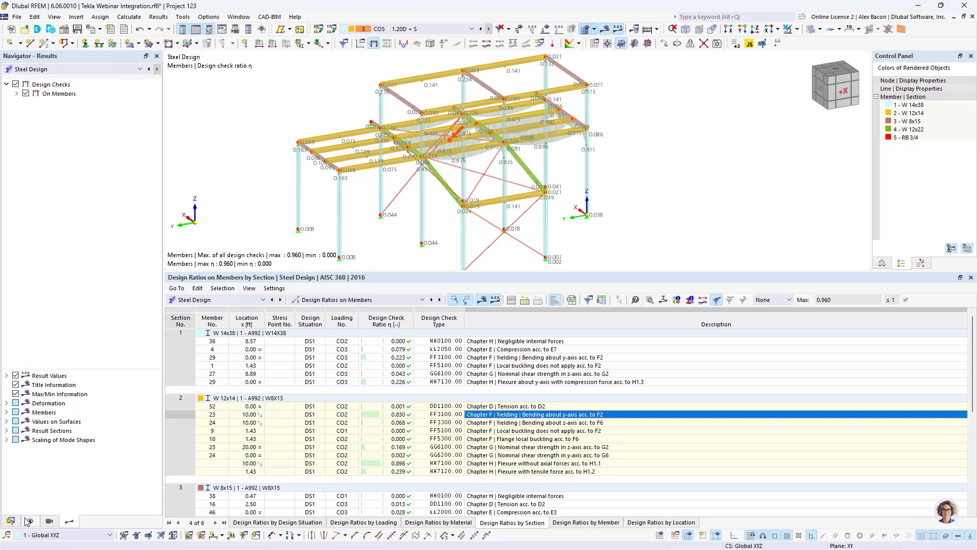
Reopen printout report 1 from the project's data tree and go to its Materials chapter
click(11, 521)
scroll(47, 496, down, 3)
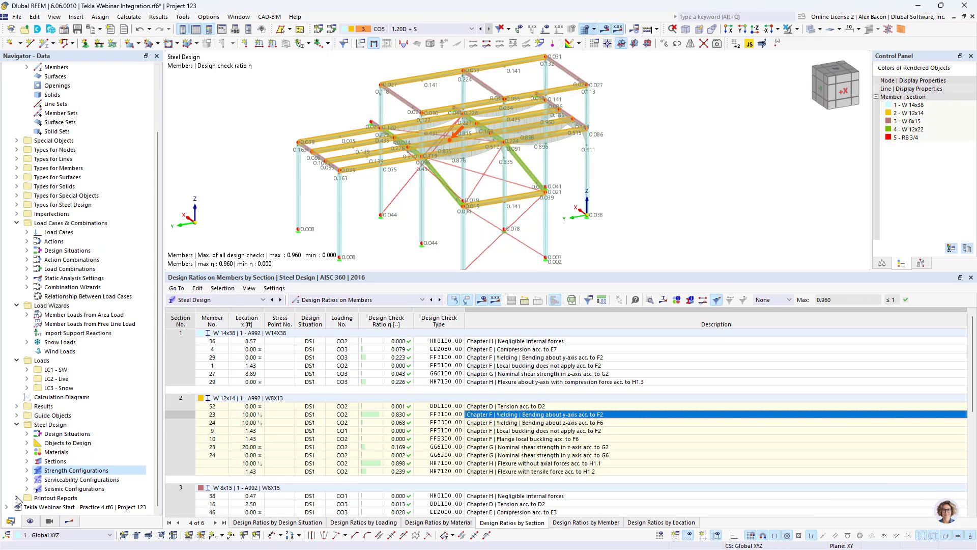
click(46, 497)
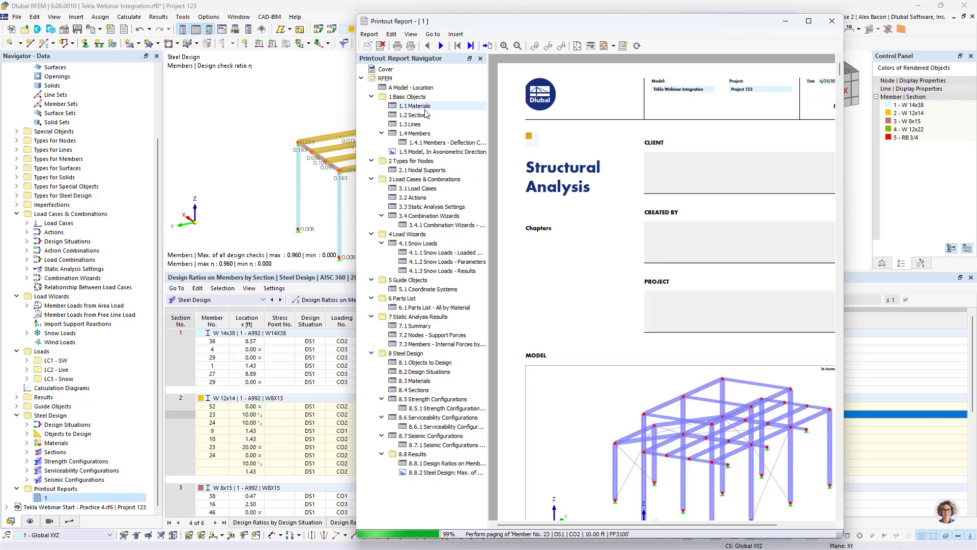
click(415, 106)
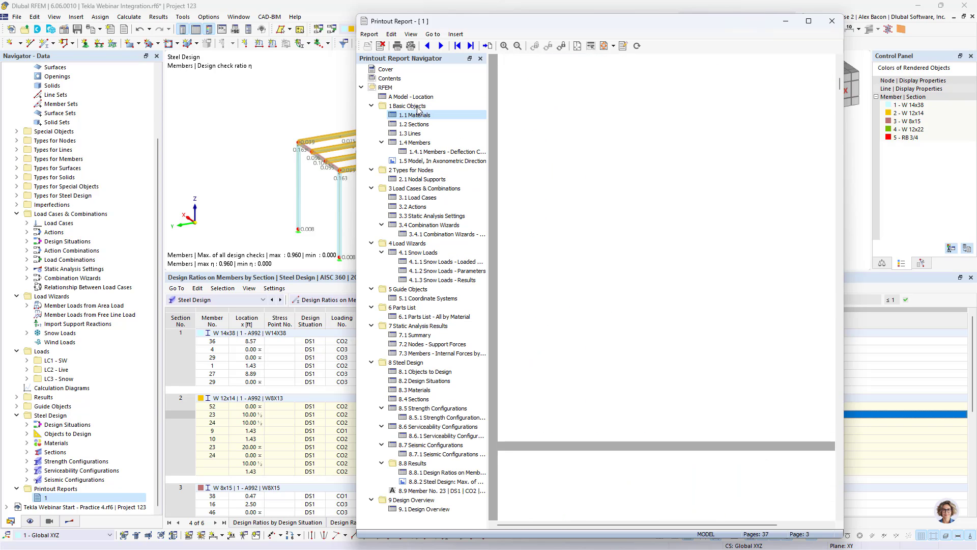
Review the included items in the Printout Report Manager, save and show the report at Load Cases, and close it
click(624, 47)
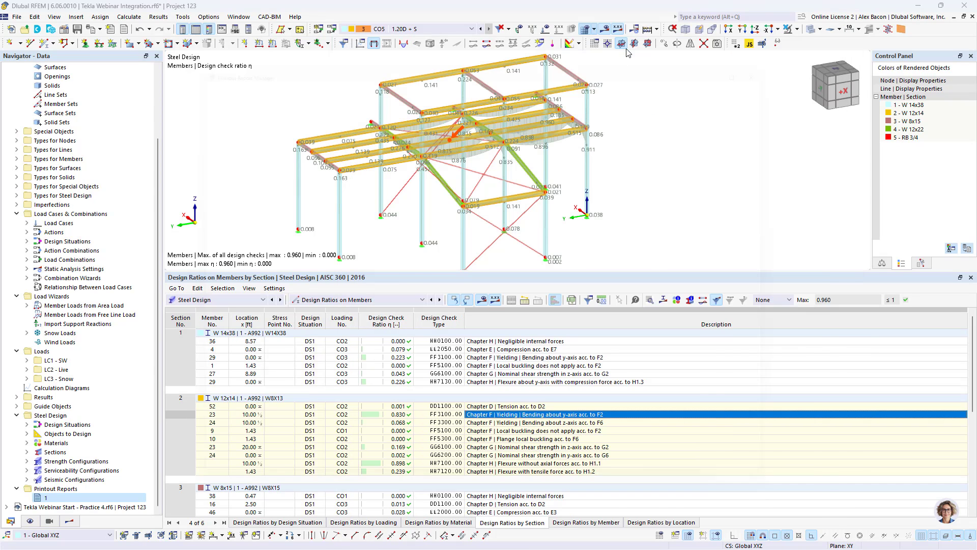
scroll(333, 293, down, 5)
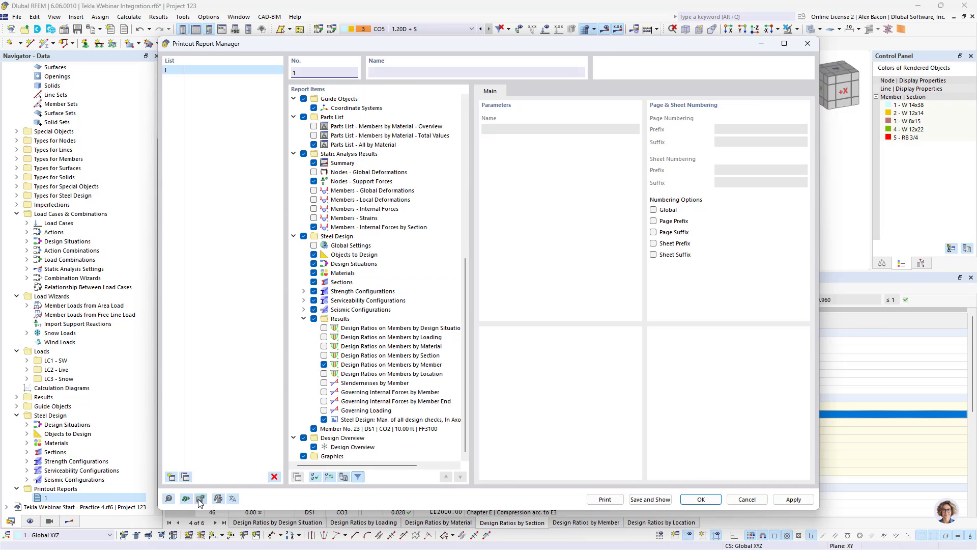
click(650, 500)
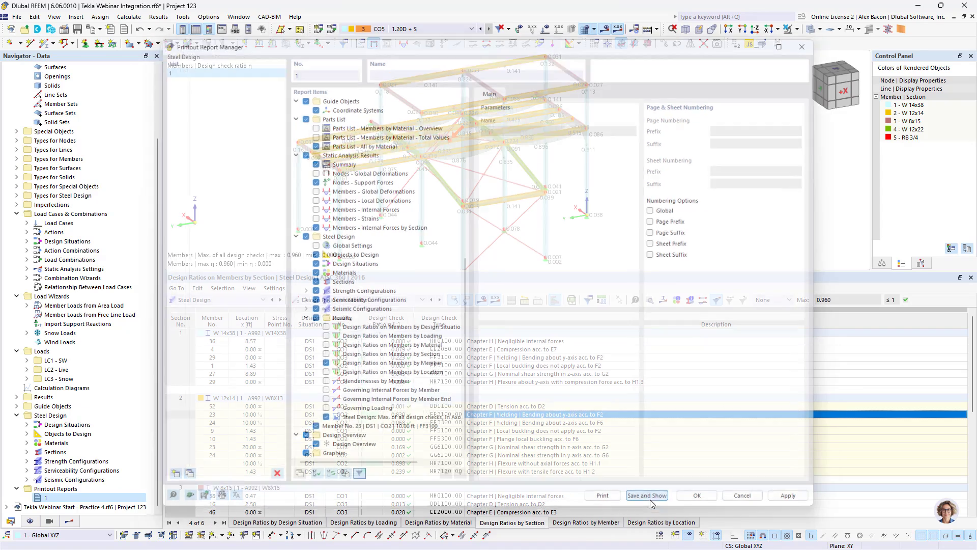
click(438, 198)
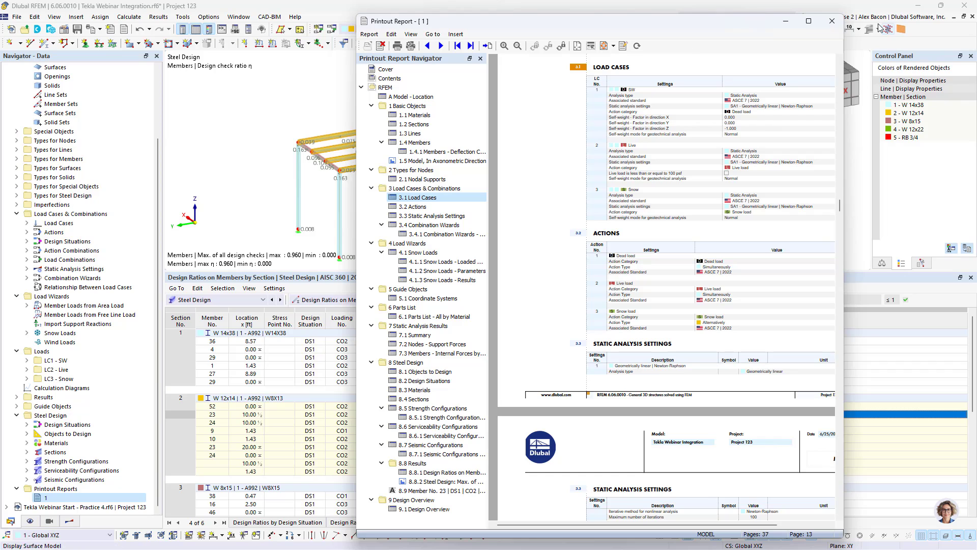
click(832, 21)
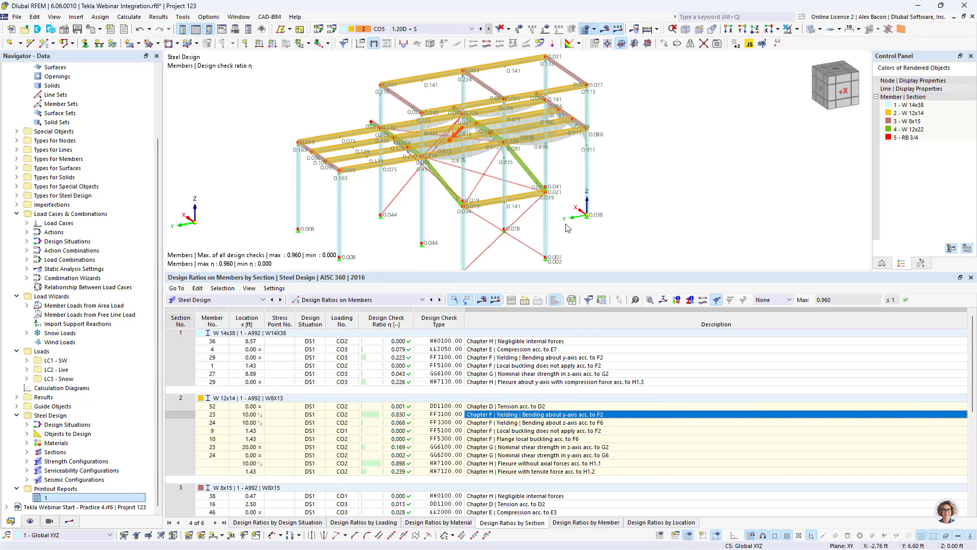
Switch to PowerPoint and start the slide show from slide 14, Future Development
key(super)
click(617, 535)
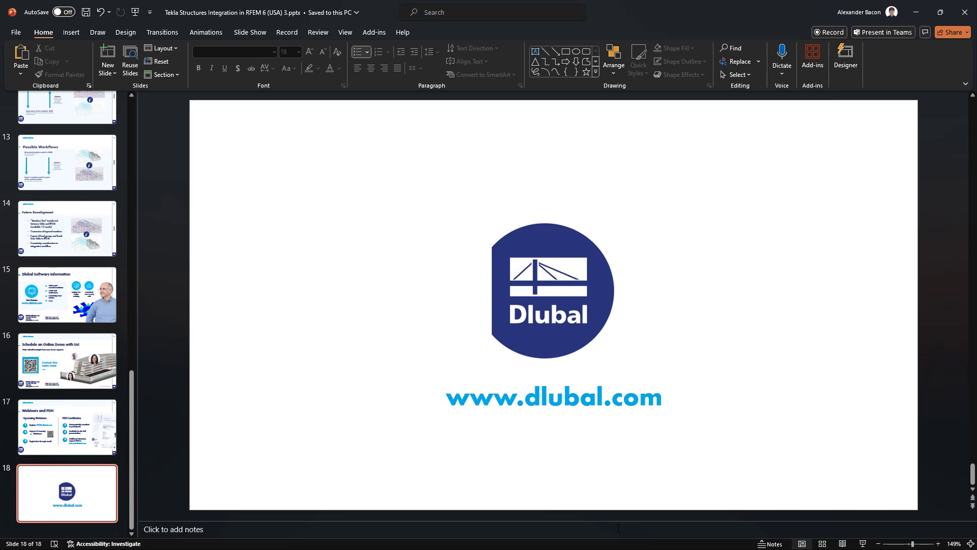
scroll(76, 306, up, 1)
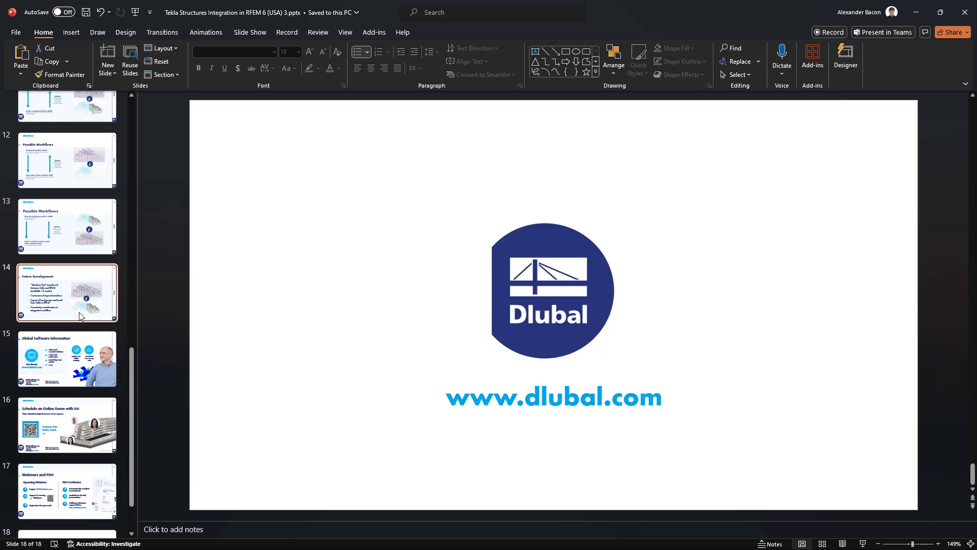
click(80, 316)
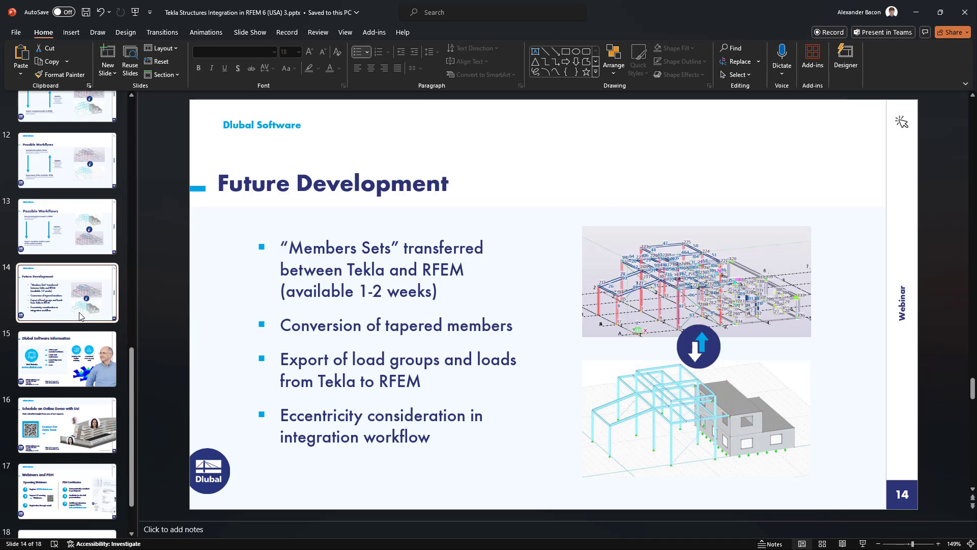
click(863, 545)
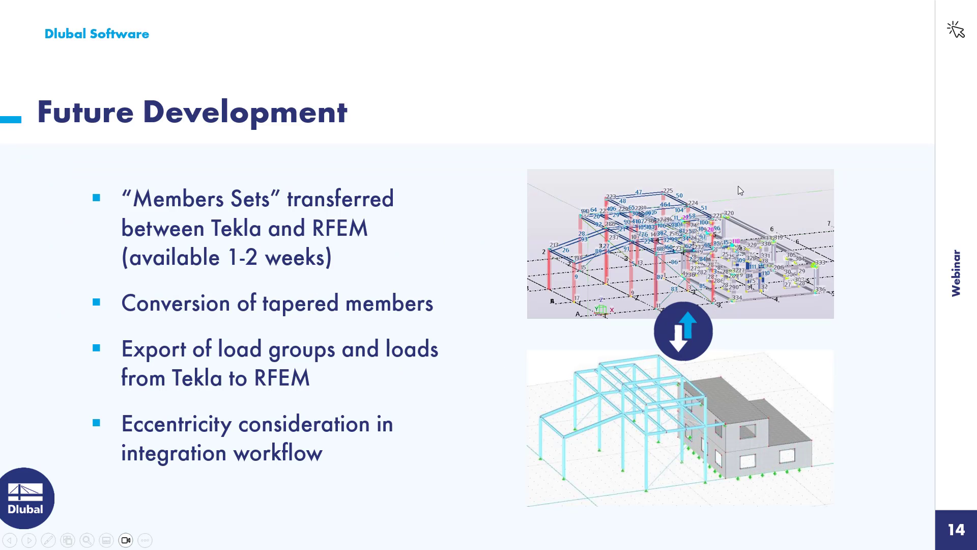